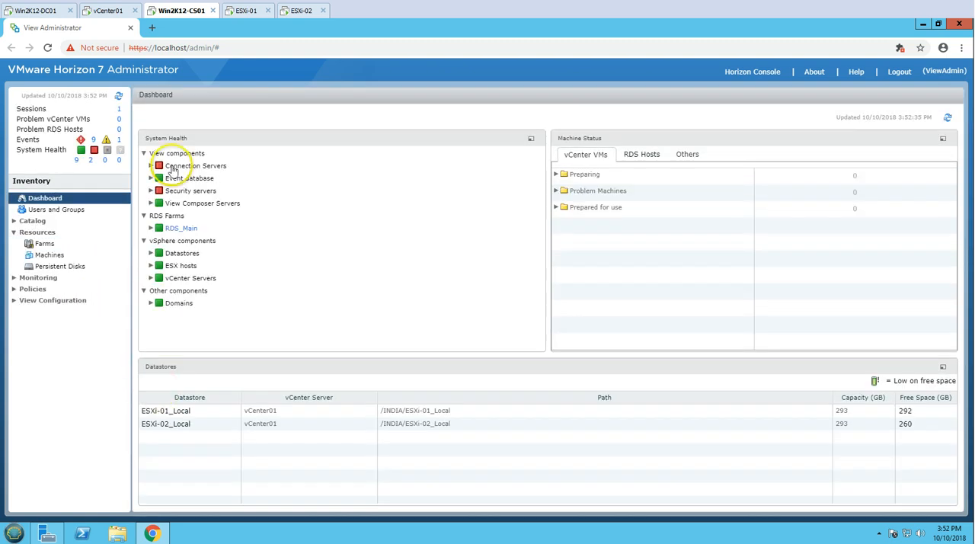
Examine the system health entries for domains, vCenter Servers, ESX hosts and the RDS_Main farm
left_click(151, 303)
left_click(151, 278)
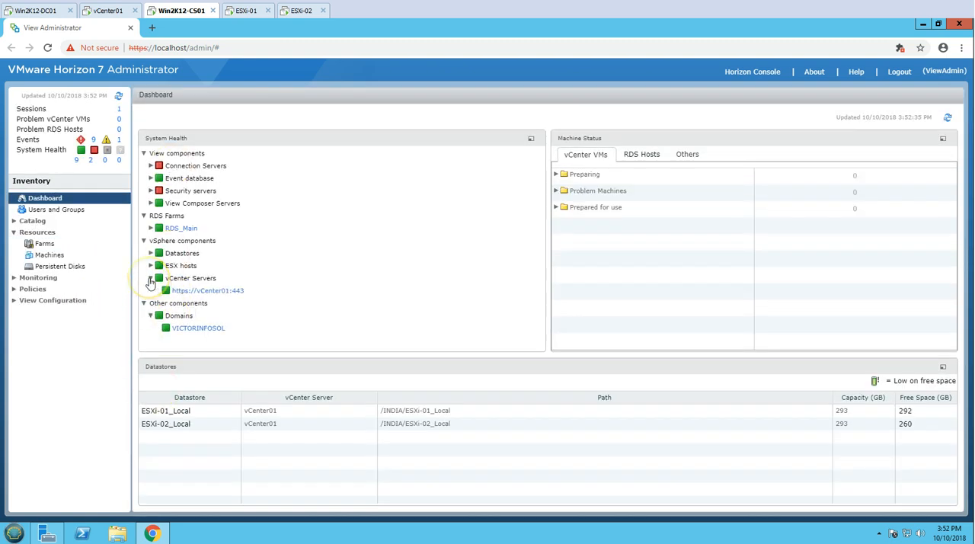
left_click(151, 278)
left_click(151, 266)
left_click(151, 266)
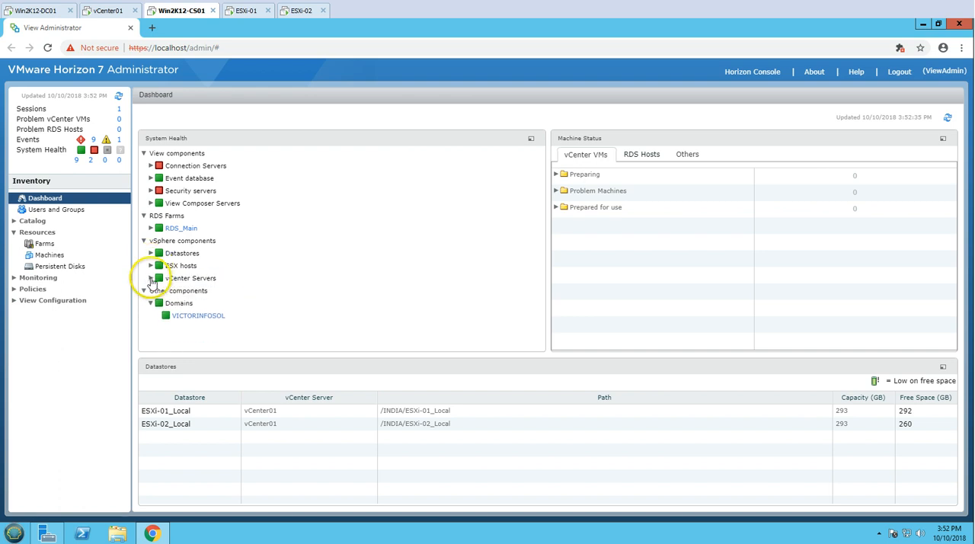
left_click(151, 228)
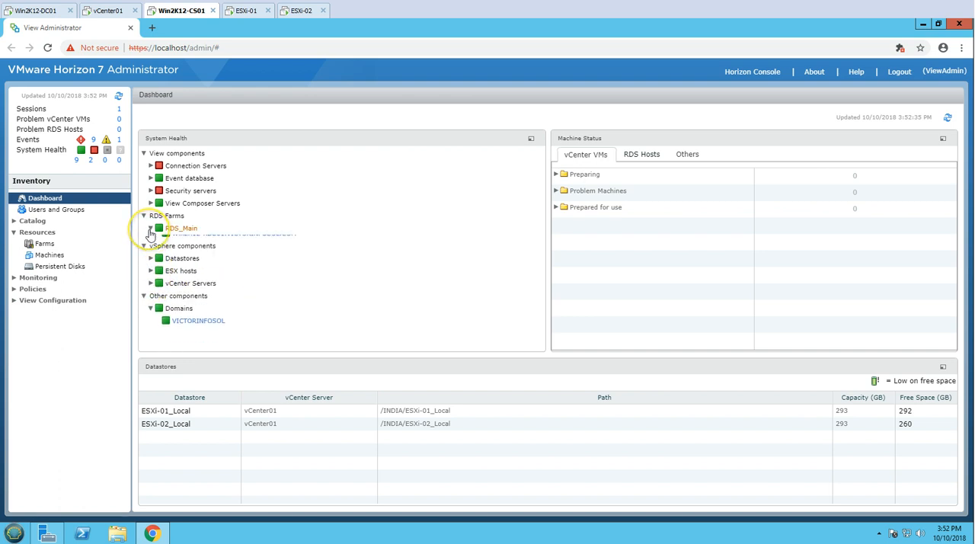
left_click(150, 227)
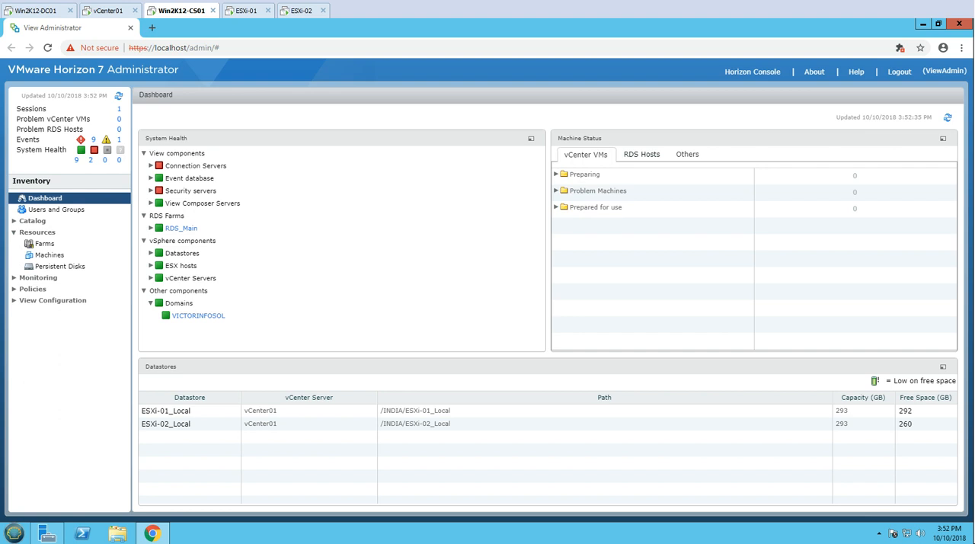
Switch to the vCenter01 machine, open the vSphere Web Client in Chrome and request Flash Player for its page
left_click(114, 13)
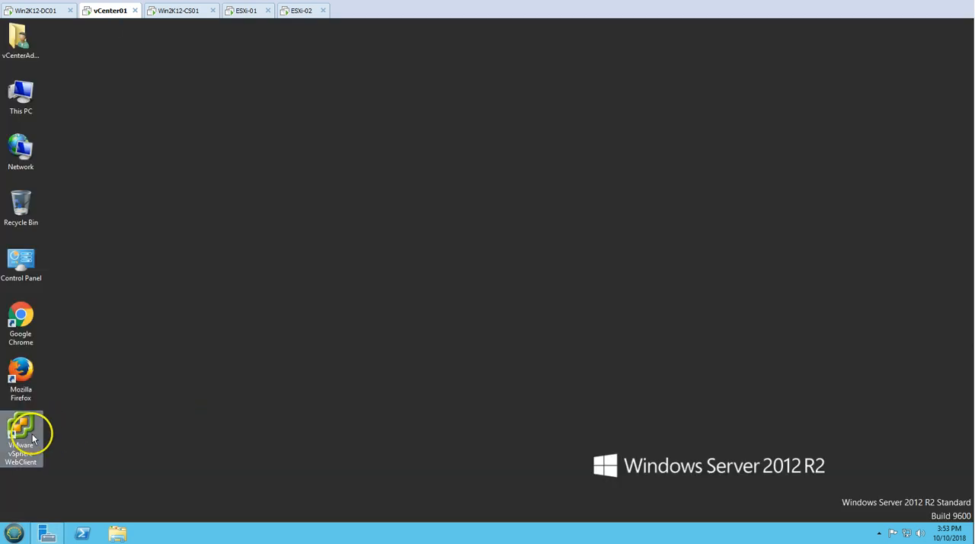
double_click(32, 436)
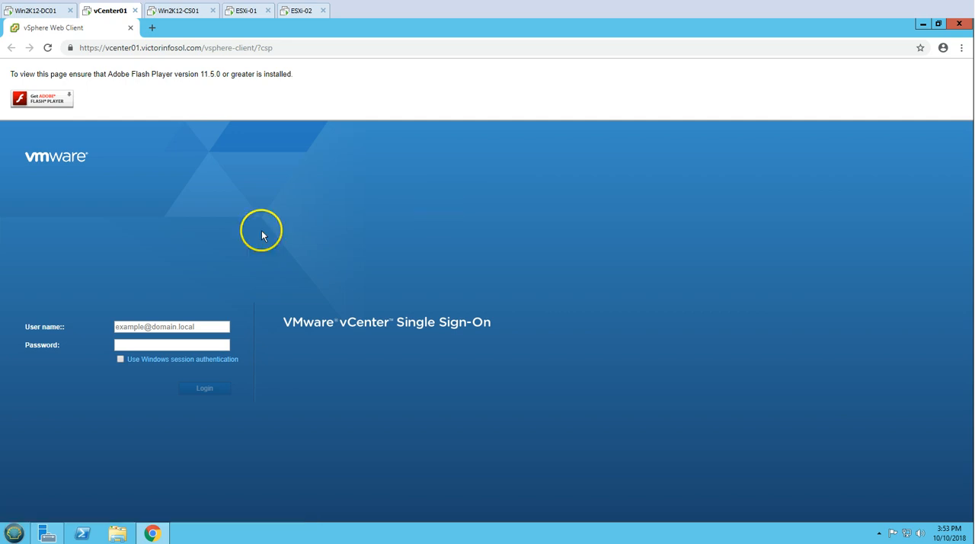
left_click(46, 99)
left_click(177, 111)
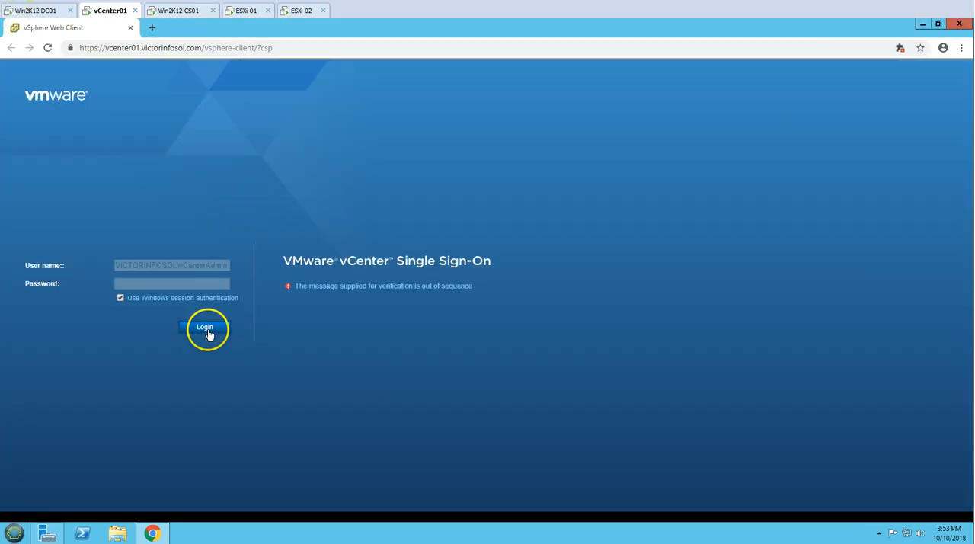
Sign in to the vSphere Web Client with the vCenter administrator account and close the banner above the page
left_click(207, 330)
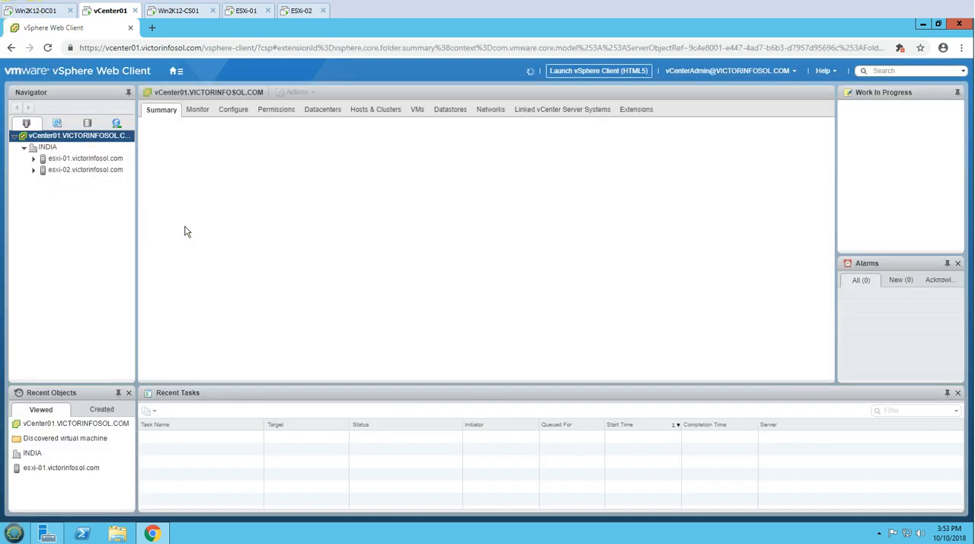
left_click(350, 277)
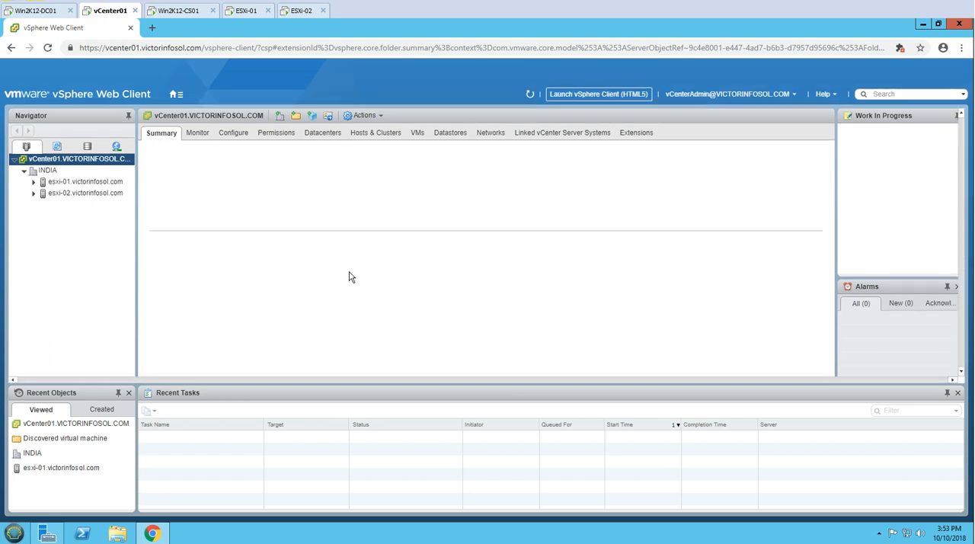
left_click(956, 69)
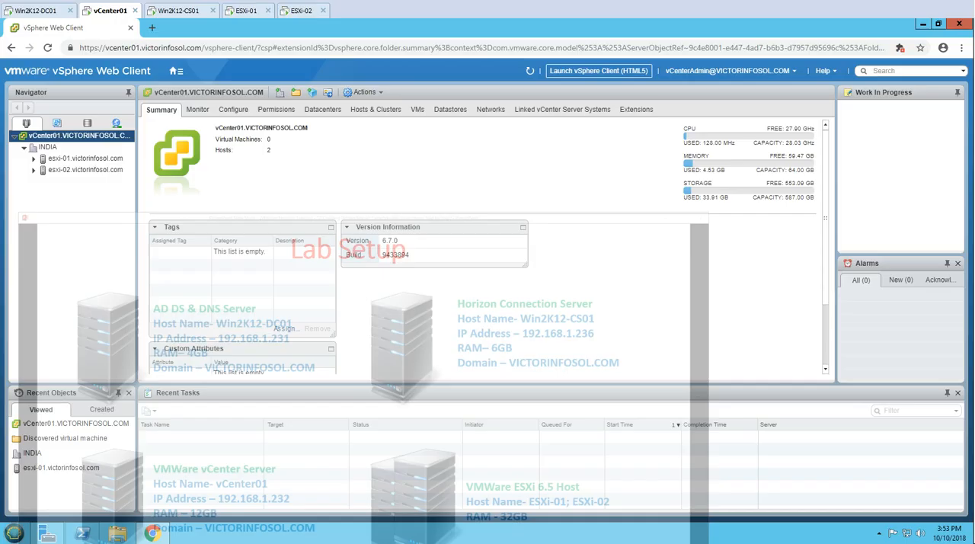
Review the ESXi-01 and ESXi-02 consoles and the summaries of the INDIA datacenter and its two hosts in vCenter01
left_click(246, 11)
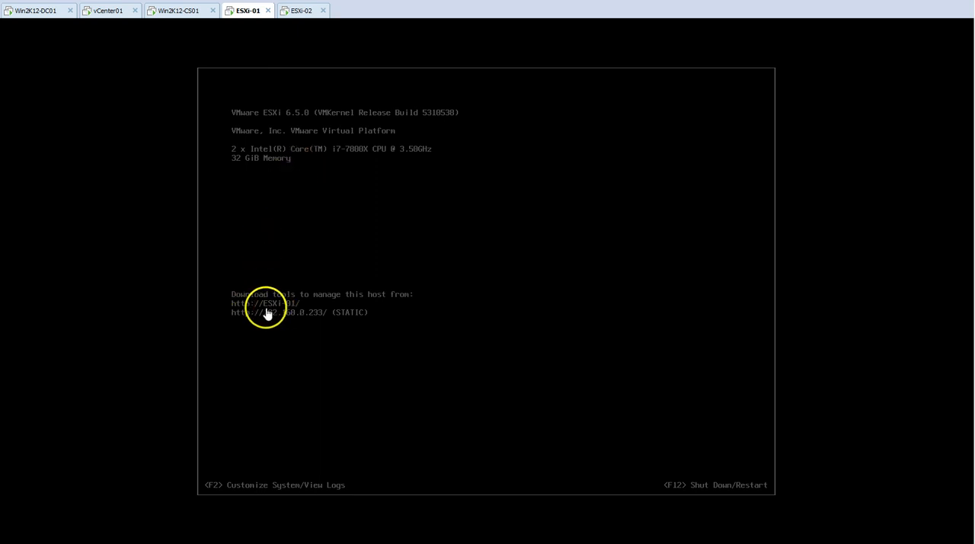
left_click(298, 11)
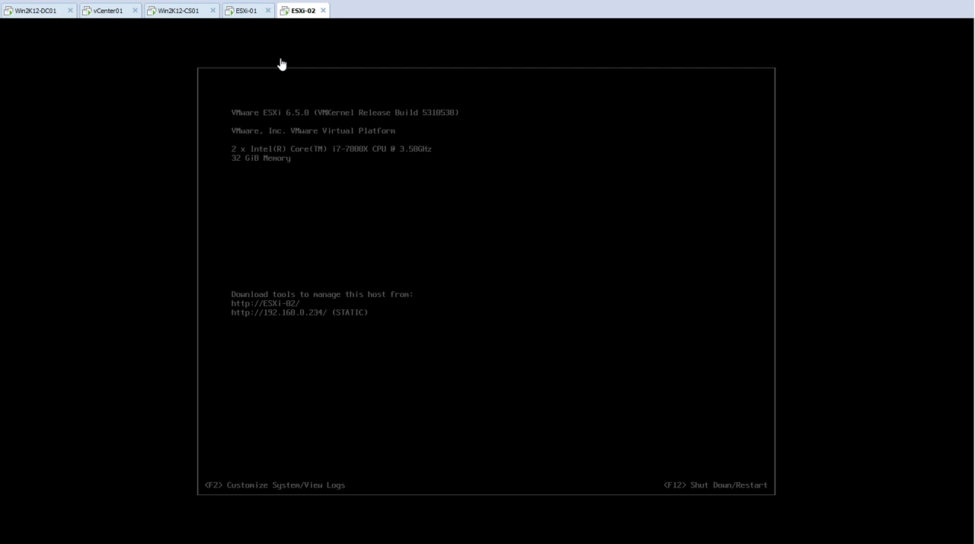
left_click(116, 14)
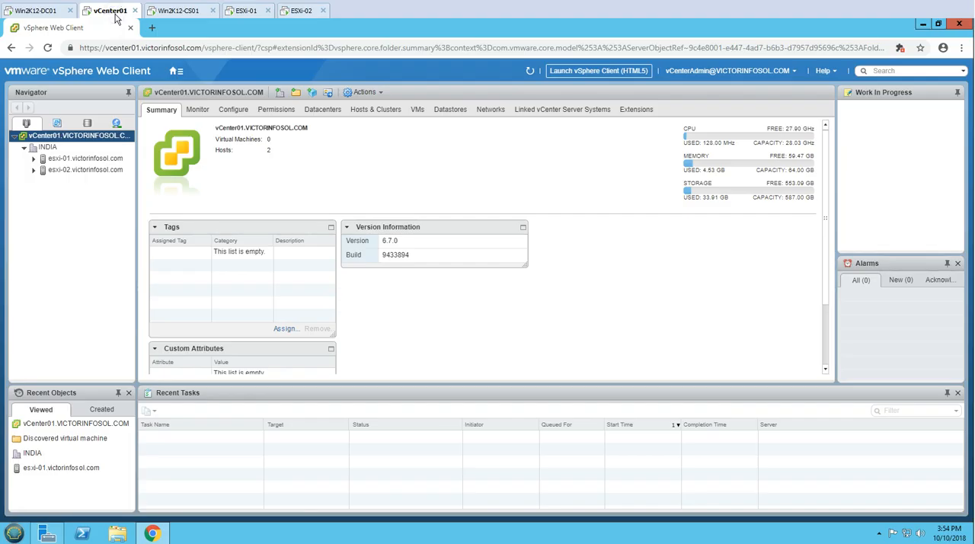
left_click(48, 147)
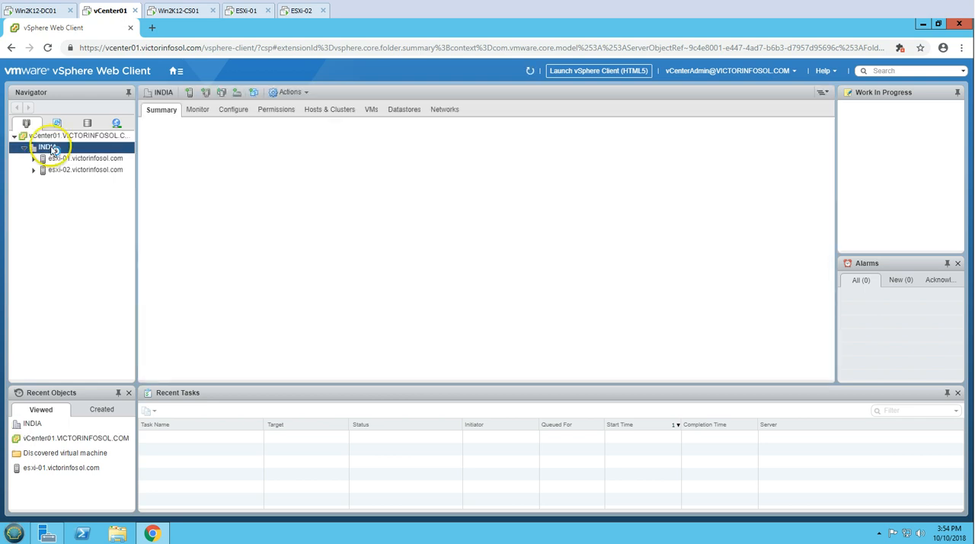
left_click(91, 159)
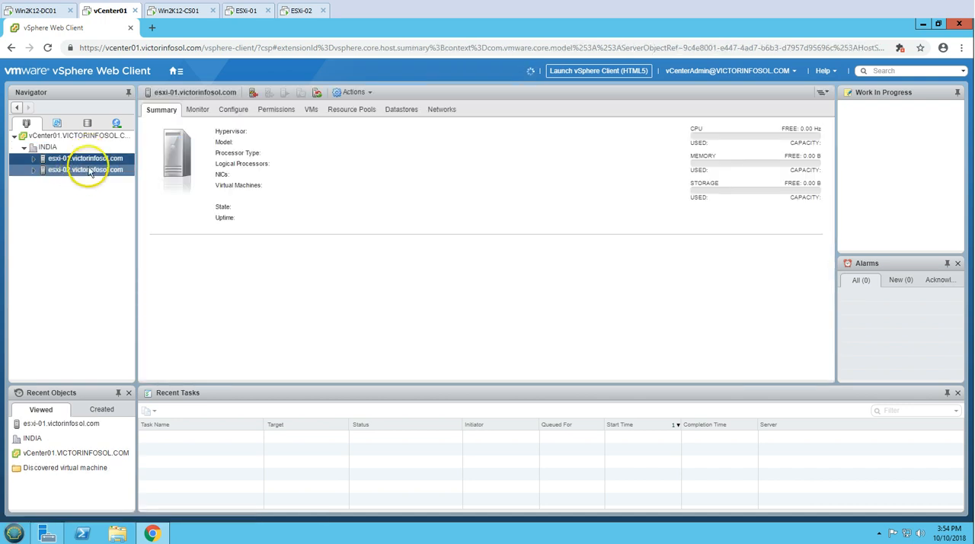
left_click(90, 170)
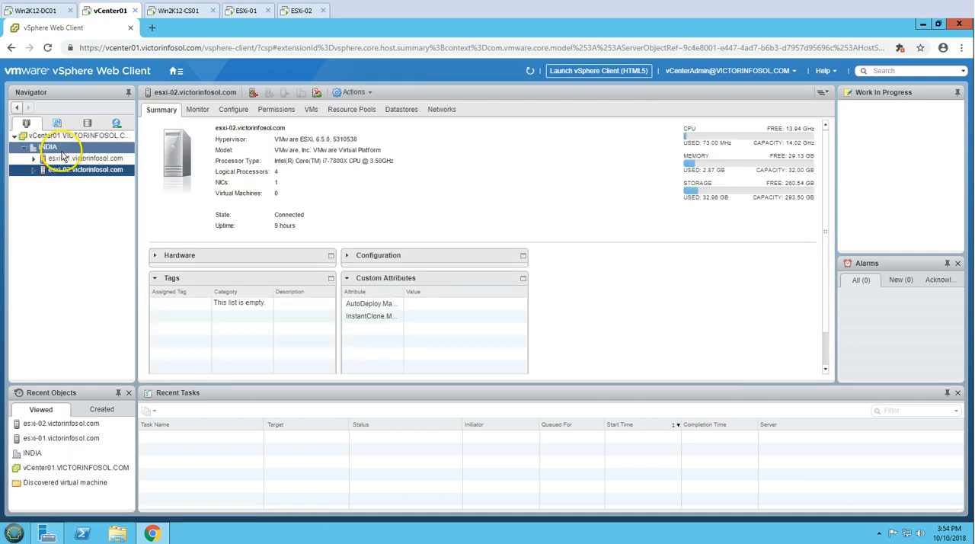
left_click(60, 150)
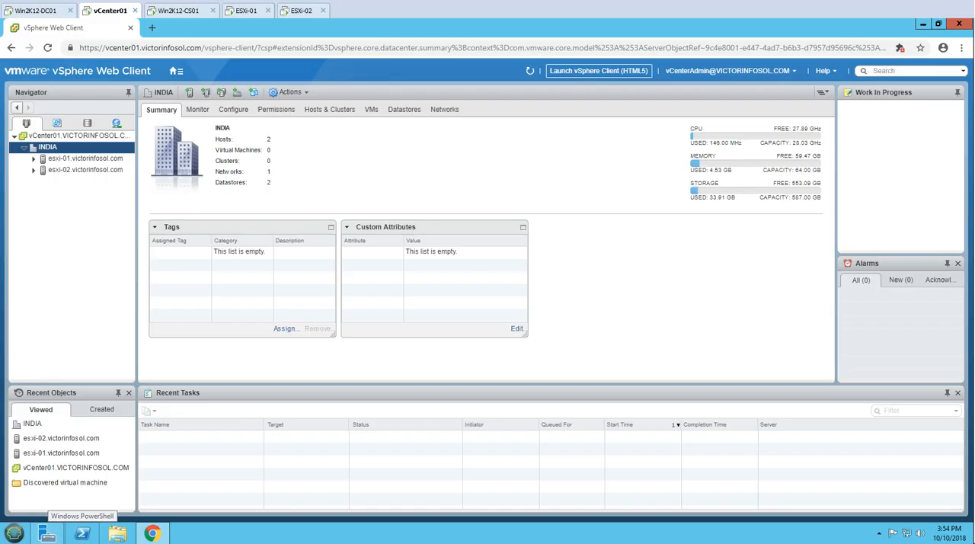
Start creating a new virtual machine from host esxi-02.victorinfosol.com, named Win10_Gold and located in the INDIA datacenter
left_click(85, 170)
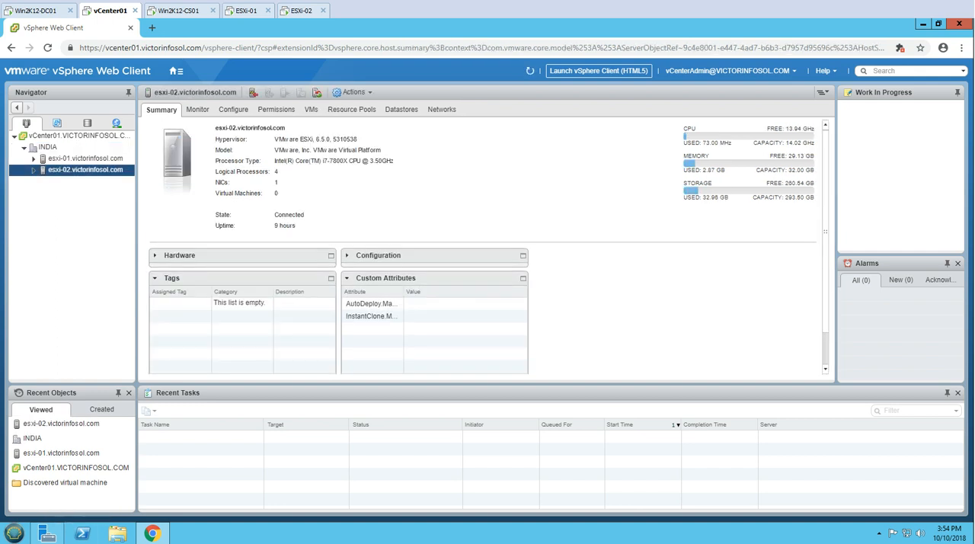
right_click(76, 170)
mouse_move(137, 191)
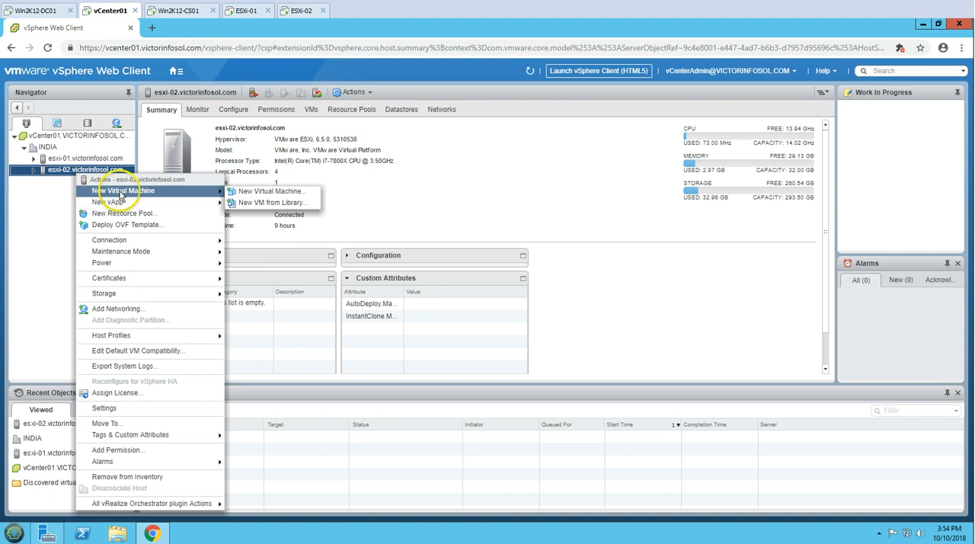
left_click(274, 191)
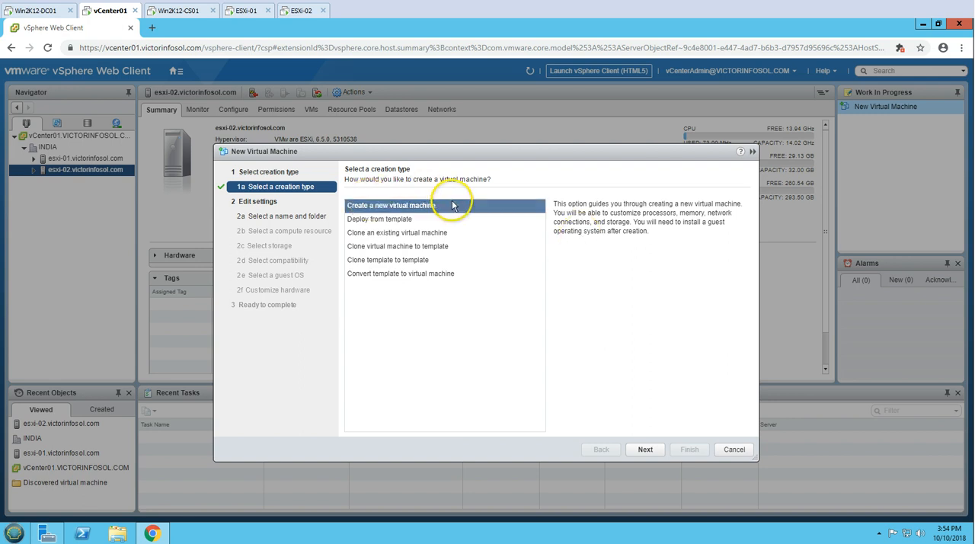
left_click(646, 450)
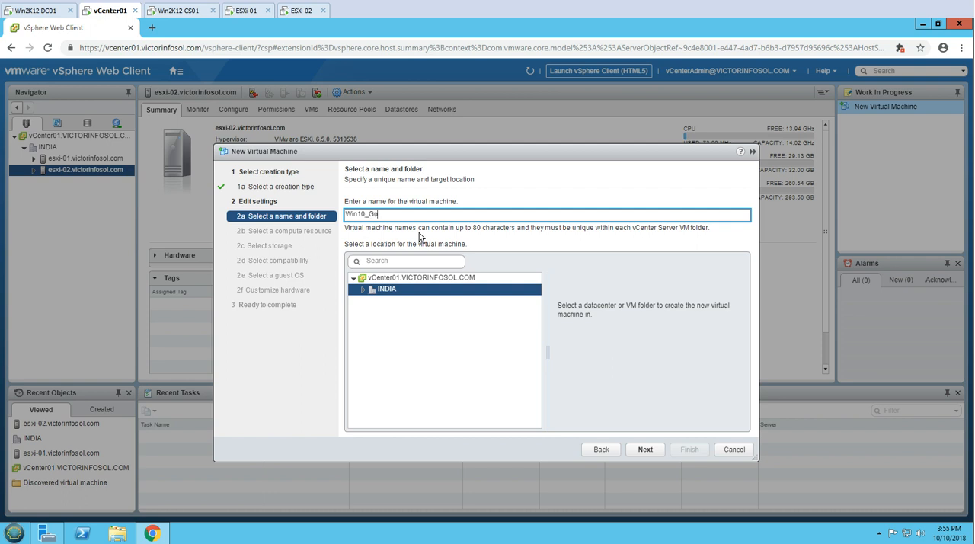
left_click(650, 450)
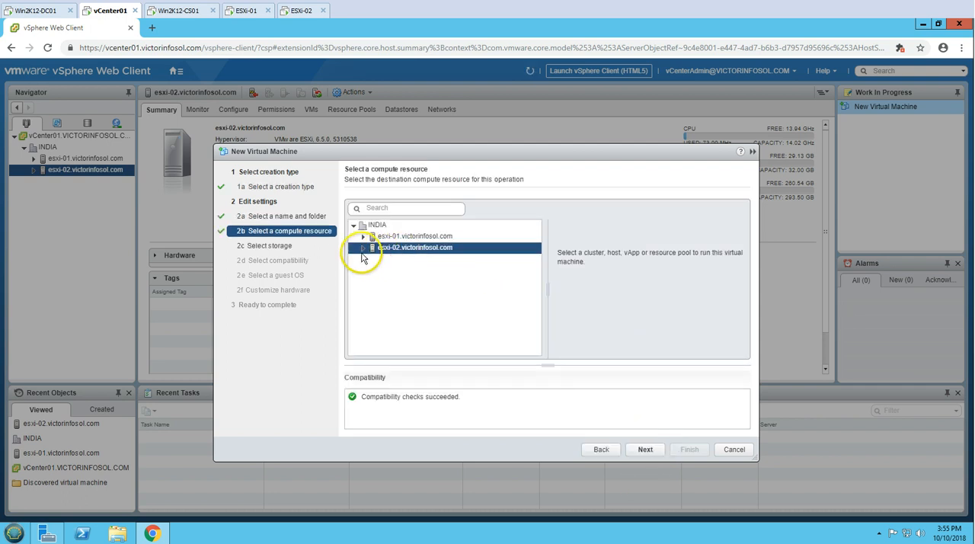
Use esxi-02.victorinfosol.com as the compute resource and the ESXi-02_Local datastore with the Datastore Default policy
left_click(364, 248)
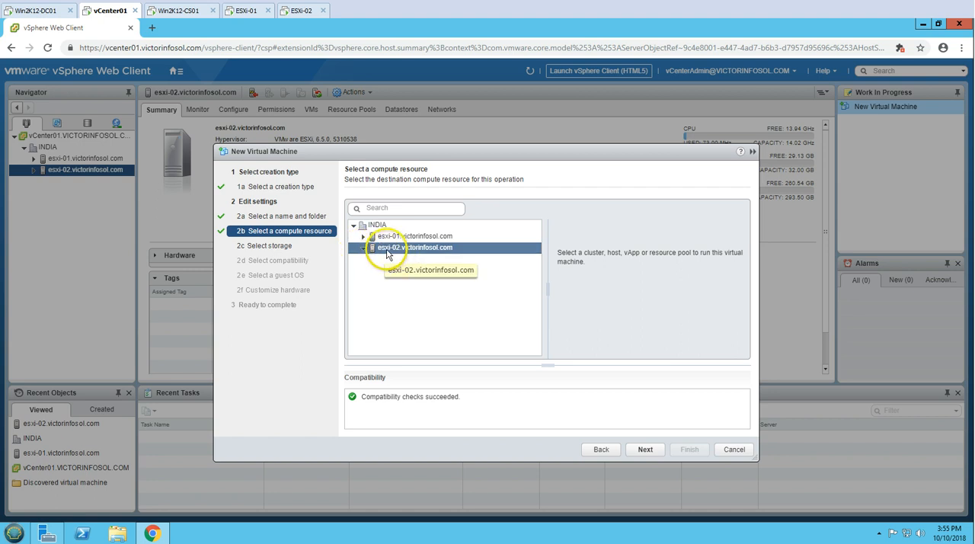
left_click(646, 451)
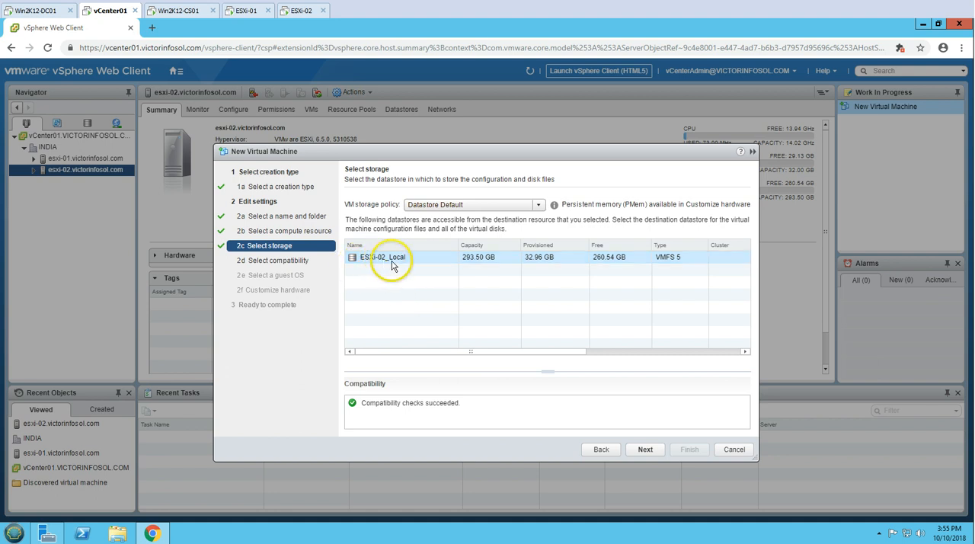
left_click(646, 451)
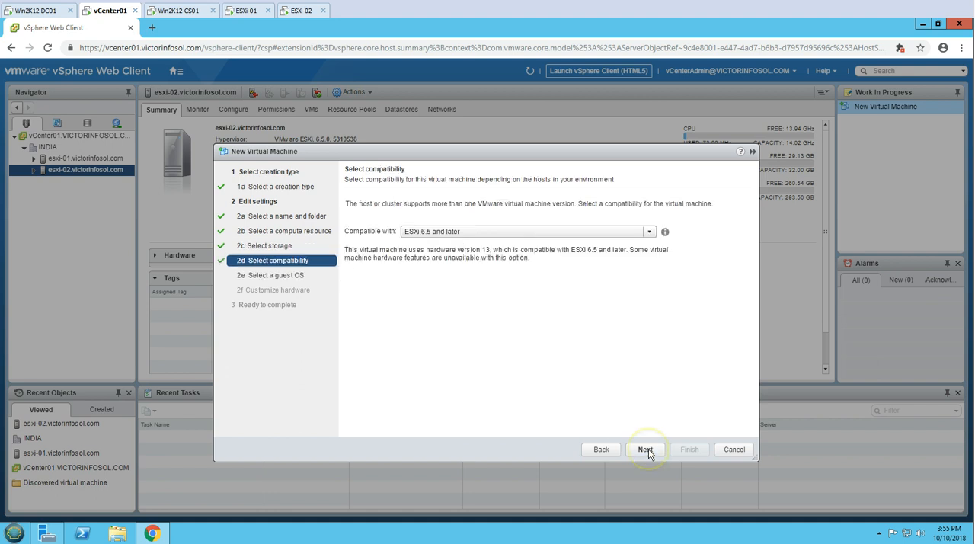
Set the virtual machine's compatibility to ESXi 6.5 and later and continue to the guest OS selection
left_click(467, 232)
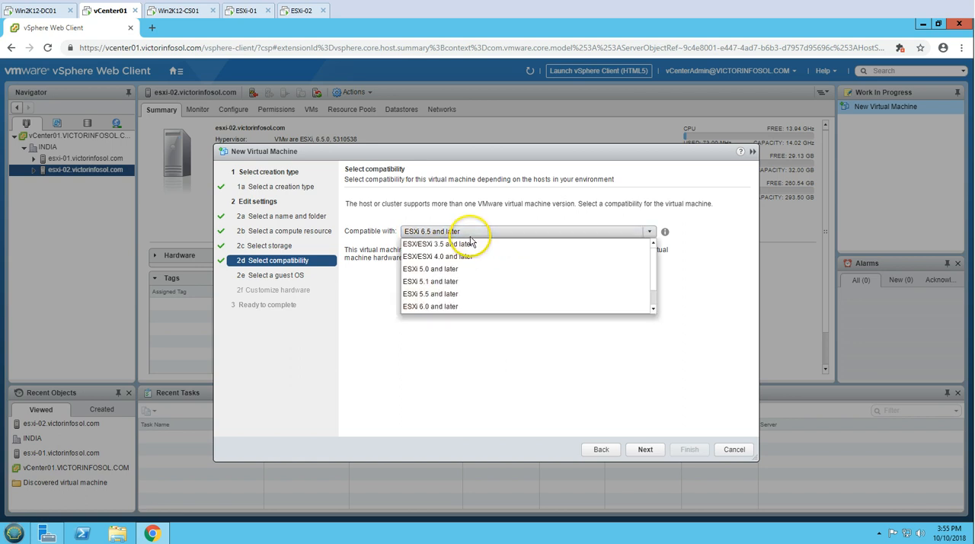
left_click(448, 307)
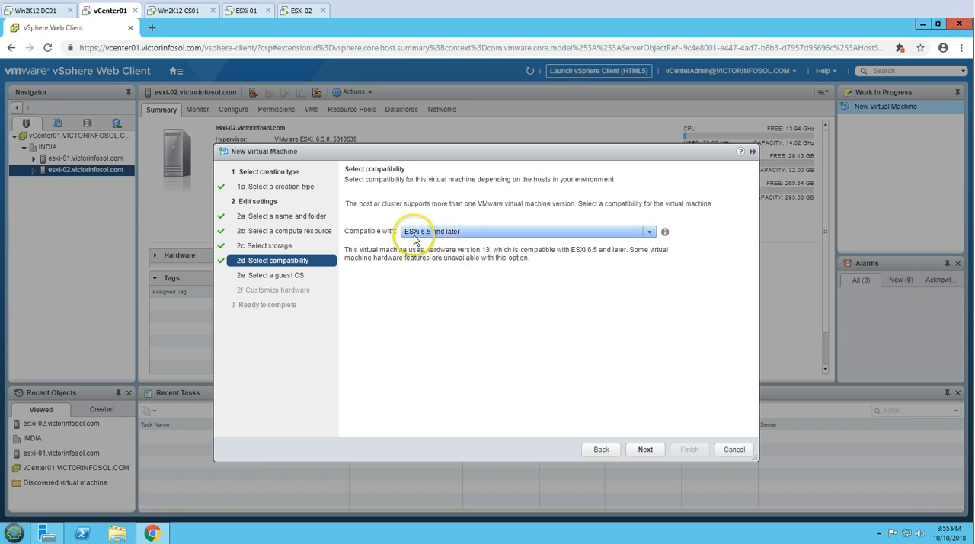
left_click(644, 450)
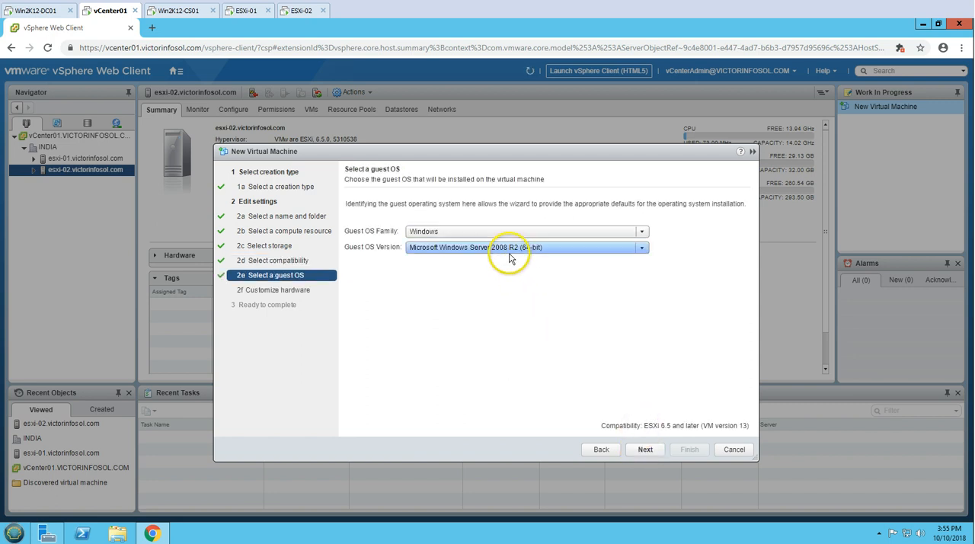
Set the guest OS family to Windows and the version to Microsoft Windows 10 (64-bit), and continue to hardware customization
left_click(509, 250)
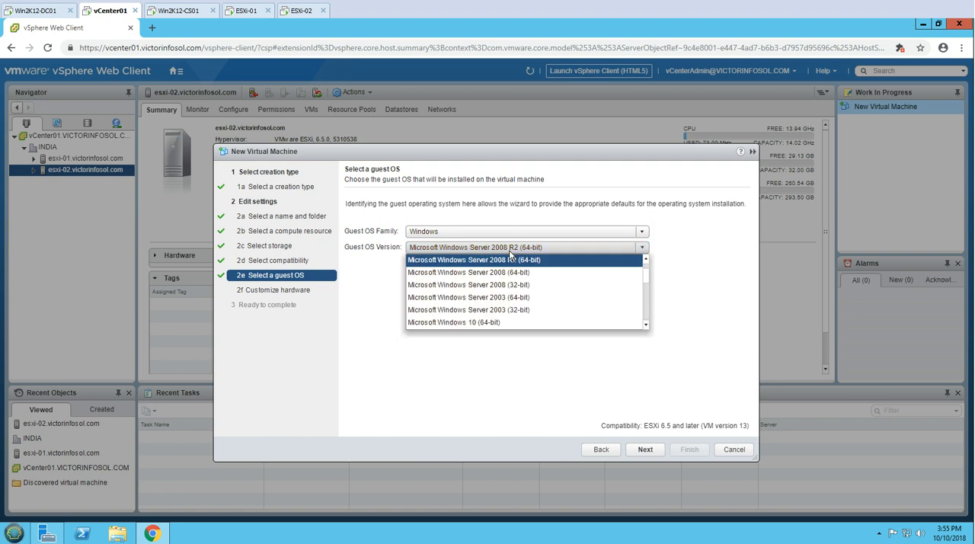
left_click(445, 231)
left_click(445, 231)
left_click(503, 250)
left_click(513, 324)
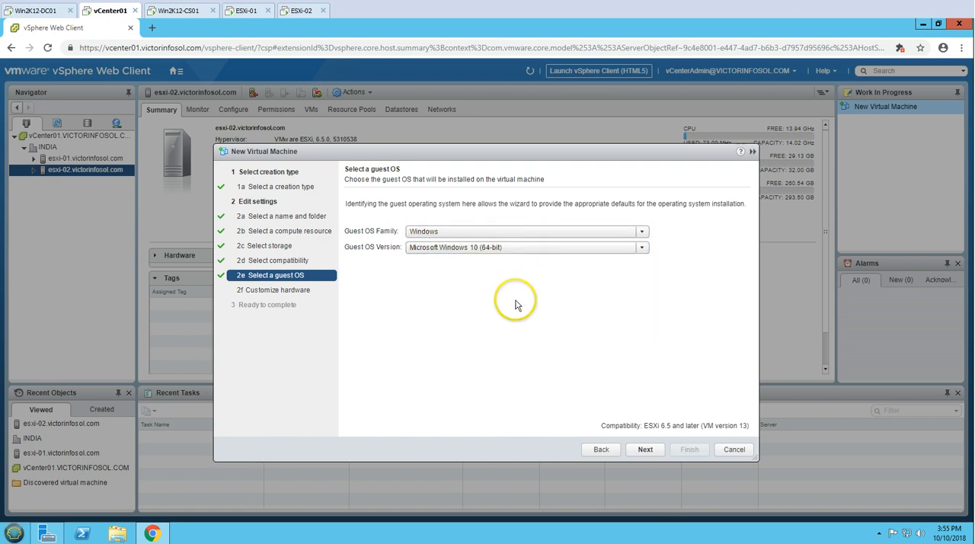
left_click(646, 453)
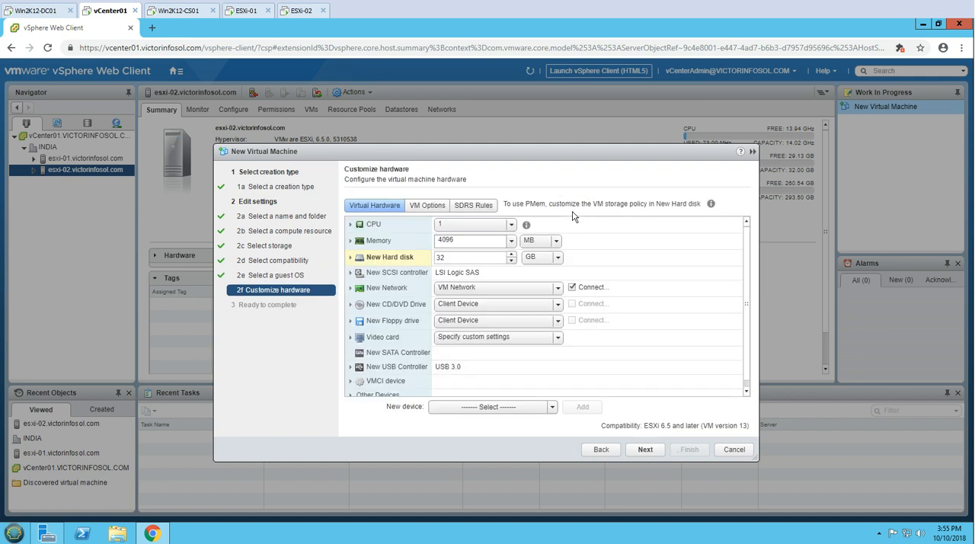
Give the virtual machine 2 CPUs and enable CPU Hot Add
left_click(445, 225)
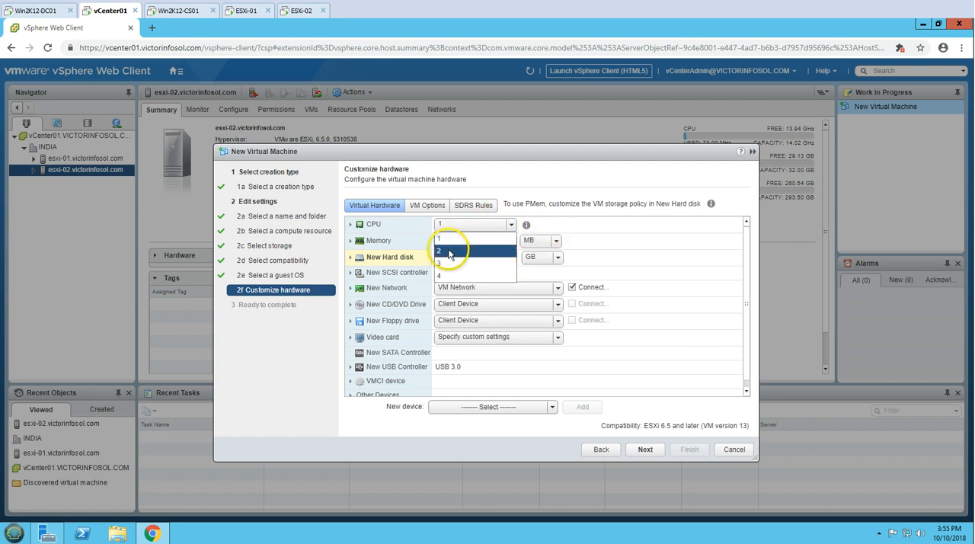
left_click(451, 252)
left_click(352, 225)
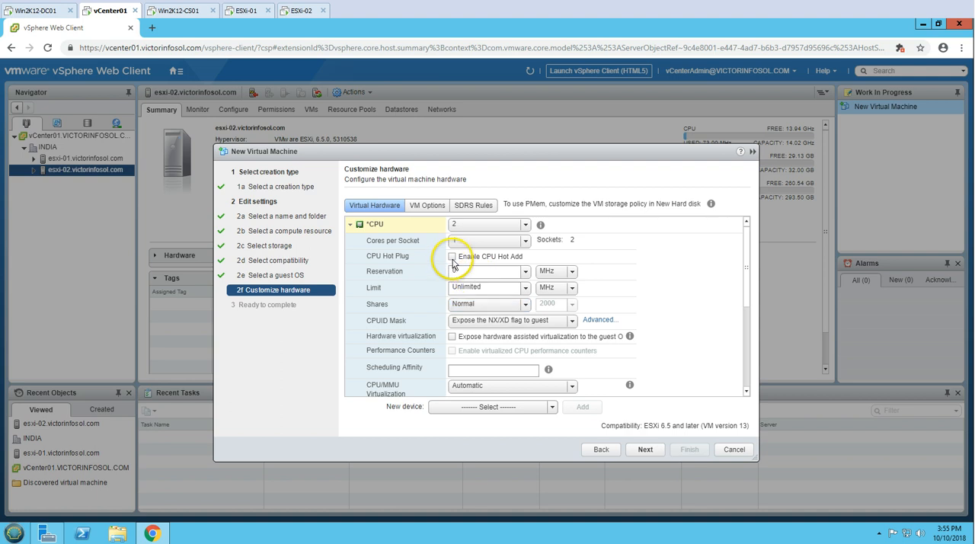
left_click(452, 257)
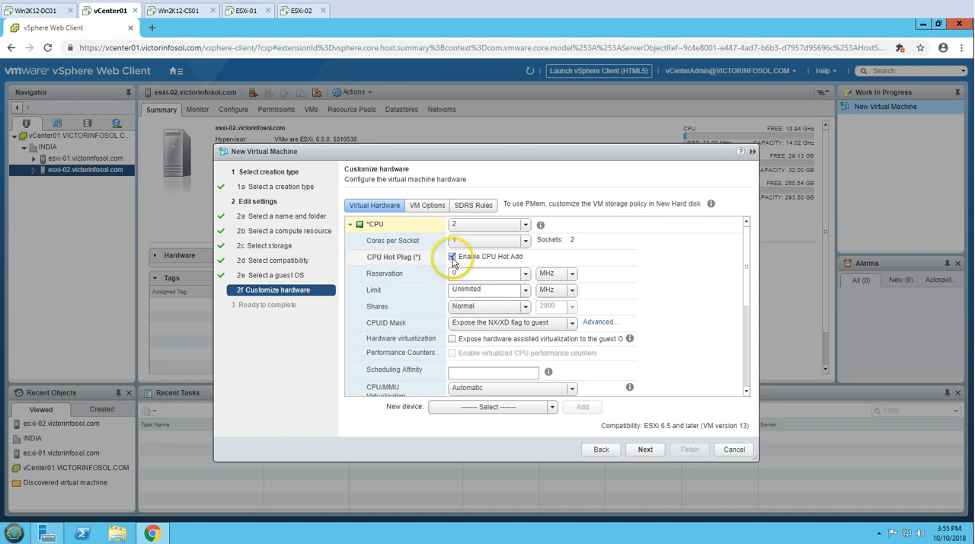
left_click(350, 226)
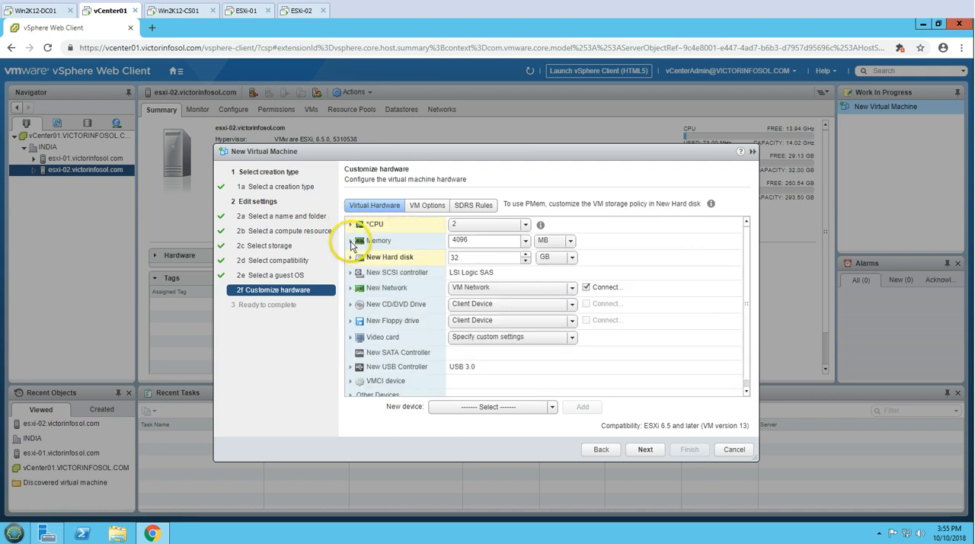
Enable Memory Hot Plug for the new virtual machine's memory
left_click(352, 240)
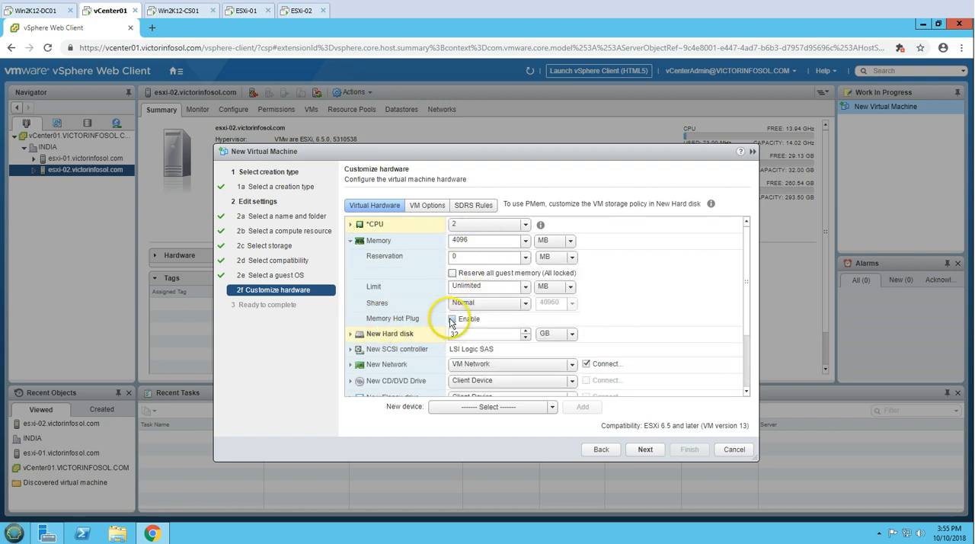
left_click(453, 320)
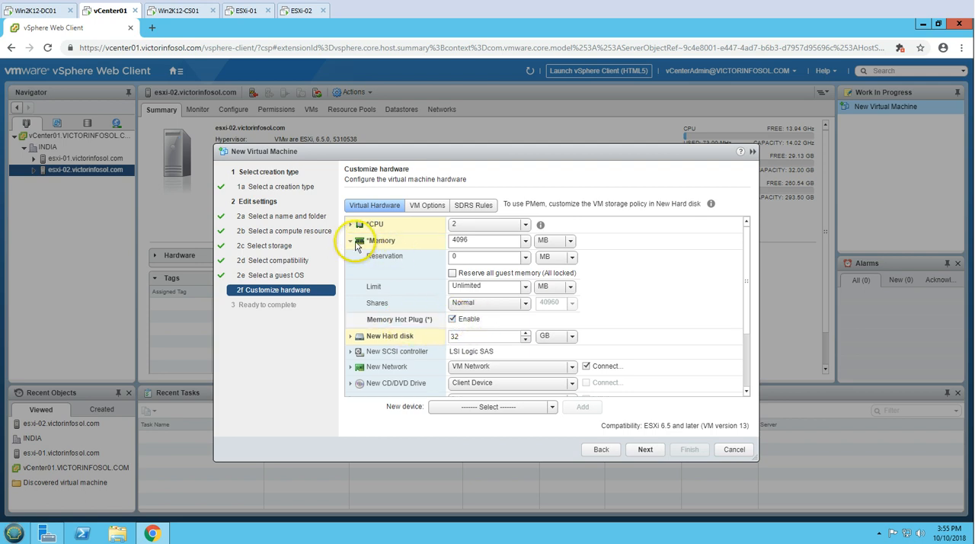
left_click(351, 241)
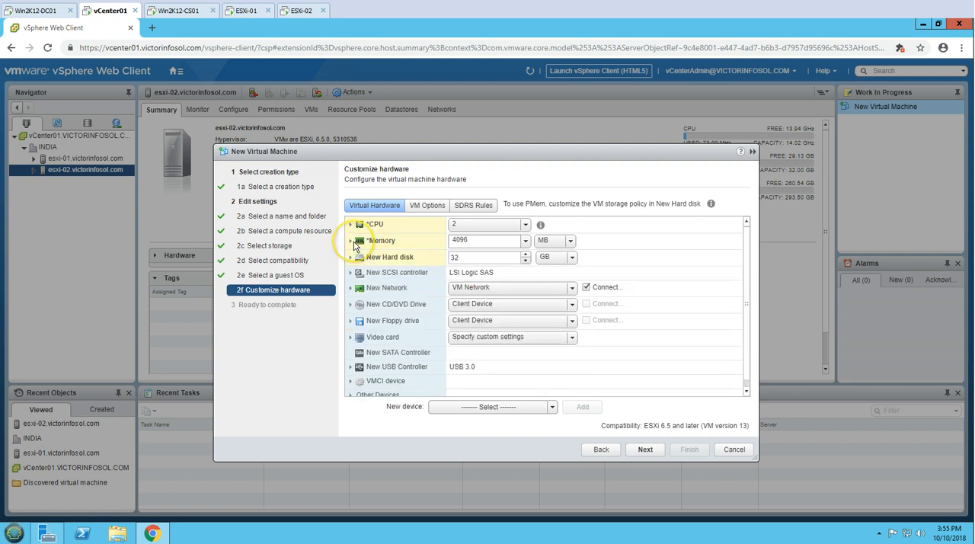
left_click(450, 259)
double_click(449, 259)
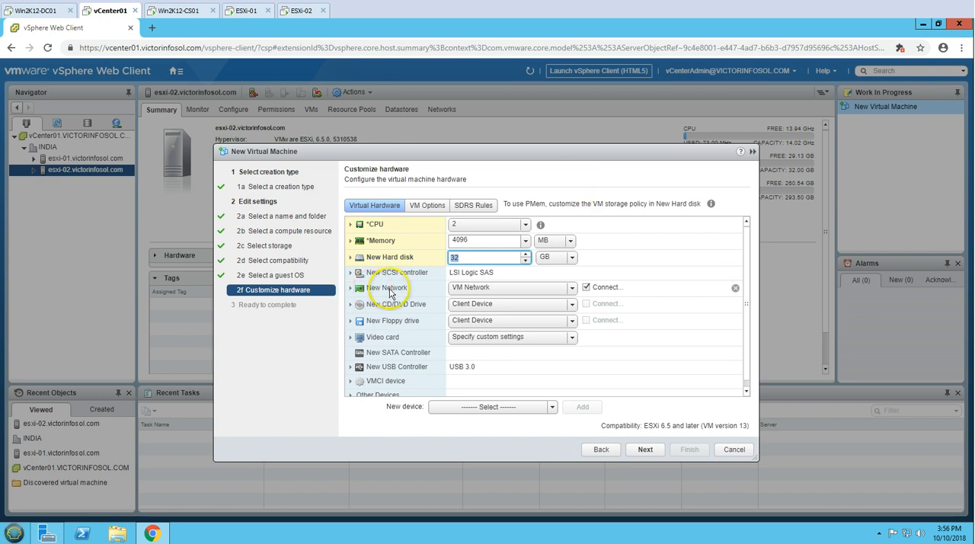
Set the adapter type of the new network adapter on VM Network to VMXNET 3
left_click(476, 288)
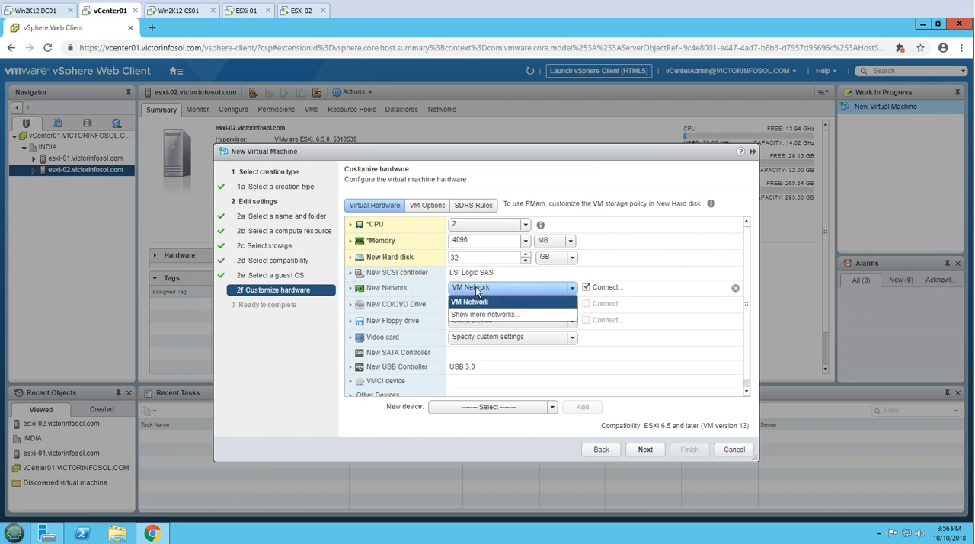
left_click(556, 181)
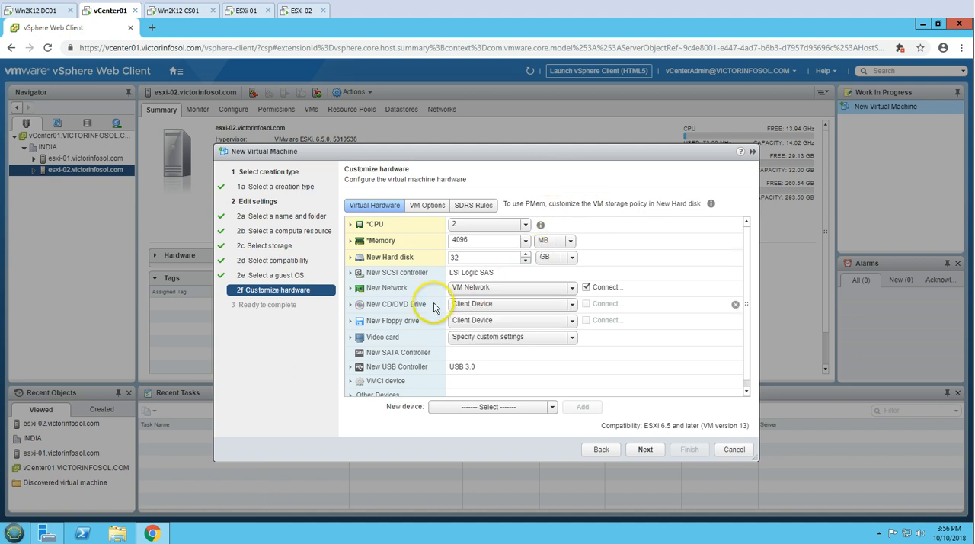
left_click(531, 324)
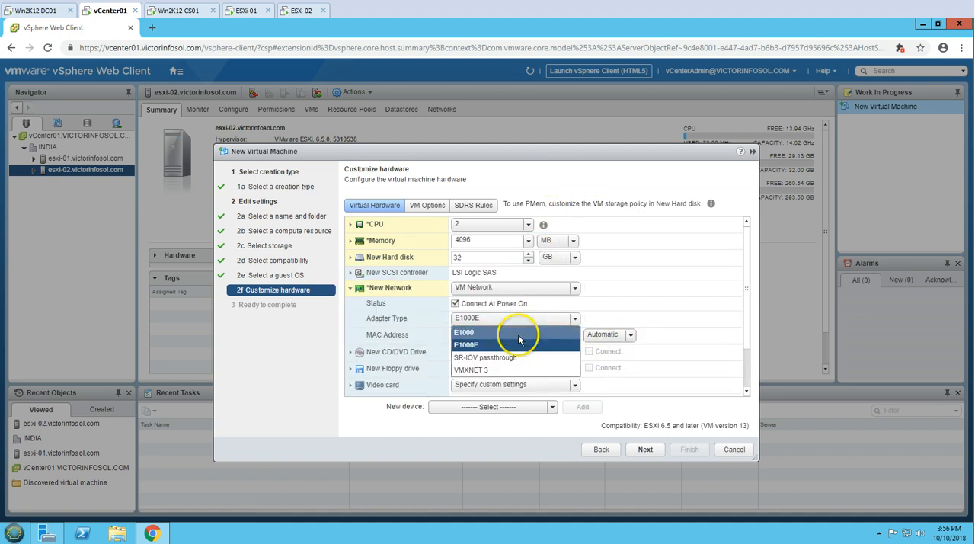
left_click(485, 373)
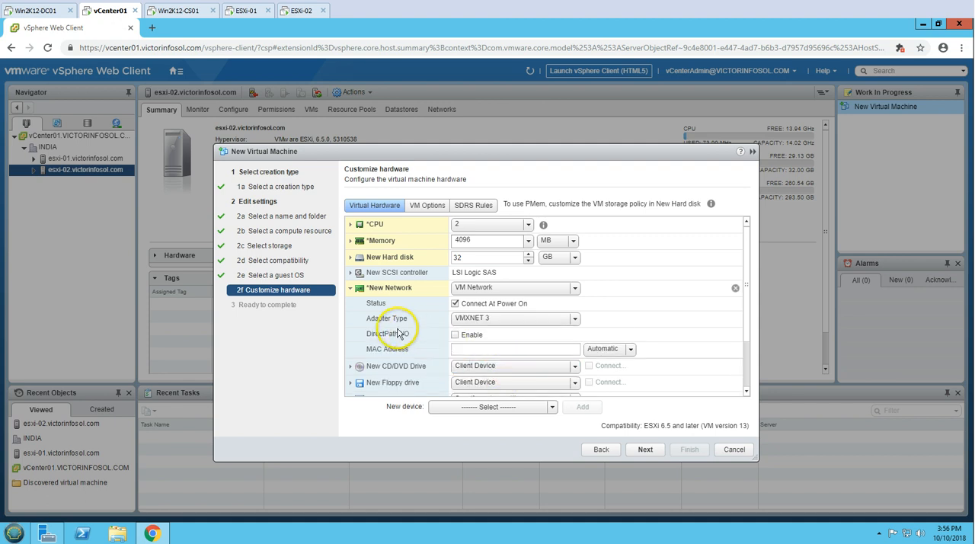
left_click(352, 289)
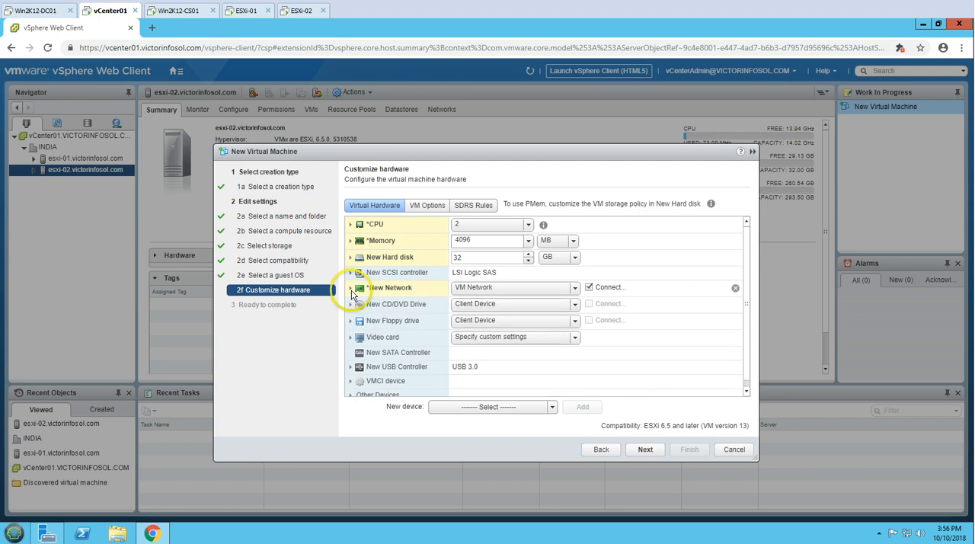
left_click(575, 304)
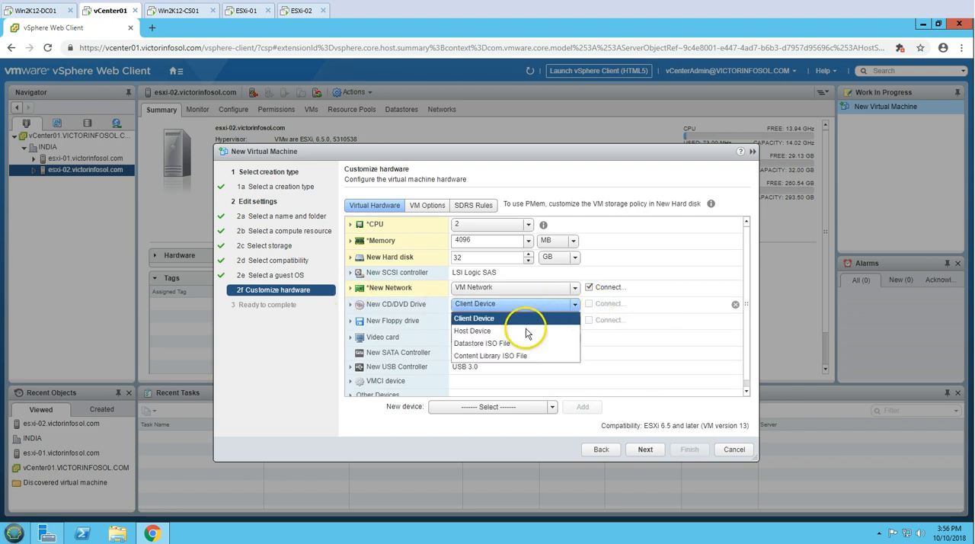
left_click(511, 346)
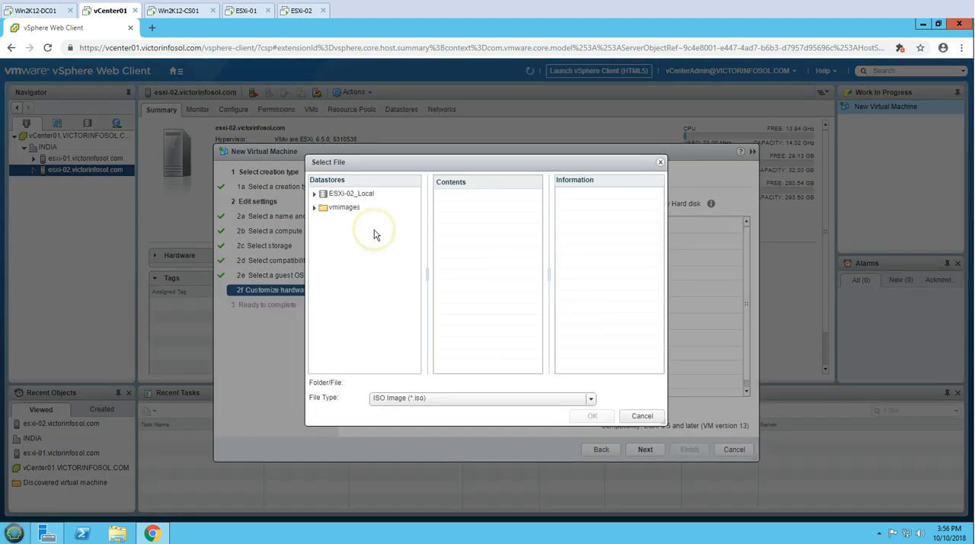
left_click(353, 194)
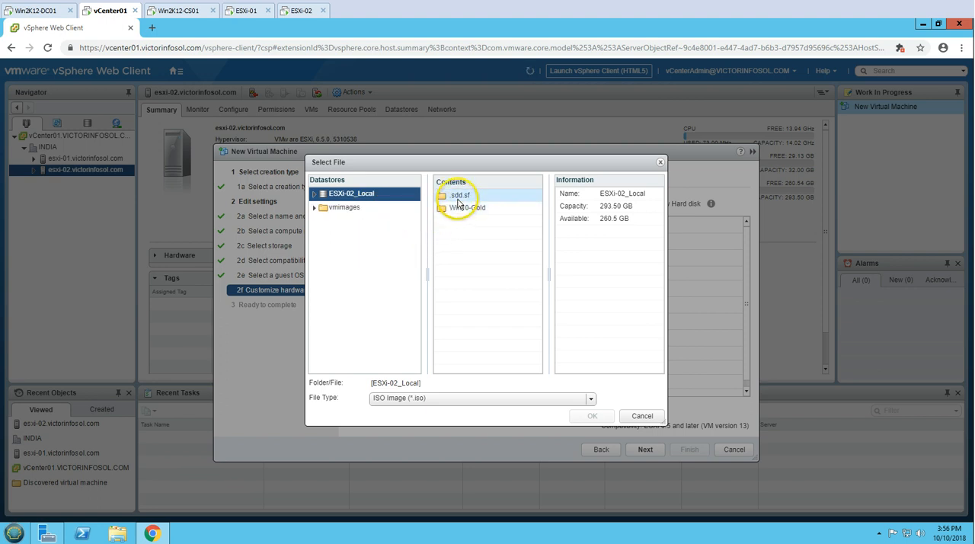
left_click(315, 196)
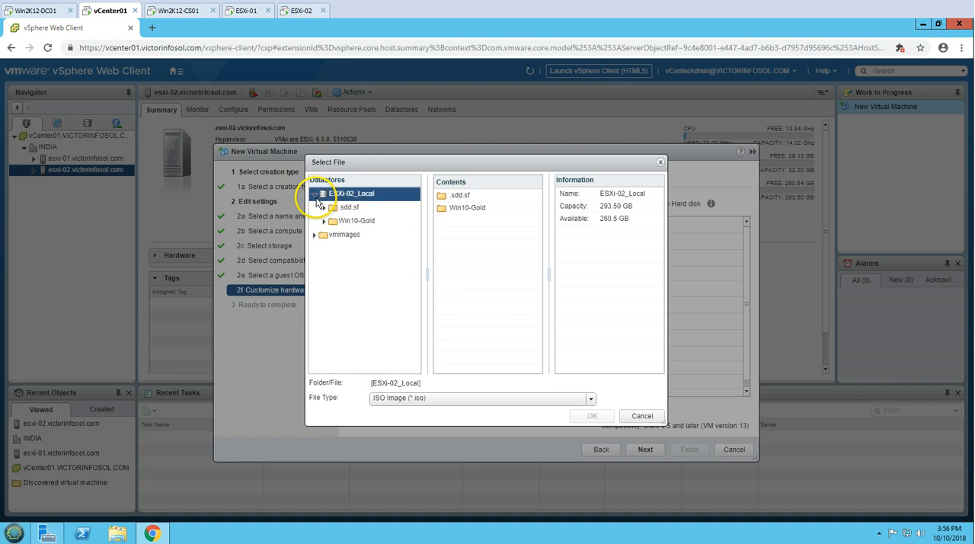
left_click(315, 196)
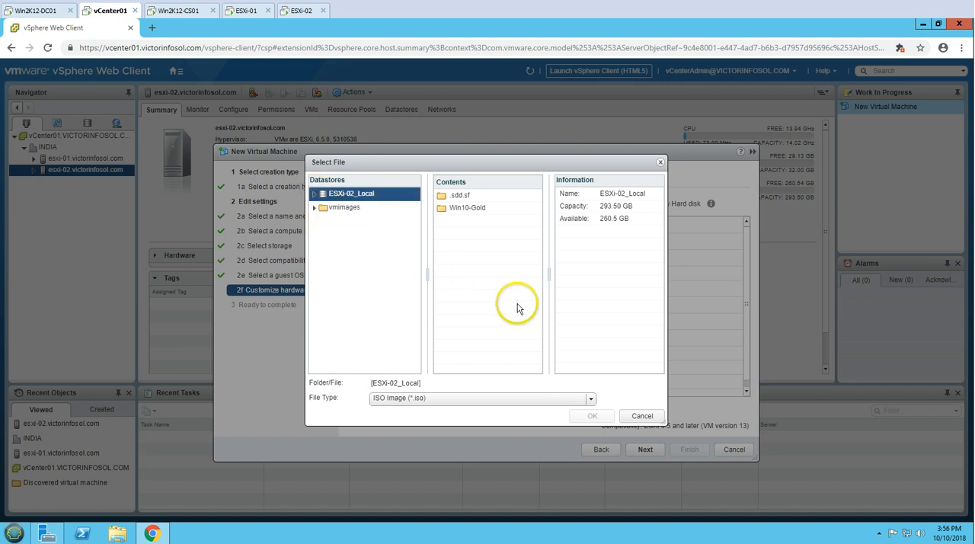
left_click(641, 416)
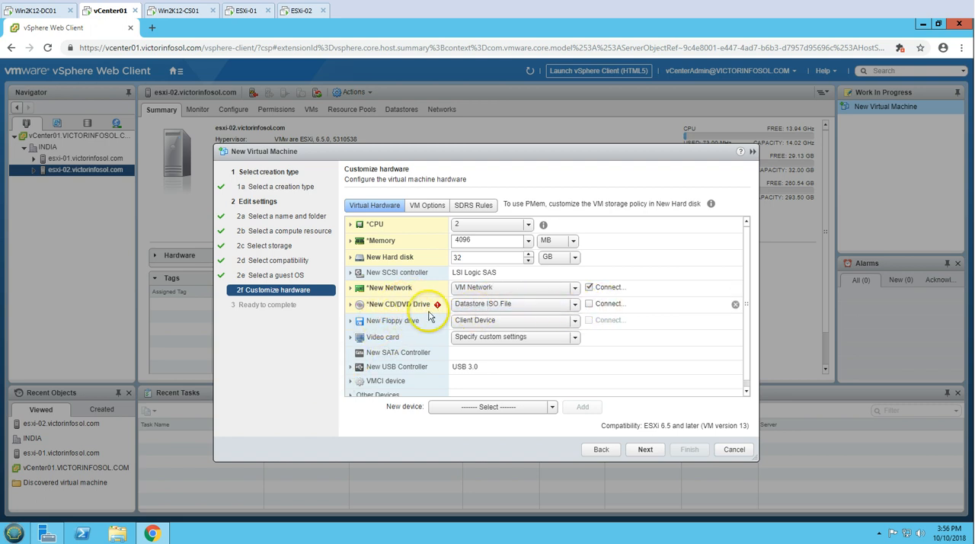
left_click(476, 304)
left_click(484, 321)
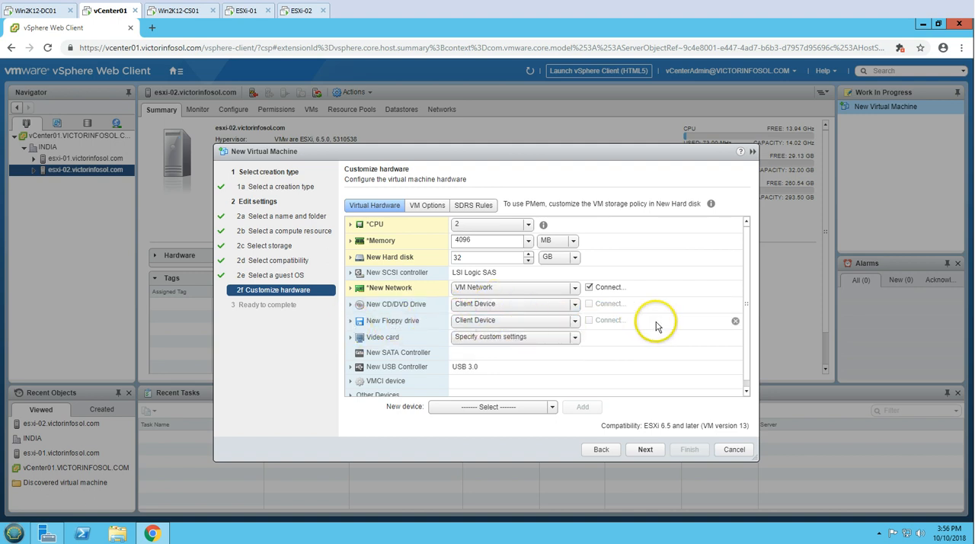
Remove the floppy drive from the virtual machine and force entry into the BIOS setup screen at its next boot
left_click(735, 321)
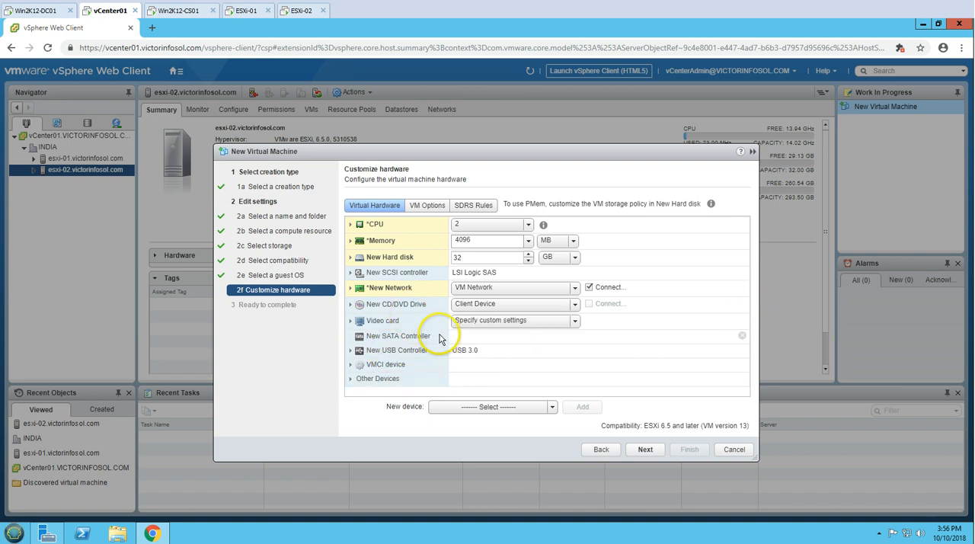
left_click(429, 212)
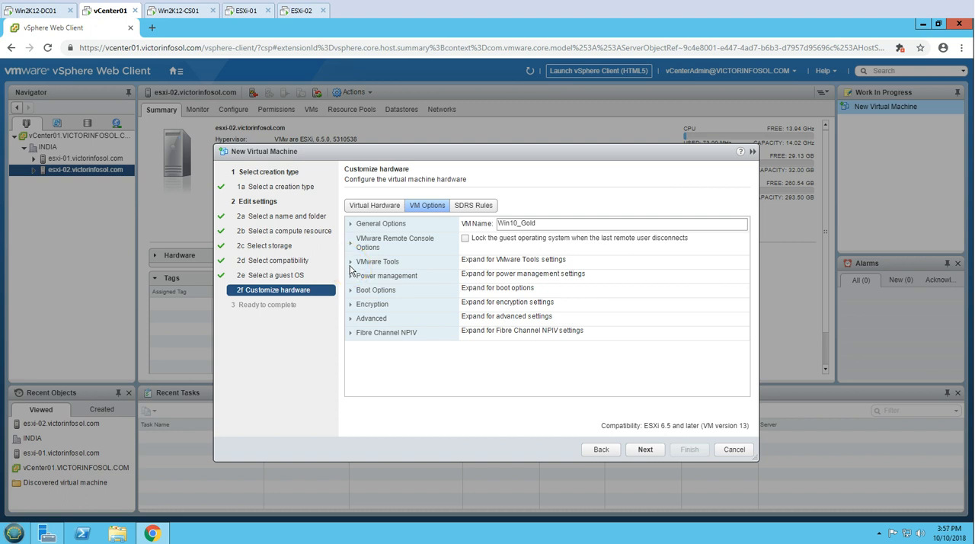
left_click(355, 321)
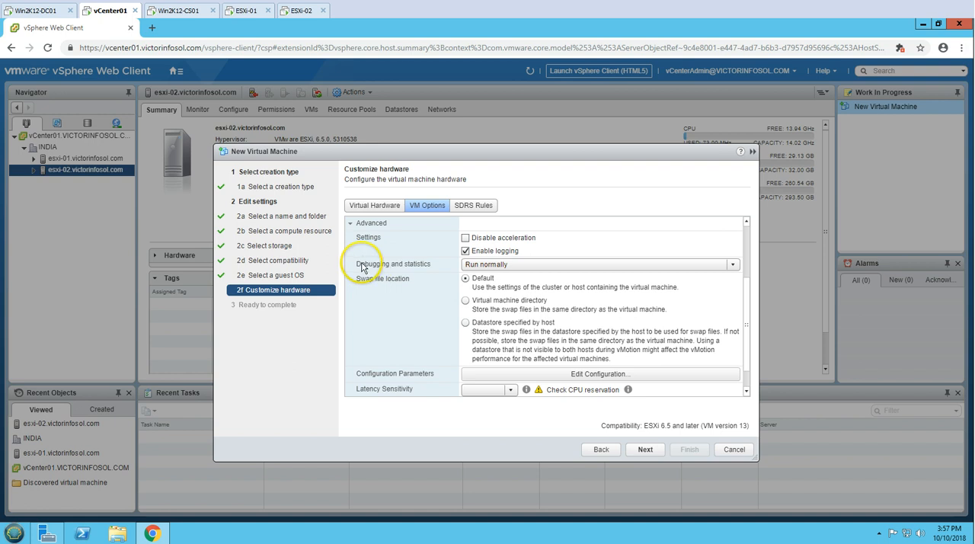
left_click(355, 224)
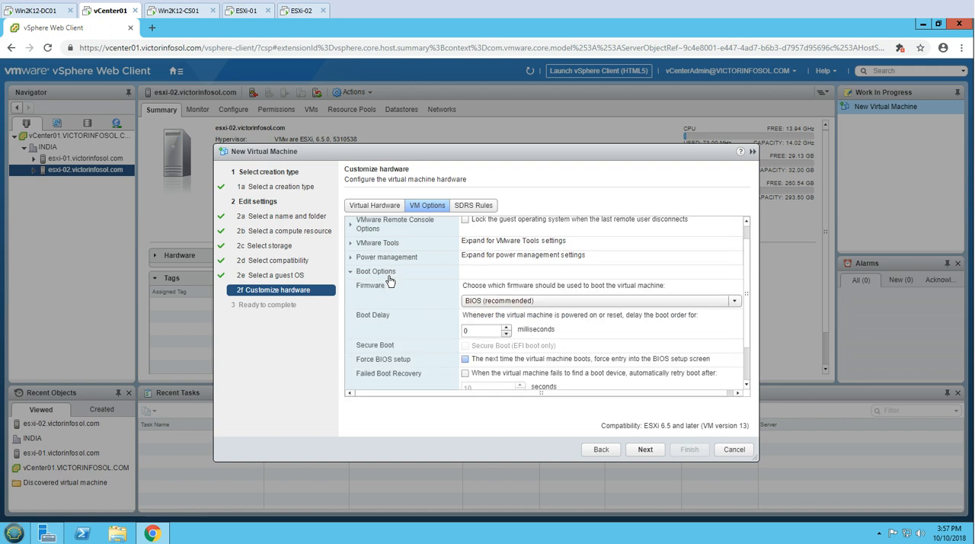
left_click(465, 359)
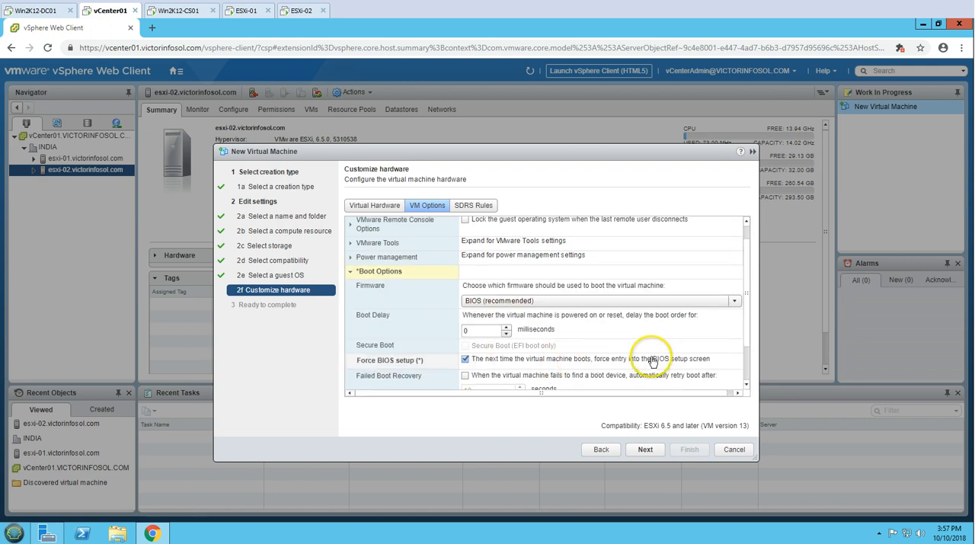
Continue to the configuration summary and finish creating the Win10_Gold virtual machine
left_click(647, 450)
left_click(427, 186)
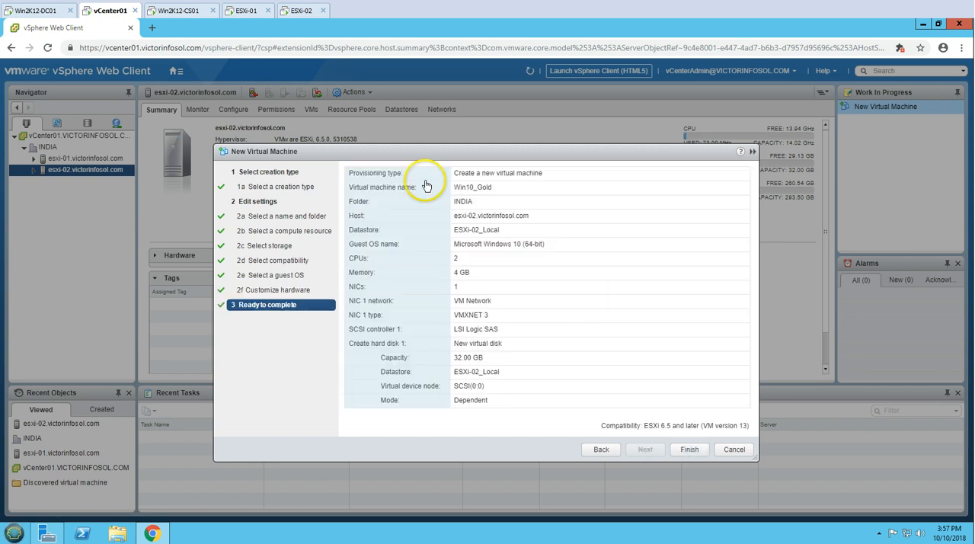
left_click(690, 449)
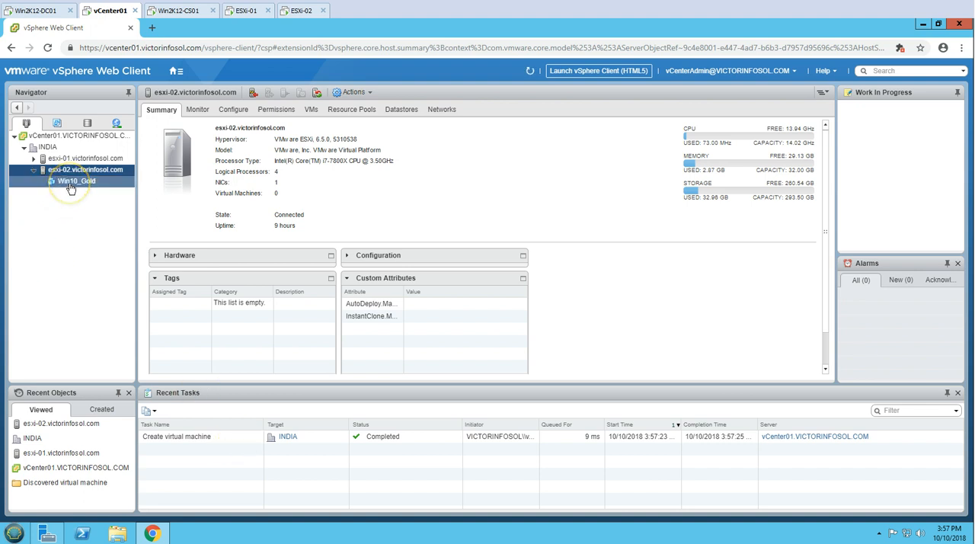
Launch the remote console for Win10_Gold and power on the virtual machine
left_click(69, 184)
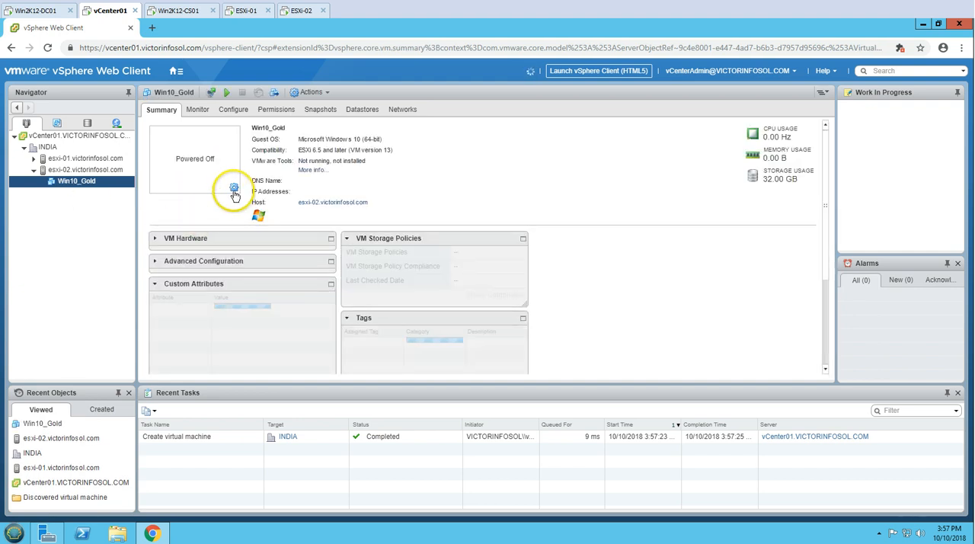
left_click(234, 188)
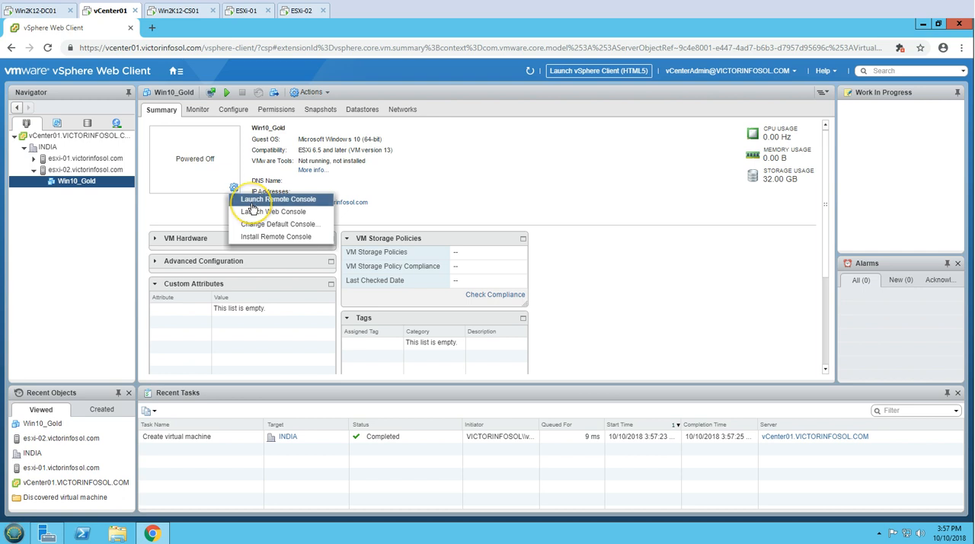
left_click(256, 199)
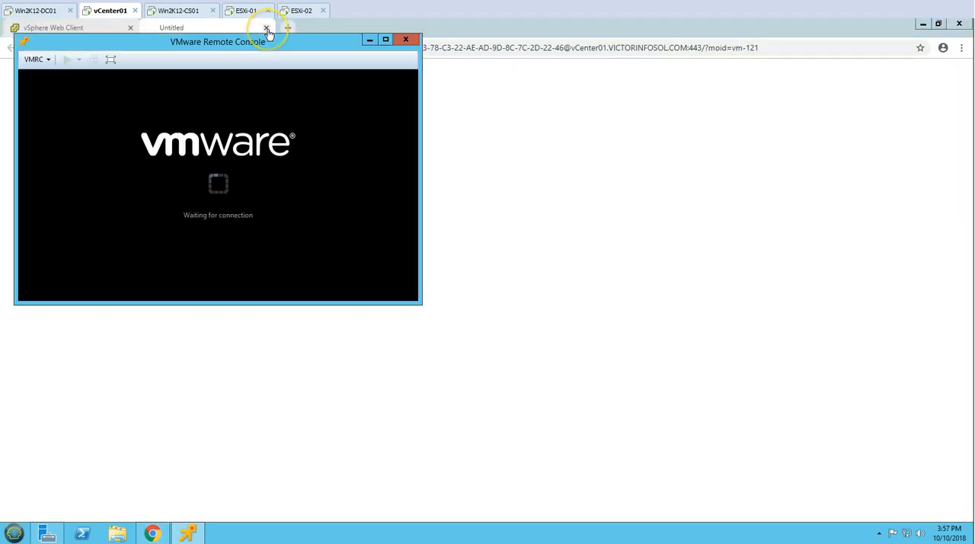
left_click_drag(256, 46, 338, 91)
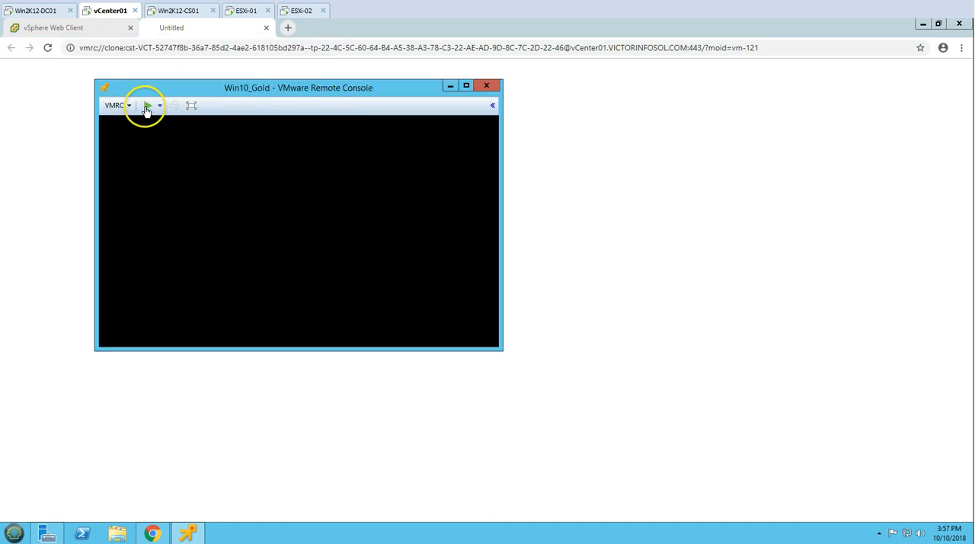
left_click(147, 108)
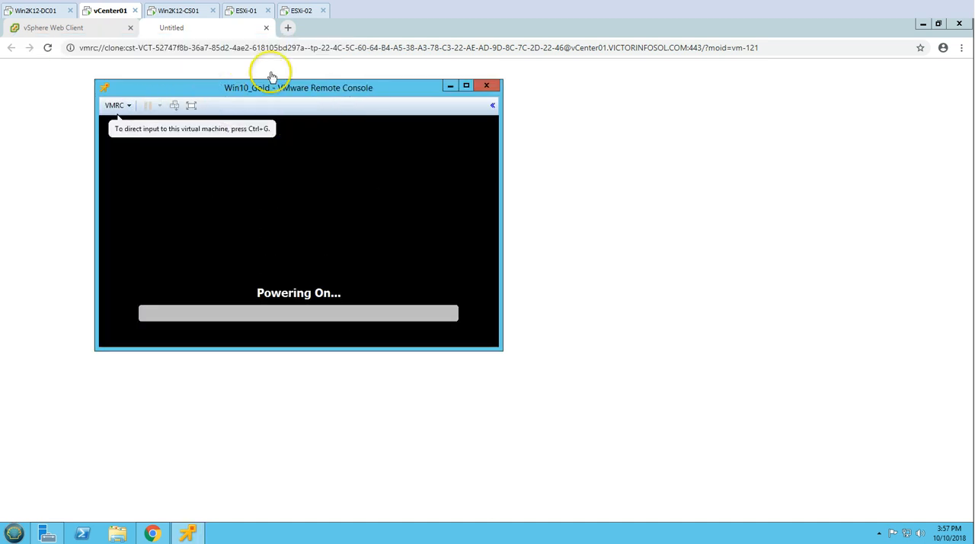
Close the blank browser tab left by the console launch and minimize the browser, leaving the remote console in view
left_click(267, 29)
left_click(152, 534)
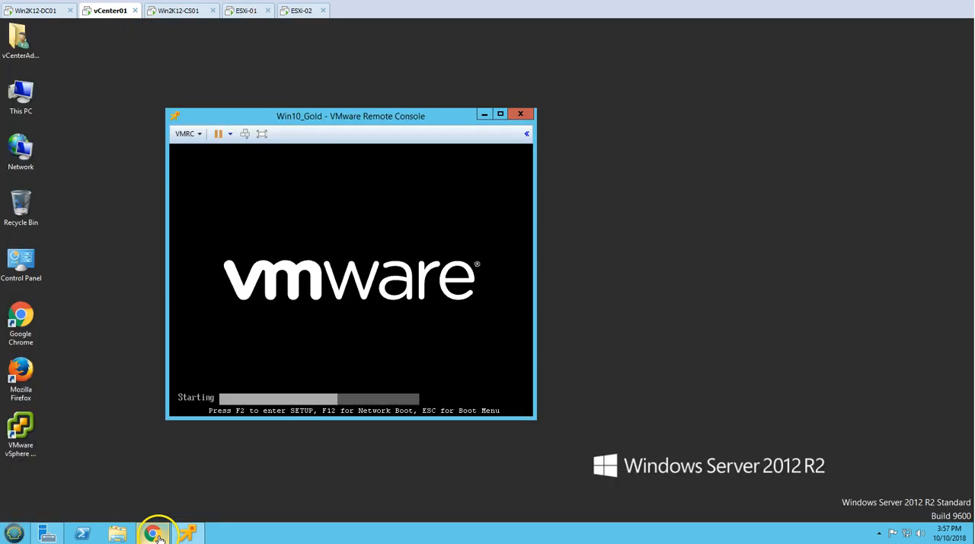
left_click_drag(338, 115, 324, 76)
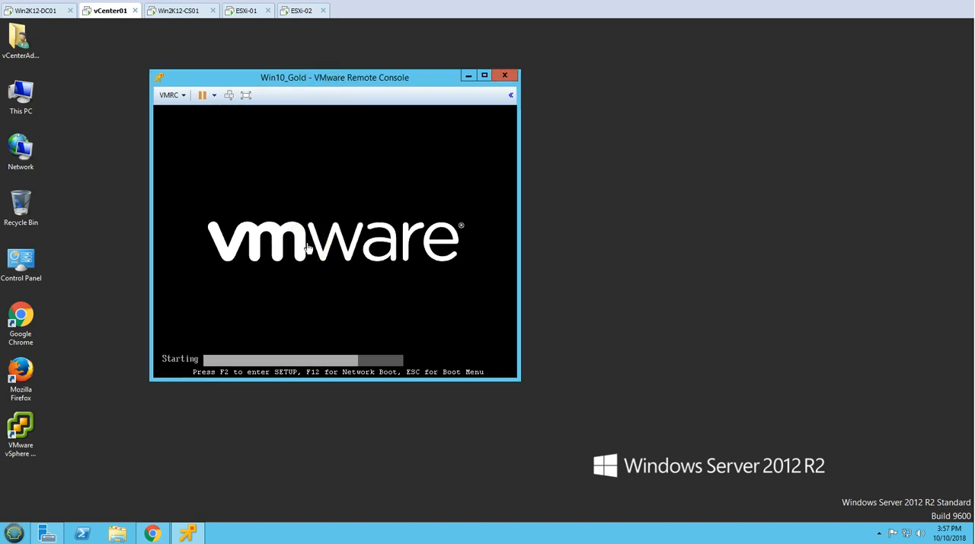
Enter the virtual machine's BIOS setup and open I/O Device Configuration in the Advanced settings
key("F2")
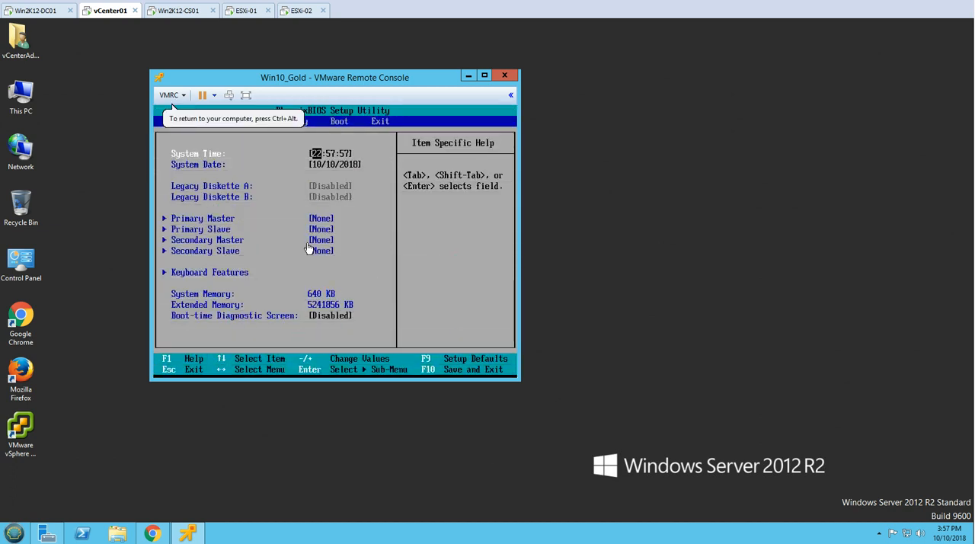
key("Right")
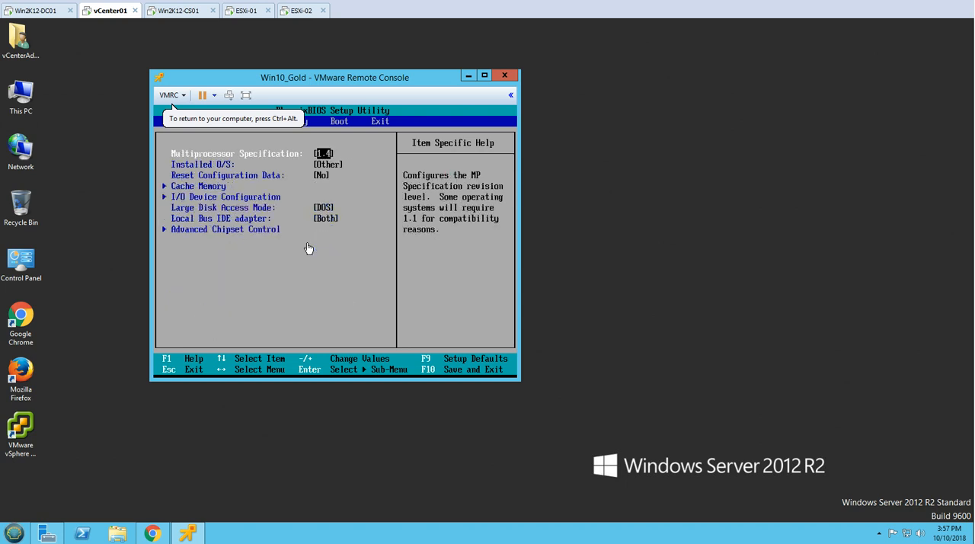
key("Down")
key("Down")
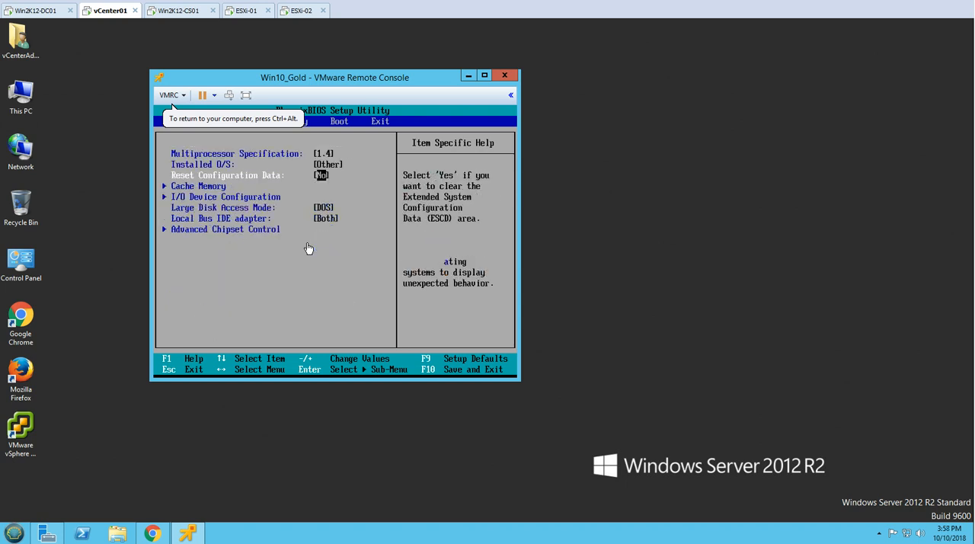
key("Down")
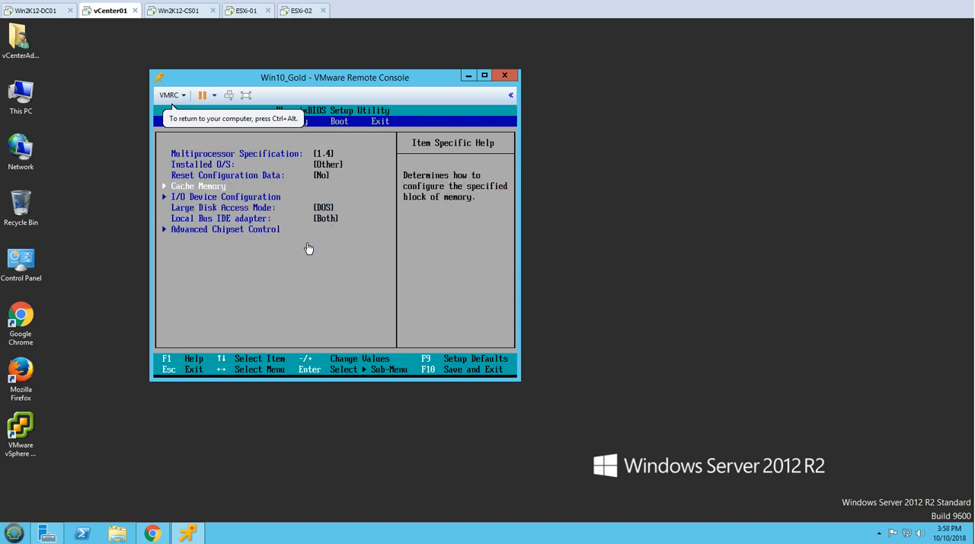
key("Down")
key("Return")
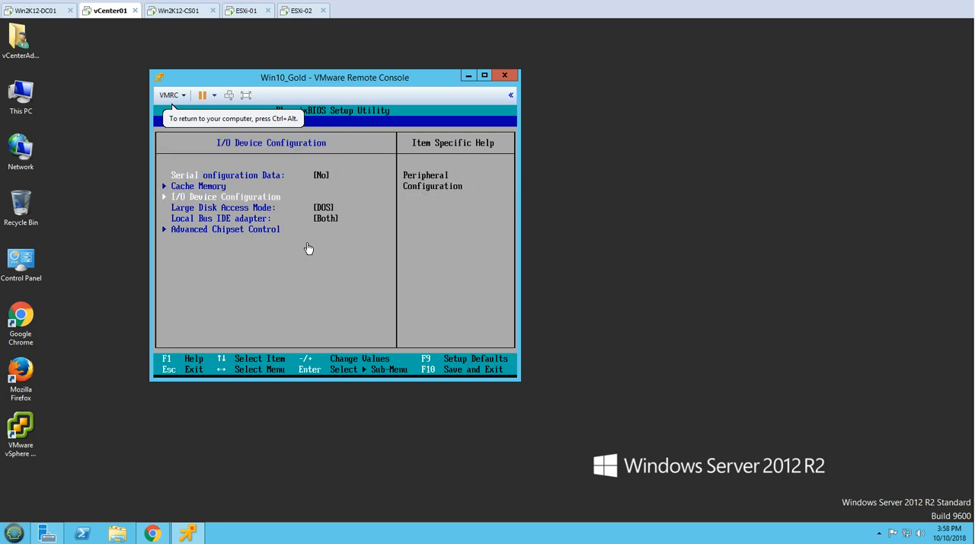
Set serial port A and serial port B to Disabled in the I/O Device Configuration
key("Return")
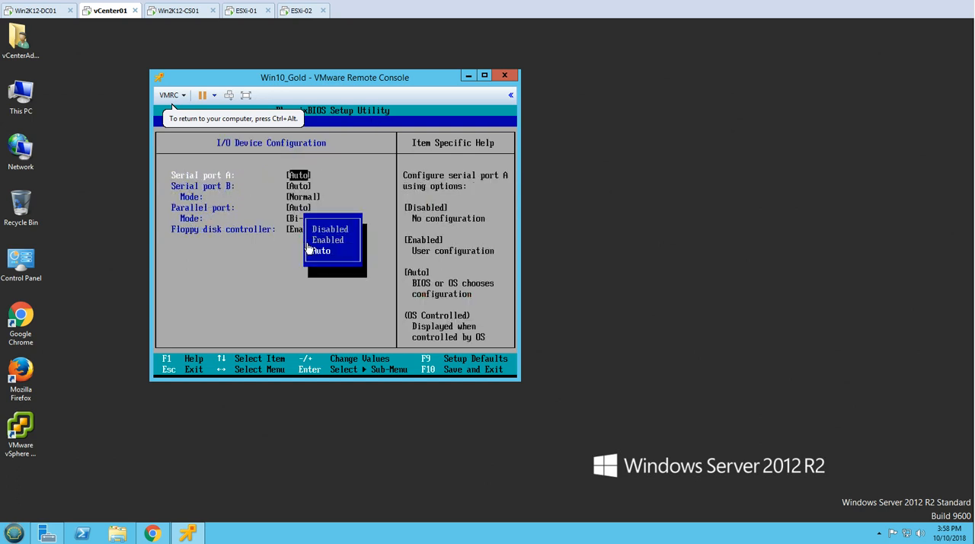
key("Return")
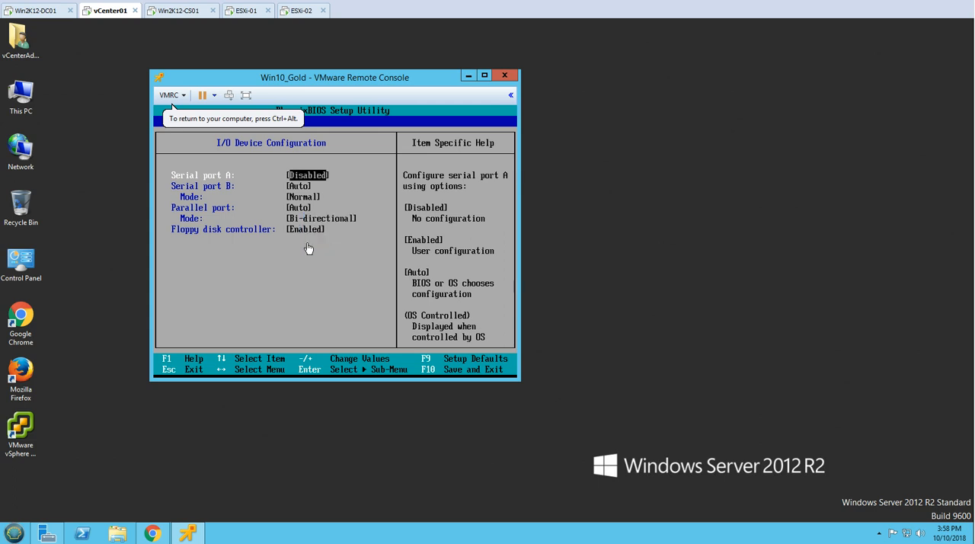
key("Down")
key("Return")
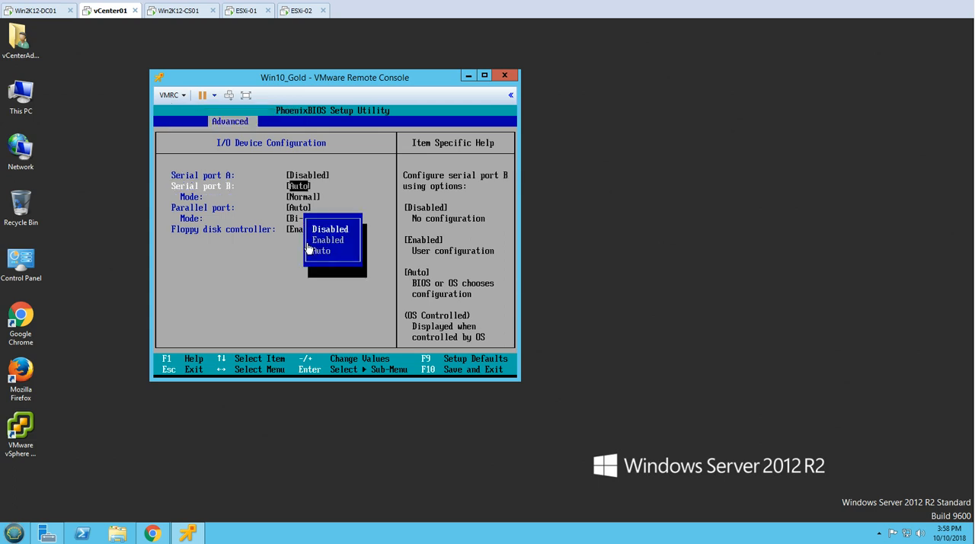
key("Return")
Set the parallel port and the floppy disk controller to Disabled, and return to the Advanced settings
key("Down")
key("Return")
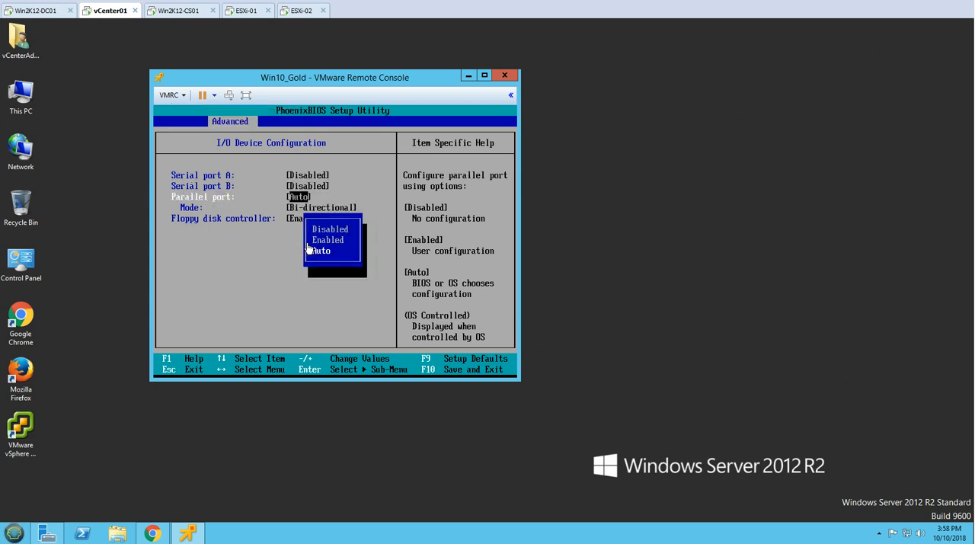
key("Return")
key("Down")
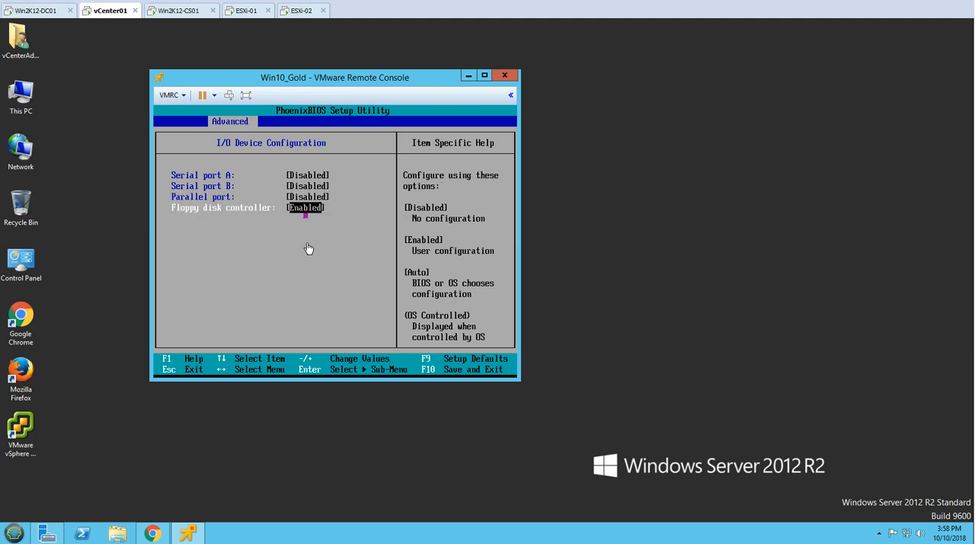
key("Return")
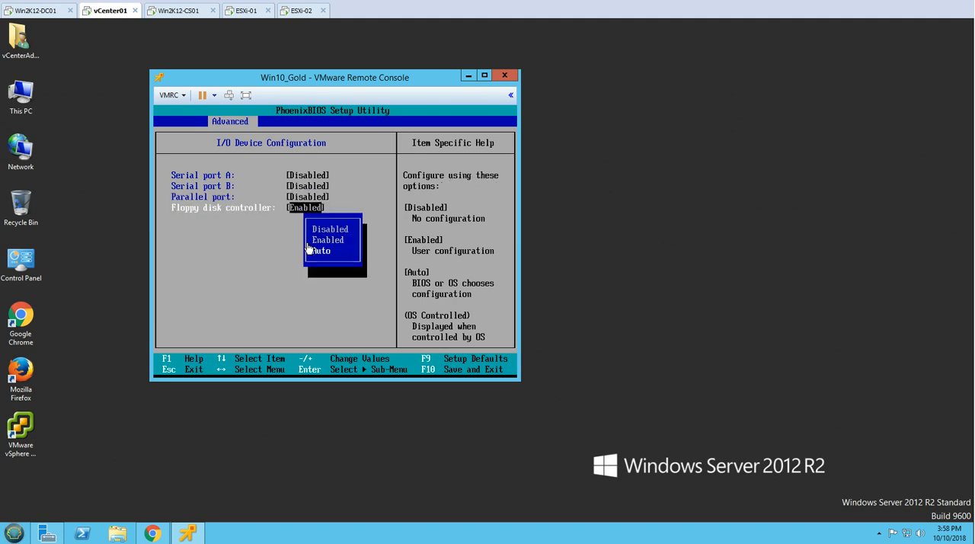
key("Return")
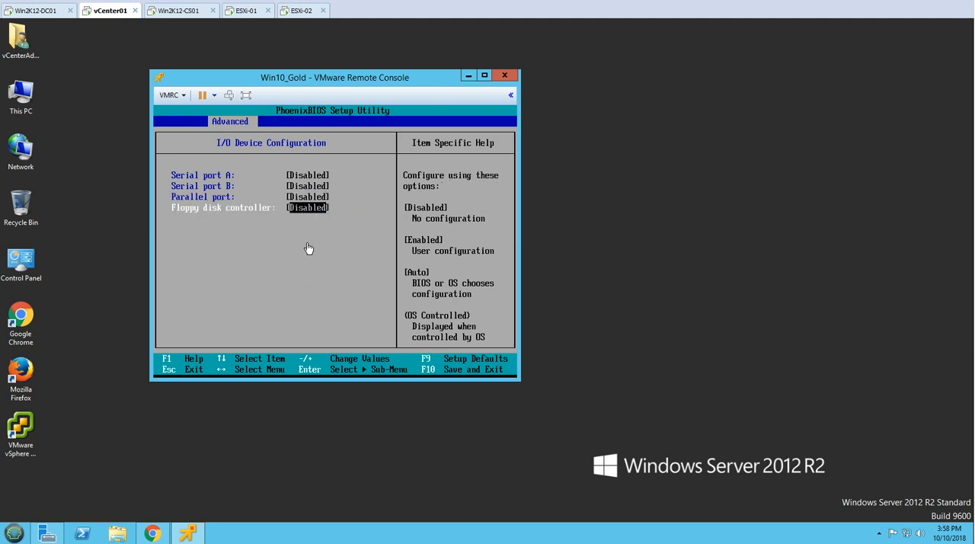
key("Escape")
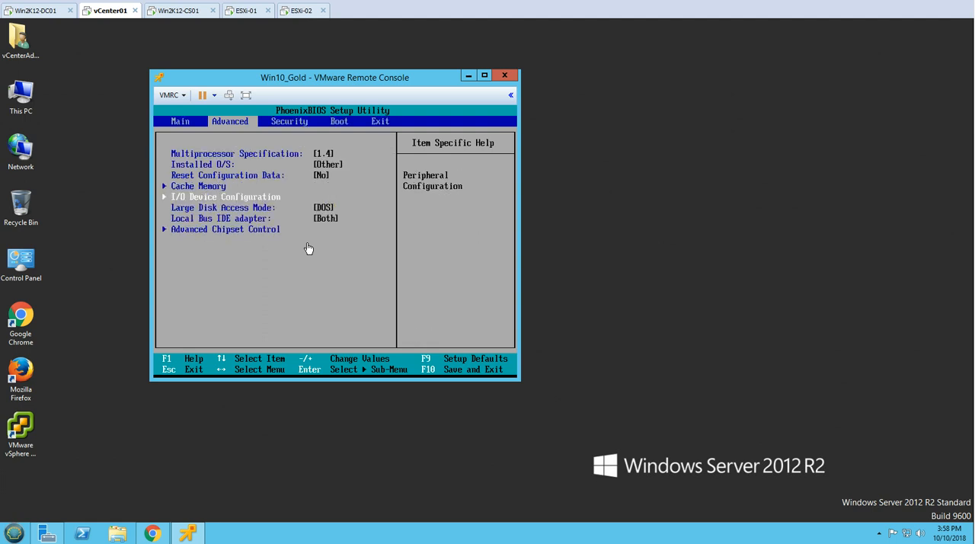
Set the boot order to CD-ROM Drive first and Hard Drive second, and save the BIOS configuration and exit
key("Right")
key("Right")
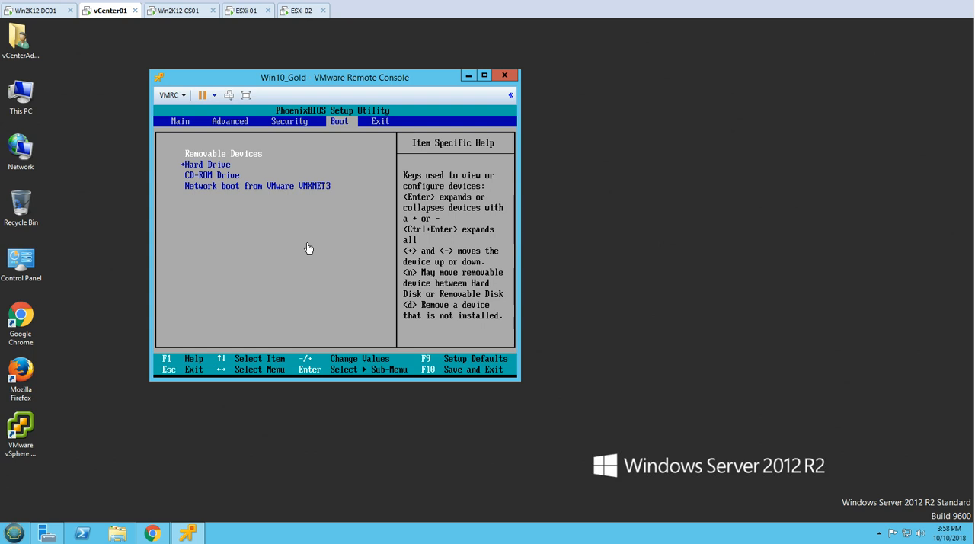
key("Down")
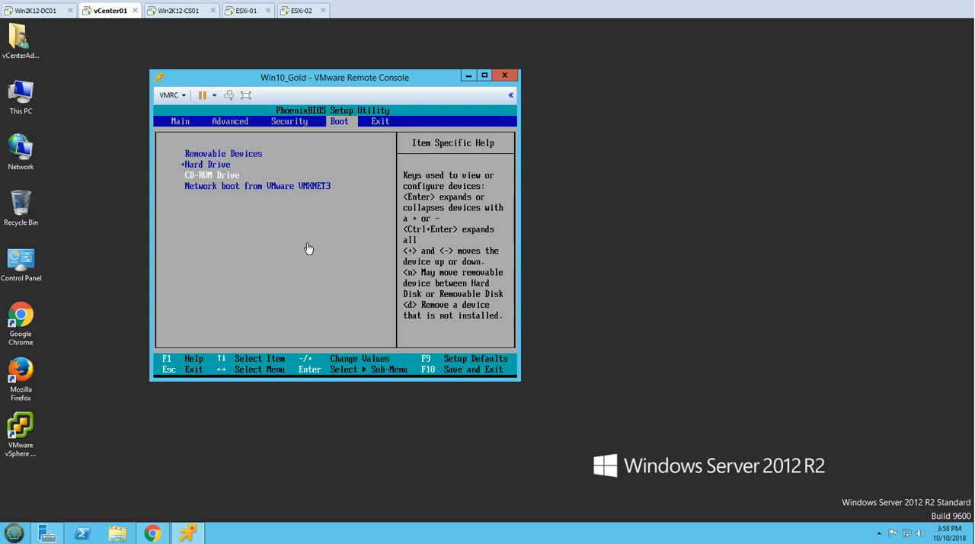
key("plus")
key("plus")
key("Down")
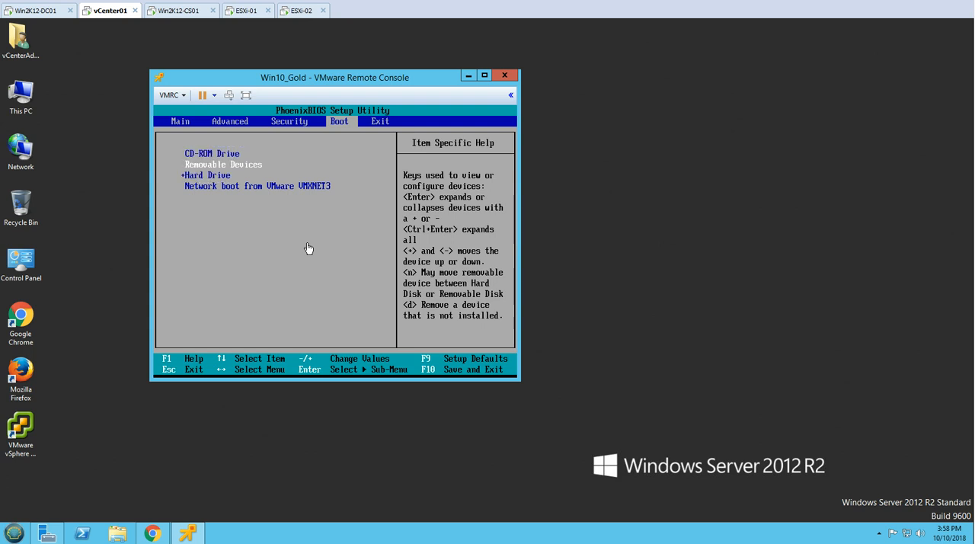
key("Down")
key("plus")
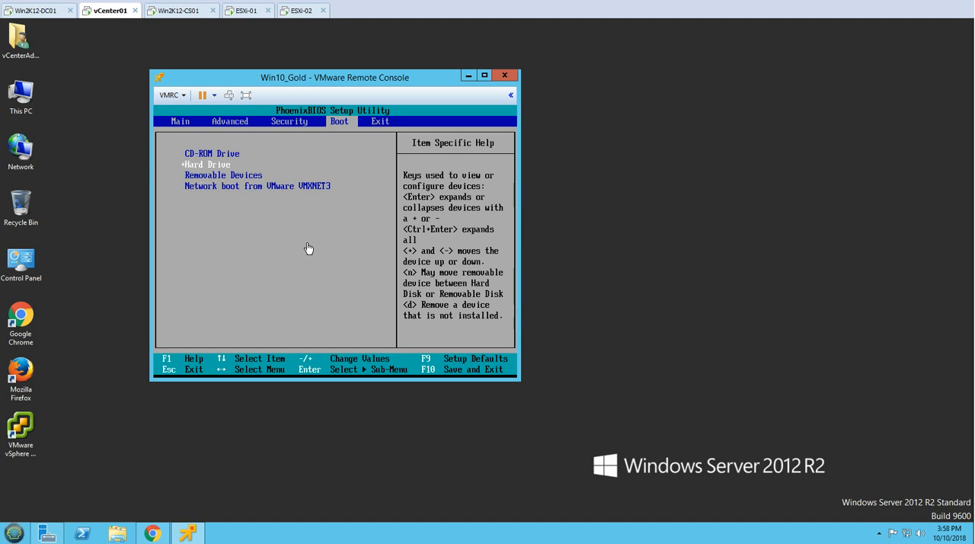
key("F10")
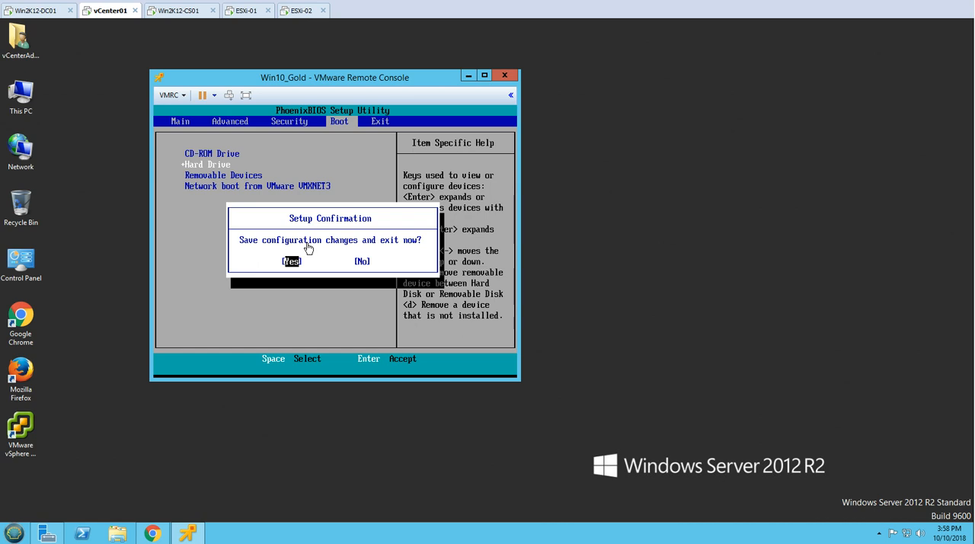
key("Return")
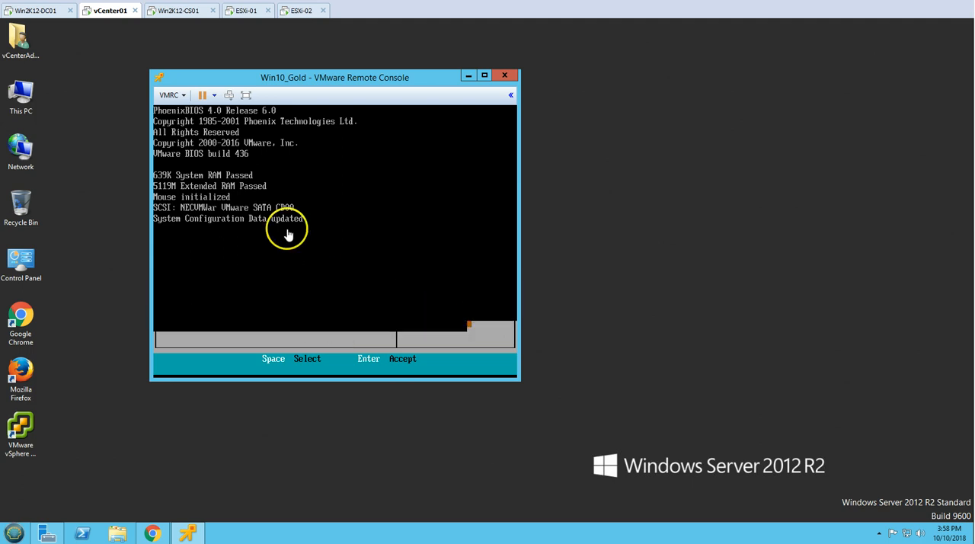
Open the settings of CD/DVD drive 1, mark the drive as connected, and switch its source to an ISO image file
left_click_drag(302, 78, 335, 80)
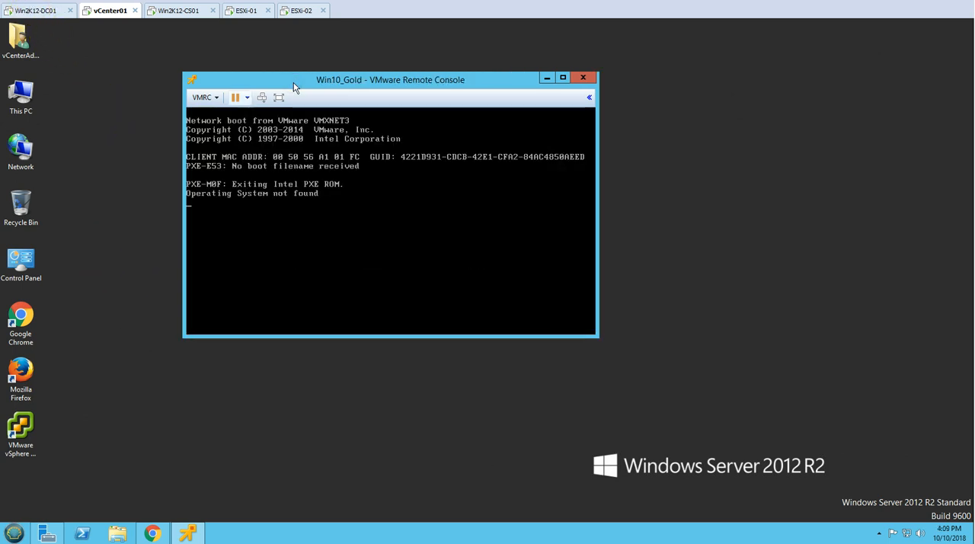
left_click(204, 98)
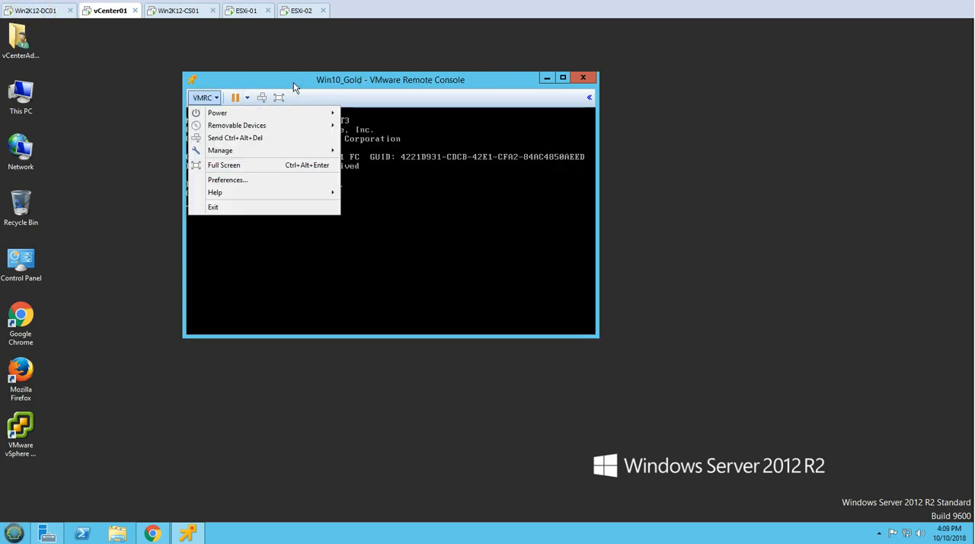
left_click(251, 150)
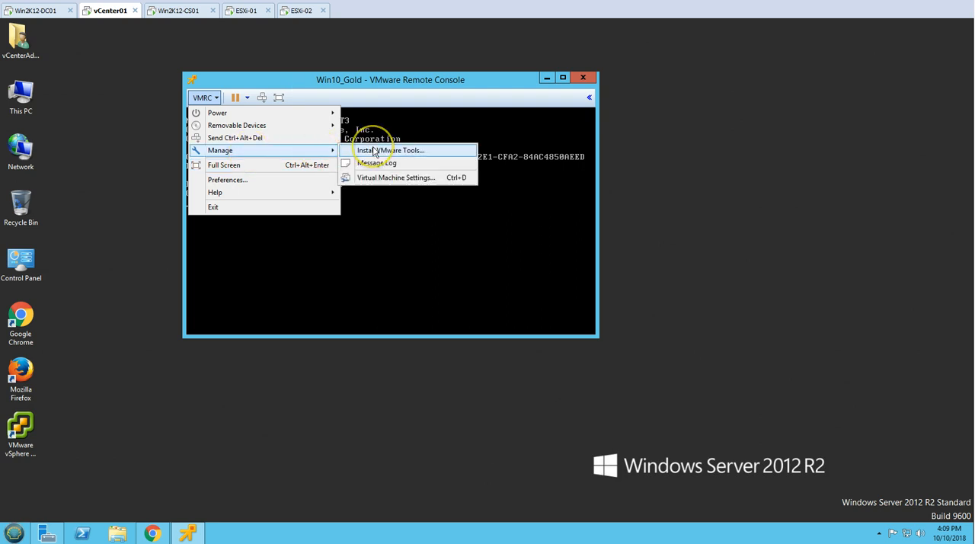
mouse_move(323, 126)
mouse_move(370, 125)
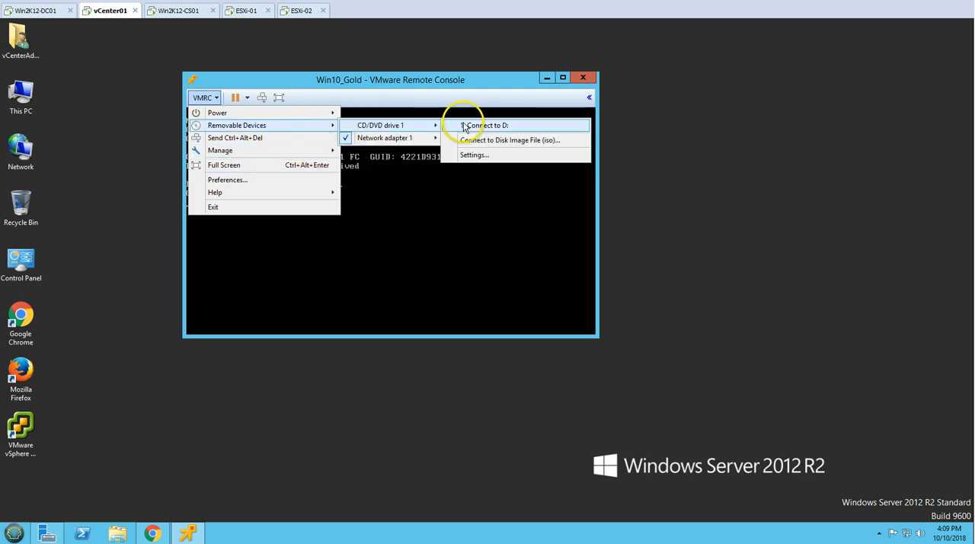
left_click(474, 155)
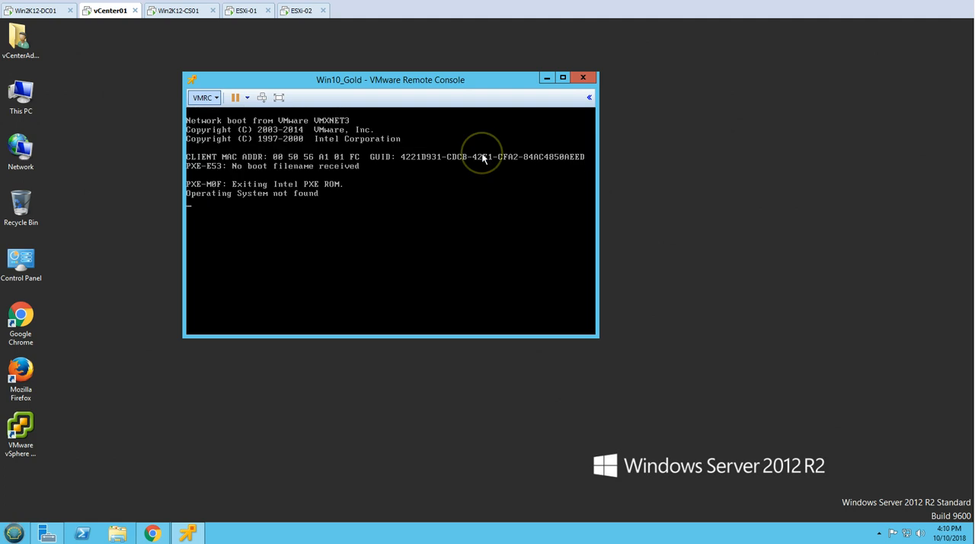
left_click(404, 86)
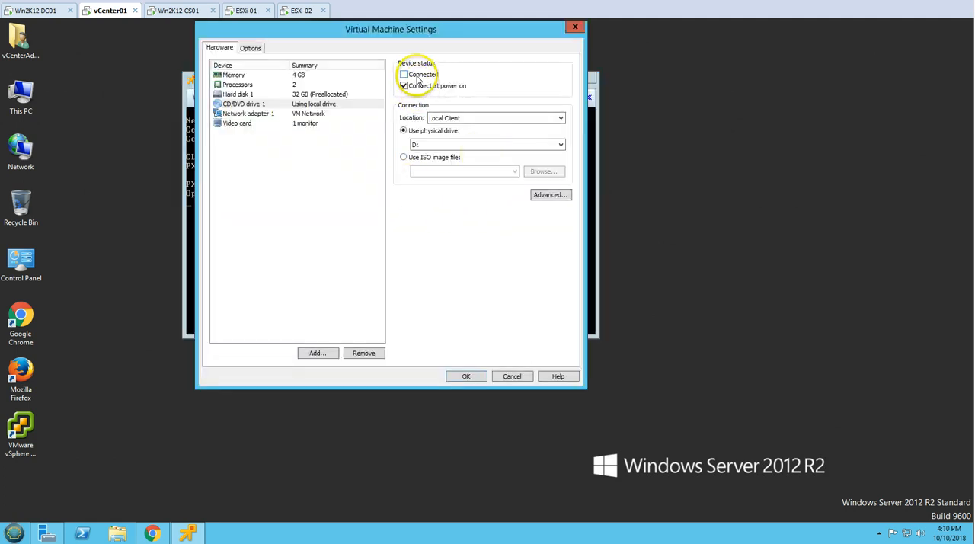
left_click(403, 74)
left_click(405, 157)
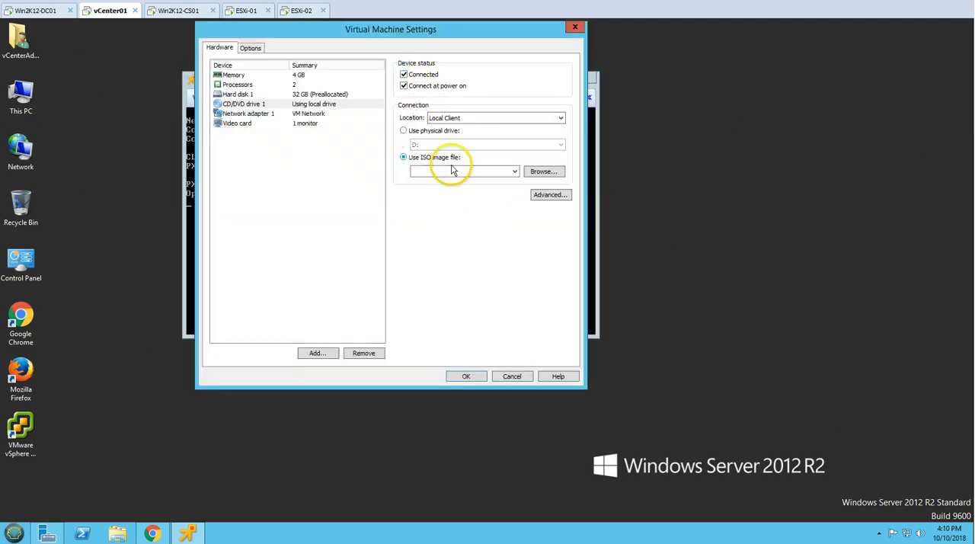
Choose the SW_DVD9_Win_Pro_10_1709 ISO on drive C: as the image file for CD/DVD drive 1 and apply the settings
left_click(539, 172)
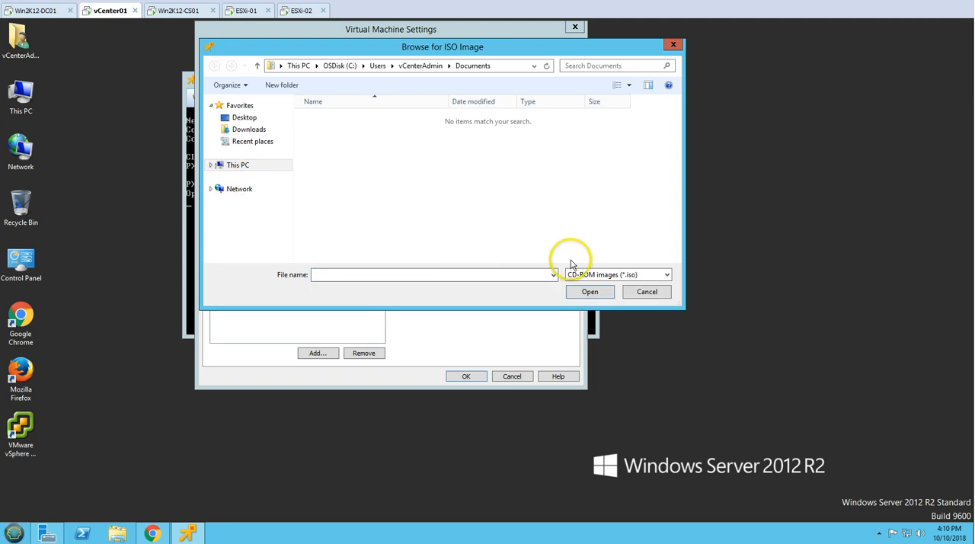
left_click(646, 292)
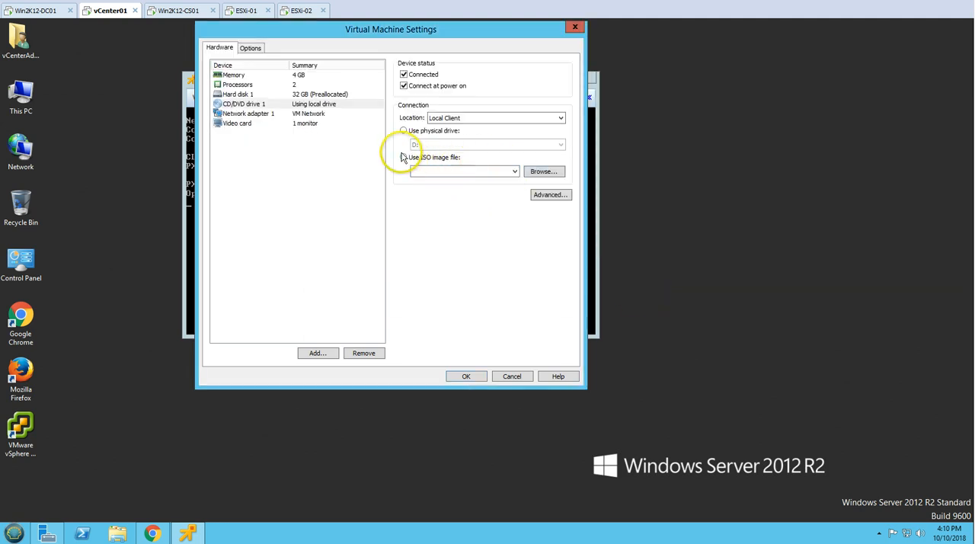
left_click(543, 172)
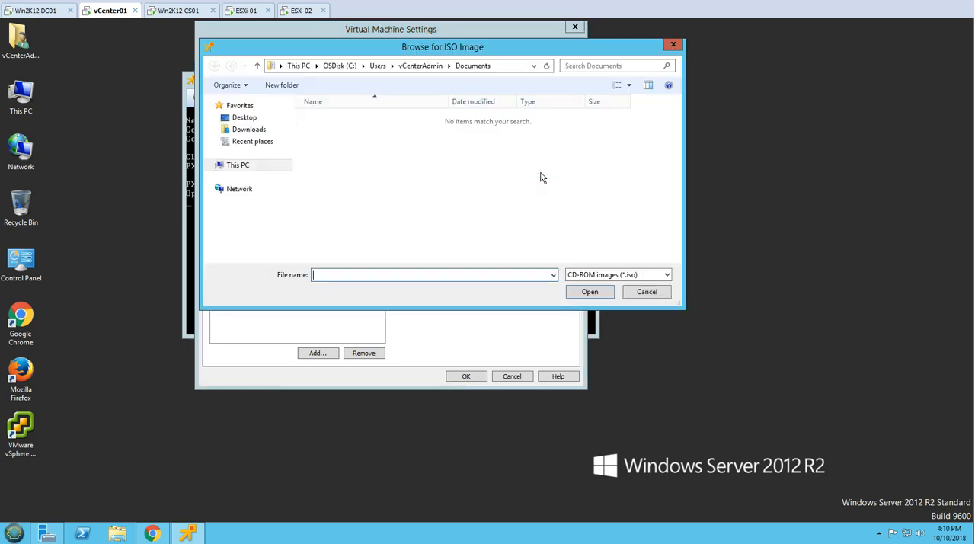
left_click(237, 164)
double_click(350, 236)
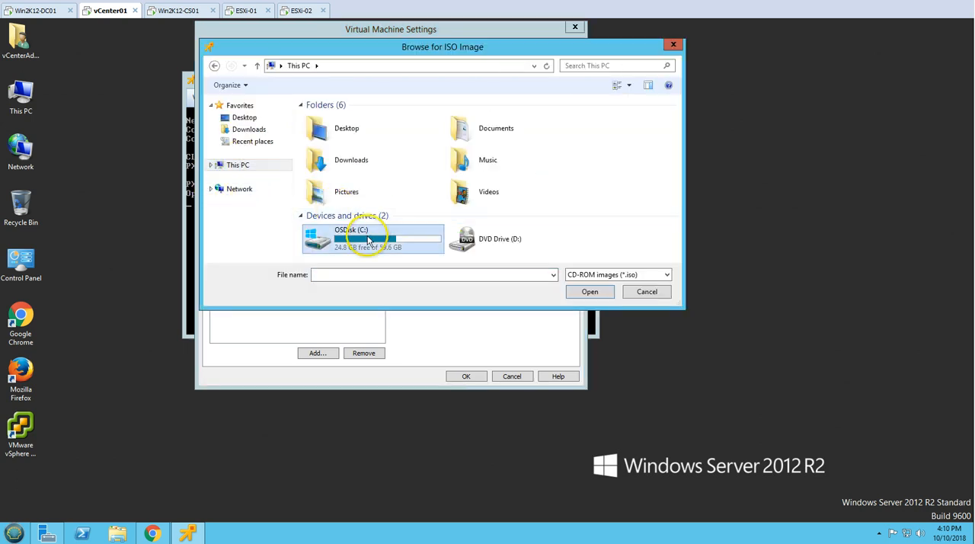
left_click(343, 180)
left_click(591, 292)
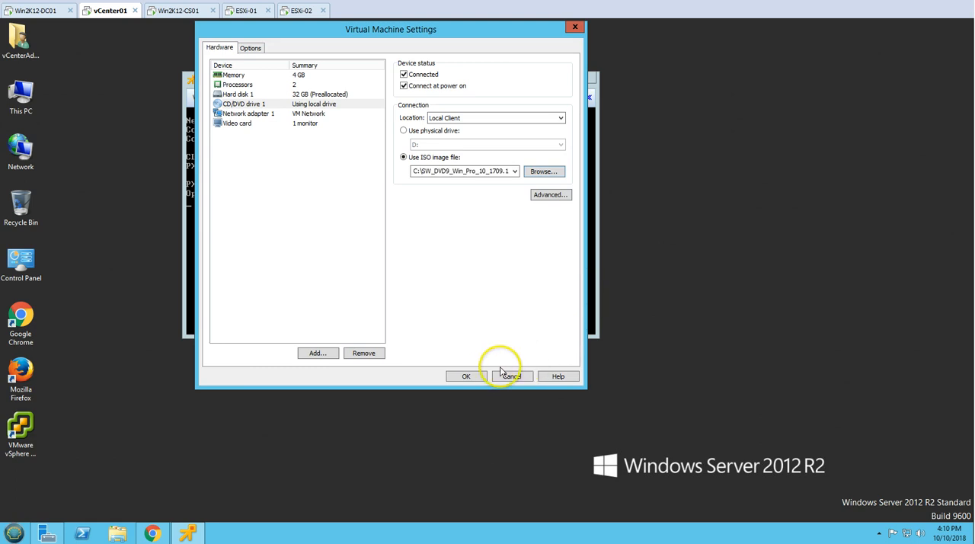
left_click(469, 378)
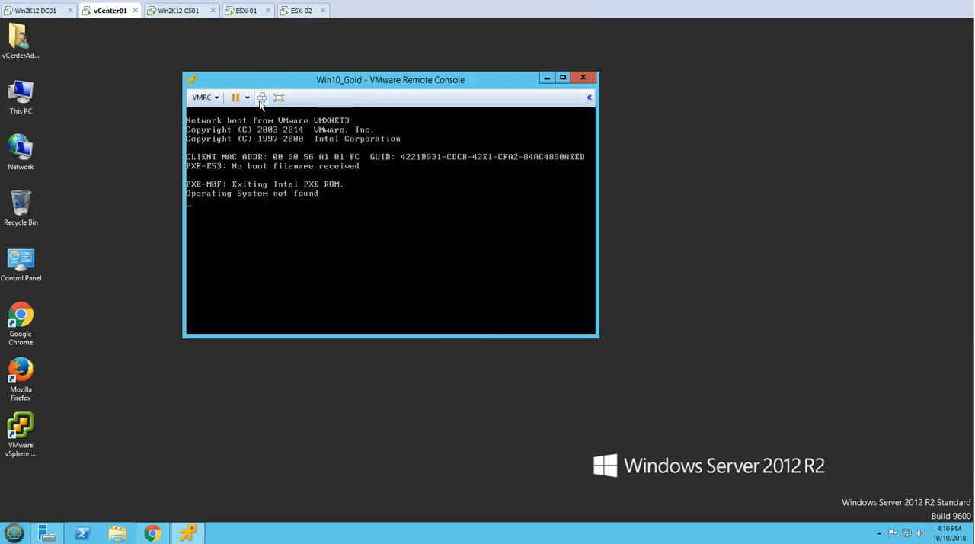
Restart the virtual machine so it boots from the attached ISO, and move the remote console window higher on the desktop
left_click(261, 99)
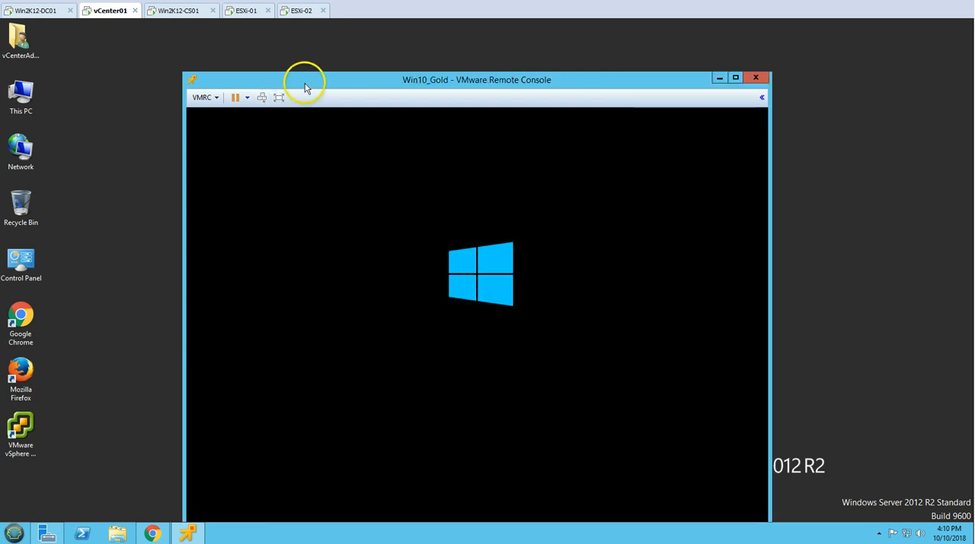
left_click_drag(305, 88, 299, 38)
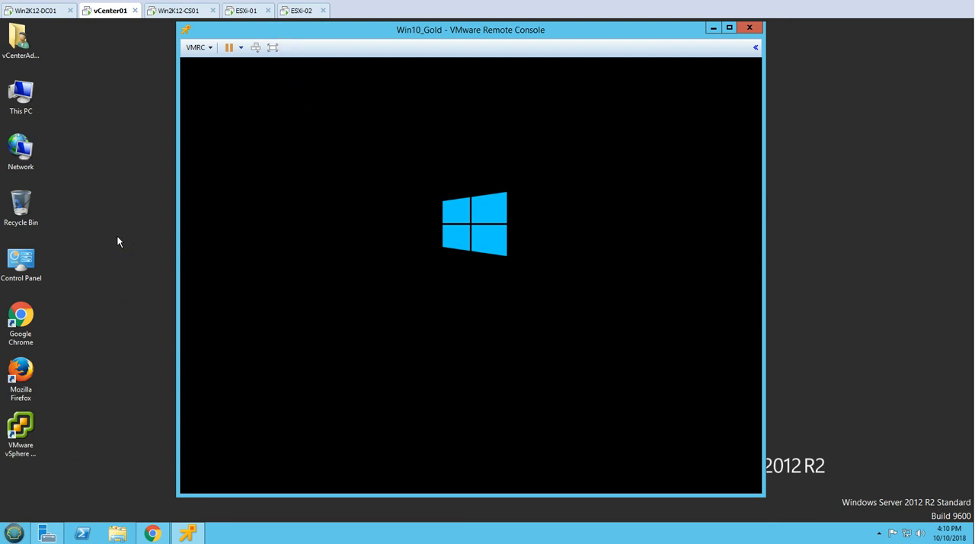
left_click(133, 282)
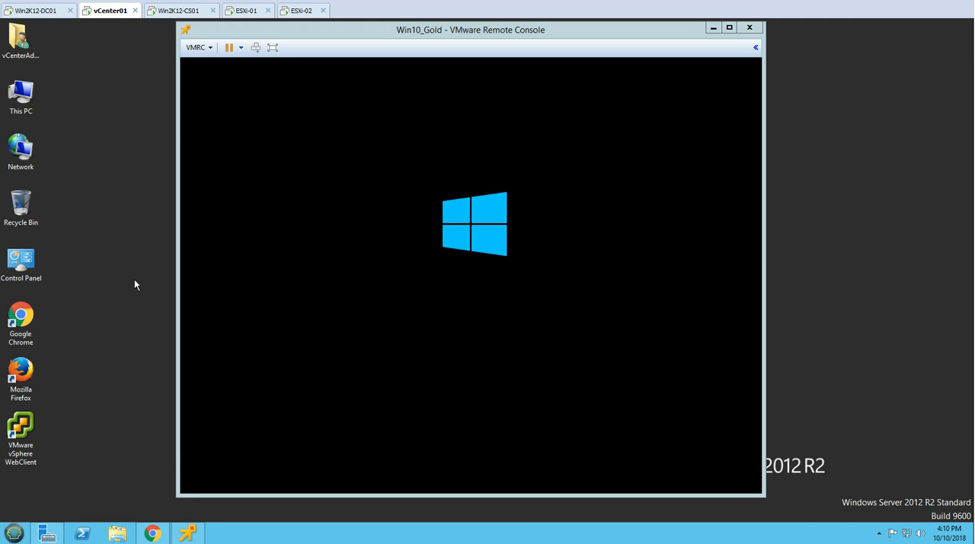
left_click(317, 55)
left_click(90, 267)
left_click(401, 50)
left_click(402, 69)
left_click(381, 224)
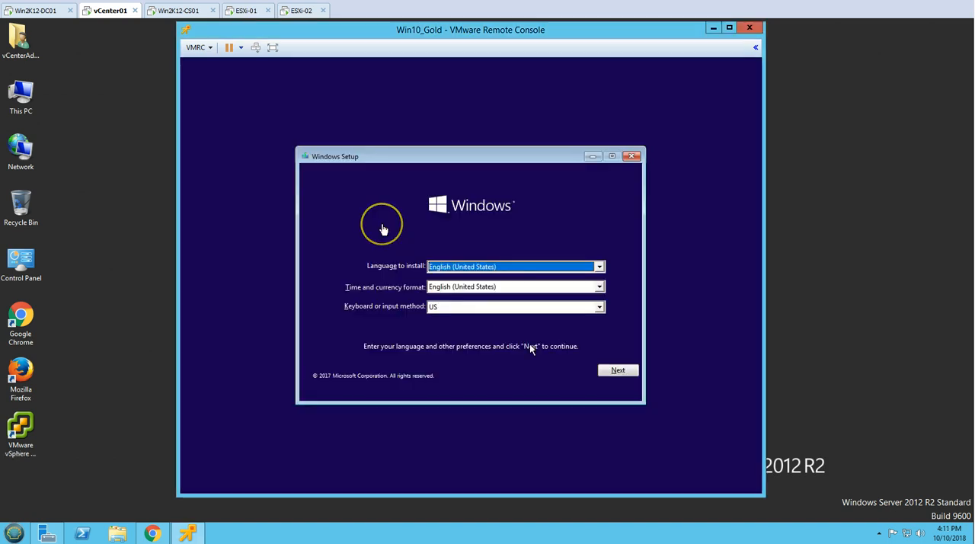
Start the Windows installation with the default language and keyboard settings, and continue with Windows 10 Enterprise as the operating system
left_click(618, 370)
left_click(477, 279)
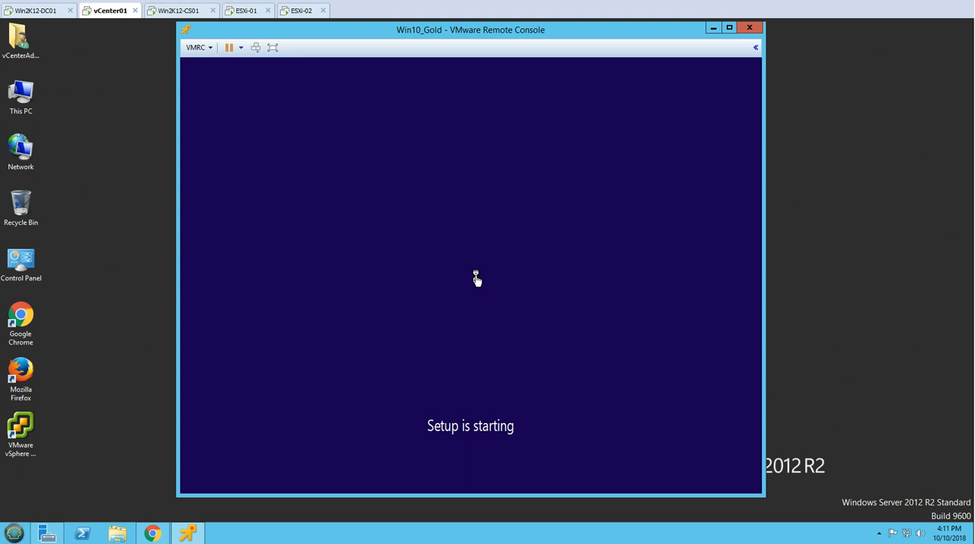
left_click(442, 242)
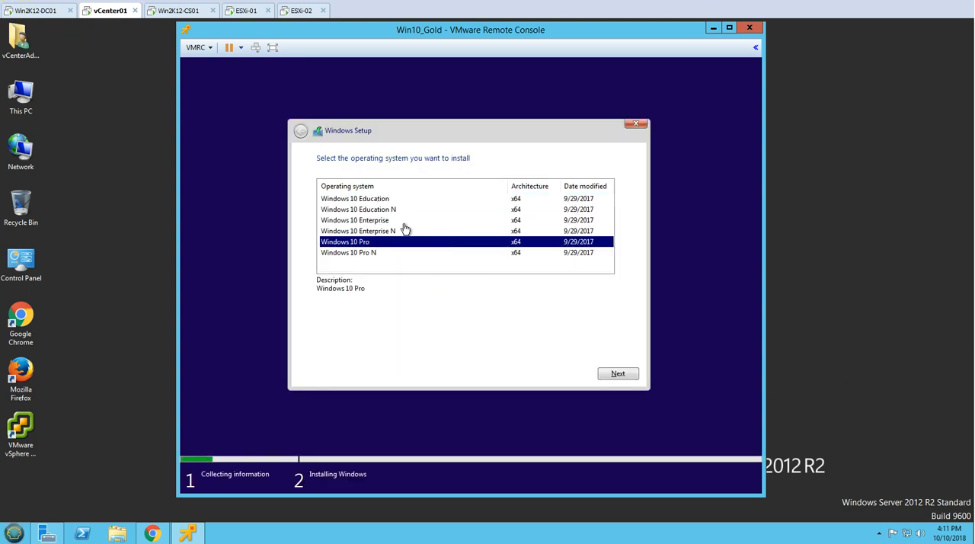
left_click(397, 221)
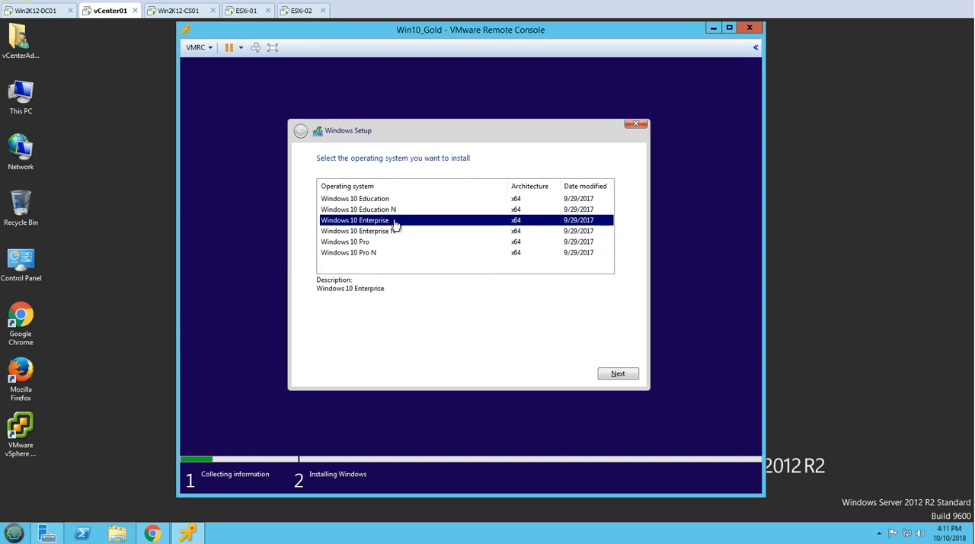
left_click(617, 375)
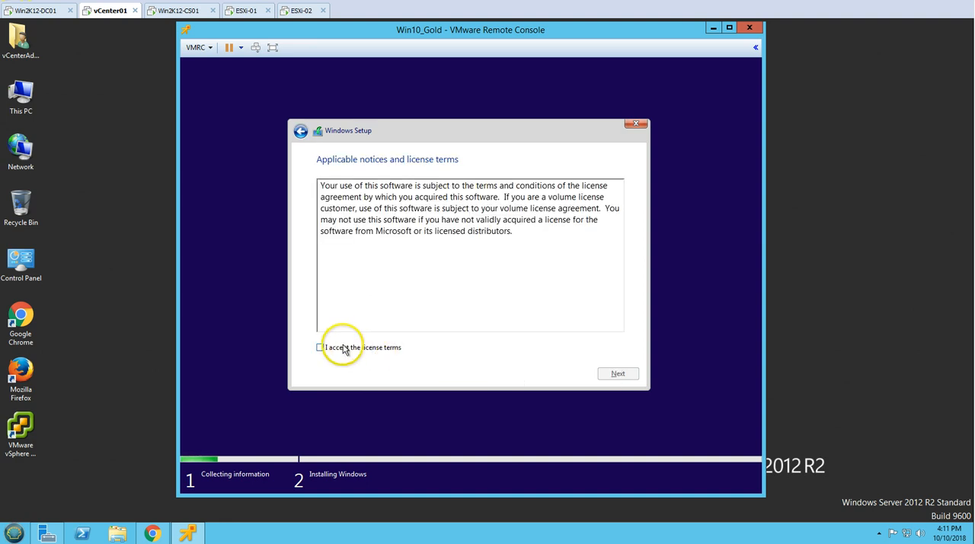
Accept the license terms and start a custom Windows-only installation on the 32.0 GB Drive 0 Unallocated Space
left_click(343, 348)
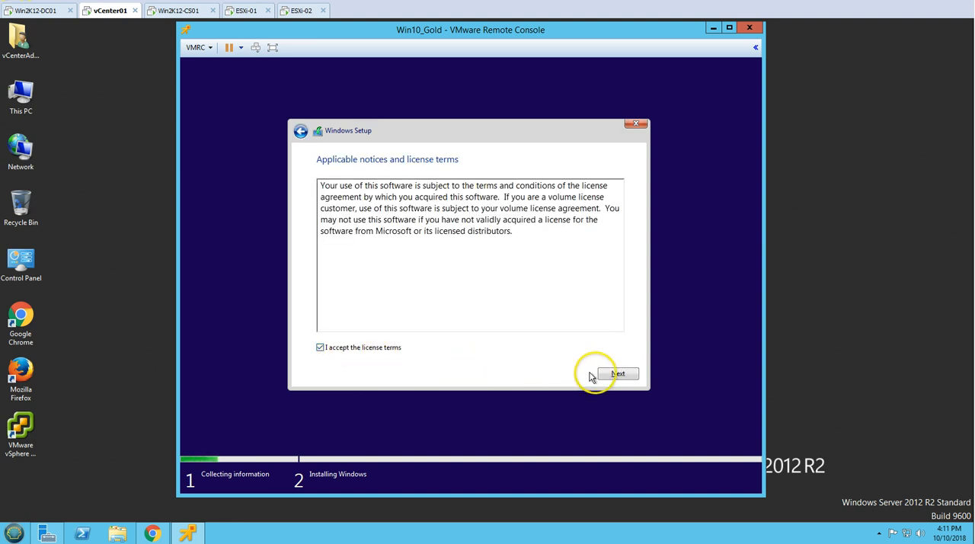
left_click(614, 374)
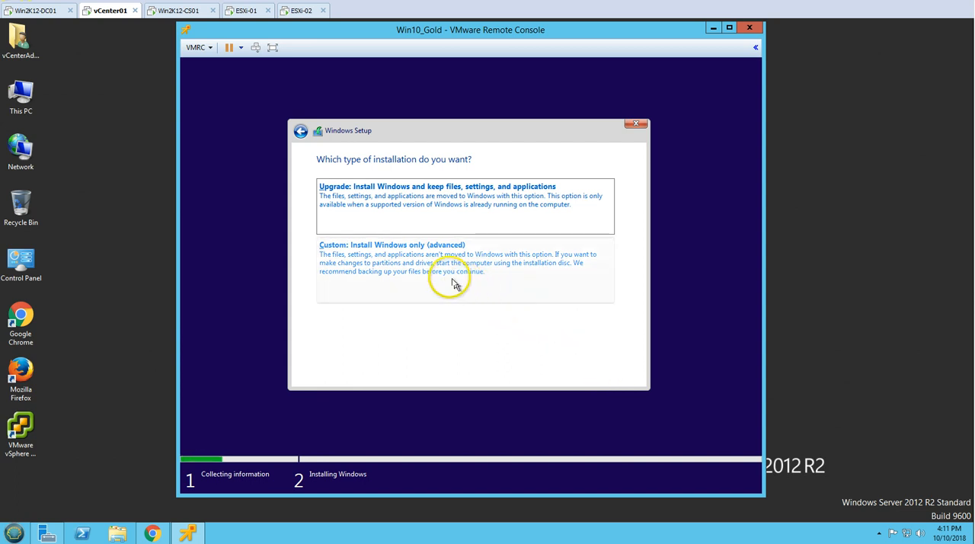
left_click(432, 274)
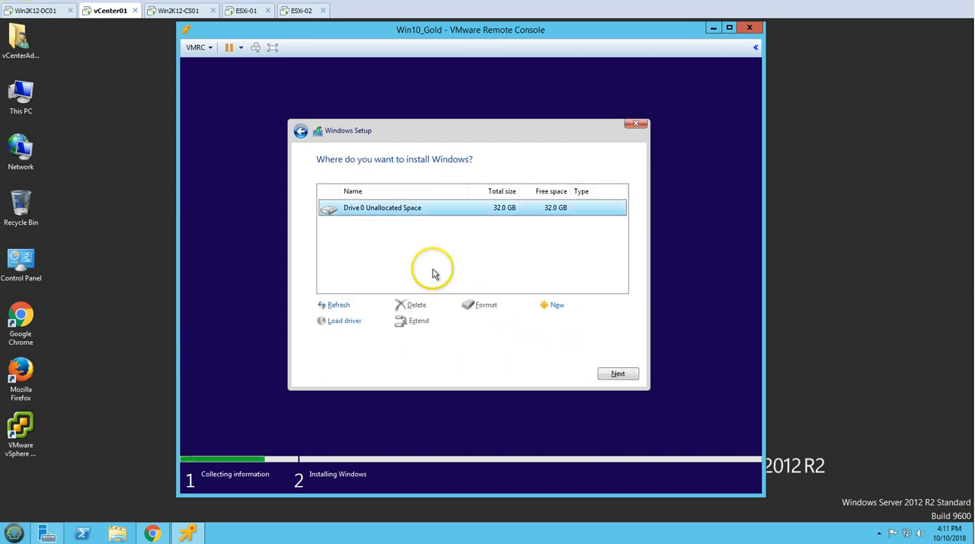
left_click(618, 374)
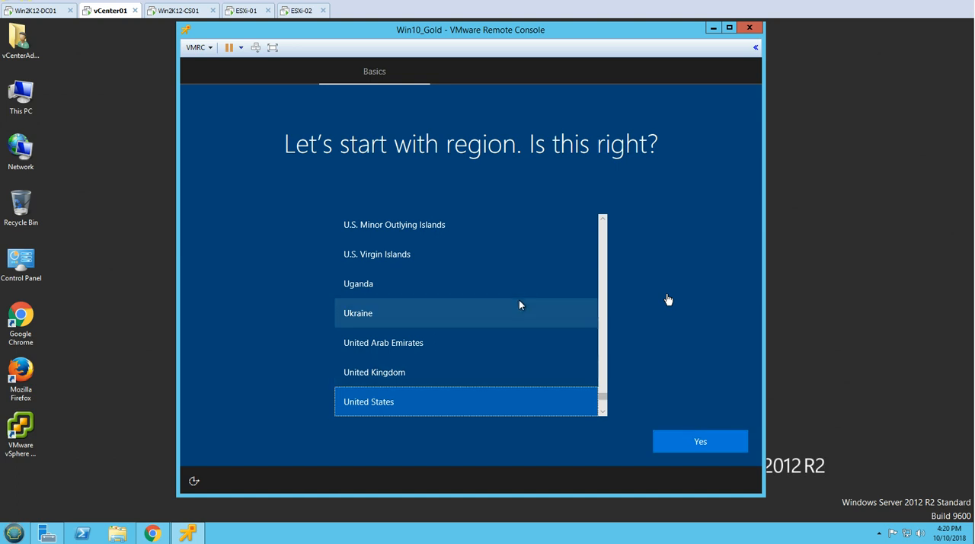
Confirm United States as the region and US as the keyboard layout, without adding a second layout
left_click(698, 436)
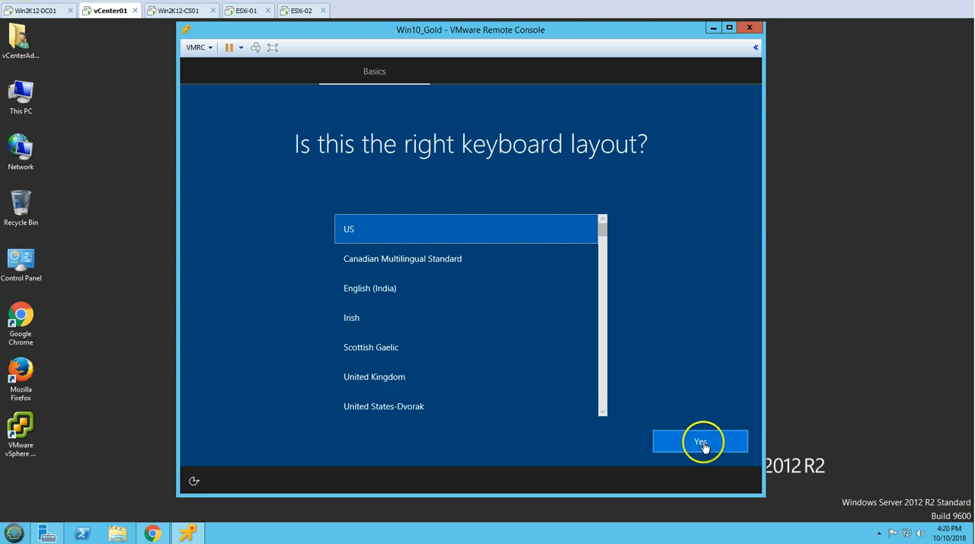
left_click(701, 444)
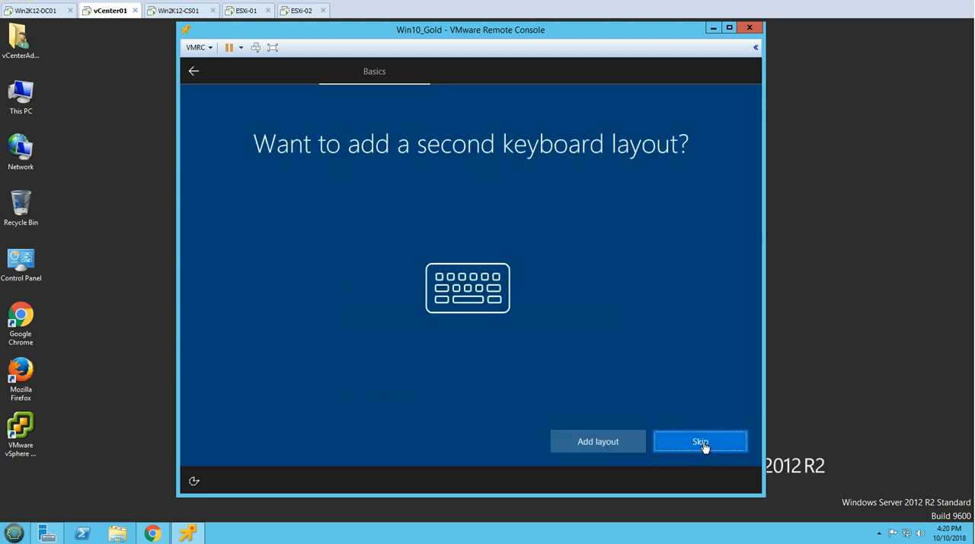
left_click(693, 449)
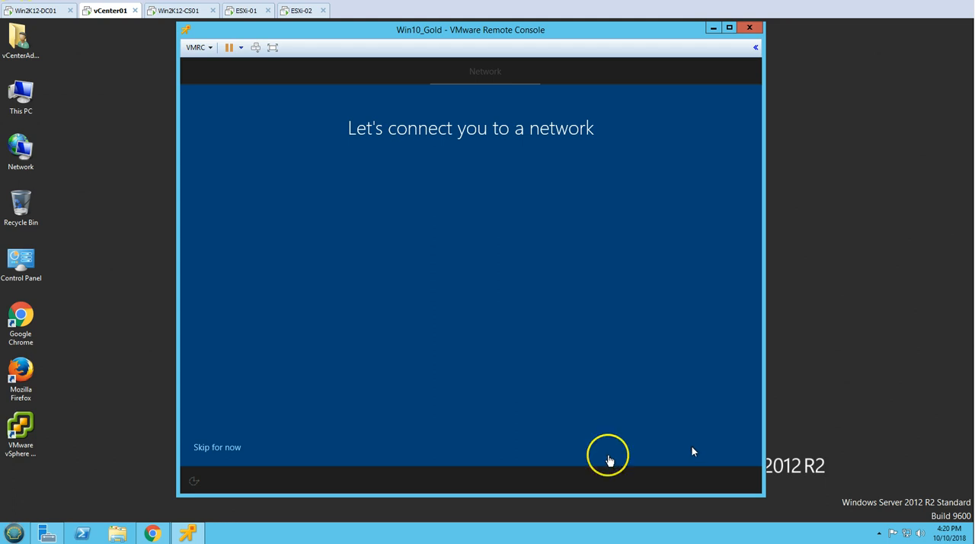
Skip the network connection and create a local account named User without a password
left_click(218, 449)
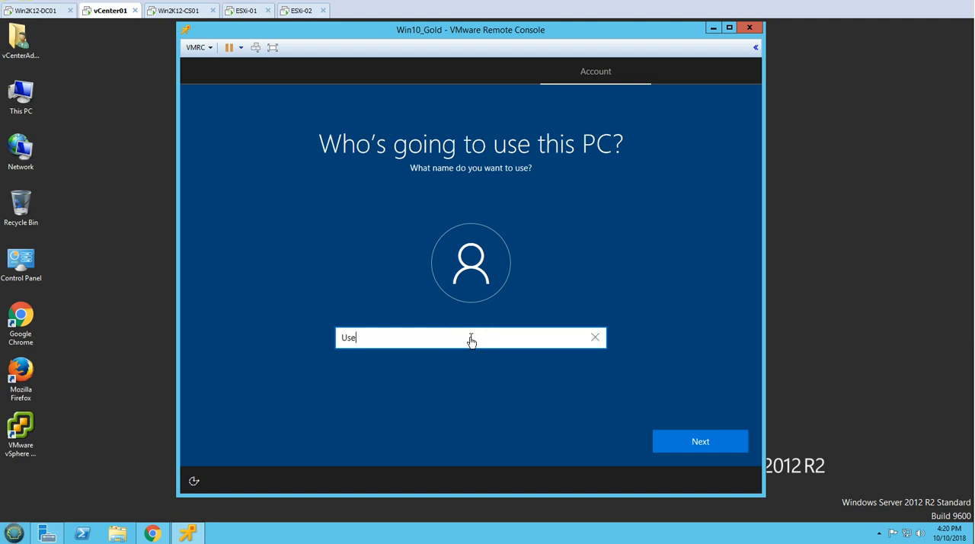
left_click(722, 449)
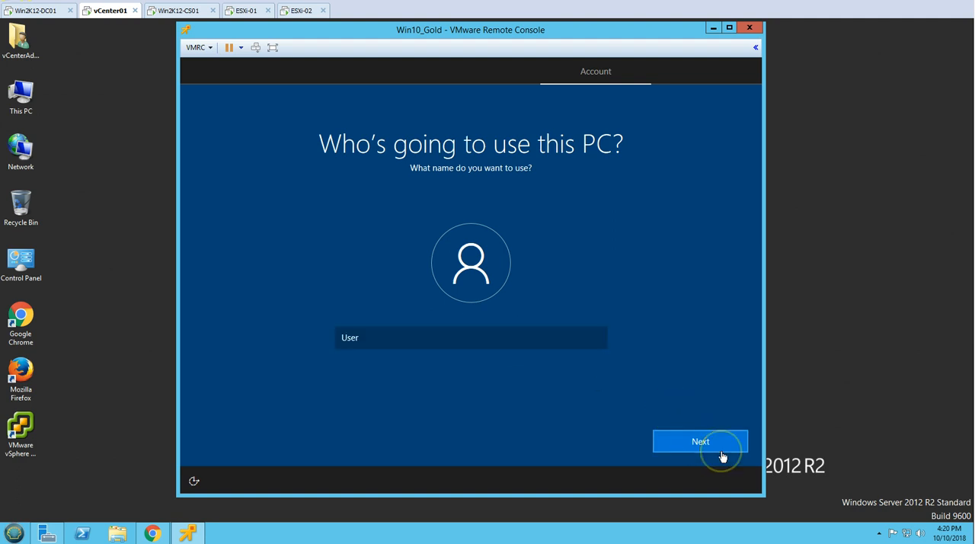
left_click(721, 452)
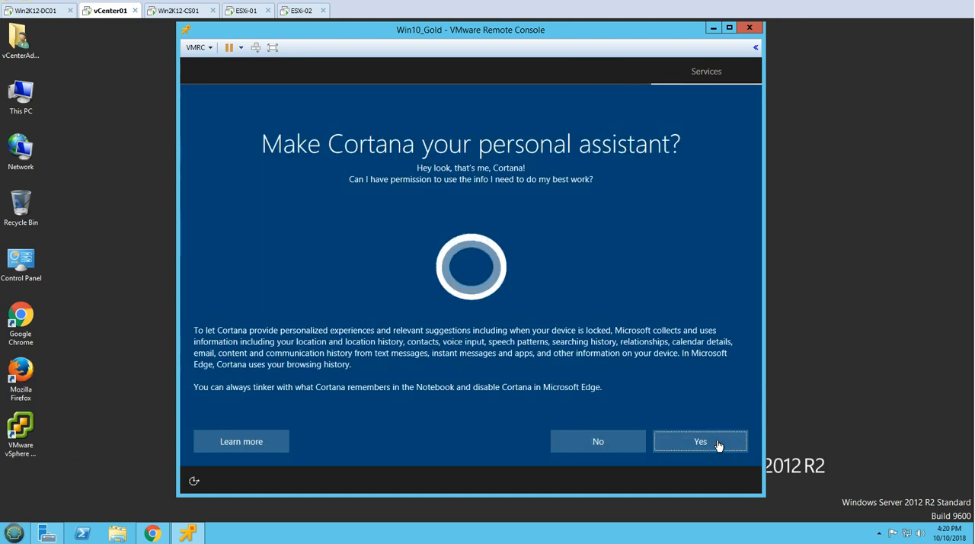
Decline Cortana as personal assistant and accept the default privacy settings to finish the Windows setup
left_click(382, 169)
left_click(582, 445)
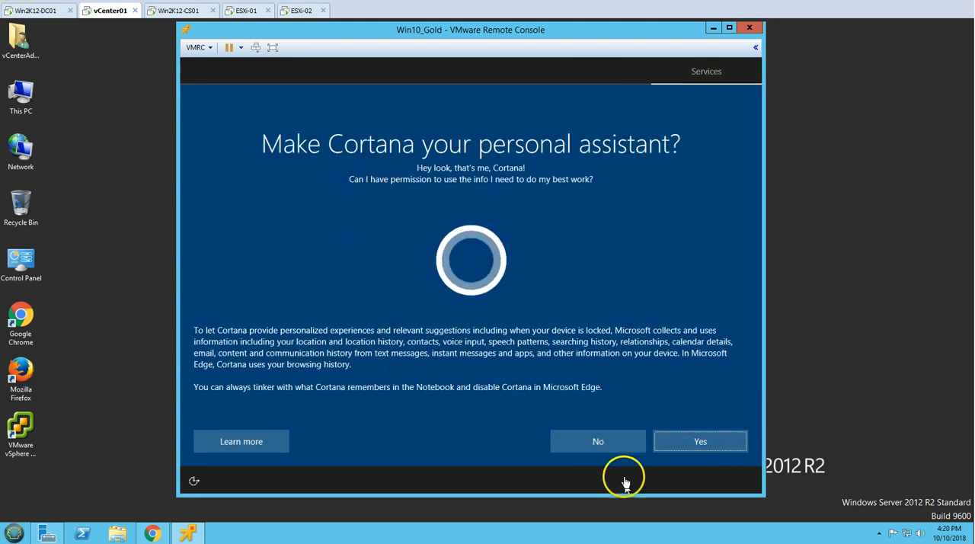
left_click(613, 452)
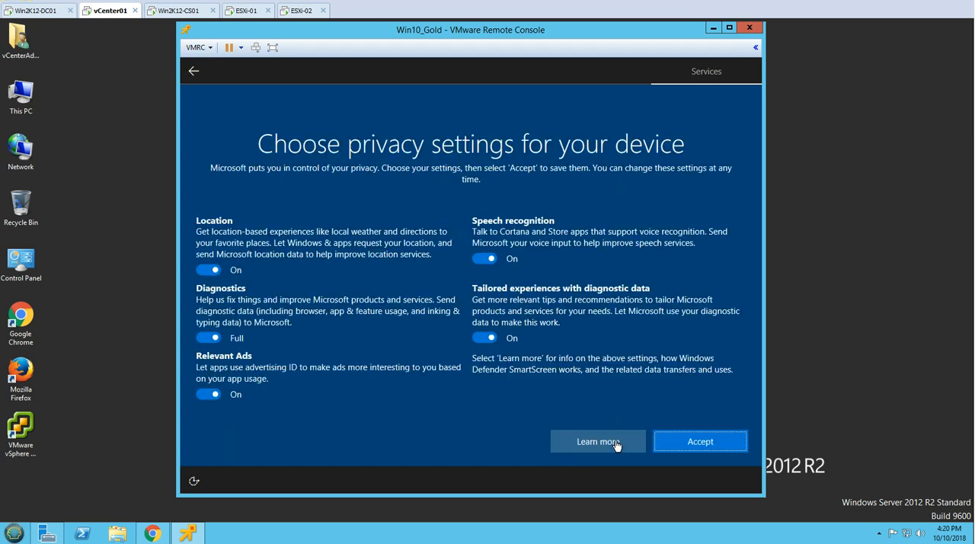
left_click(689, 440)
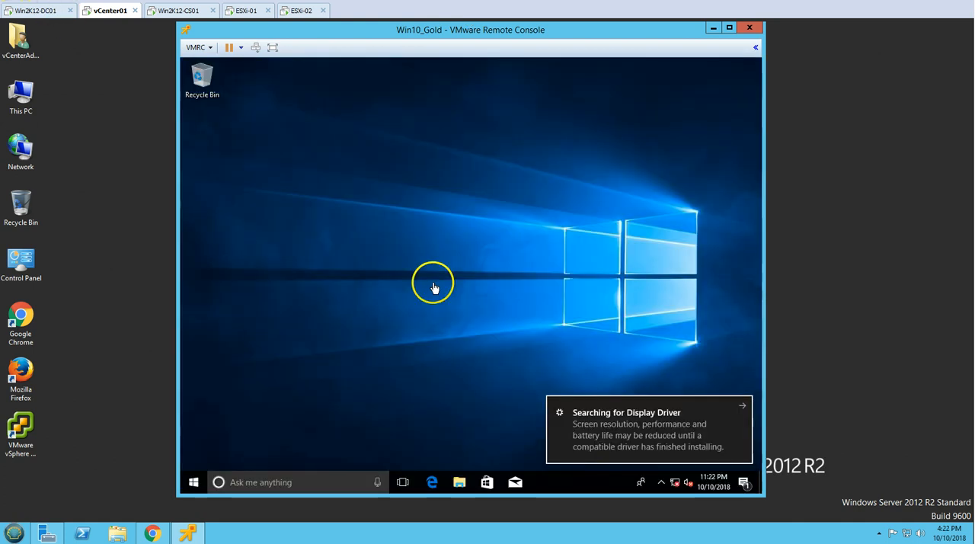
Open Computer Management in the Windows 10 guest and show the Users folder under Local Users and Groups
right_click(191, 490)
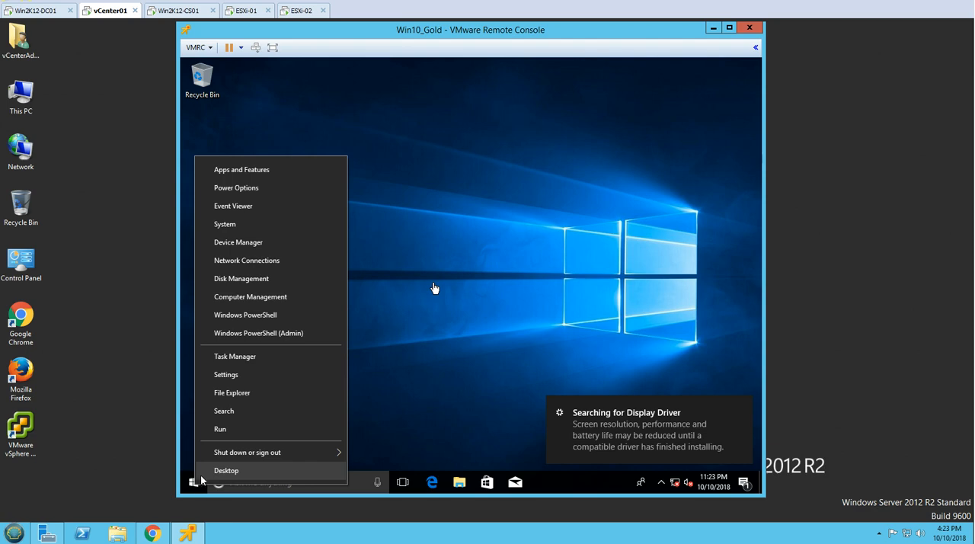
left_click(261, 298)
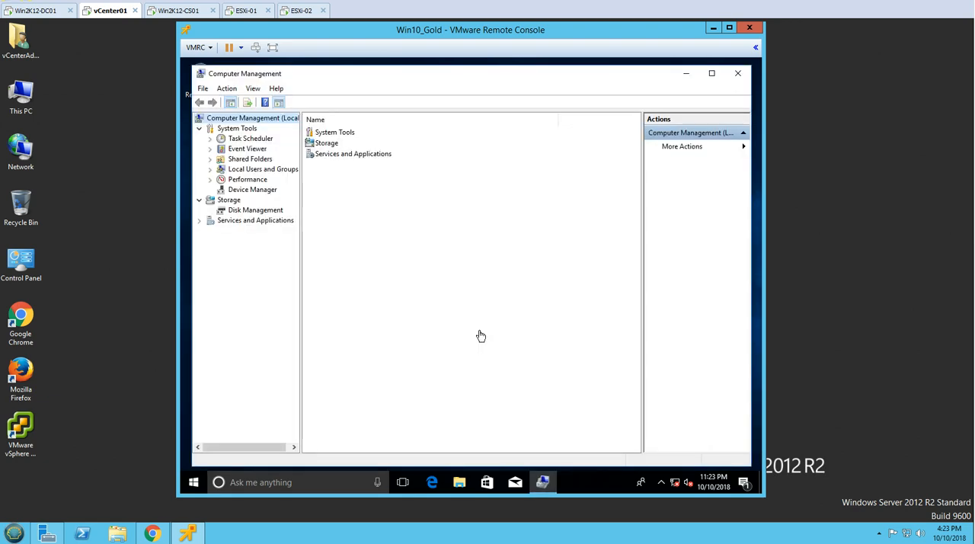
double_click(255, 178)
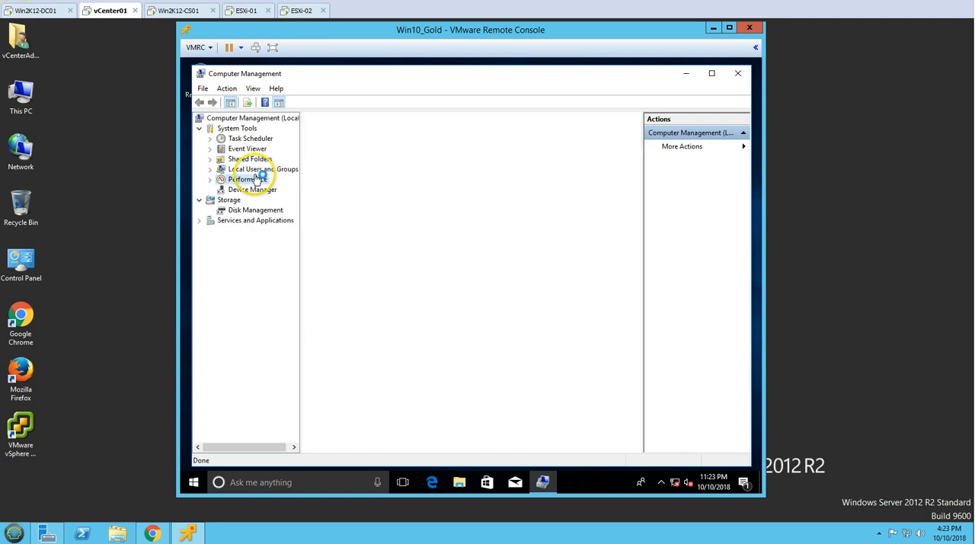
double_click(261, 170)
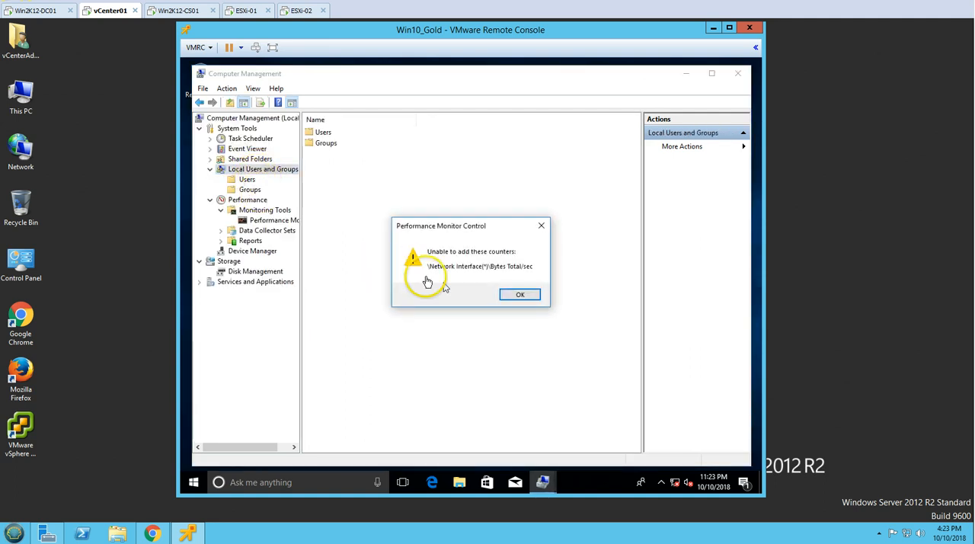
left_click(516, 295)
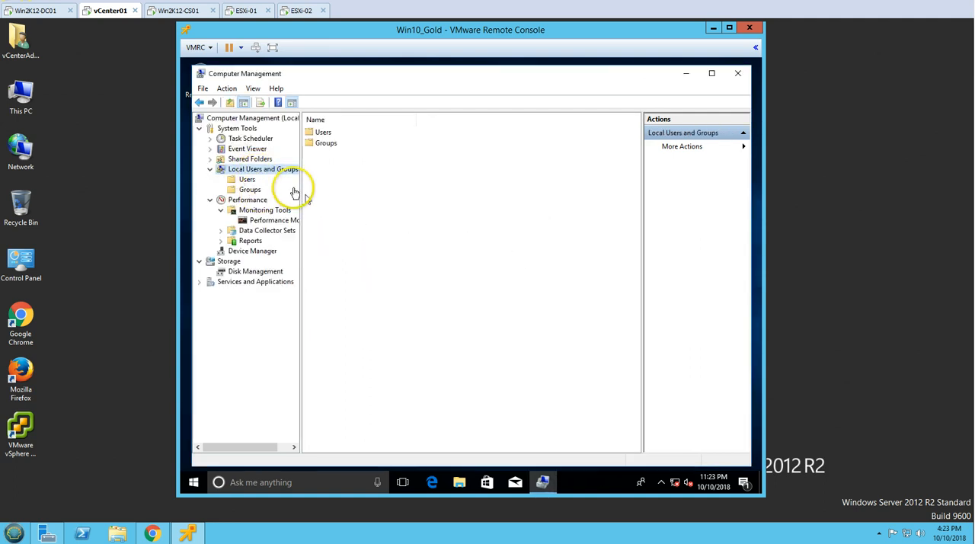
left_click(246, 180)
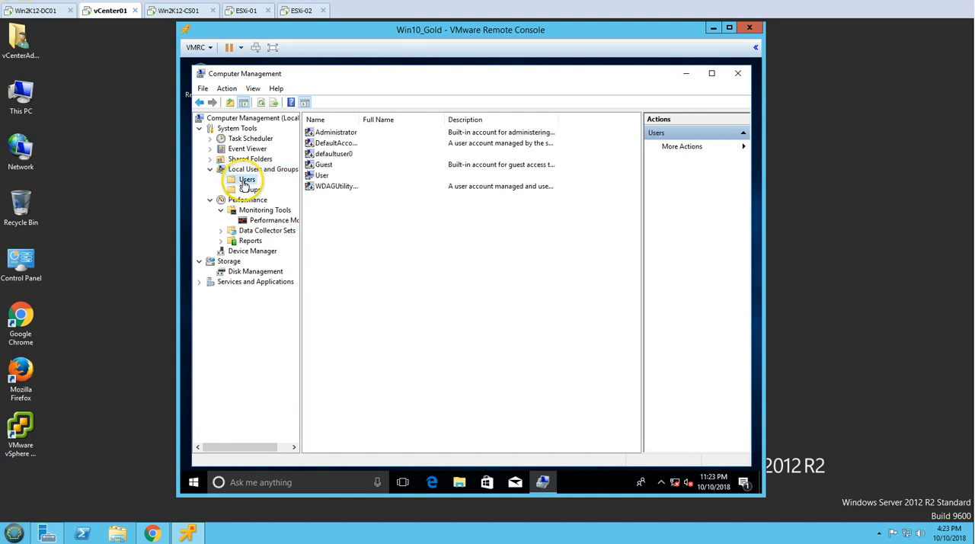
Enable the built-in Administrator account by clearing its Account is disabled option, and close Computer Management
double_click(336, 133)
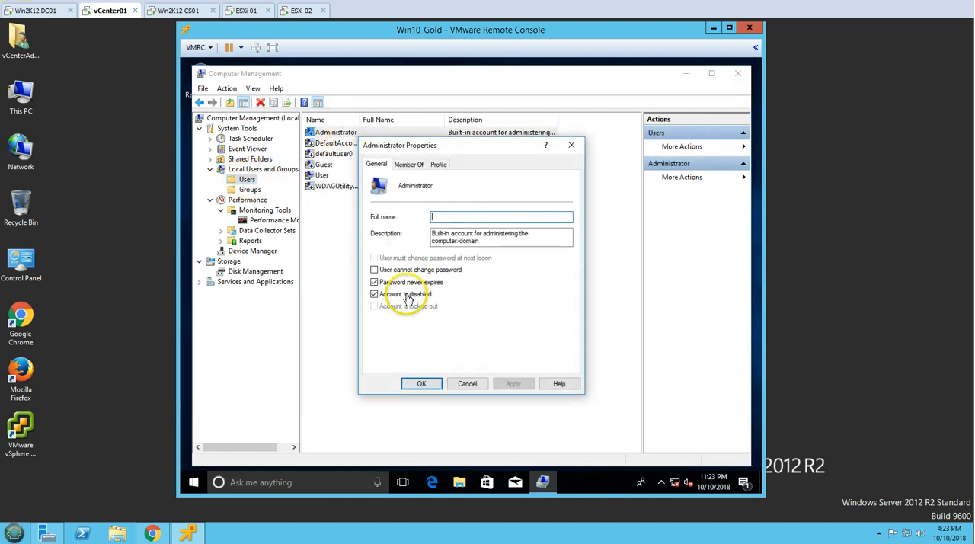
left_click(420, 385)
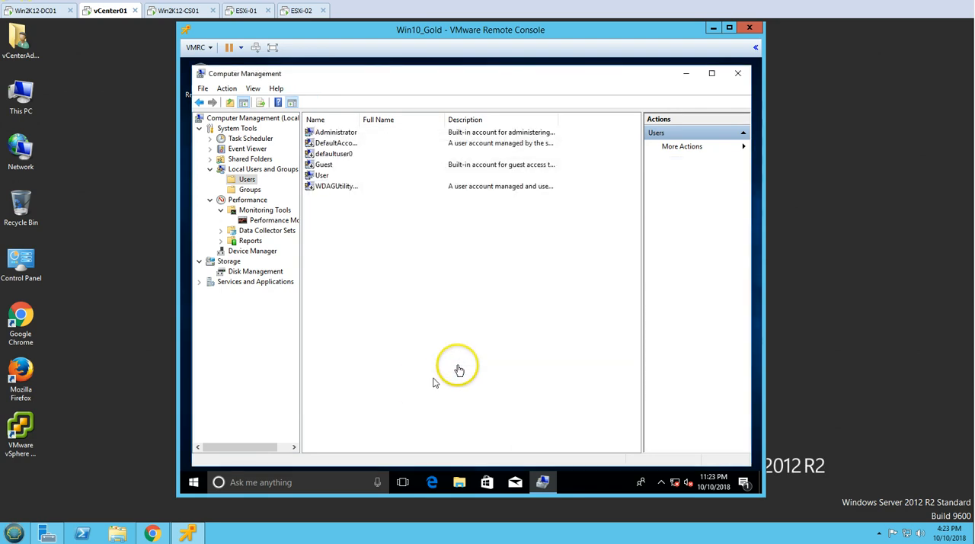
left_click(738, 77)
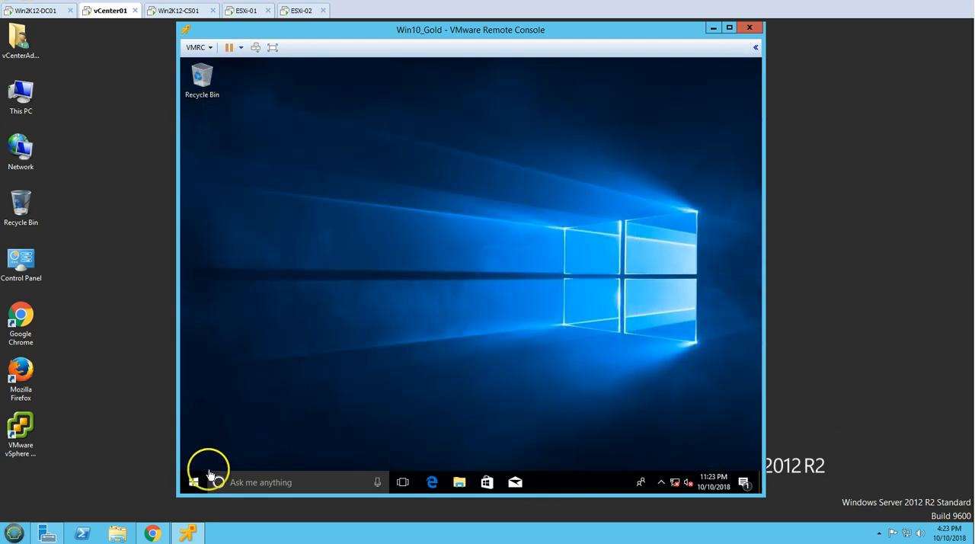
Sign out of the User account and sign in to the guest as Administrator
left_click(185, 484)
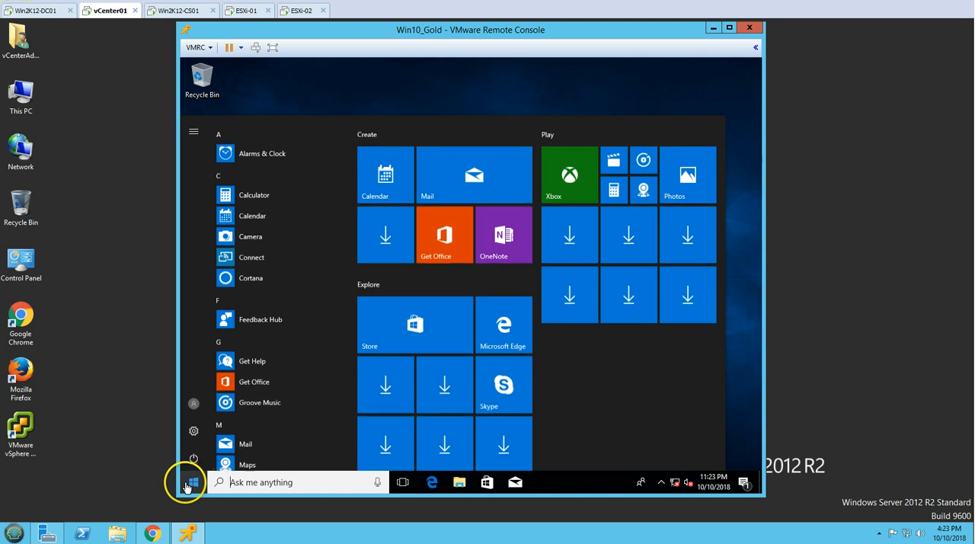
left_click(196, 397)
left_click(215, 350)
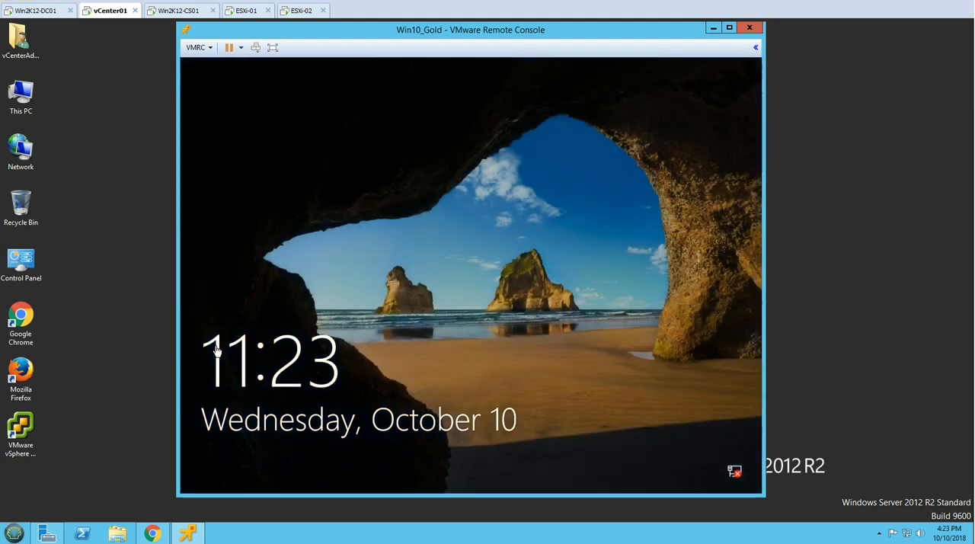
left_click(344, 292)
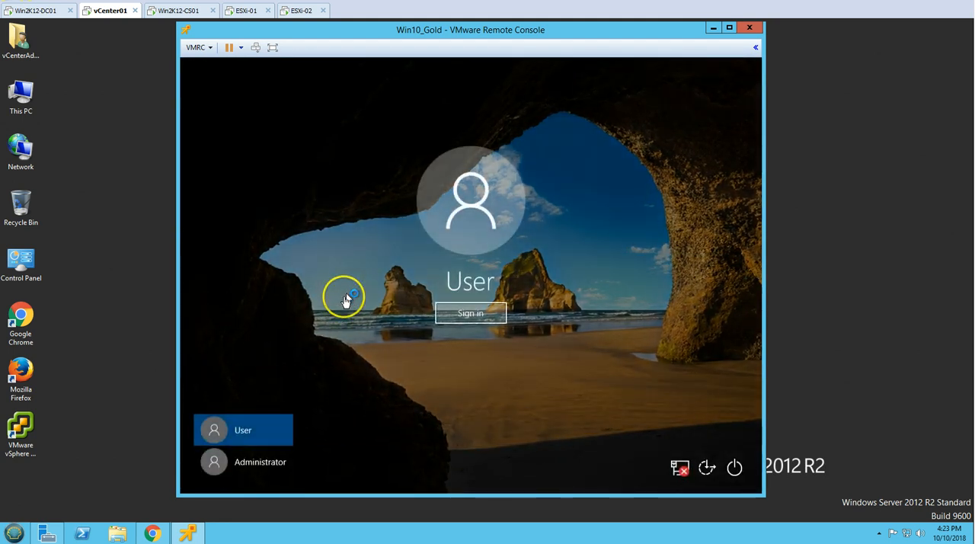
left_click(258, 465)
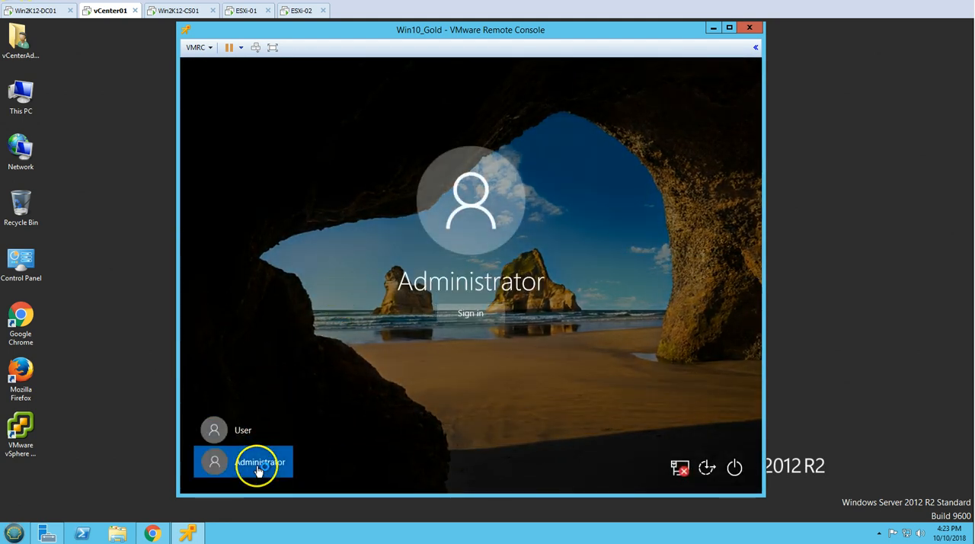
left_click(467, 314)
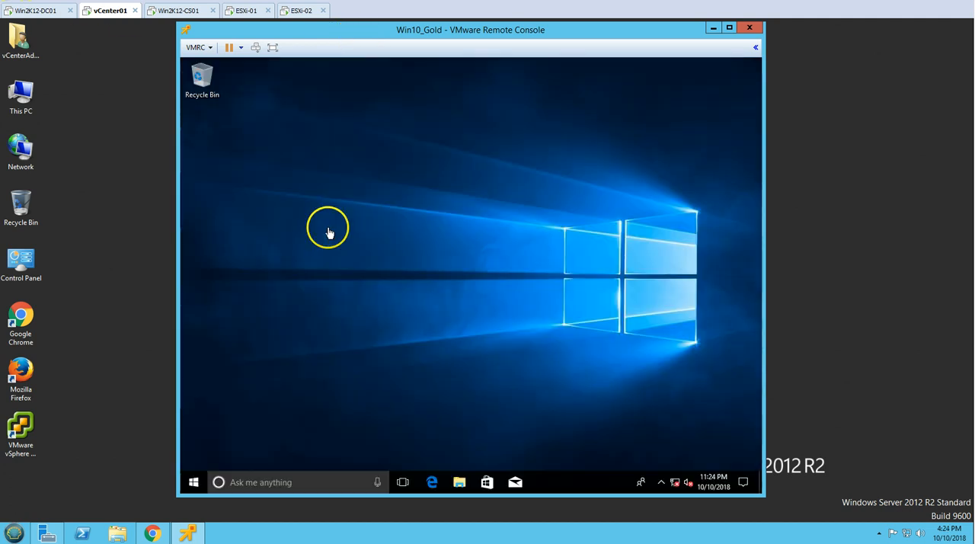
Go to This PC in File Explorer, open the Apps & features settings from there, and maximize the Settings window
right_click(193, 481)
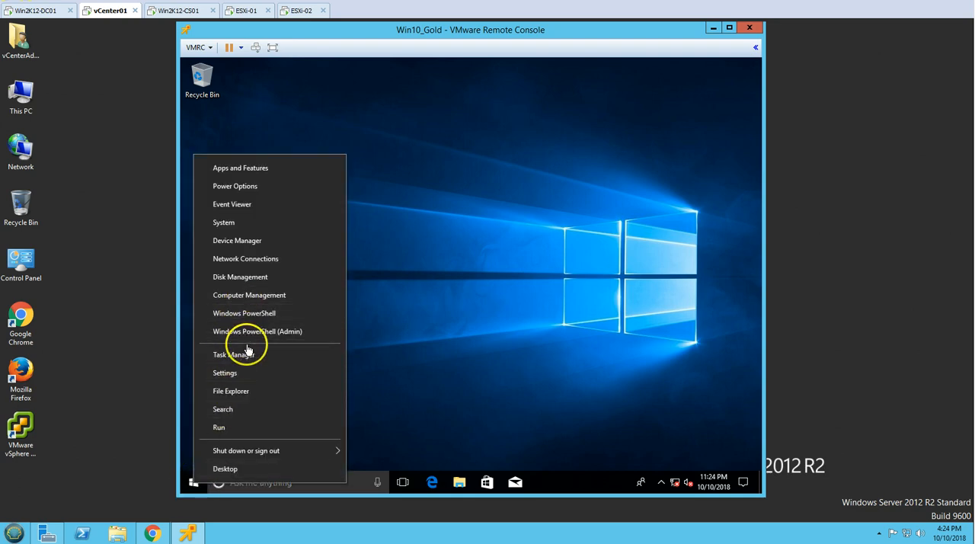
left_click(390, 349)
left_click(454, 483)
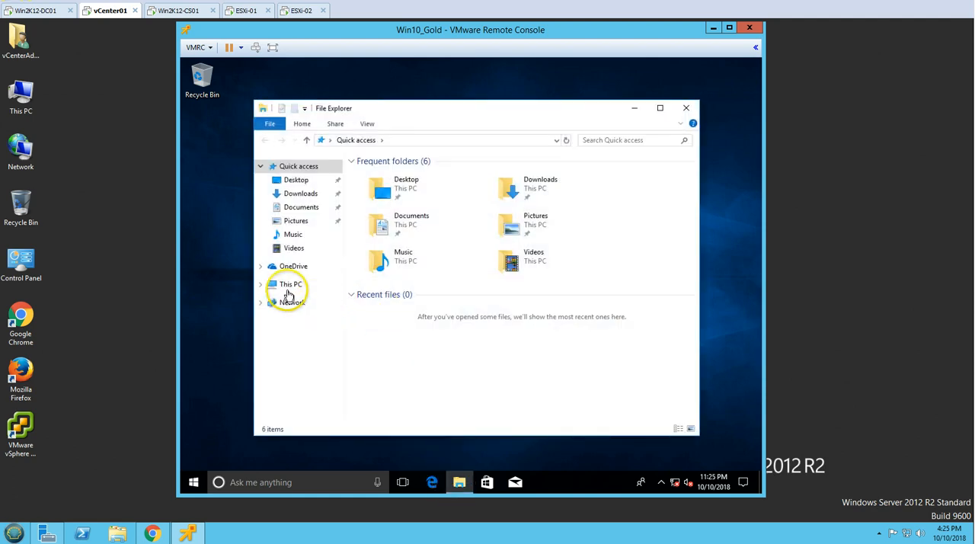
left_click(290, 284)
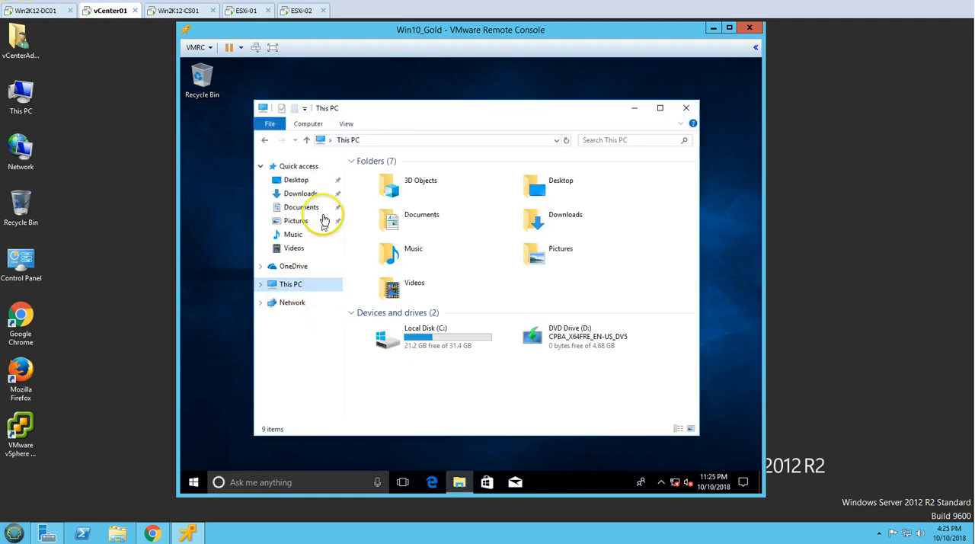
left_click(308, 124)
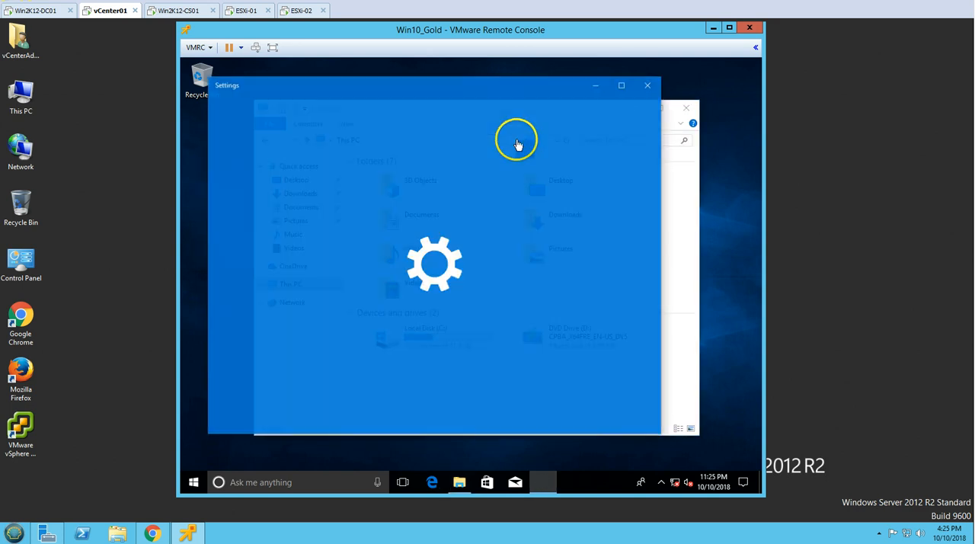
left_click(622, 87)
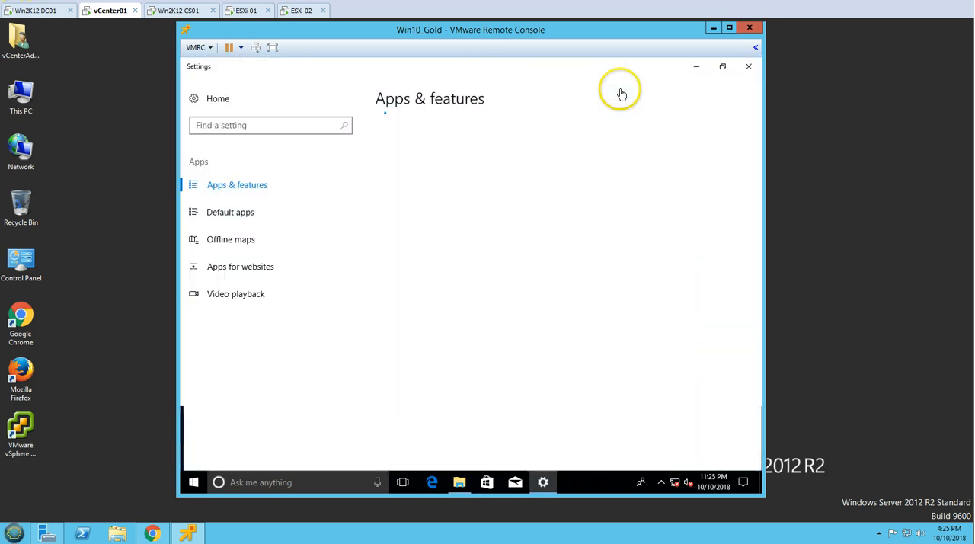
Open Programs and Features from the related settings, go up to the main Control Panel page, and maximize its window
scroll(468, 324, "down", 5)
scroll(467, 324, "down", 10)
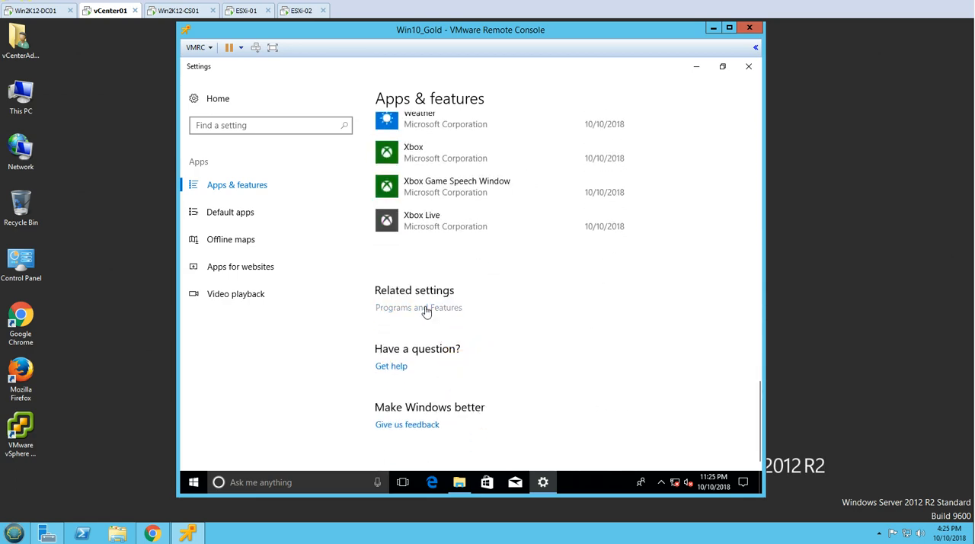
left_click(427, 308)
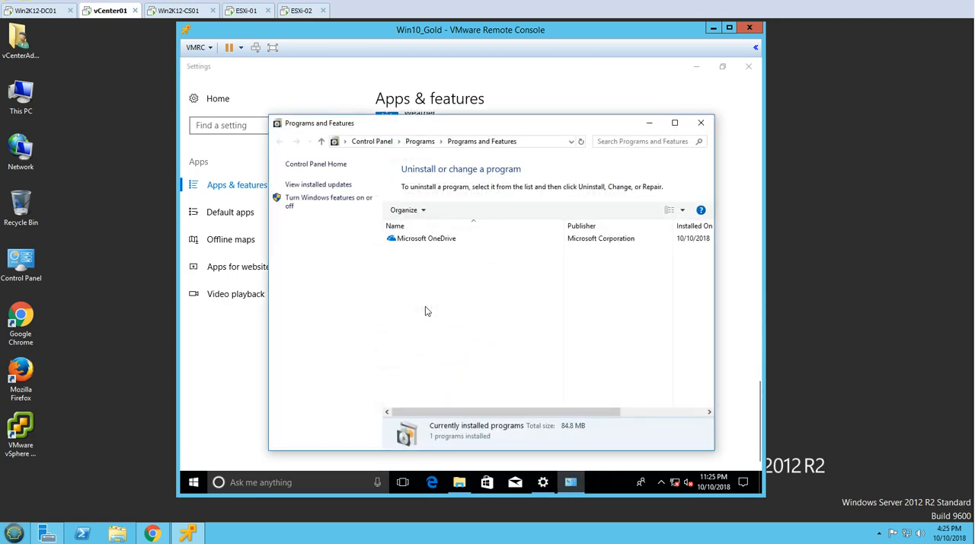
left_click(383, 146)
double_click(406, 127)
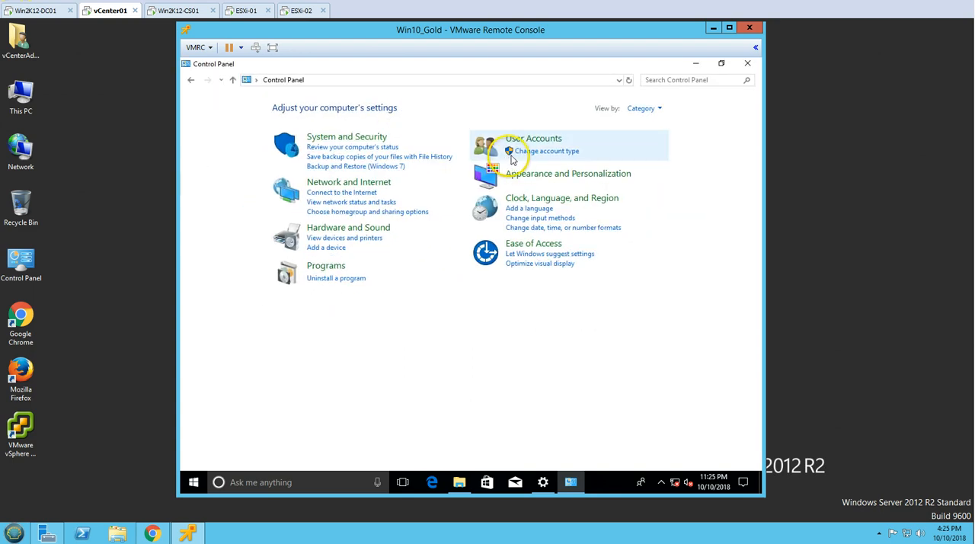
Show the Control Panel items as large icons, open User Accounts, and go to managing another account
left_click(641, 114)
left_click(644, 139)
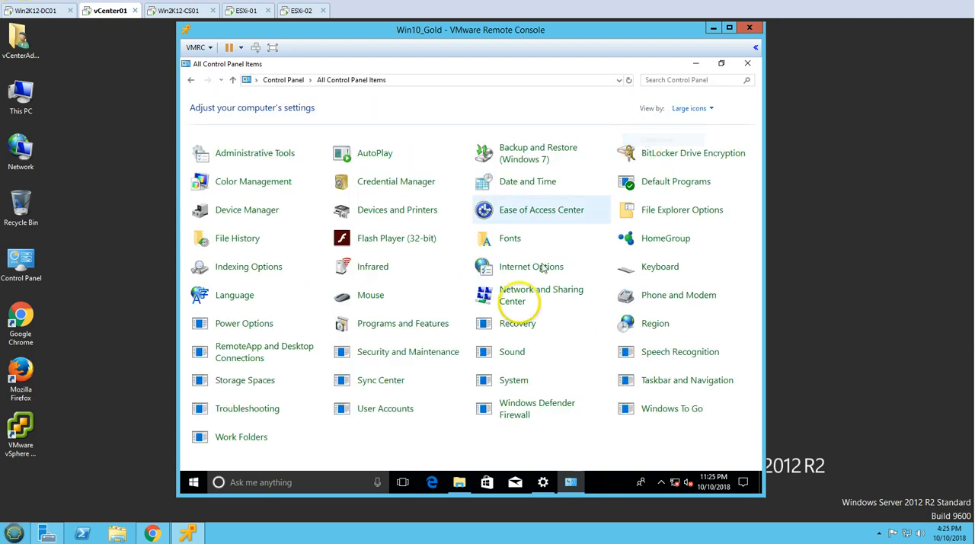
left_click(379, 413)
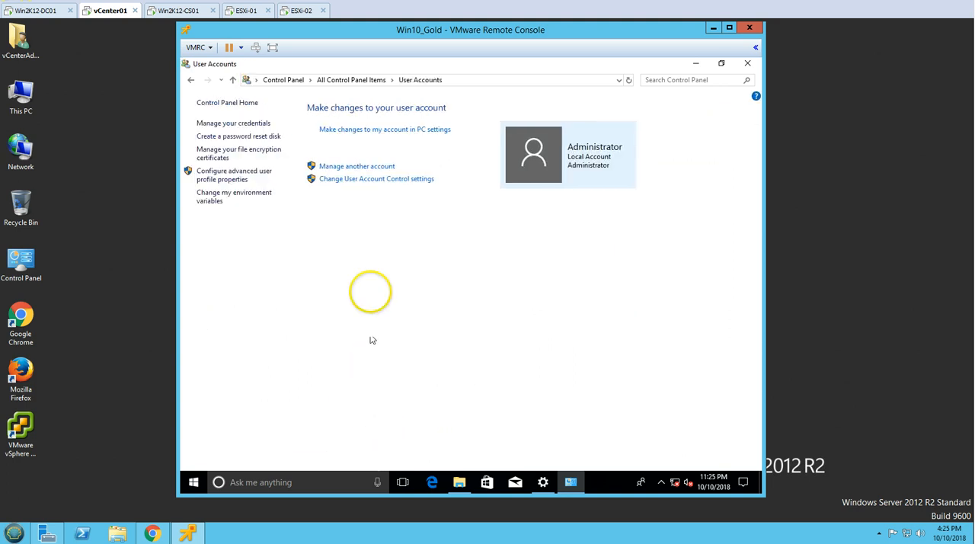
left_click(349, 167)
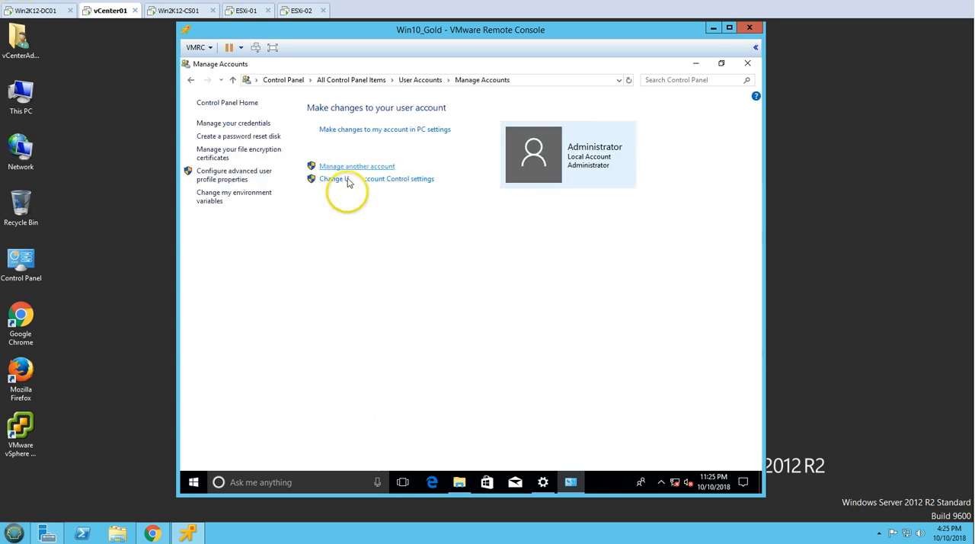
Delete the local account named User together with its files, and close the Control Panel and Settings windows
left_click(515, 162)
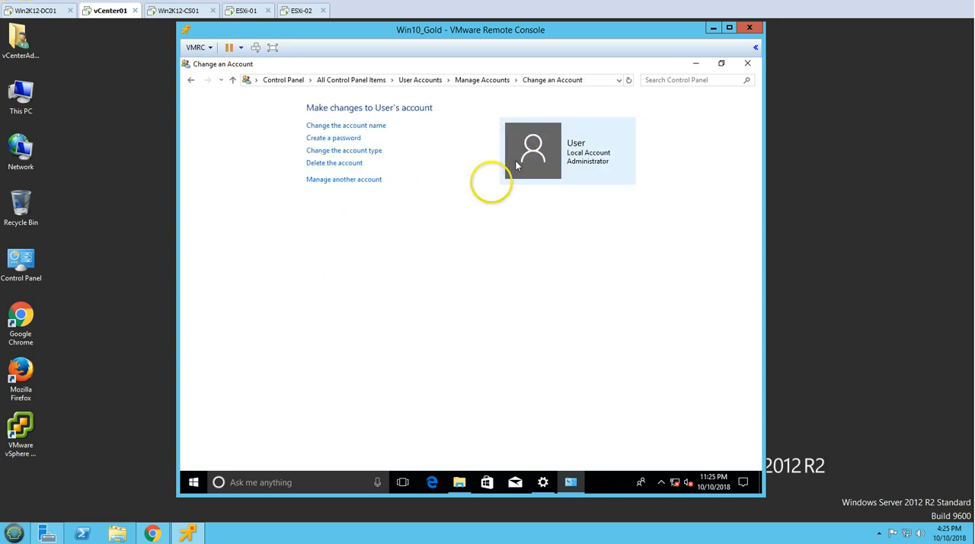
left_click(333, 163)
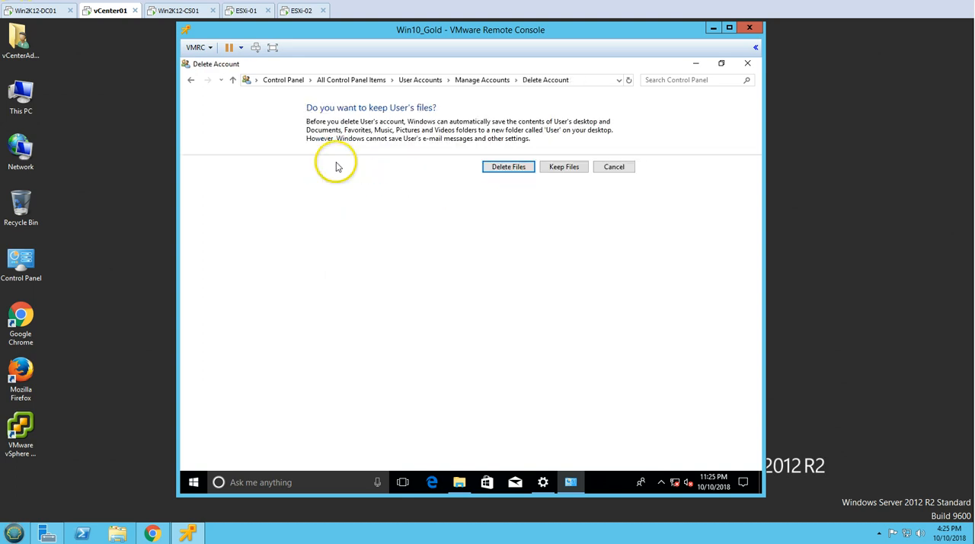
left_click(492, 172)
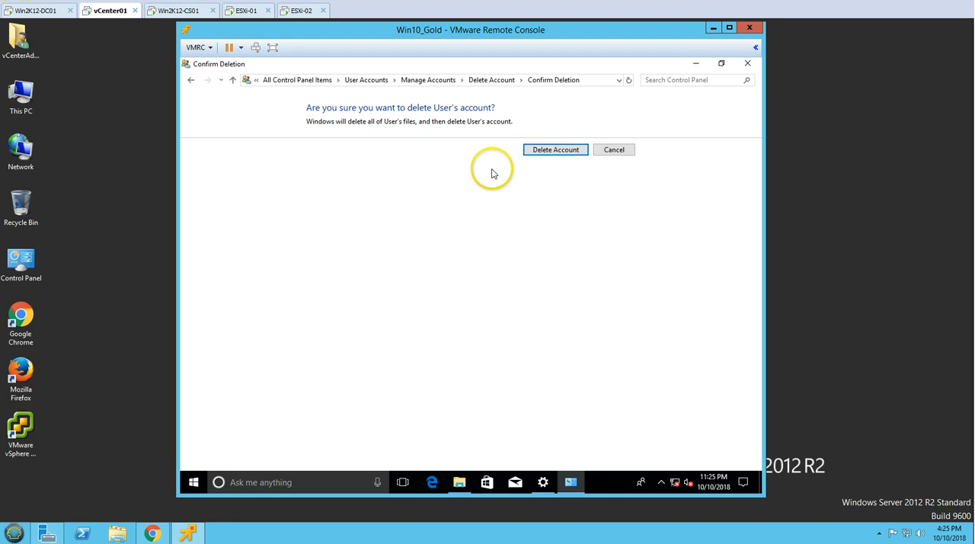
left_click(543, 157)
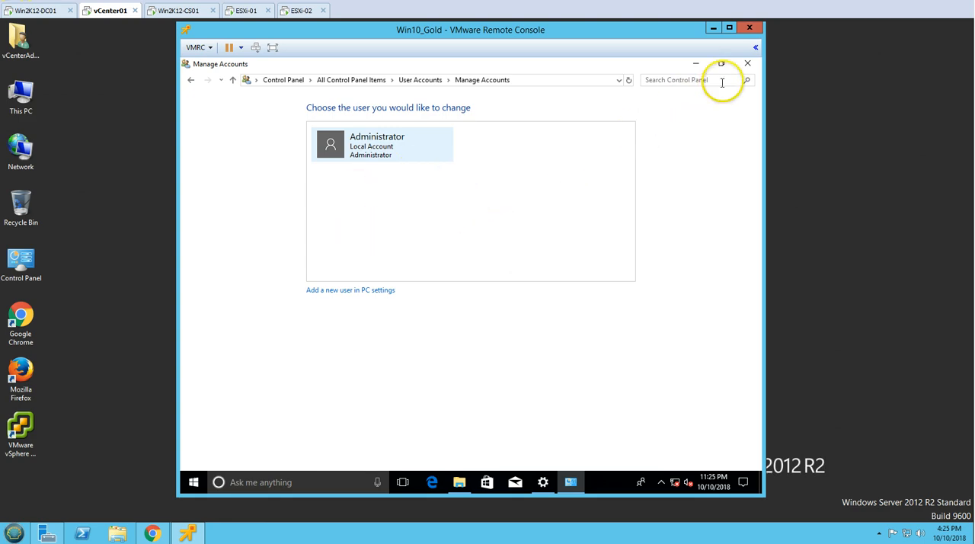
left_click(746, 67)
left_click(746, 68)
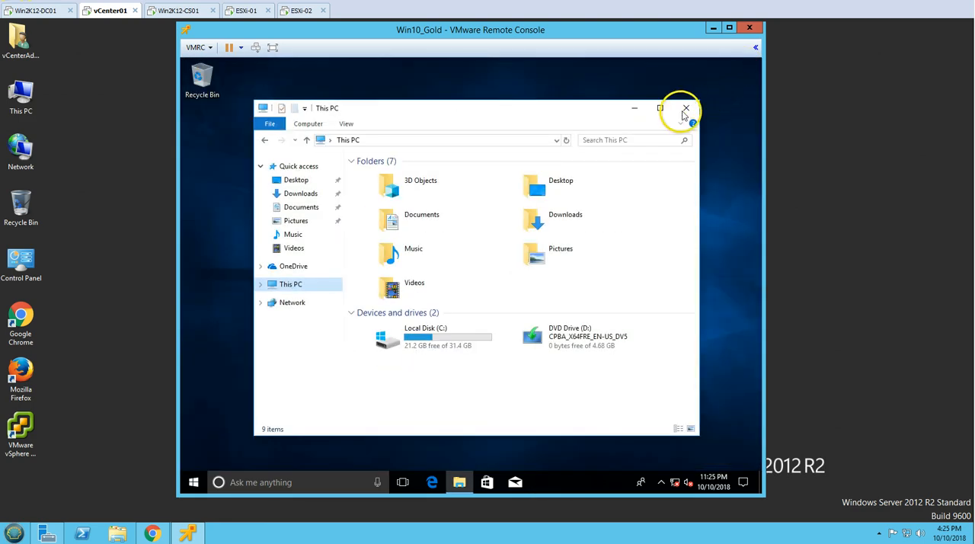
Rename the Local Disk (C:) drive to OSDisk in This PC
left_click(443, 345)
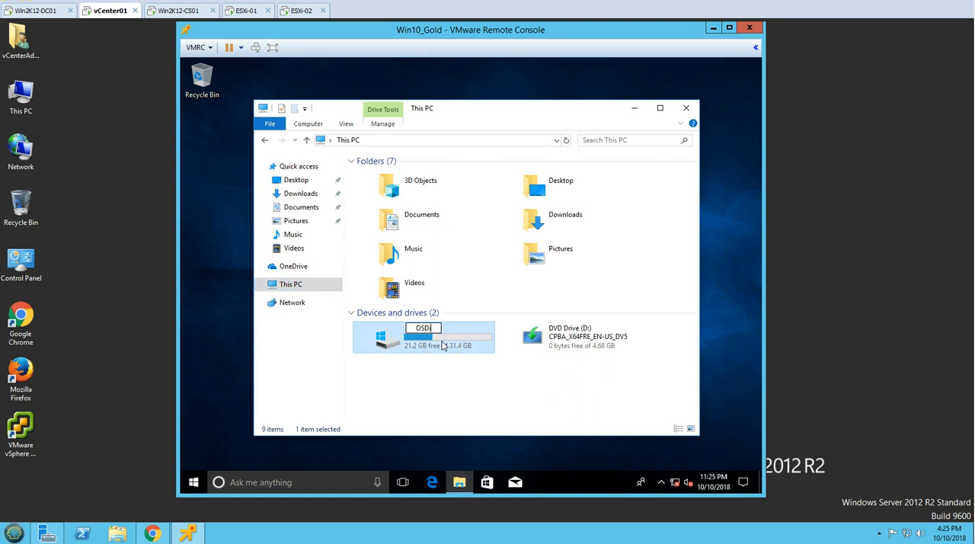
left_click(447, 395)
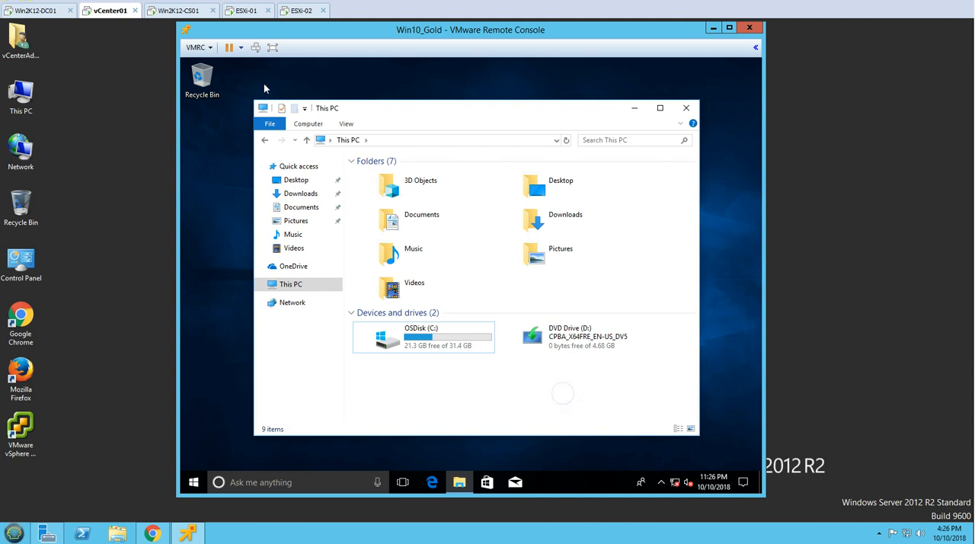
Mount the VMware Tools installer in the virtual machine, launch it from DVD Drive (D:), and close File Explorer
left_click(198, 47)
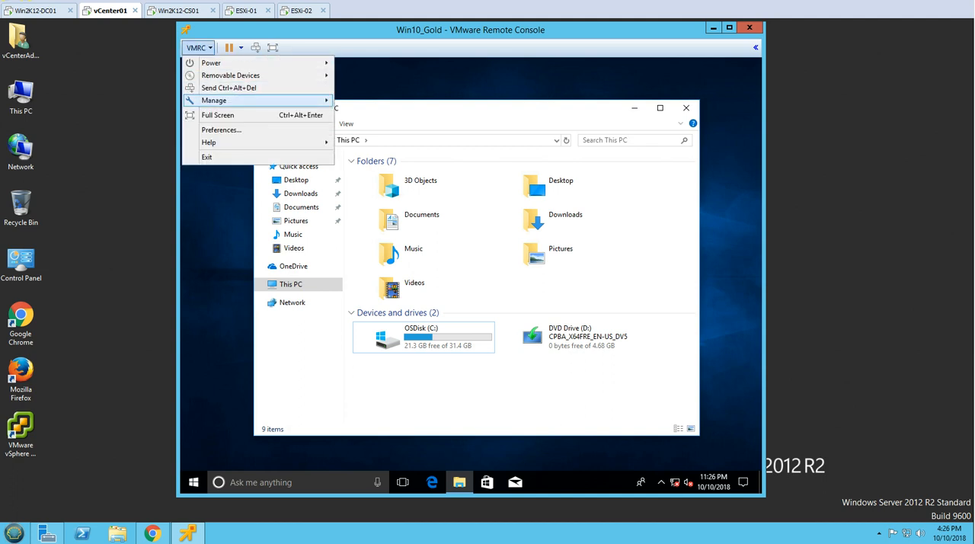
mouse_move(323, 101)
left_click(391, 98)
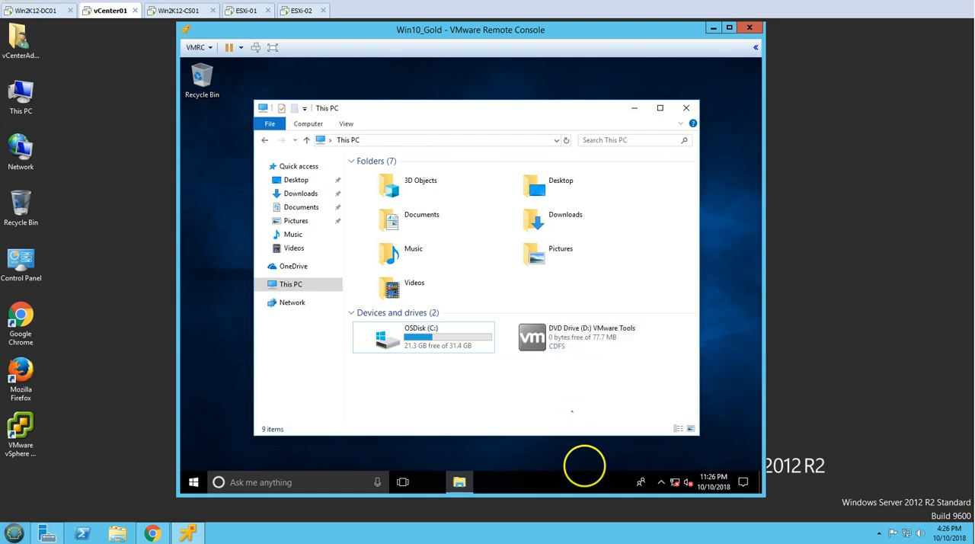
left_click(572, 355)
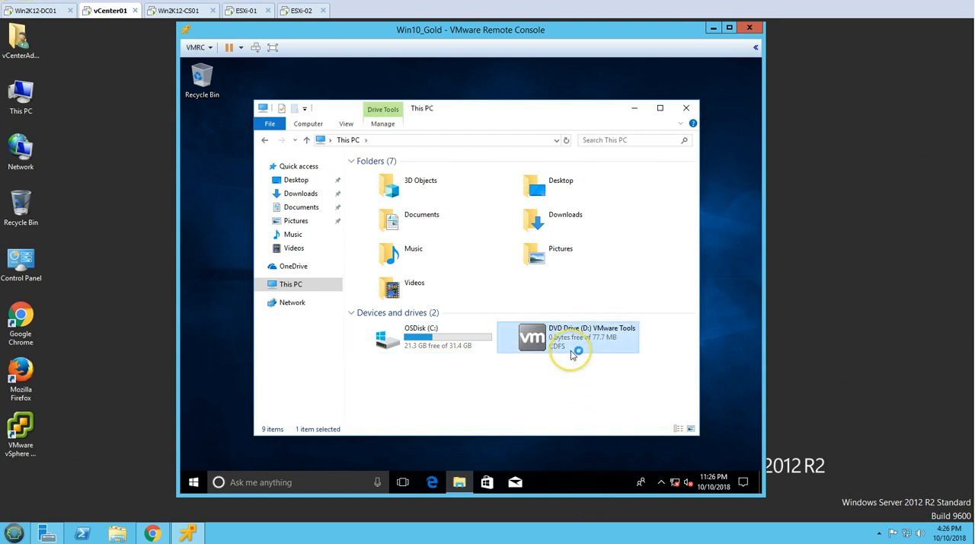
left_click(688, 111)
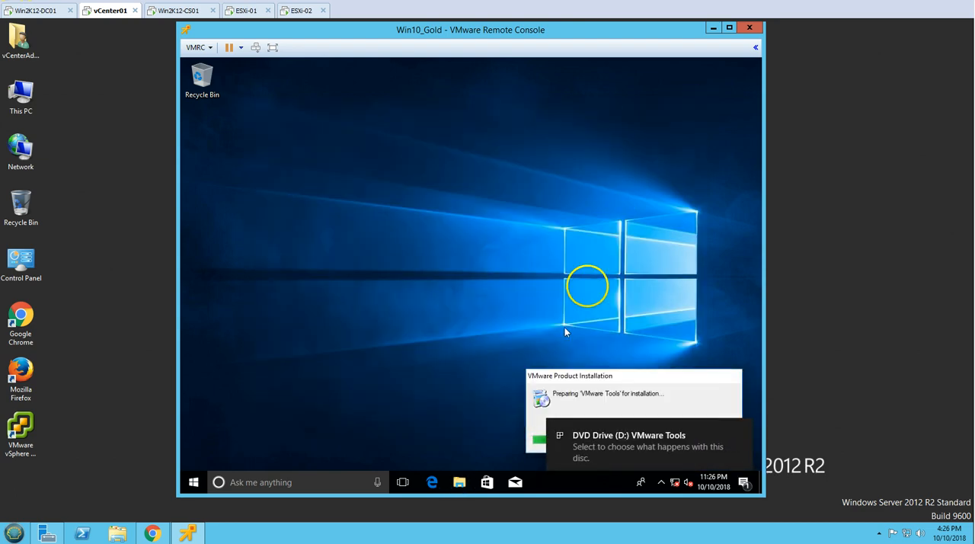
Open the computer name settings from the properties of This PC and enter Win10_Gold as the computer name
left_click(460, 482)
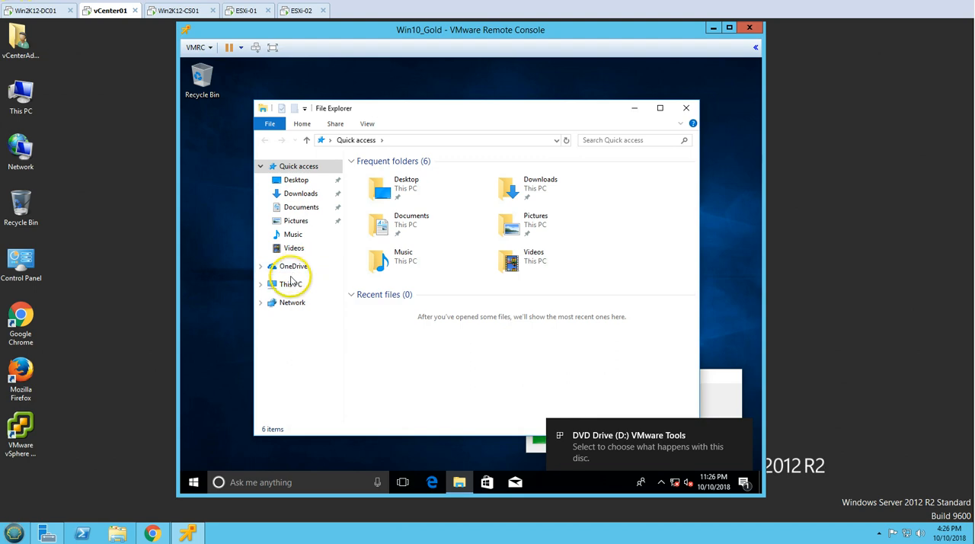
left_click(291, 283)
right_click(291, 284)
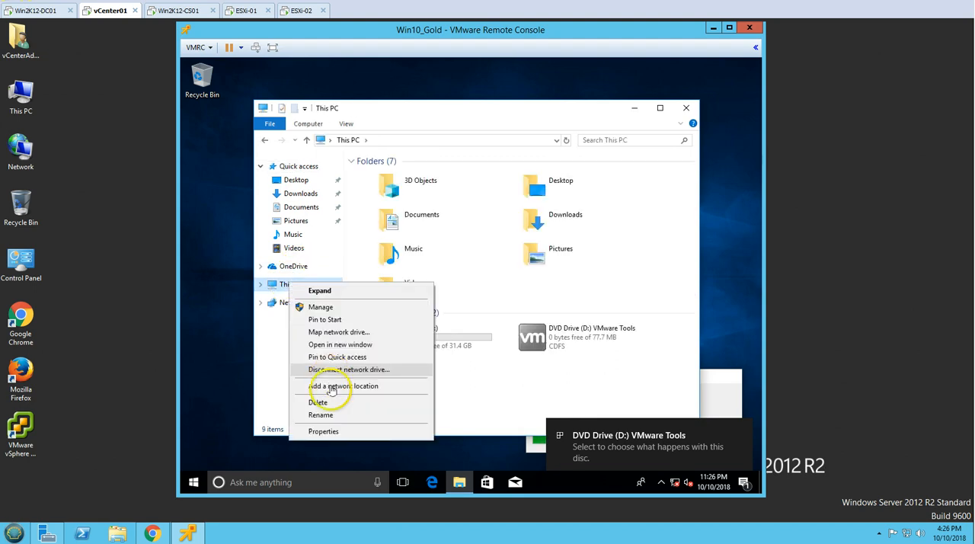
left_click(328, 431)
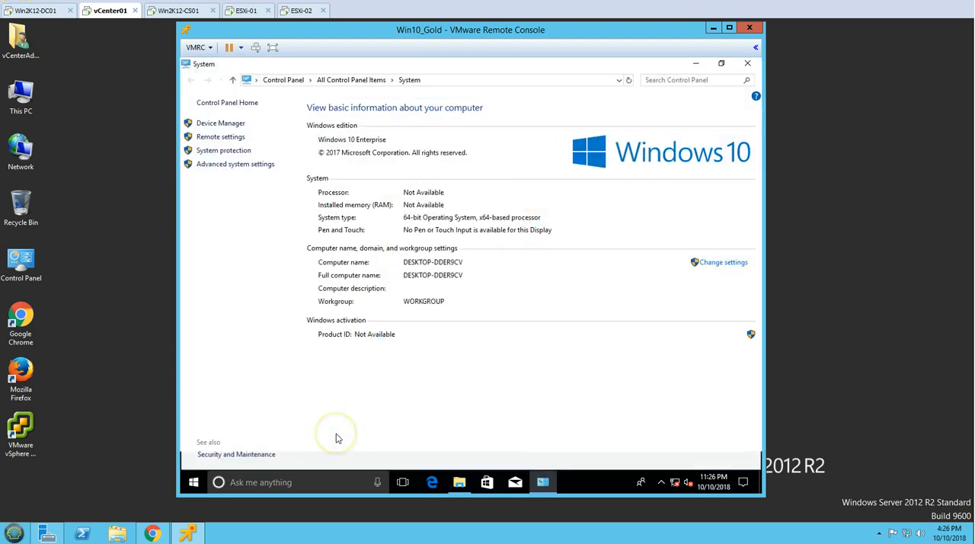
left_click(723, 263)
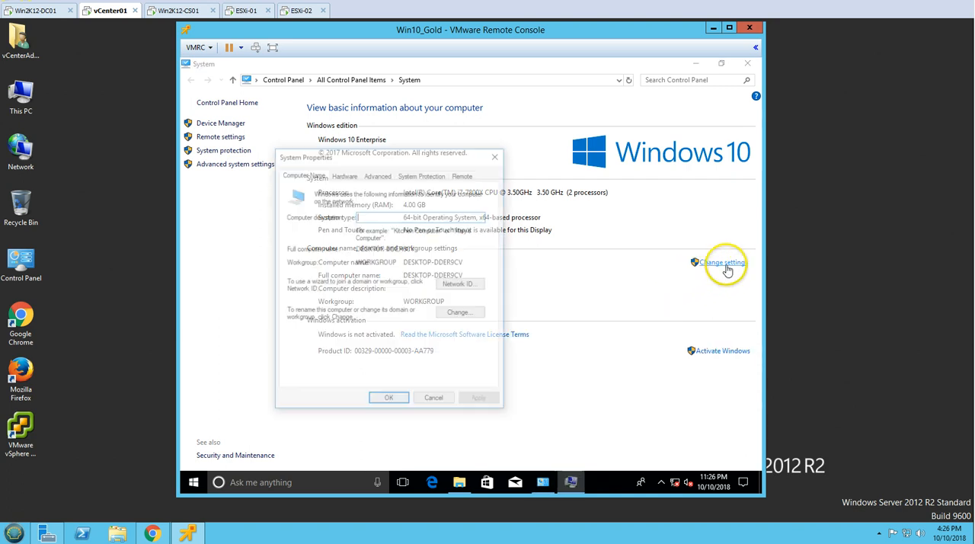
left_click(465, 314)
type("Win1")
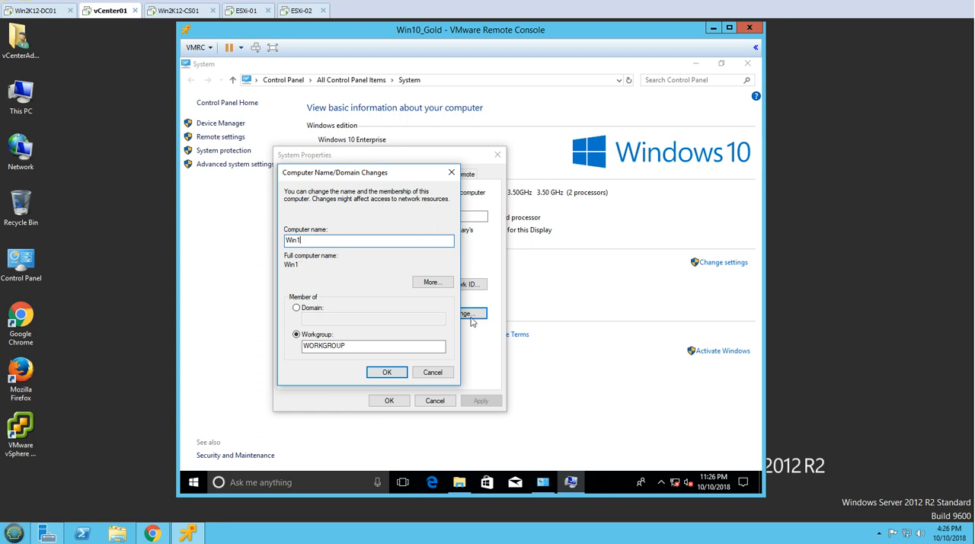
type("0_Gold")
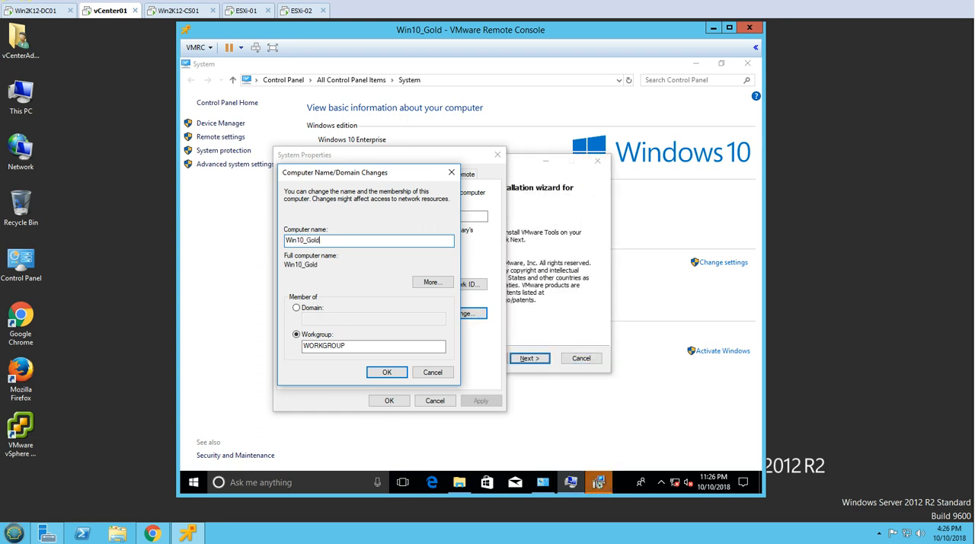
Start the VMware Tools installation with the wizard's default options and move its window off the computer name dialog
left_click(572, 304)
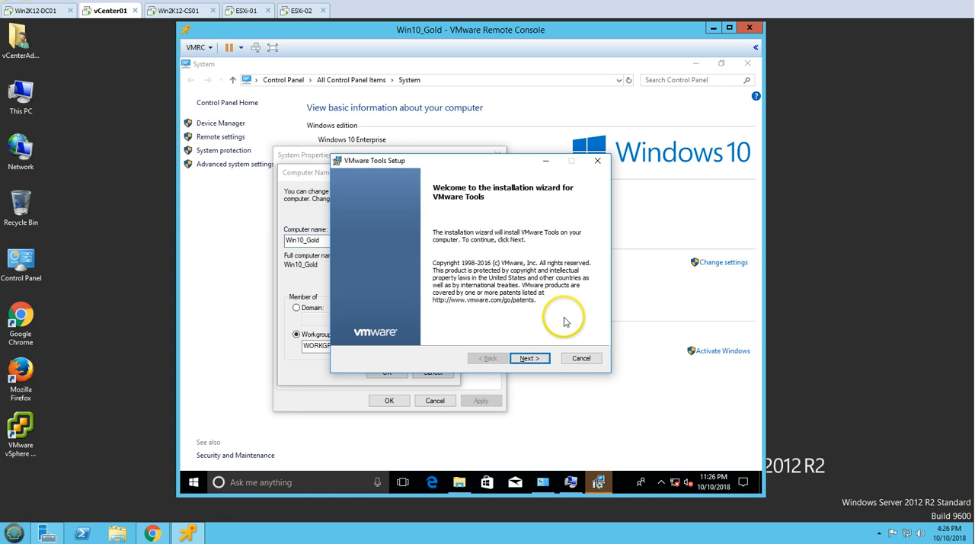
left_click(531, 359)
left_click(529, 358)
left_click(529, 360)
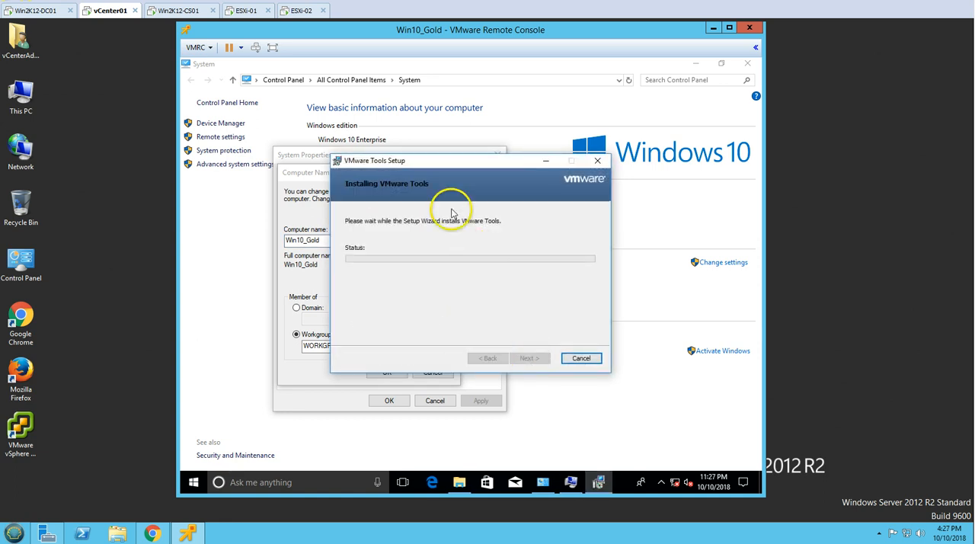
left_click_drag(424, 160, 501, 163)
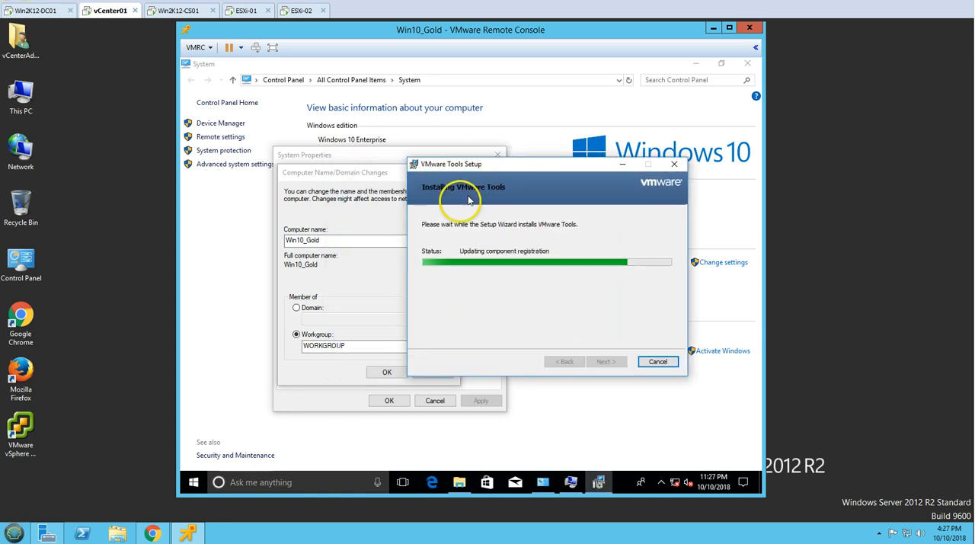
Apply the computer name Win10_Gold, accept its non-standard characters, and close System Properties while postponing the restart
left_click(362, 260)
left_click(386, 372)
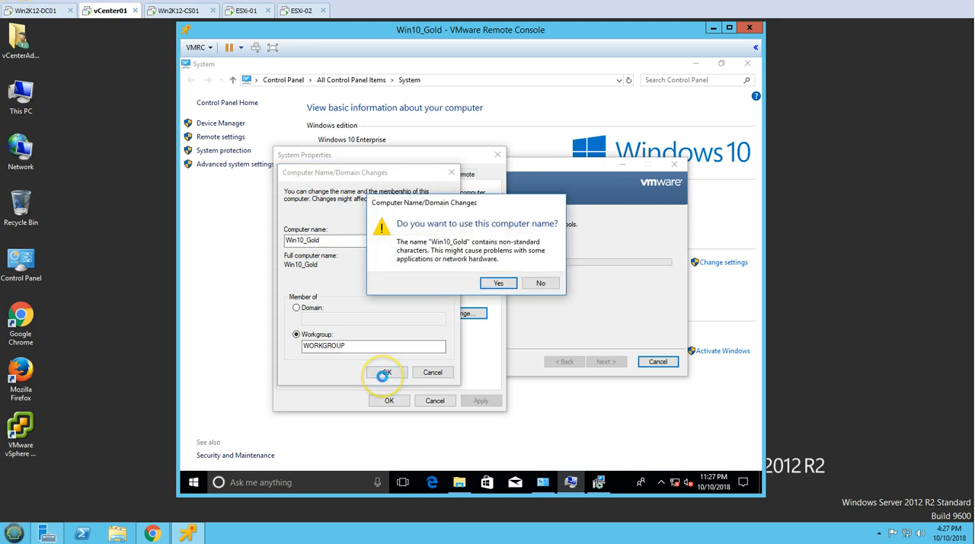
left_click(499, 283)
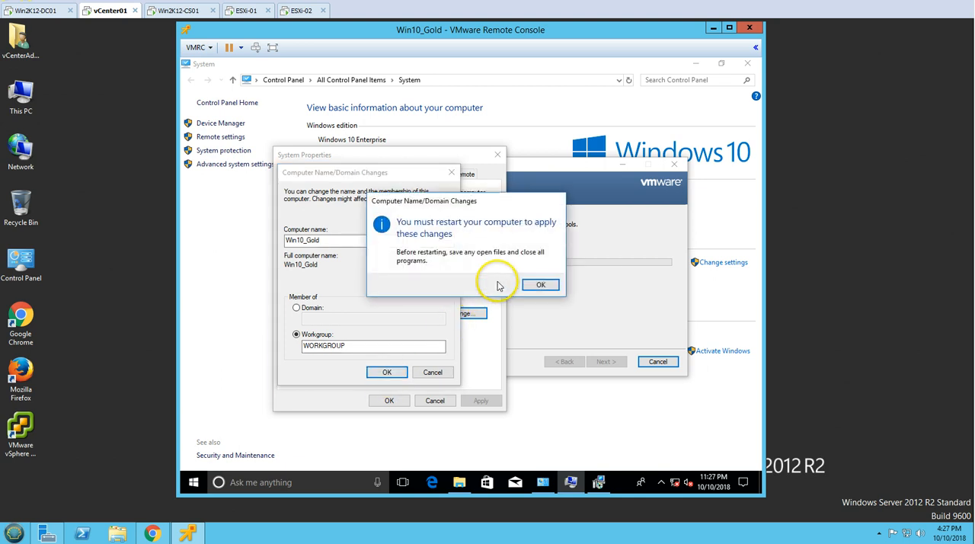
left_click(534, 284)
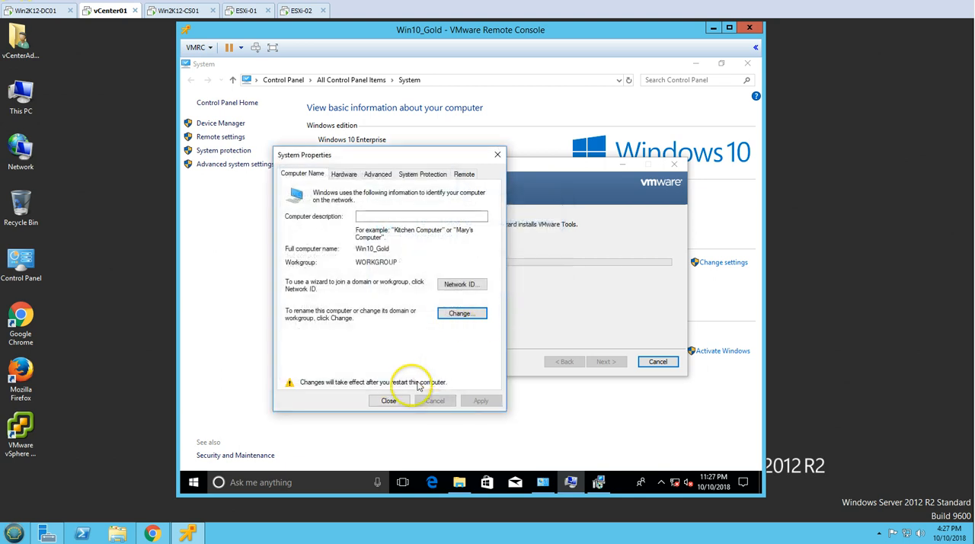
left_click(388, 400)
left_click(529, 280)
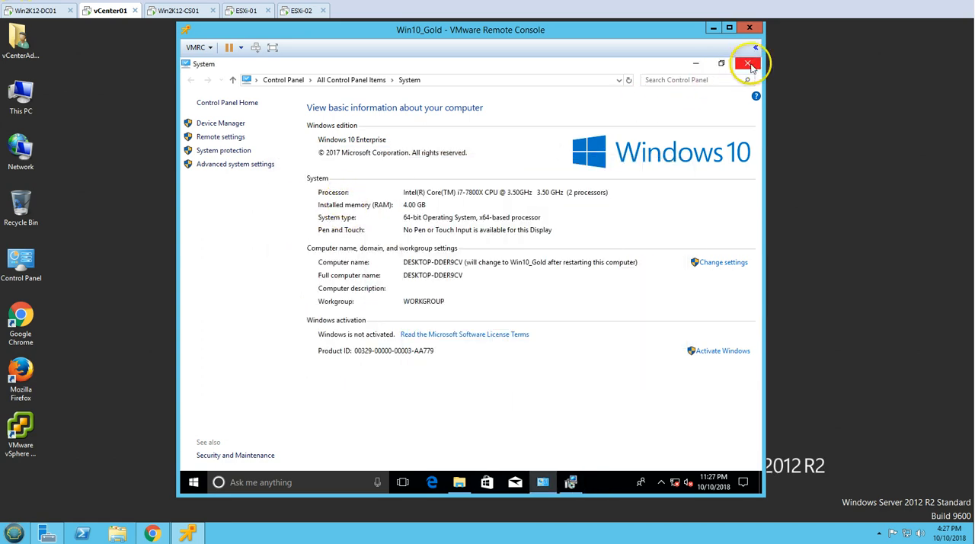
Close the System and File Explorer windows and move the VMware Tools Setup window nearer the middle of the desktop
left_click(747, 64)
left_click(686, 108)
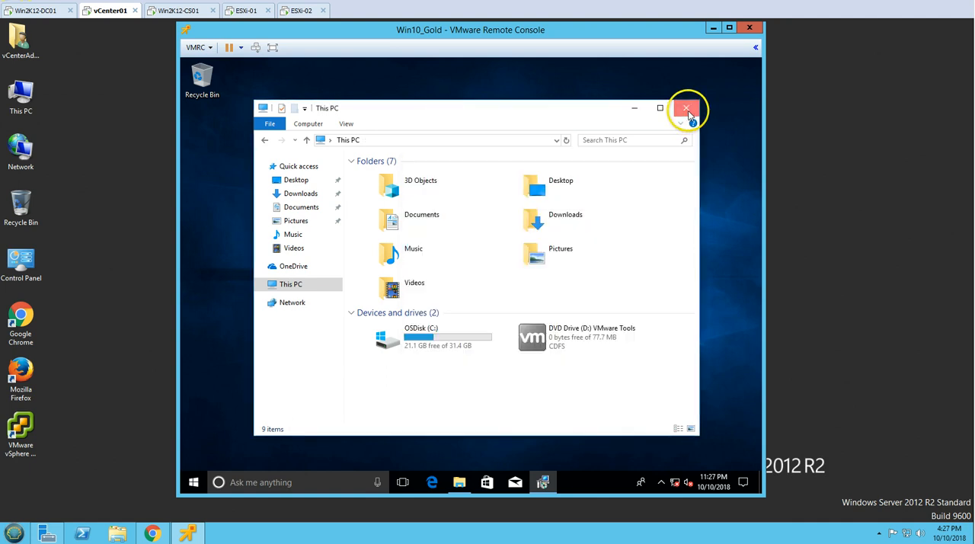
left_click_drag(577, 163, 485, 140)
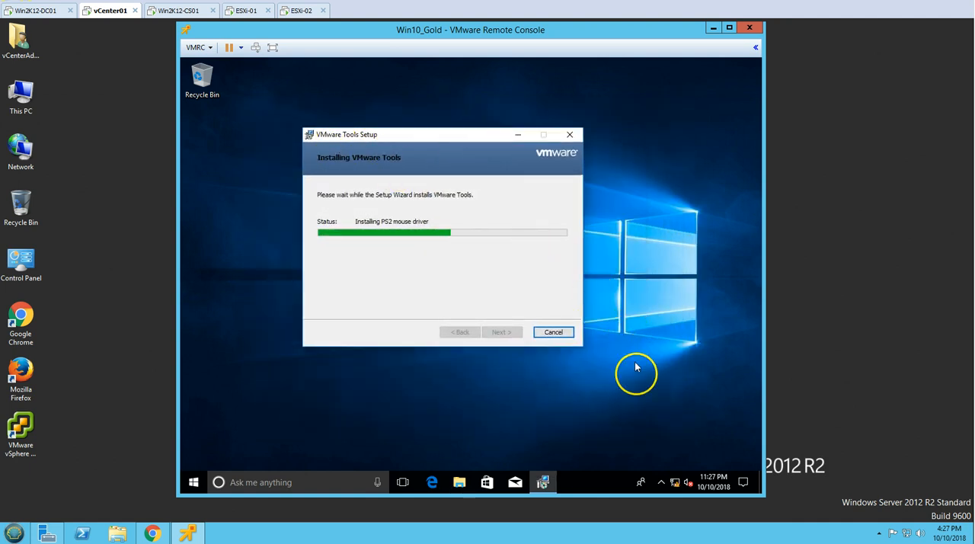
Remove the People button from the guest's taskbar and set Cortana to Hidden
right_click(609, 485)
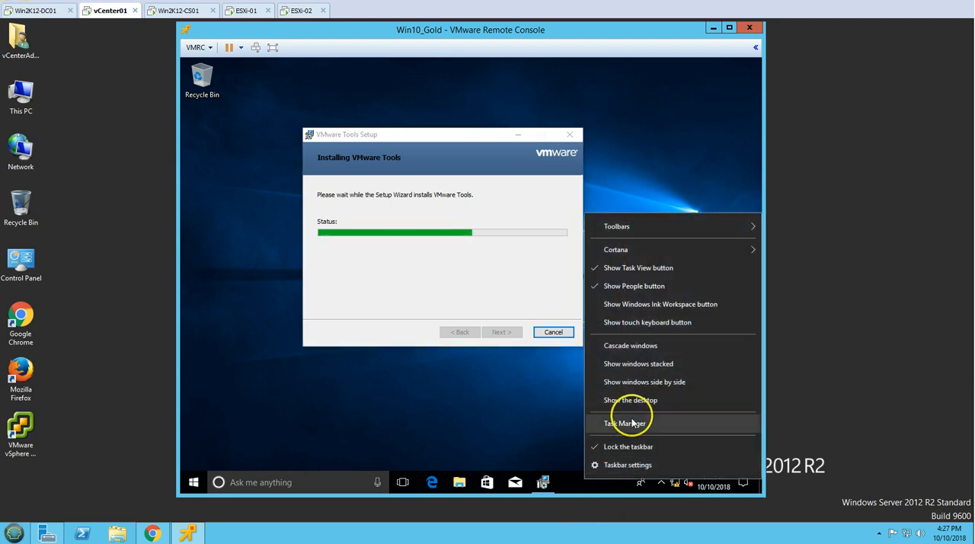
left_click(649, 287)
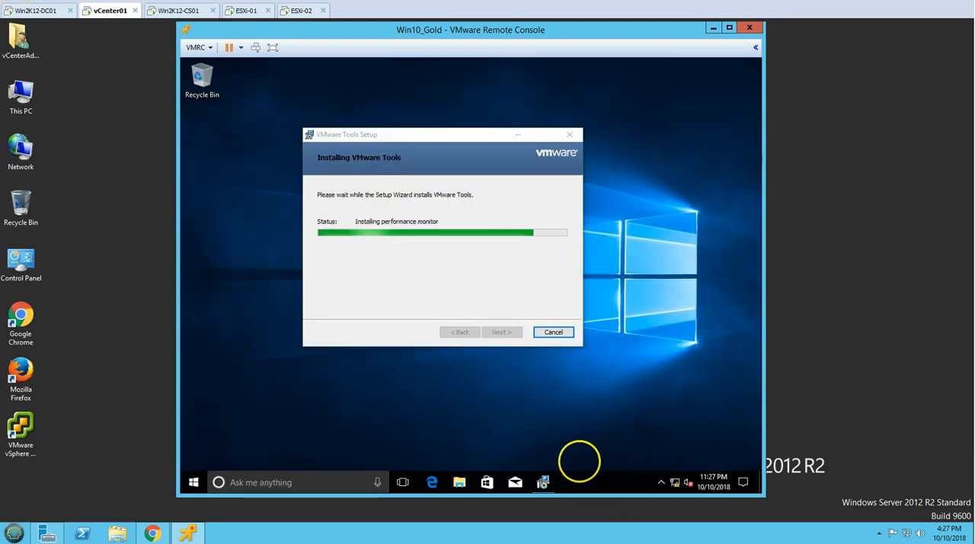
right_click(583, 482)
mouse_move(629, 252)
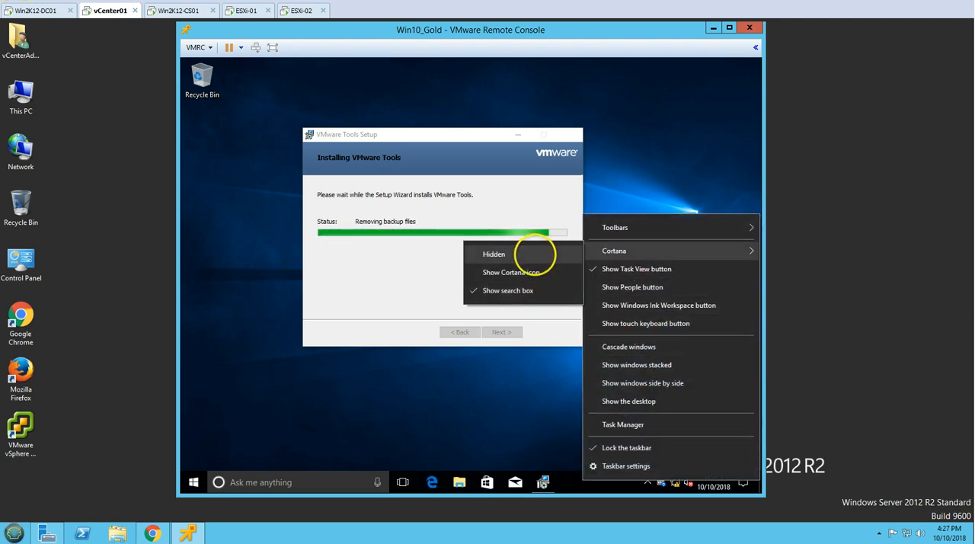
left_click(538, 253)
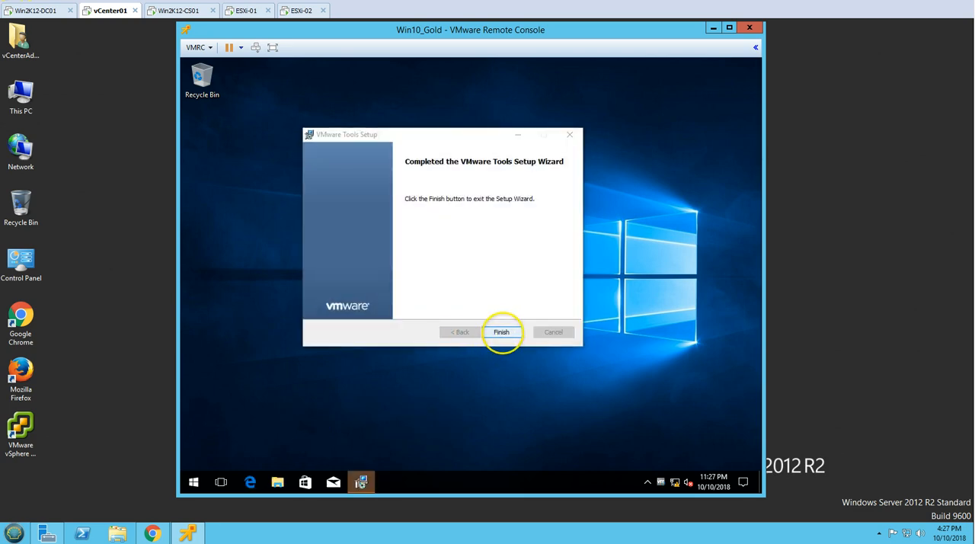
Finish the VMware Tools setup and restart the guest immediately
left_click(502, 332)
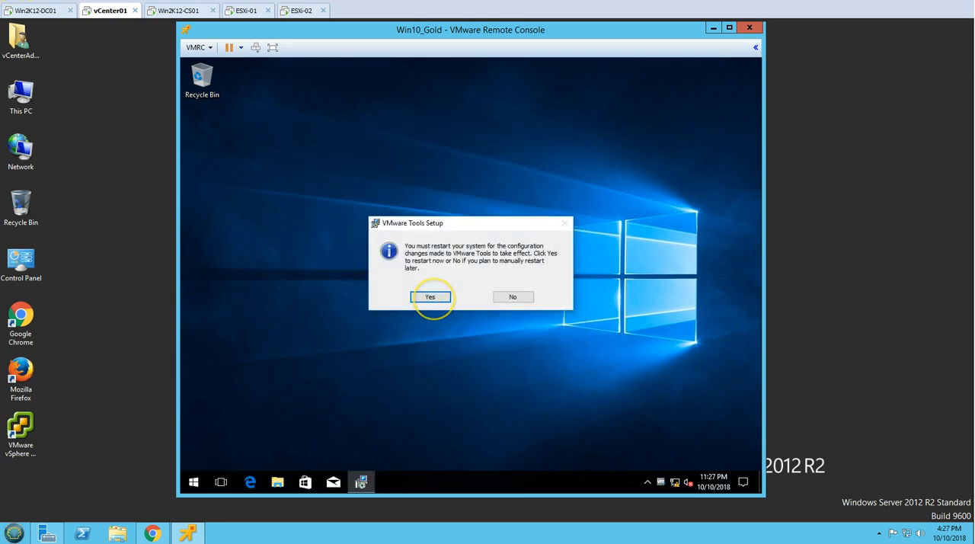
left_click(432, 297)
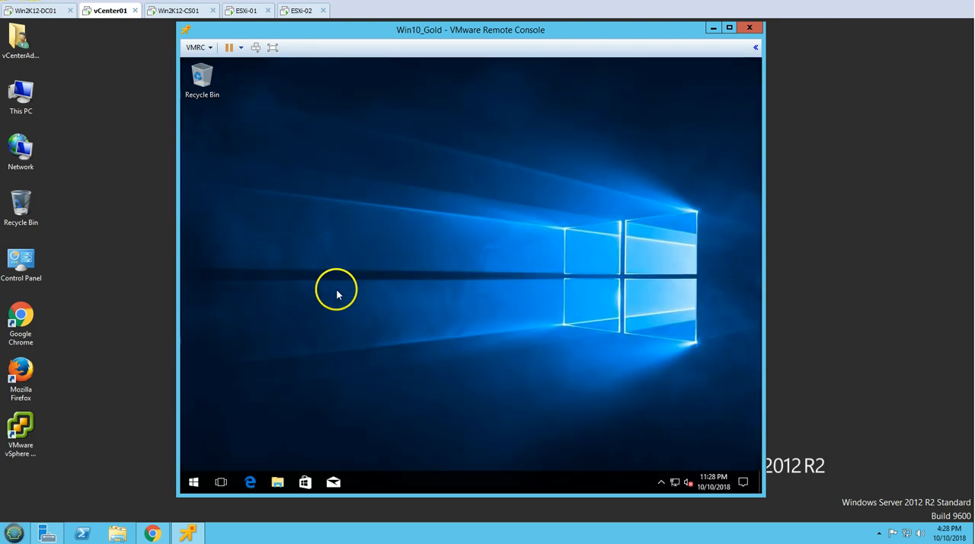
key("super")
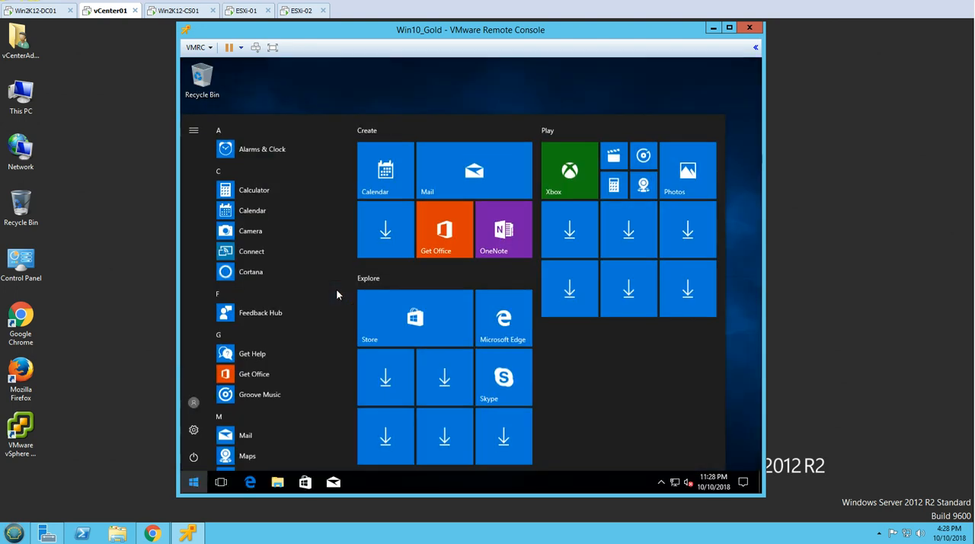
left_click(364, 100)
left_click(331, 371)
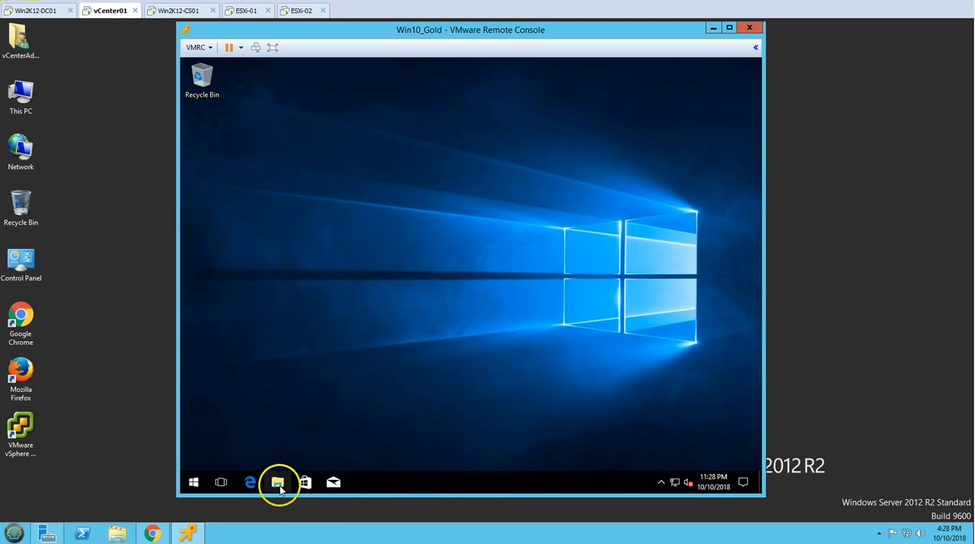
Open the guest's System page from This PC, bring up its computer name settings, and move System Properties nearer the middle
left_click(279, 484)
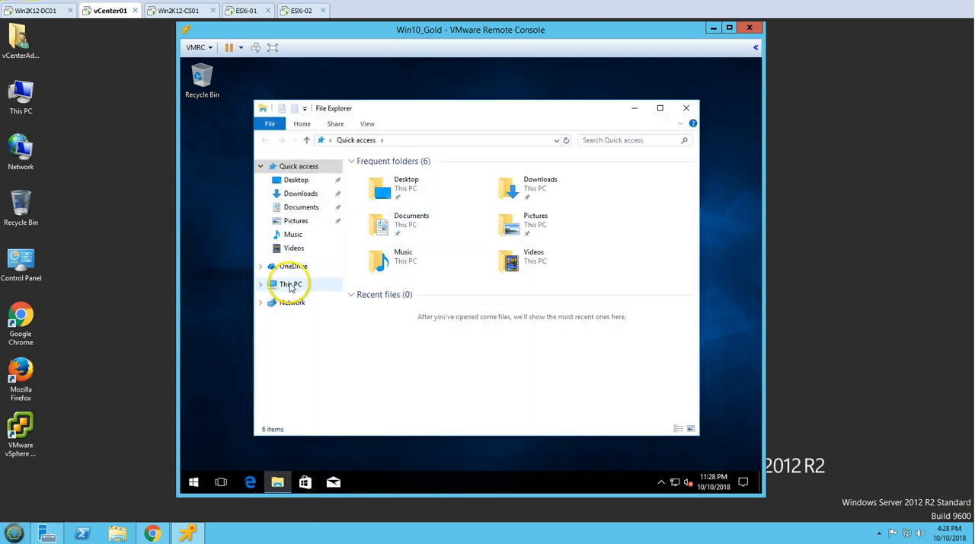
left_click(289, 285)
left_click(398, 328)
right_click(442, 328)
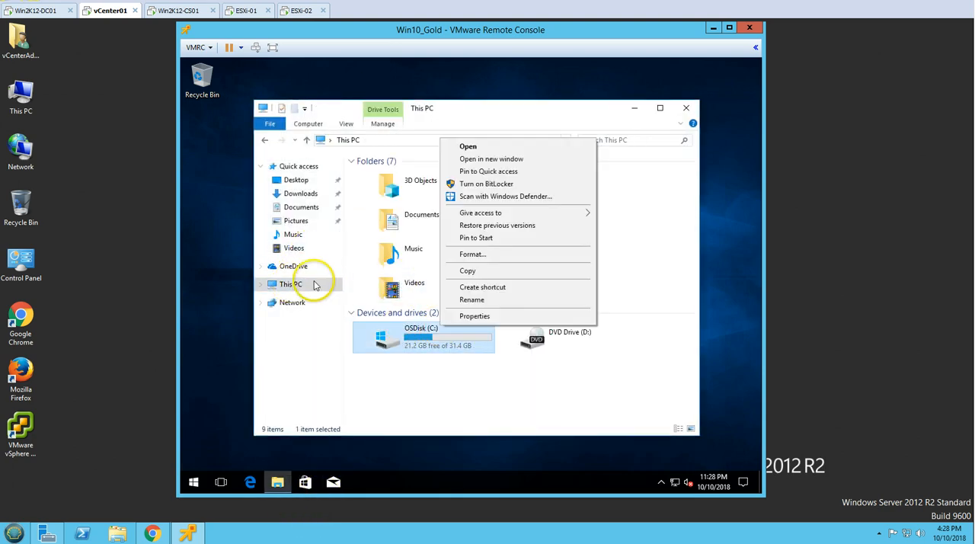
right_click(315, 285)
left_click(372, 427)
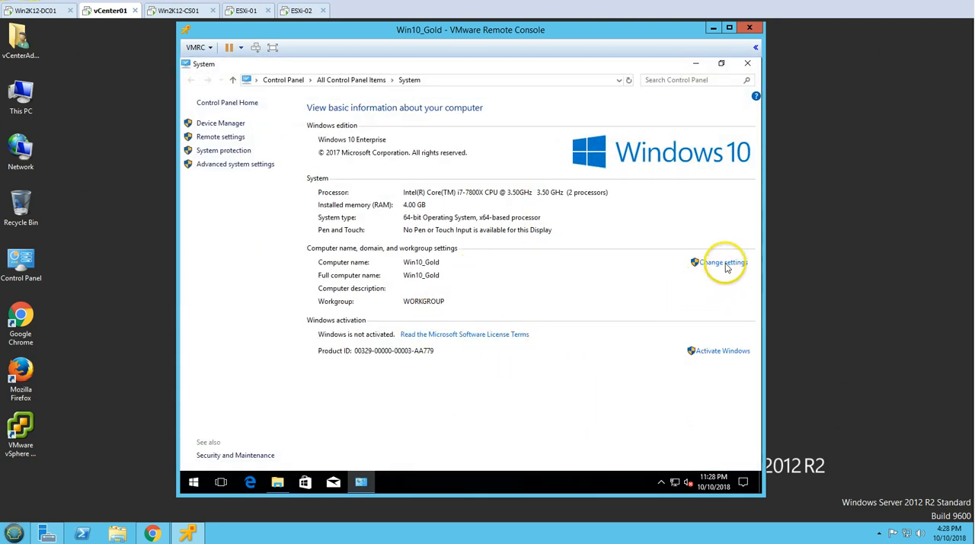
left_click(723, 262)
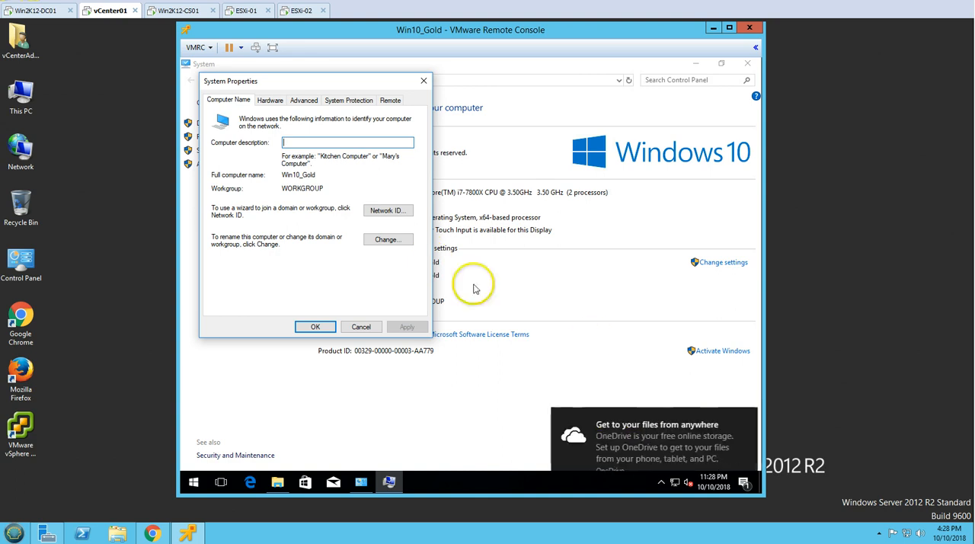
left_click_drag(358, 79, 537, 80)
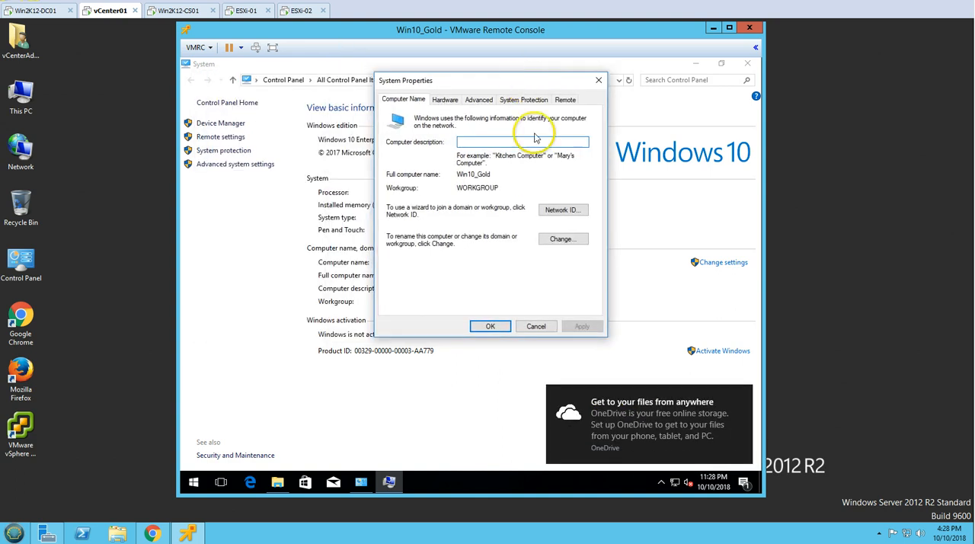
Set the guest's domain membership to VICTORINFOSOL.COM and accept the computer name with its non-standard characters
left_click(568, 239)
left_click(410, 234)
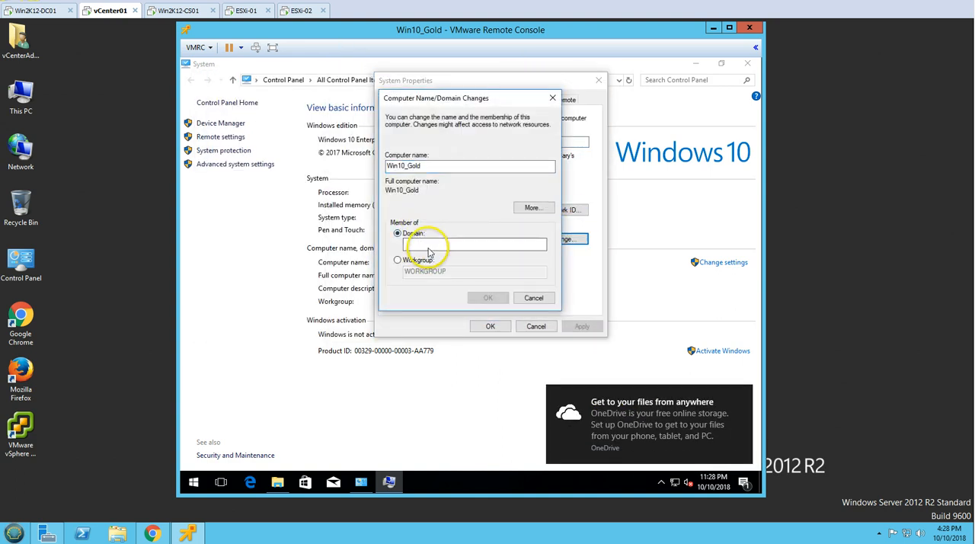
type("VICTORINFOSOL.COM")
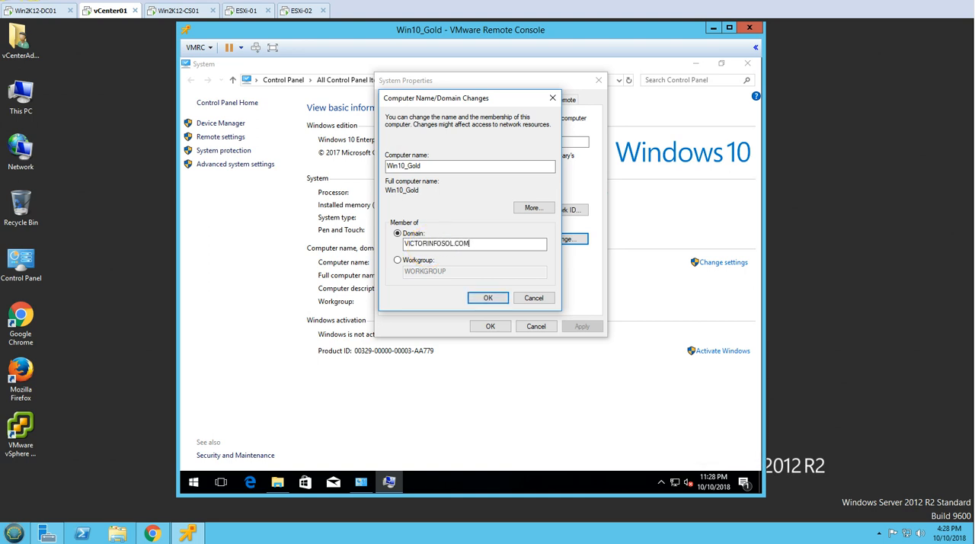
key("Return")
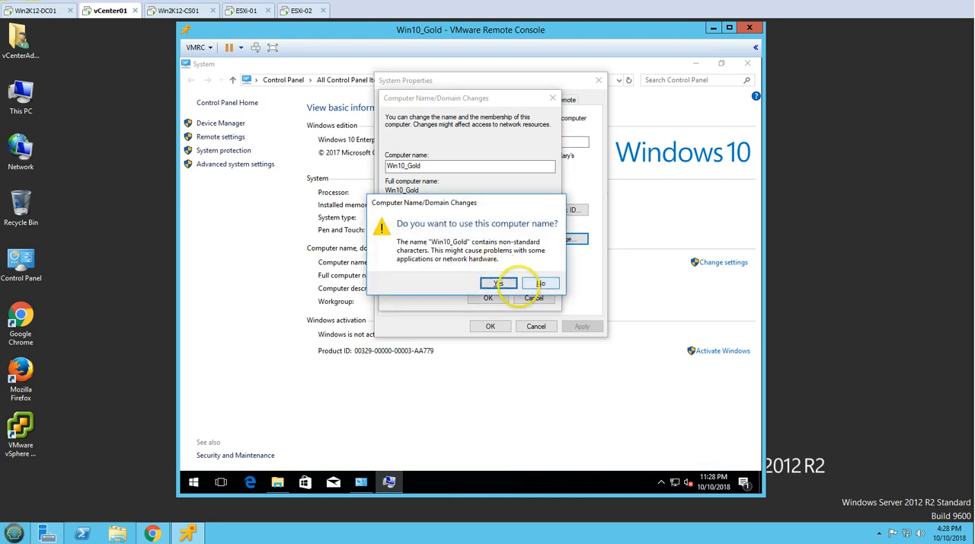
left_click(502, 284)
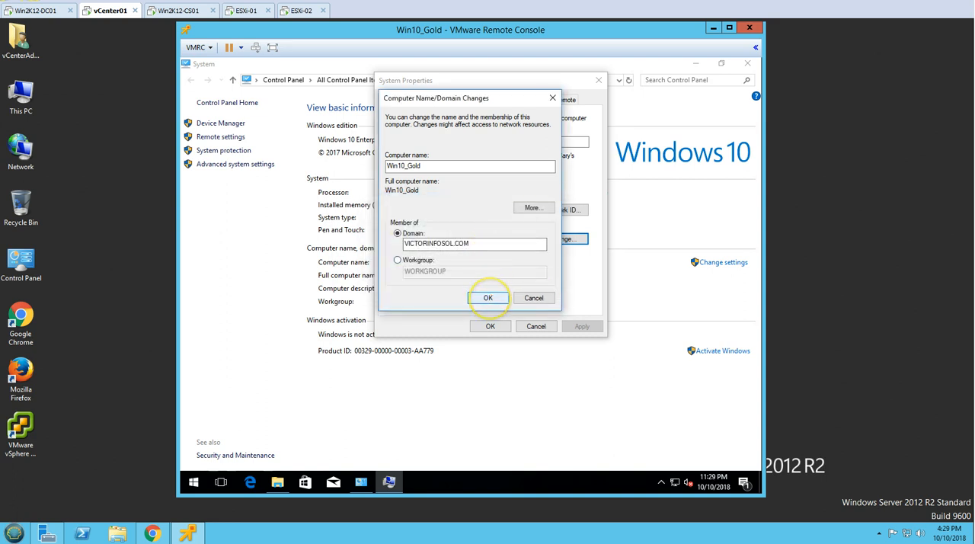
left_click(488, 298)
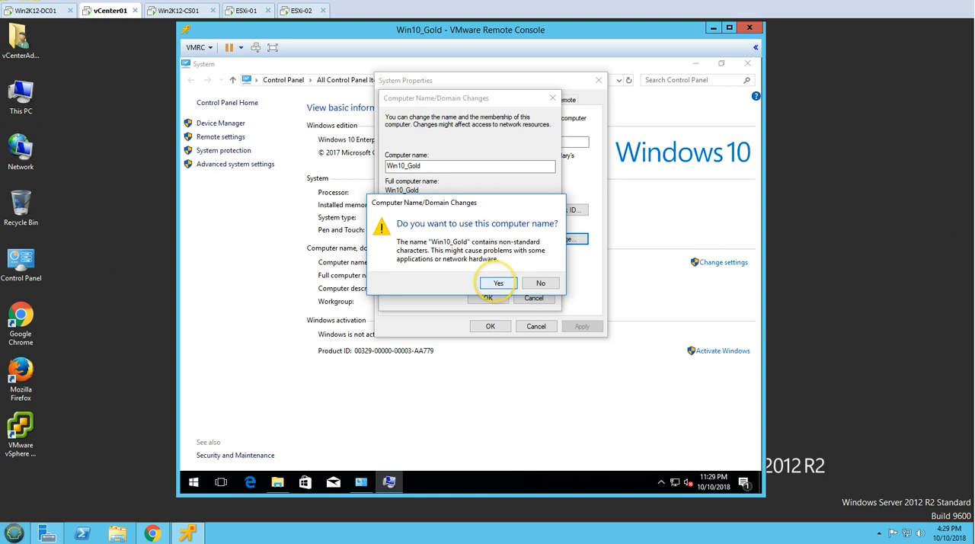
left_click(497, 284)
Authorise the domain join with the Administrator account and its password, and dismiss the domain welcome message
left_click(414, 204)
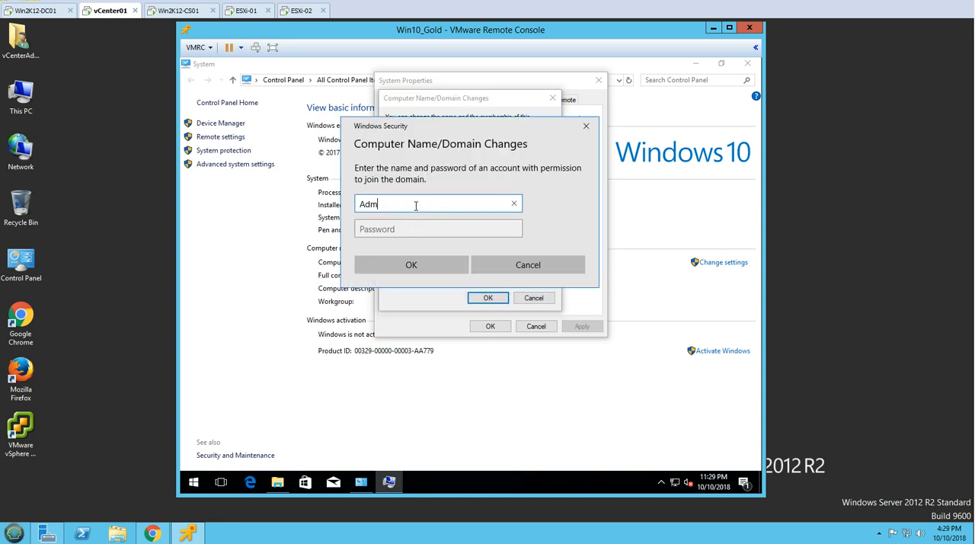
type("Administrator")
key("Tab")
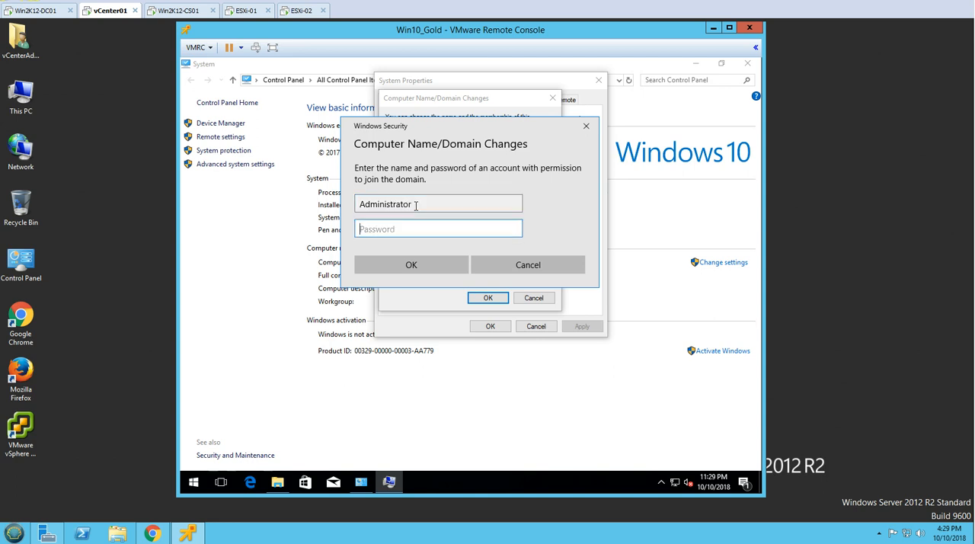
key("Return")
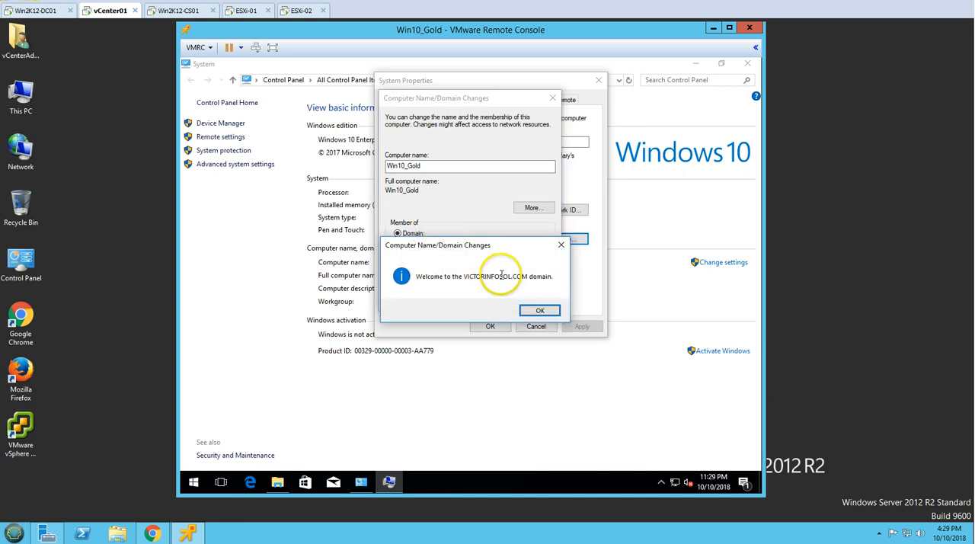
left_click(540, 310)
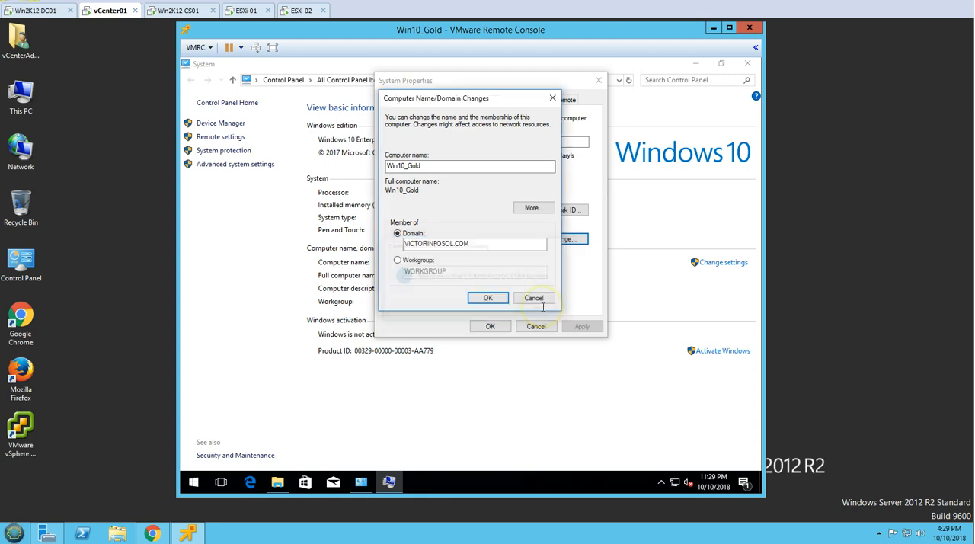
Close System Properties and restart the guest immediately to apply the domain change
left_click(541, 284)
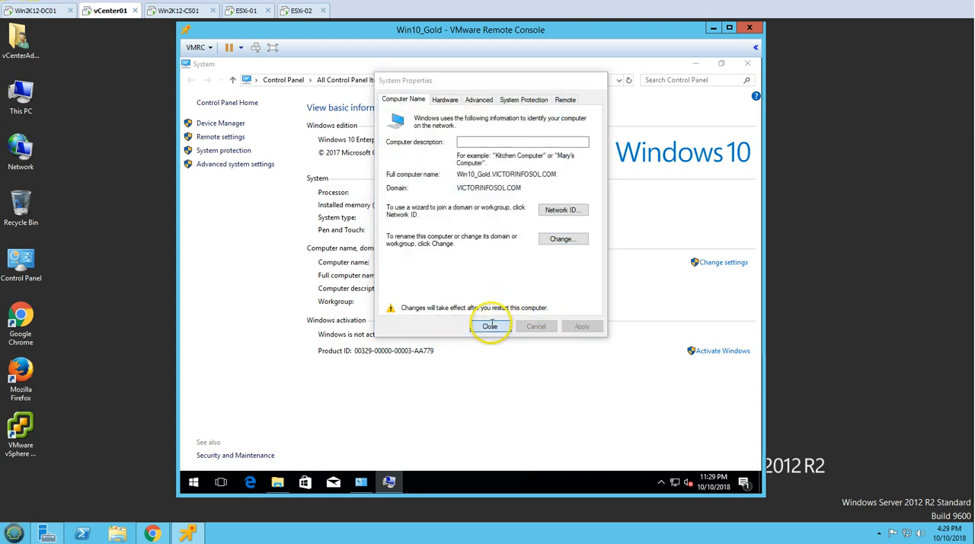
left_click(491, 327)
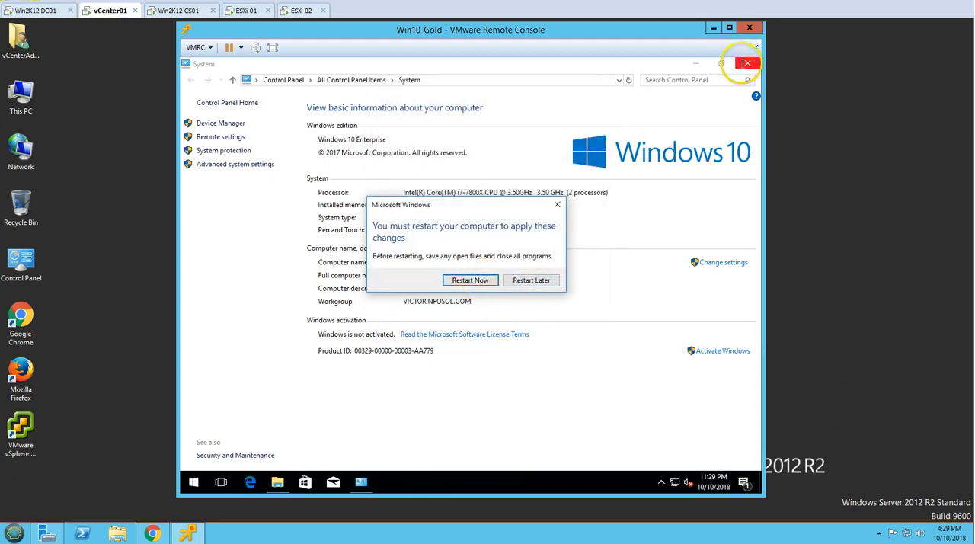
left_click(748, 63)
left_click(470, 280)
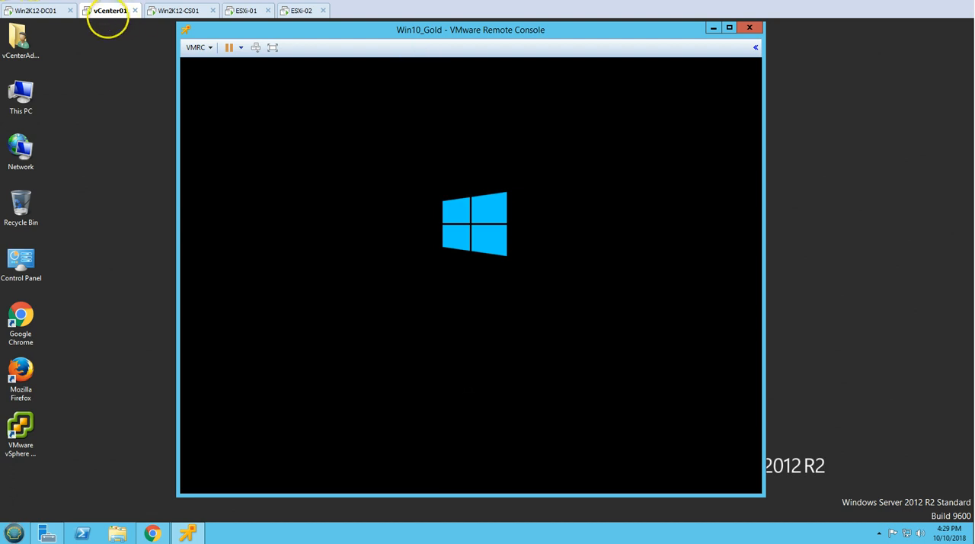
Switch to Win2K12-DC01, examine the installers in the Master Image Software folder on drive C:, and close the folder window
left_click(99, 228)
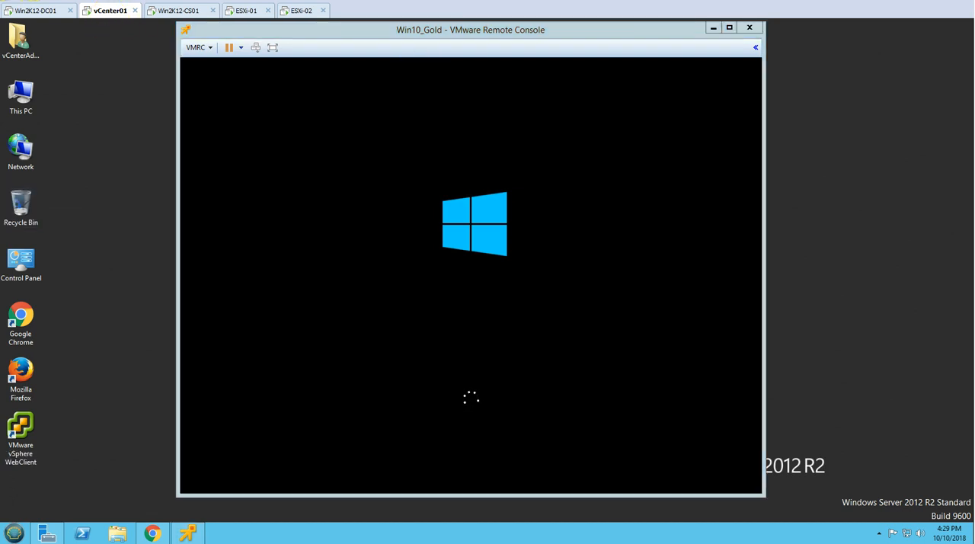
left_click(51, 13)
key("super+d")
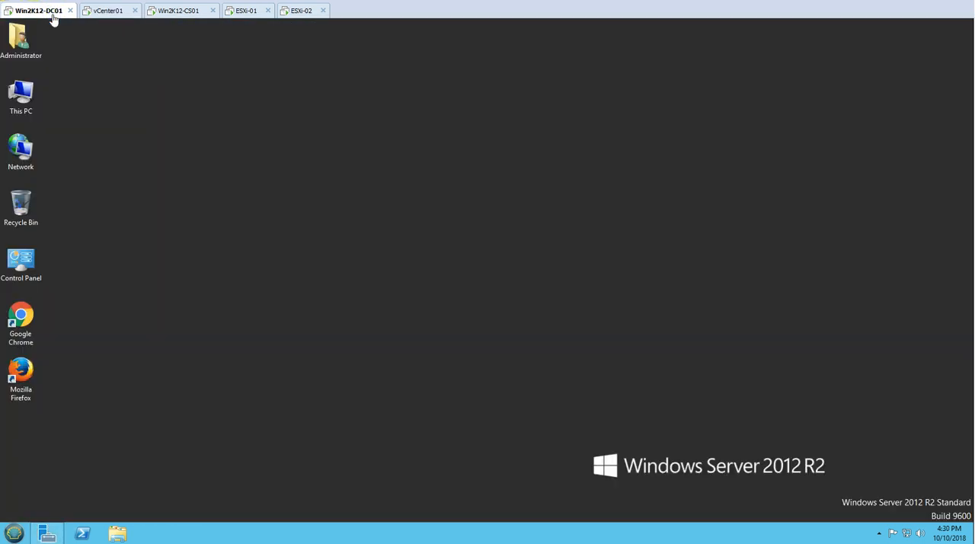
key("super")
key("Return")
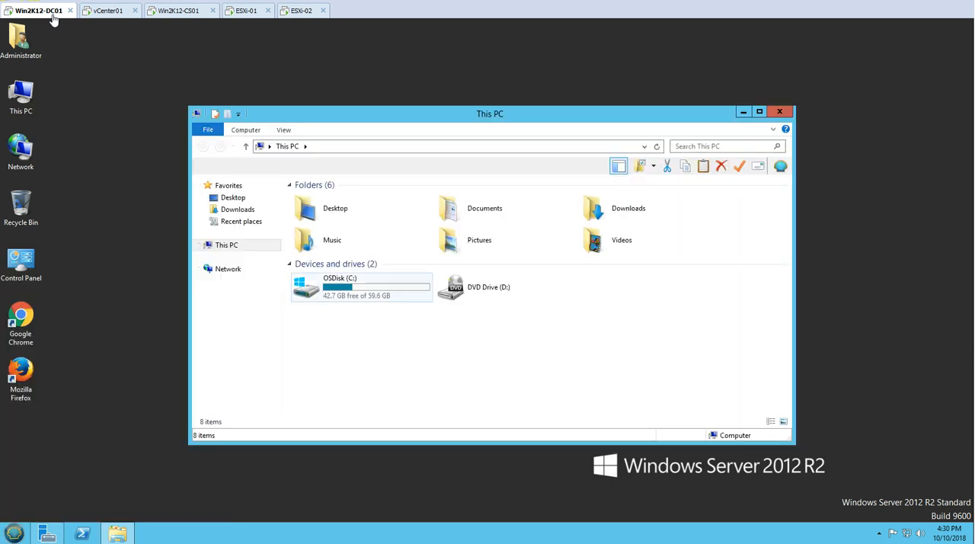
key("Return")
left_click(325, 200)
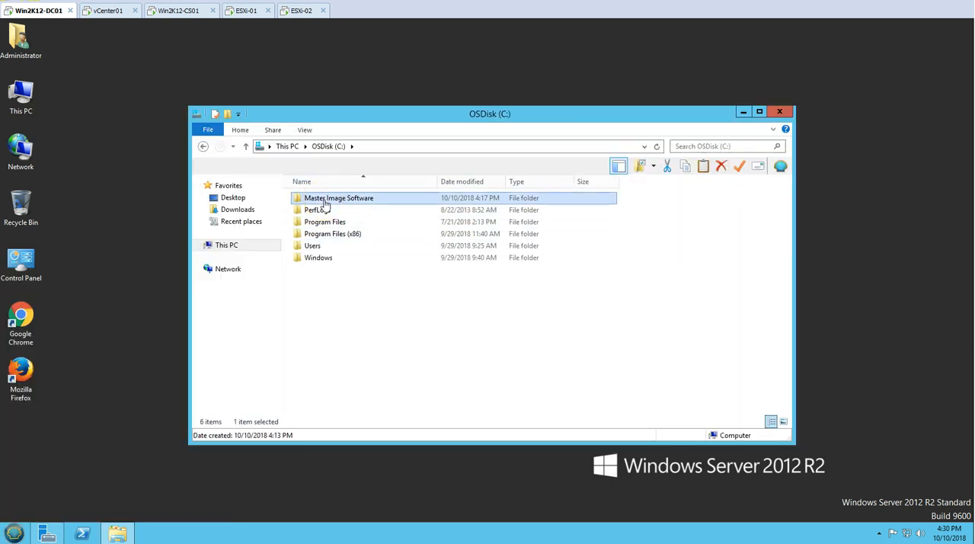
double_click(325, 201)
left_click_drag(354, 380, 333, 191)
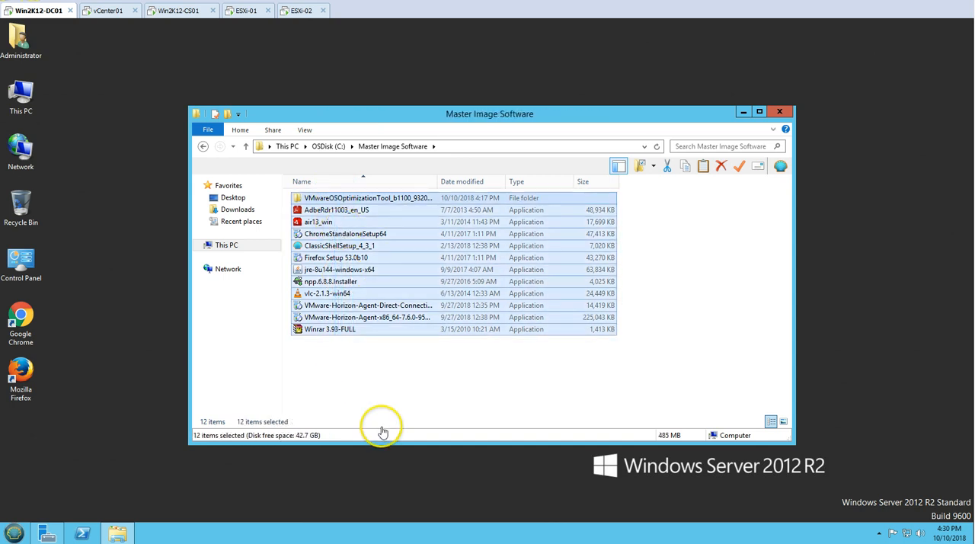
left_click(780, 113)
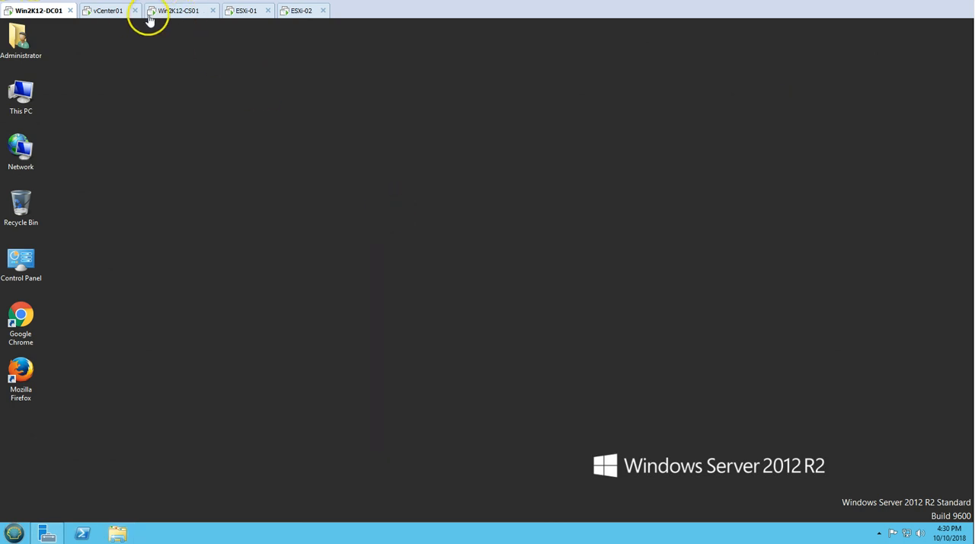
Switch back to vCenter01 and sign in to the Win10_Gold guest as Administrator with the account password
left_click(108, 10)
key("Return")
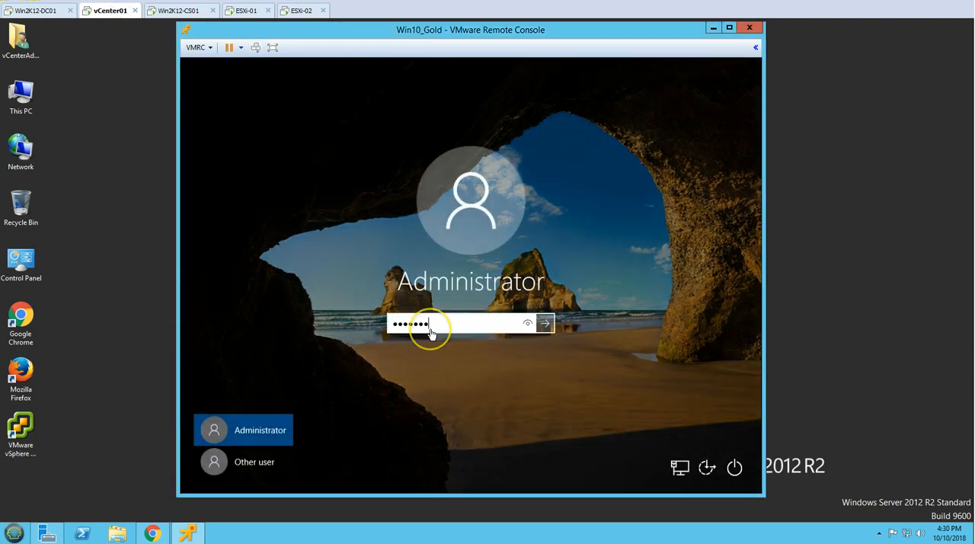
key("Return")
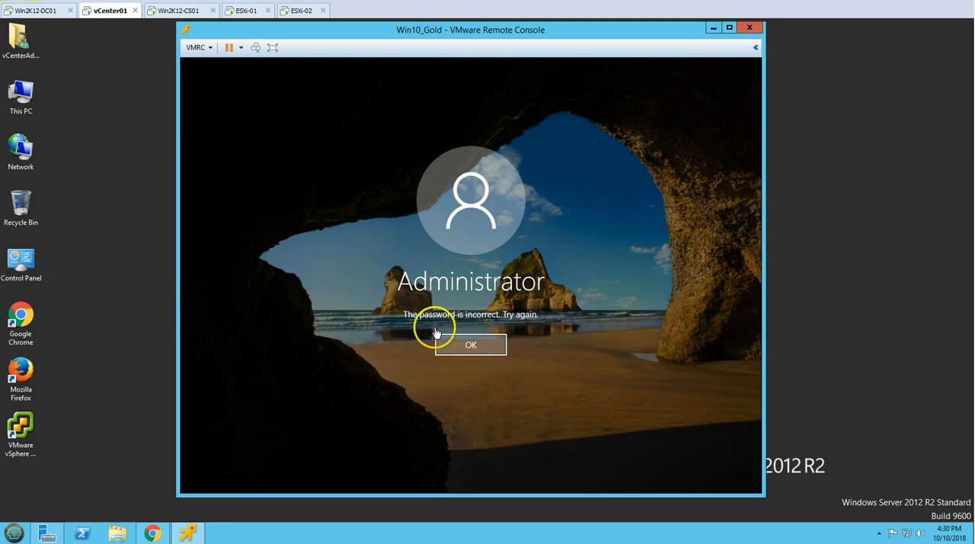
left_click(473, 347)
left_click(541, 320)
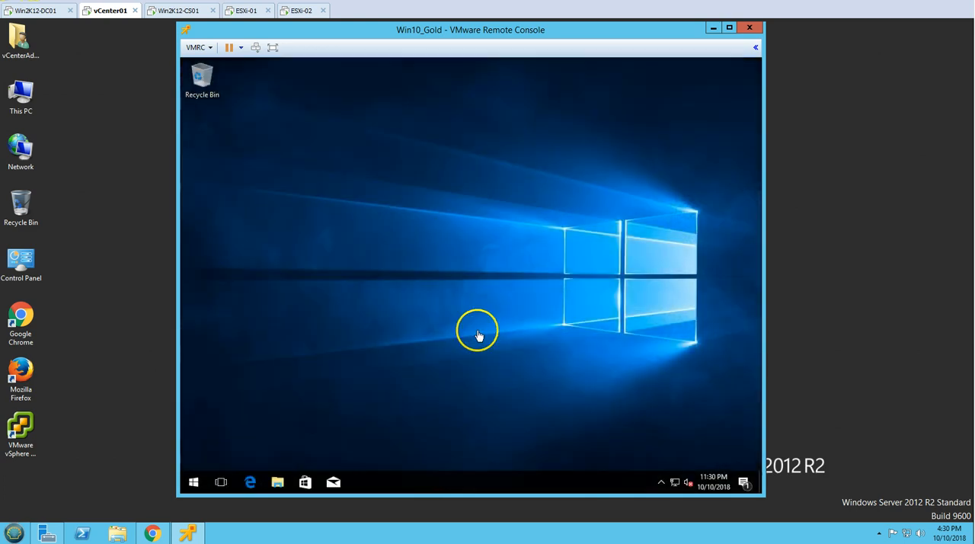
Open the network path \\Win2K12-DC01 from the guest's Run dialog
right_click(193, 482)
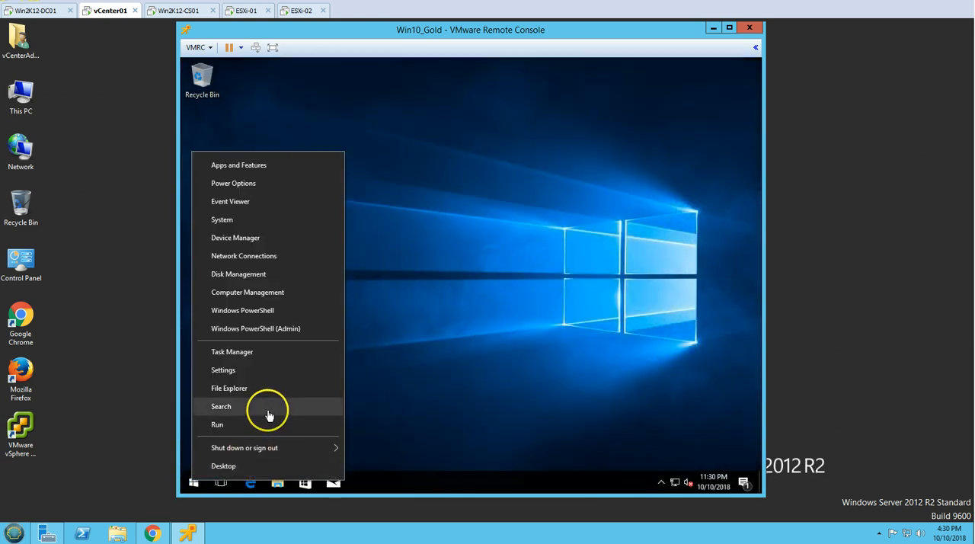
left_click(266, 409)
right_click(194, 483)
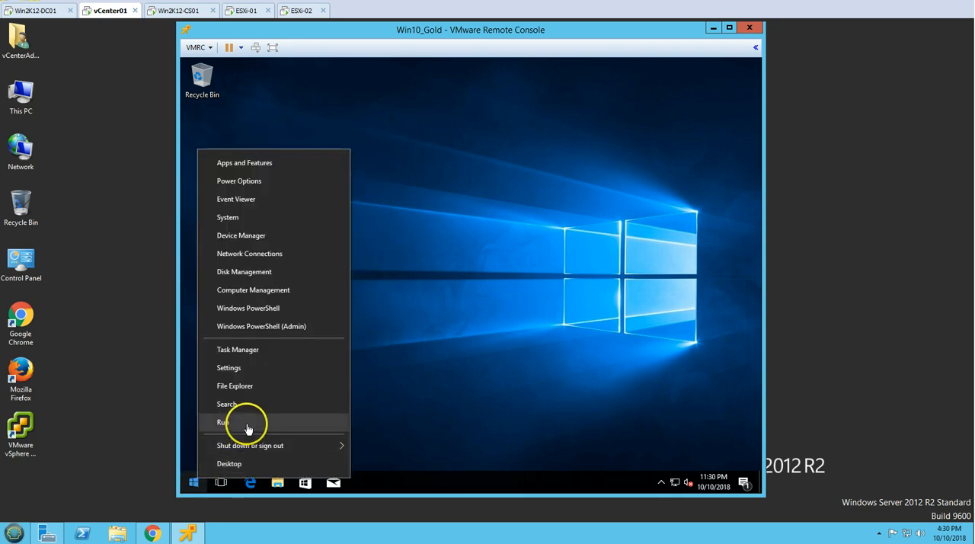
left_click(247, 426)
type("\\\\")
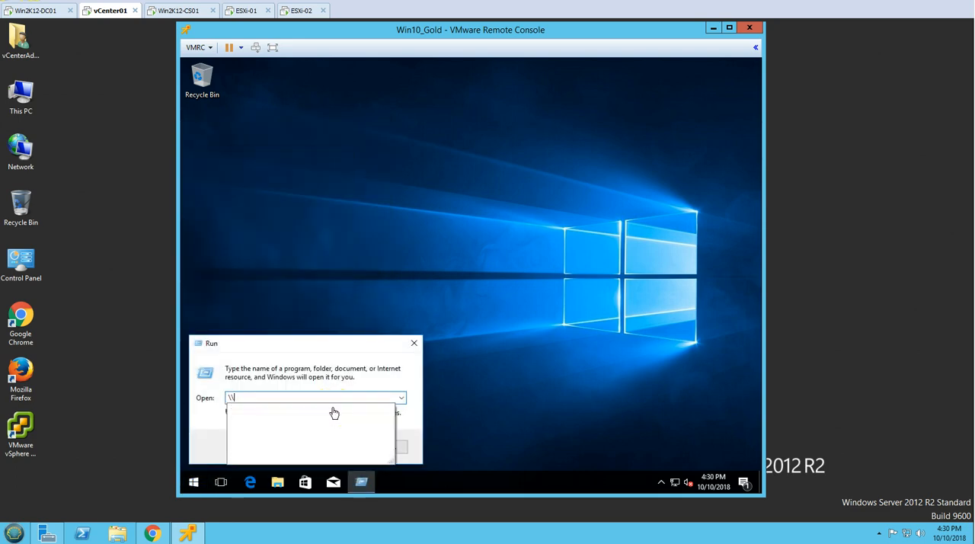
type("Win2K12-DC01")
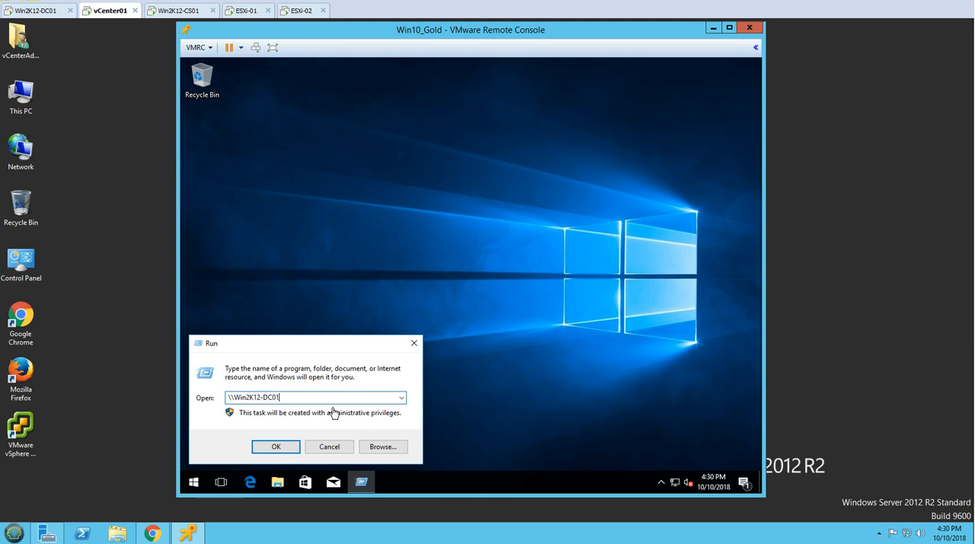
key("Return")
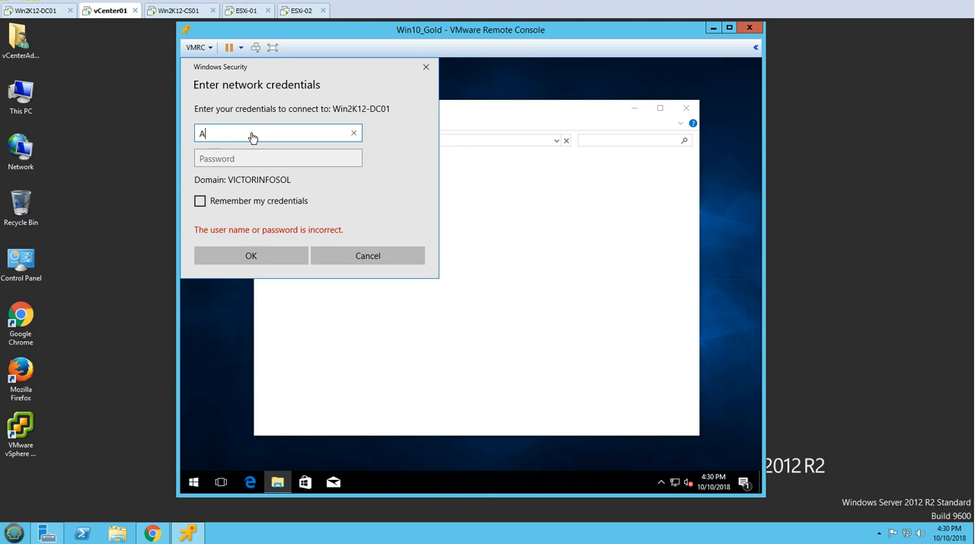
Connect to Win2K12-DC01 with the Administrator user name and the account password, without remembering the credentials
type("rator")
key("Tab")
type("P")
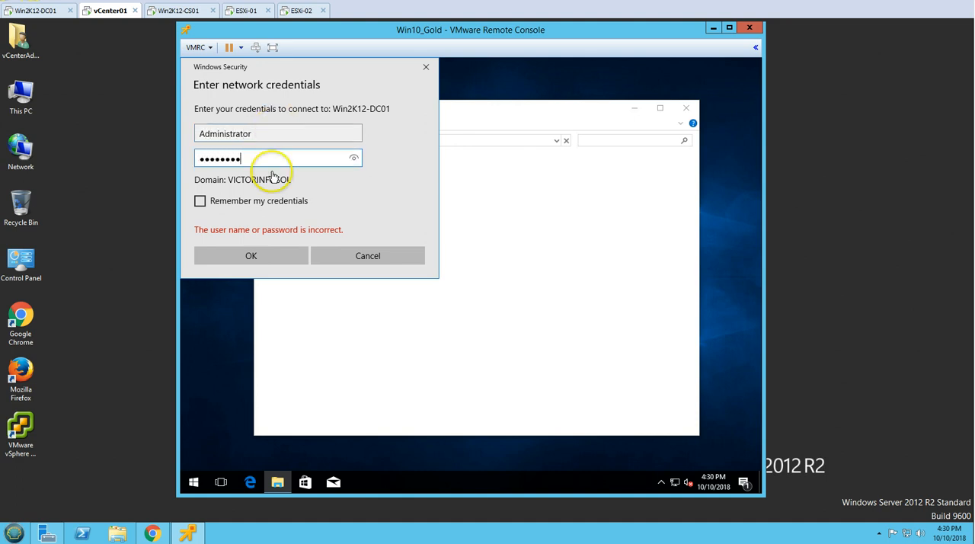
left_click(251, 256)
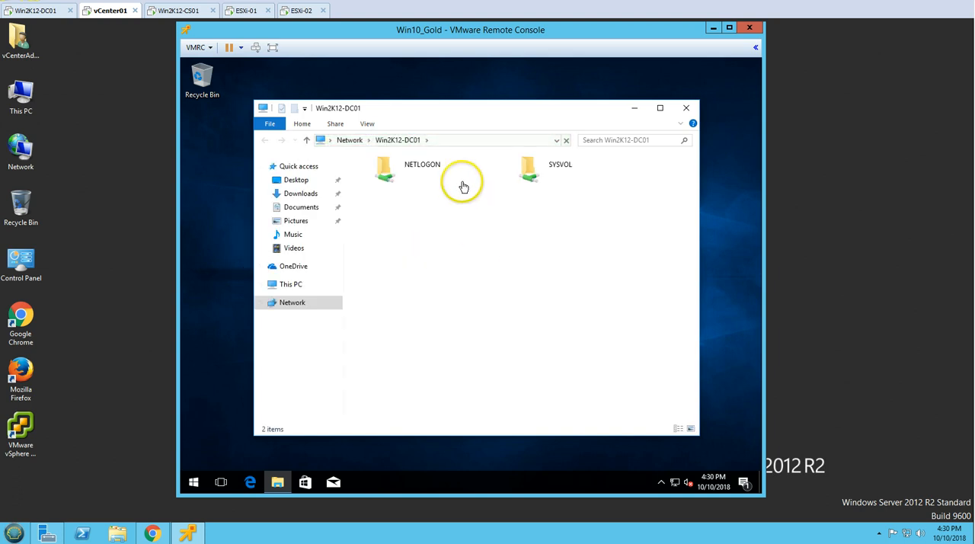
Open the administrative share \\Win2K12-DC01\c$ and check the contents of its Master Image Software folder
left_click(445, 146)
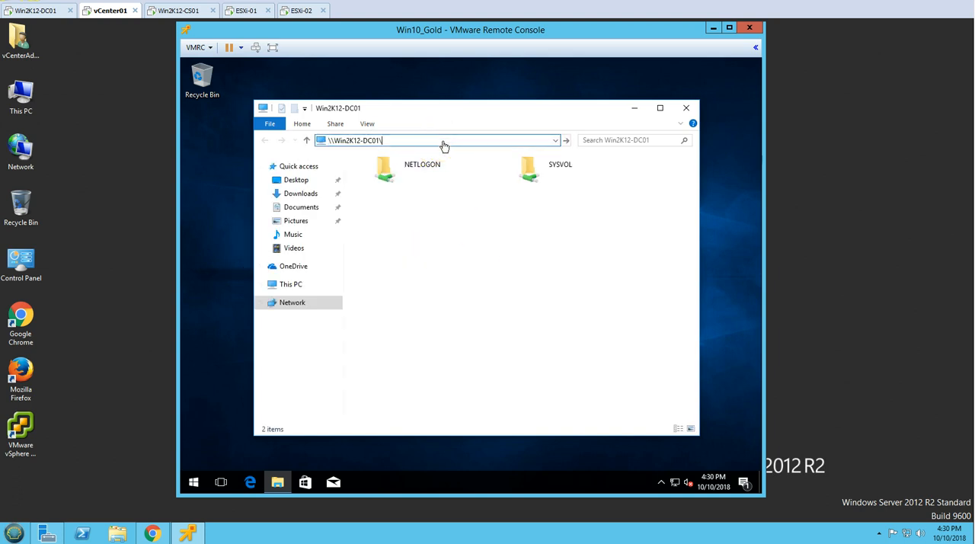
key("Return")
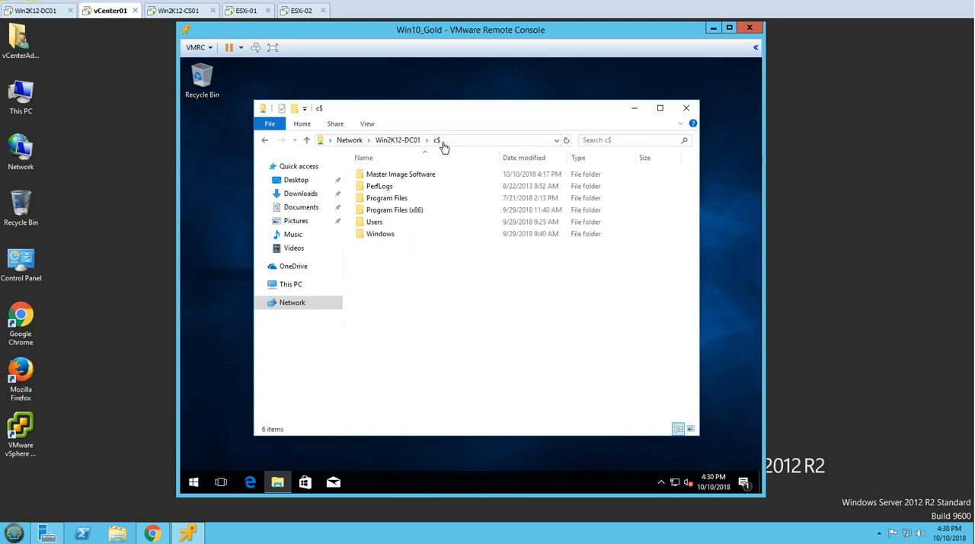
left_click(417, 180)
double_click(417, 180)
key("BackSpace")
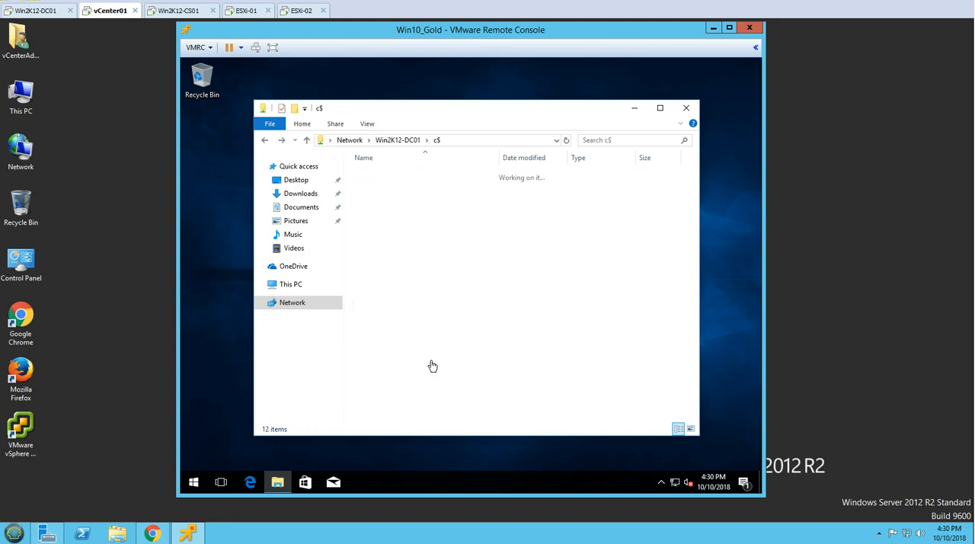
Copy the Master Image Software folder from c$ to the guest's desktop, expand the transfer details, and close the share window
right_click(230, 230)
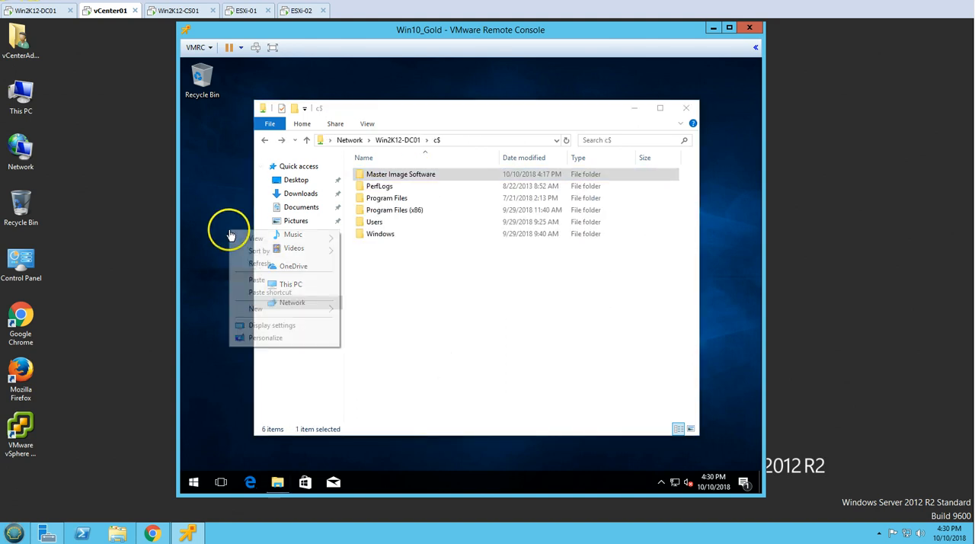
left_click(252, 278)
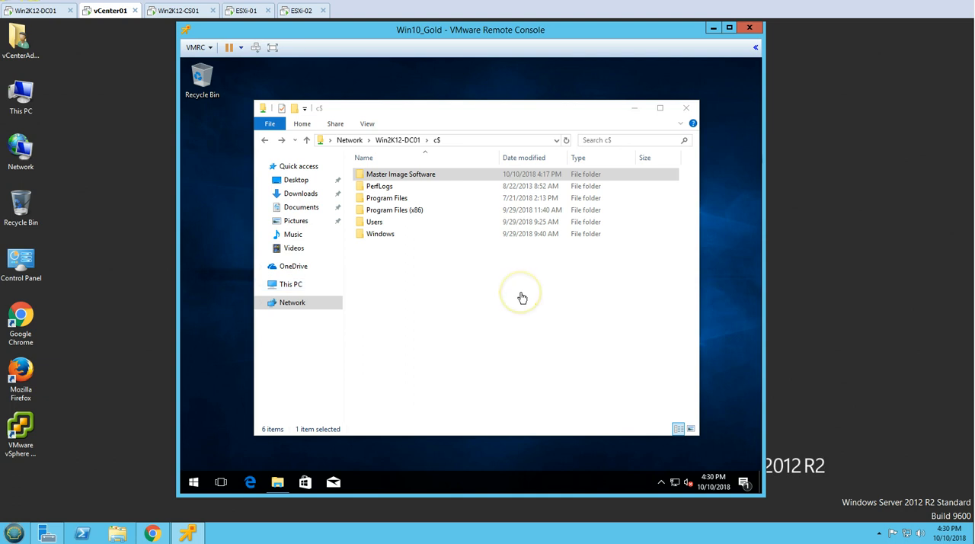
left_click(279, 190)
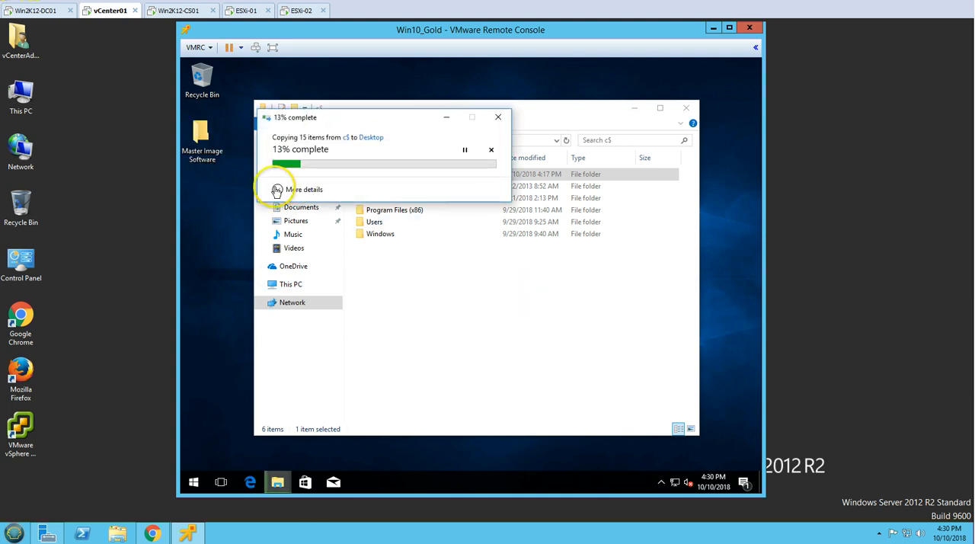
left_click(676, 152)
left_click(686, 107)
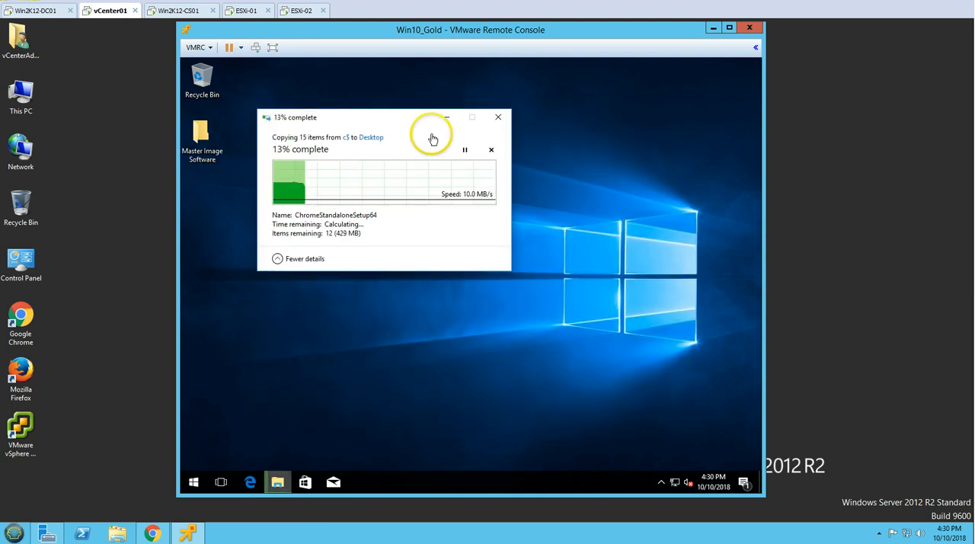
left_click_drag(394, 122, 430, 131)
left_click(442, 353)
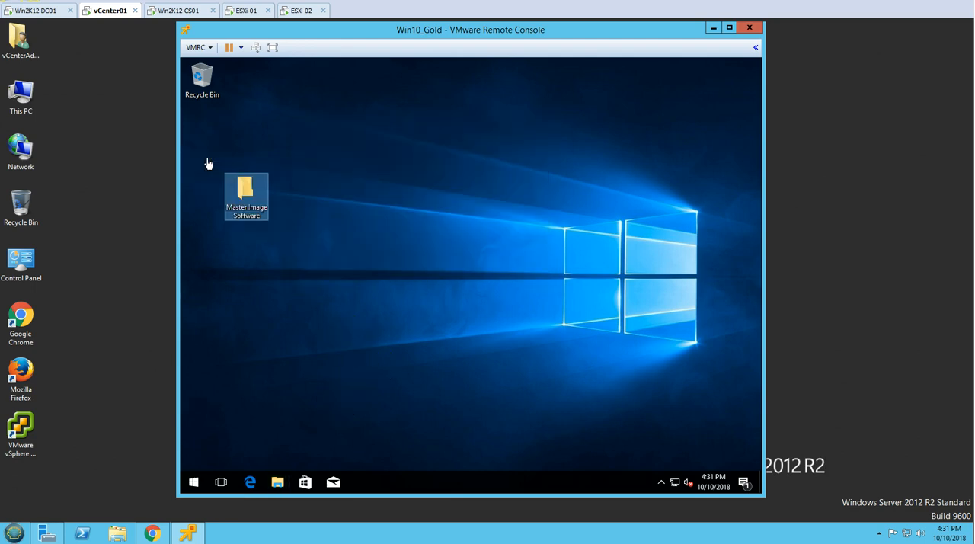
Move the VMwareOSOptimizationTool_b1100_9320643 folder and both VMware Horizon Agent installers from the desktop's Master Image Software folder to Downloads
double_click(251, 215)
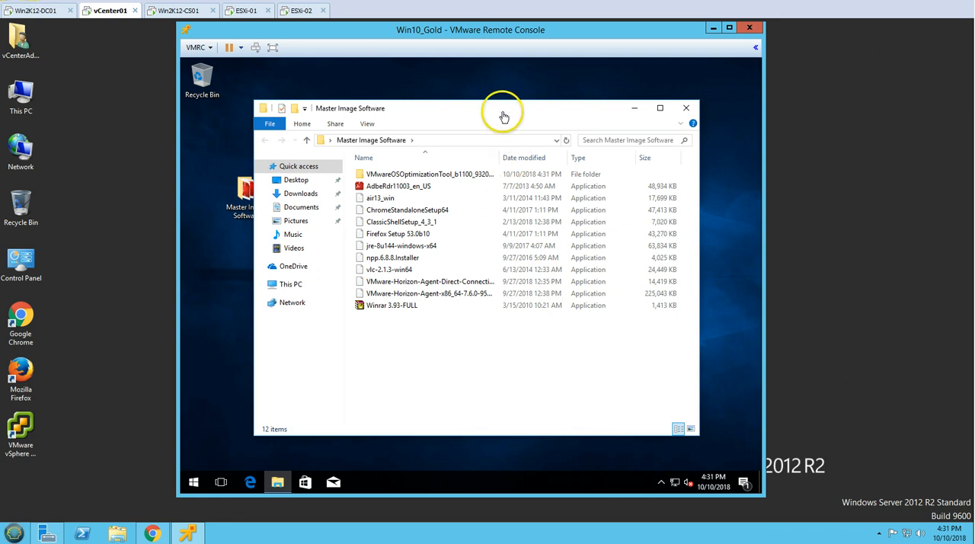
double_click(503, 112)
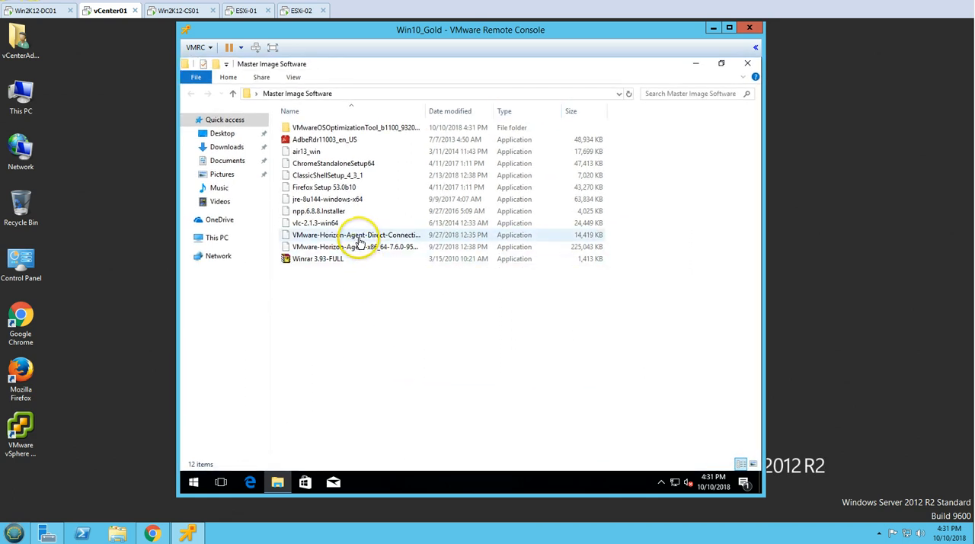
left_click(355, 237)
double_click(425, 112)
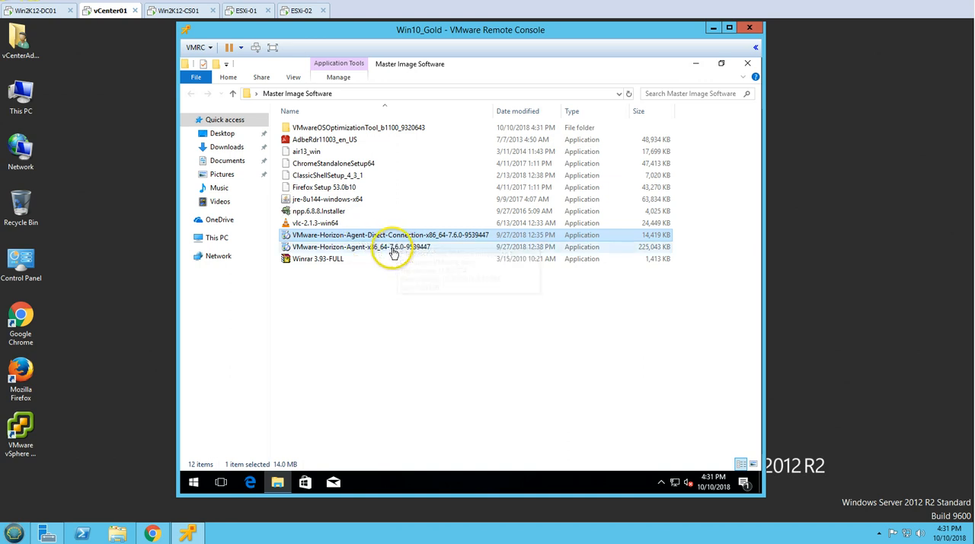
left_click(352, 249, "ctrl")
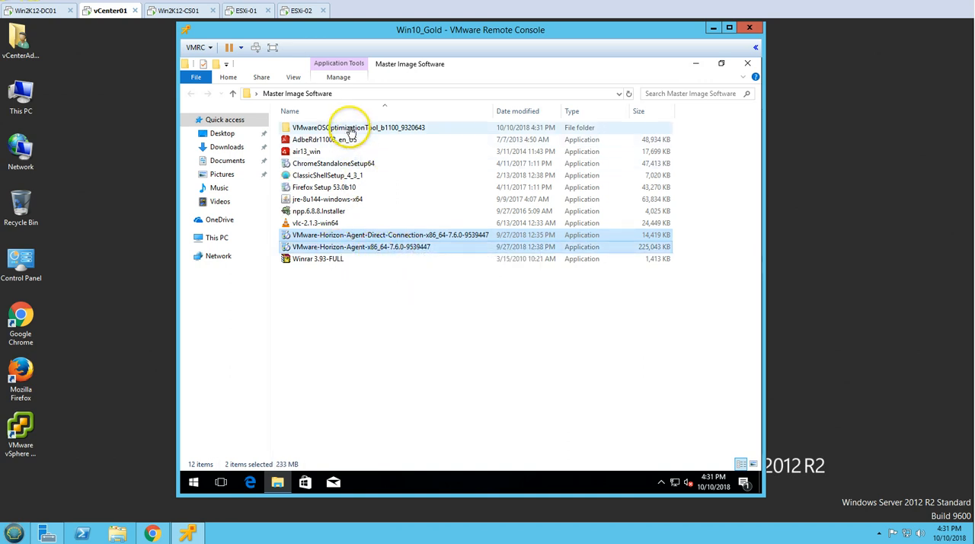
left_click(317, 129, "ctrl")
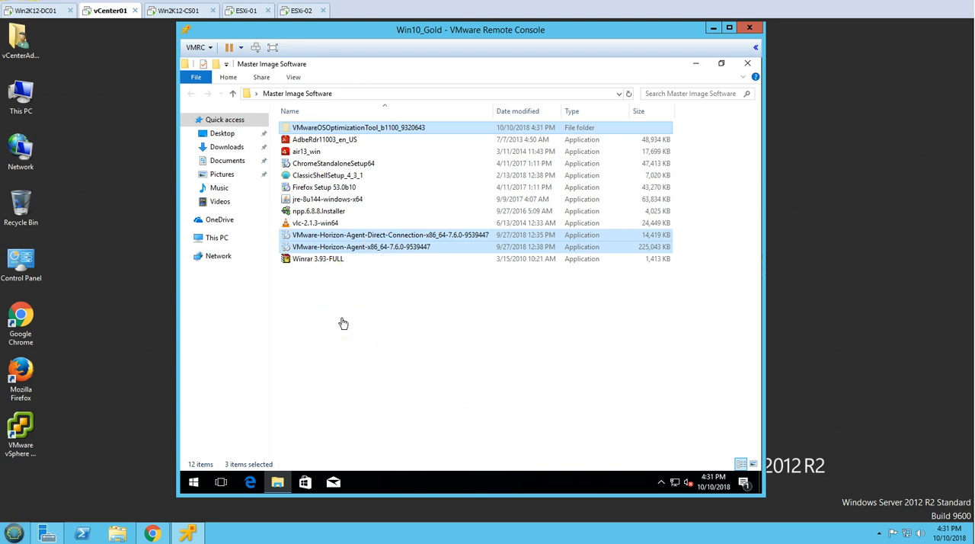
left_click(227, 146)
right_click(326, 226)
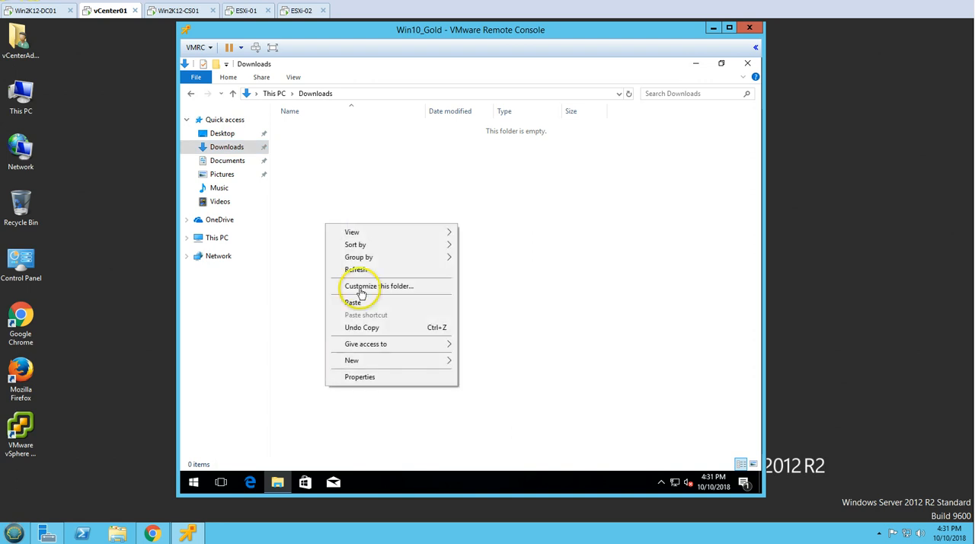
left_click(353, 303)
left_click(414, 170)
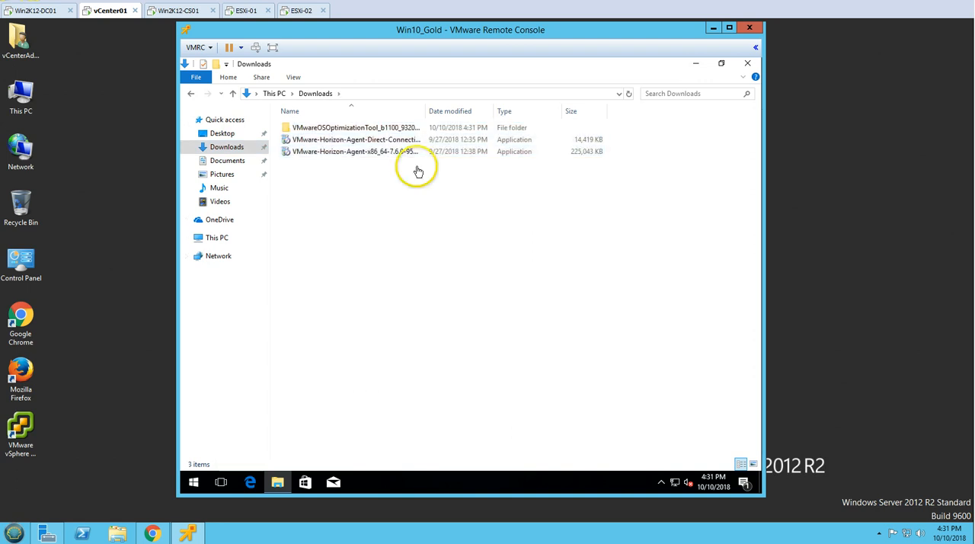
double_click(425, 111)
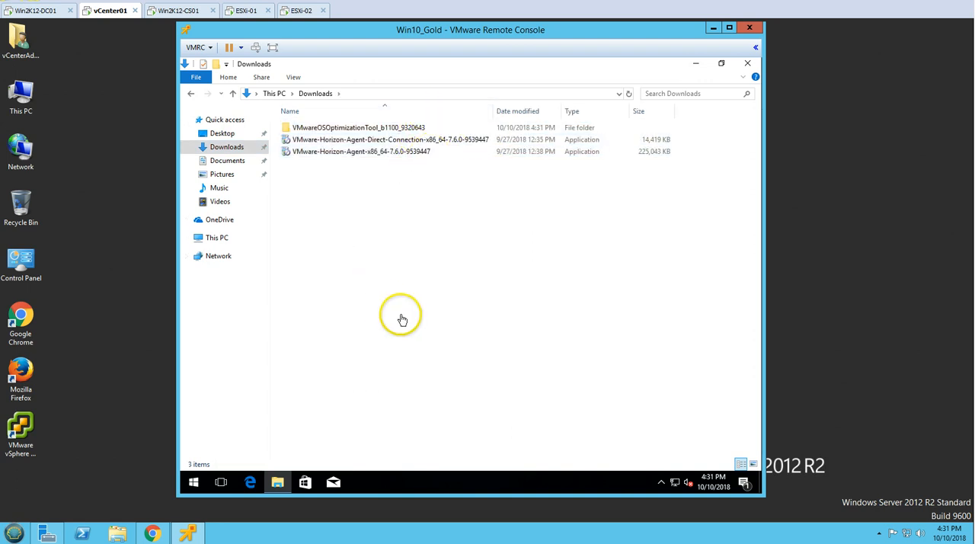
left_click(754, 70)
Launch the Adobe Reader, Chrome, Firefox and Classic Shell installers from the Master Image Software folder and minimize the folder window
double_click(253, 198)
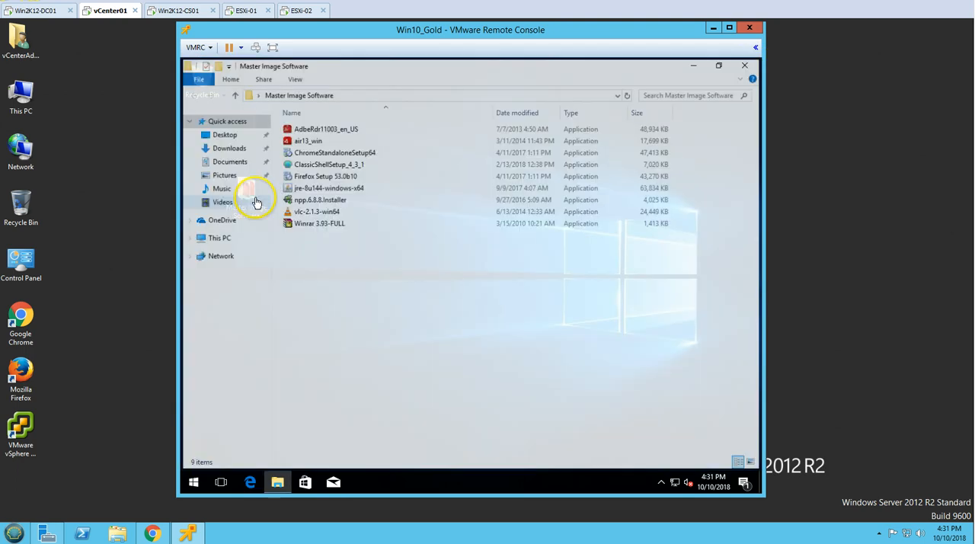
left_click_drag(337, 355, 327, 104)
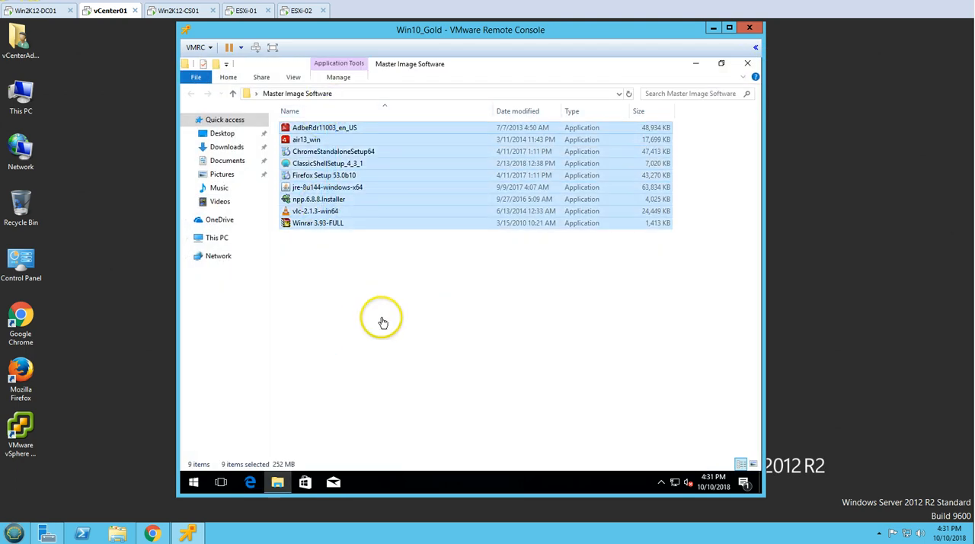
left_click(384, 322)
double_click(324, 128)
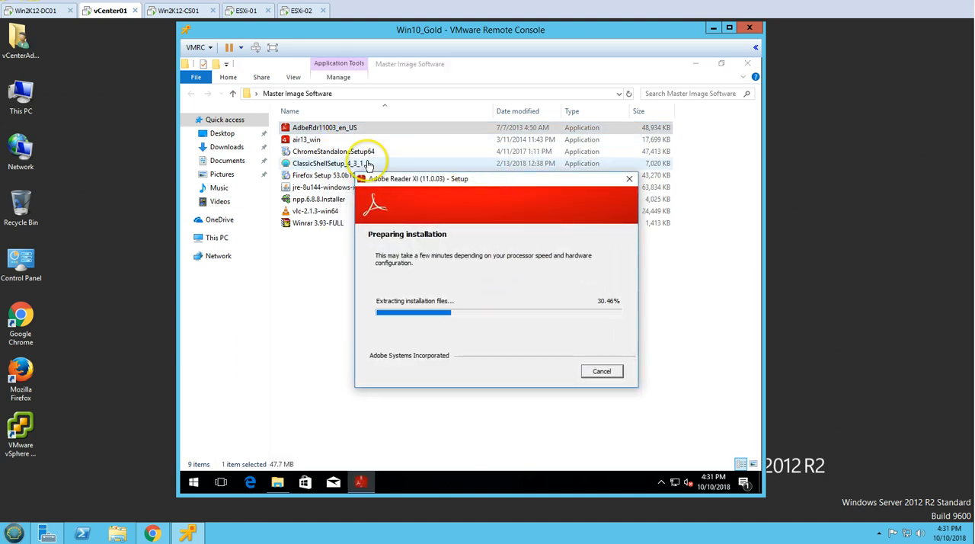
left_click(351, 152)
left_click(342, 177)
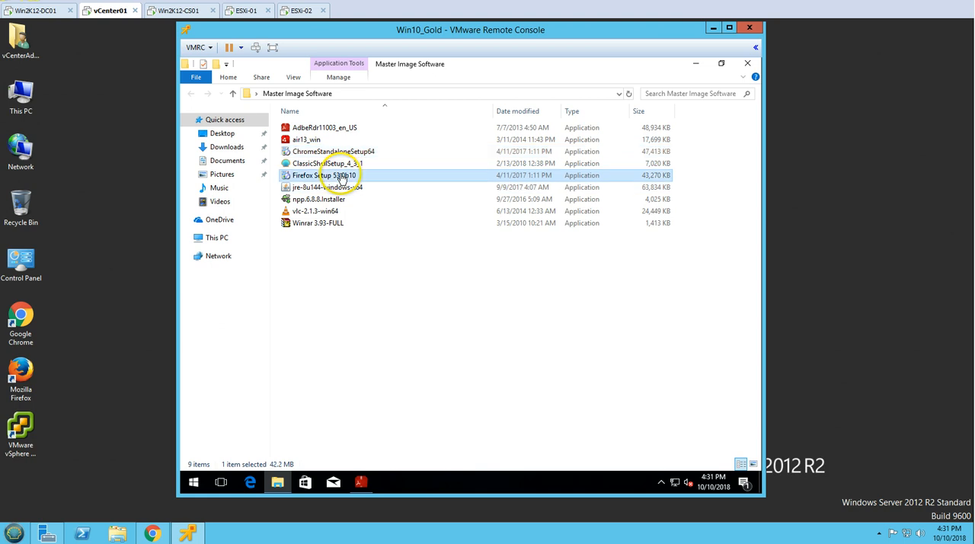
double_click(342, 176)
double_click(345, 164)
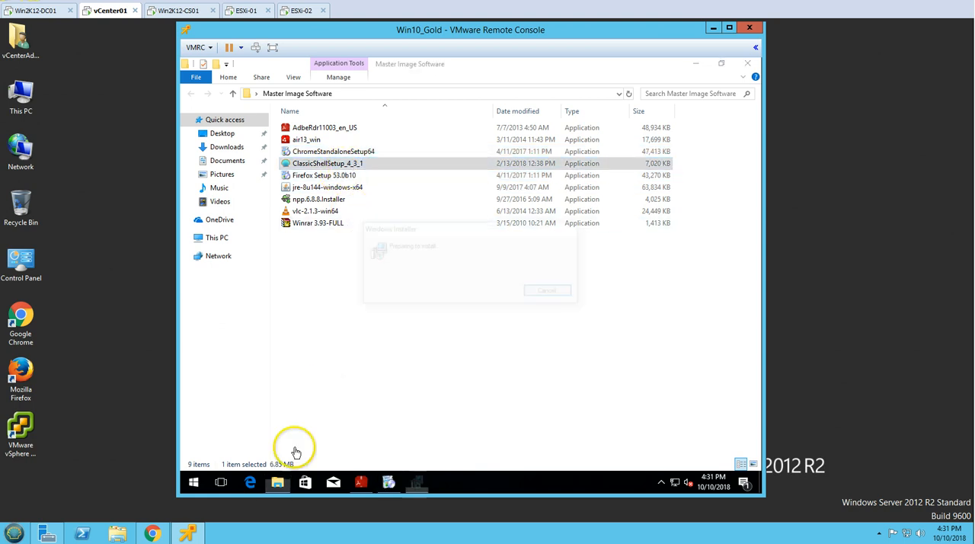
left_click(278, 483)
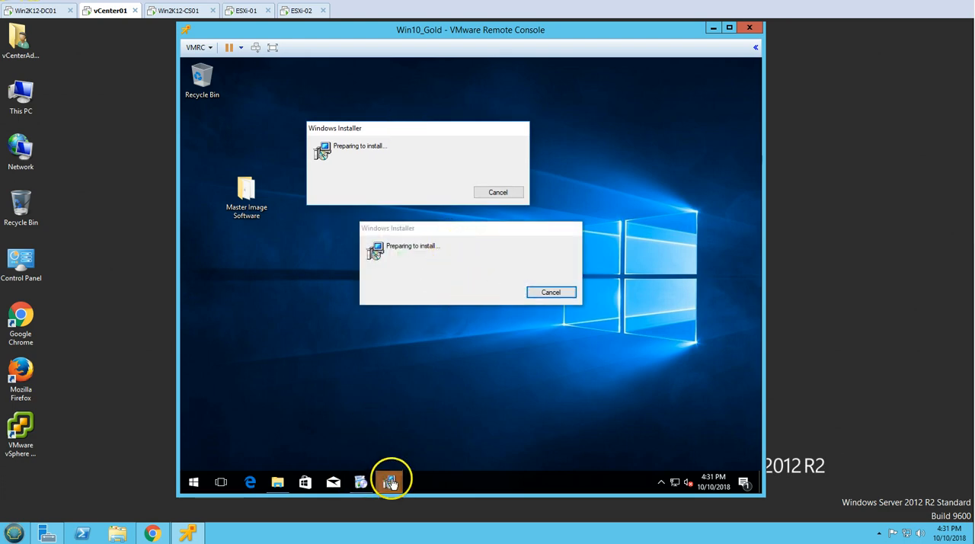
Accept the Classic Shell license agreement and start its installation with the default features, start menu folder and location
mouse_move(396, 480)
left_click(421, 448)
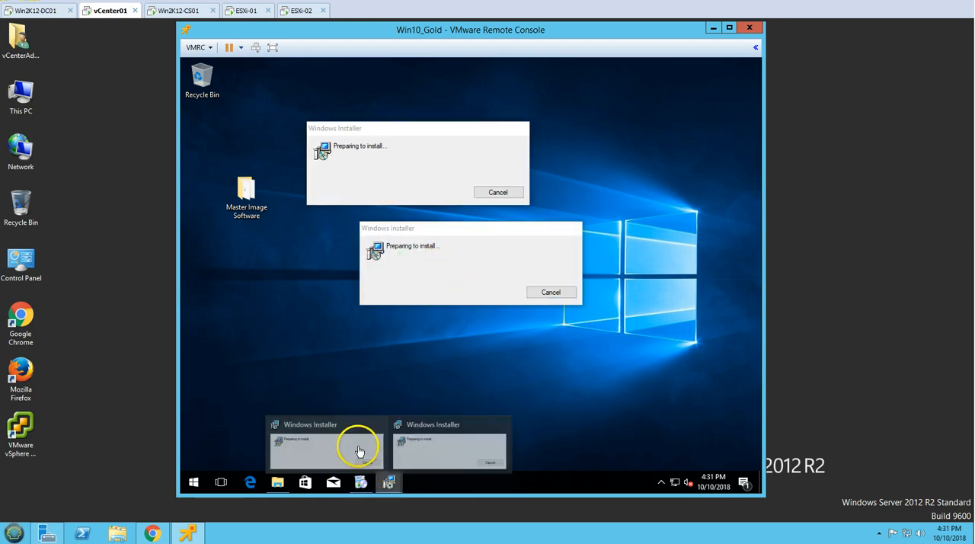
left_click(361, 478)
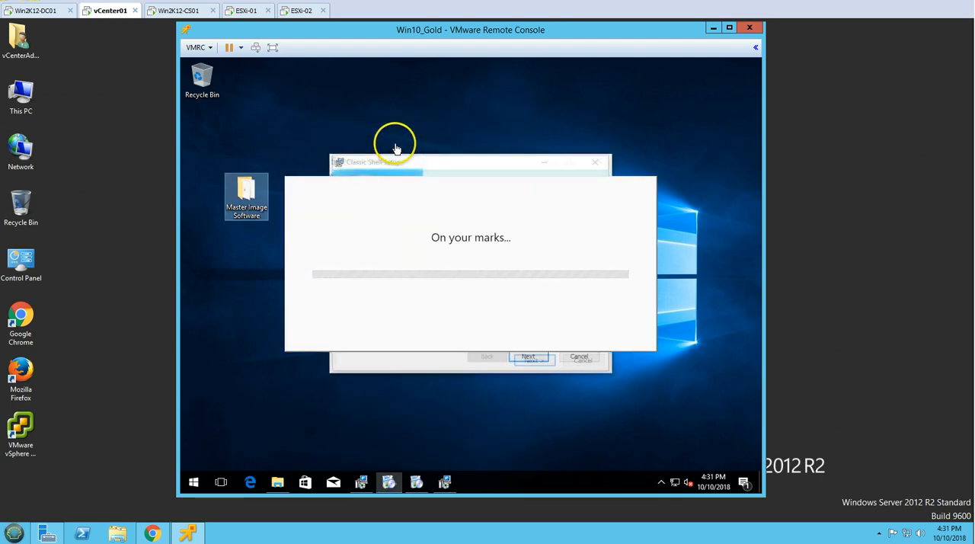
left_click(523, 359)
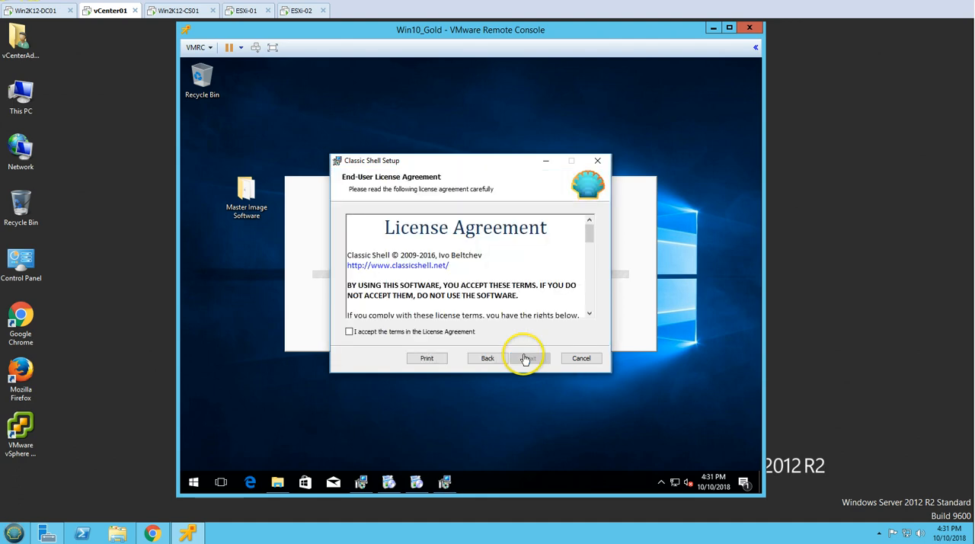
left_click(447, 333)
left_click(529, 360)
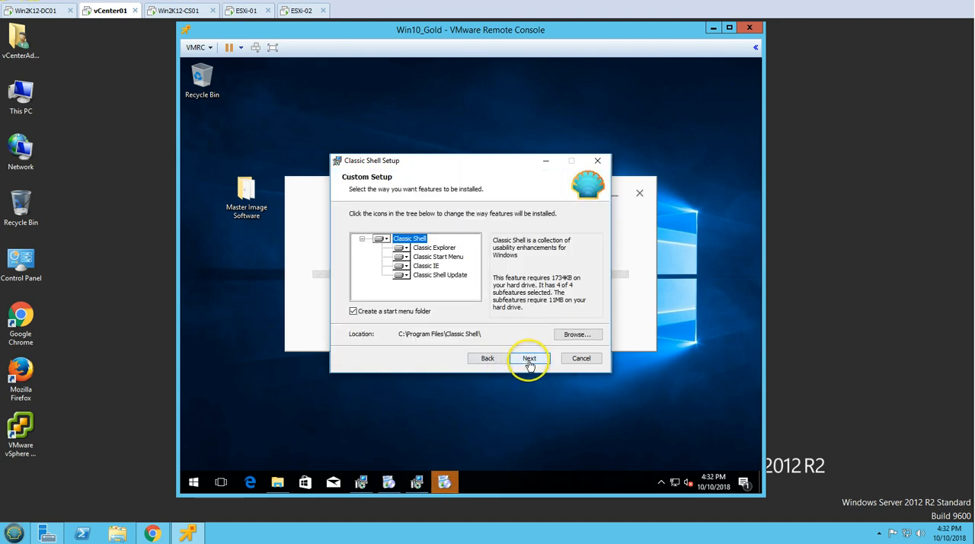
left_click(529, 359)
left_click(528, 360)
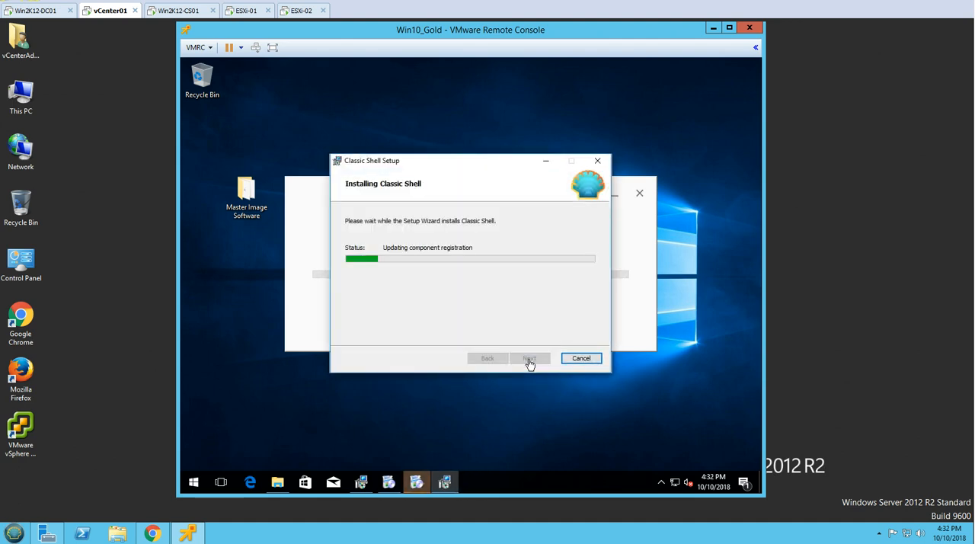
Check the Chrome installation's progress and finish the Classic Shell setup without viewing the readme file
left_click(417, 481)
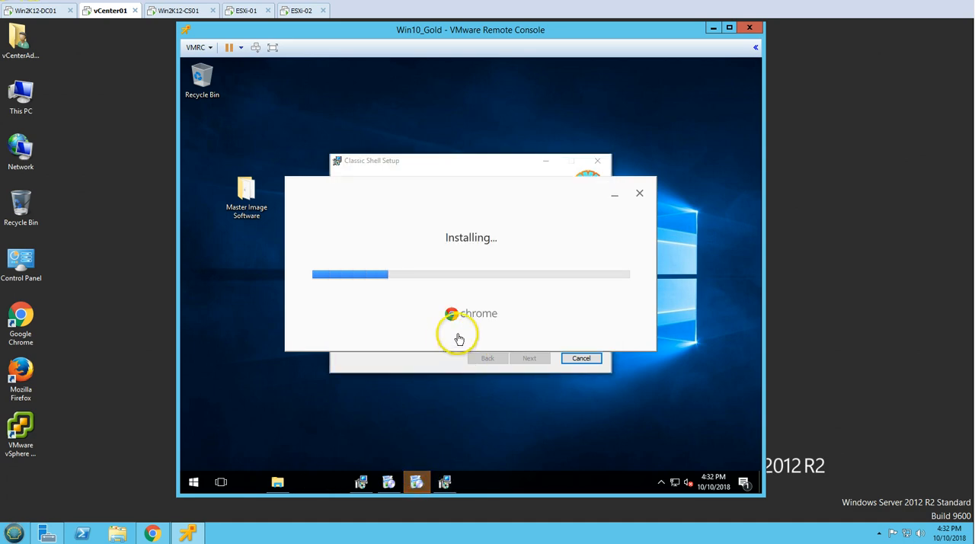
left_click(429, 367)
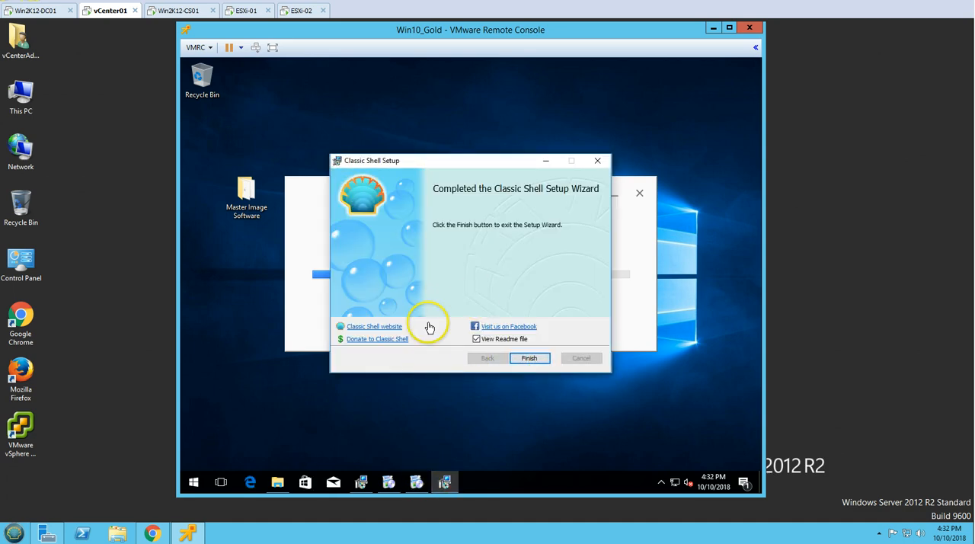
left_click(477, 340)
left_click(529, 358)
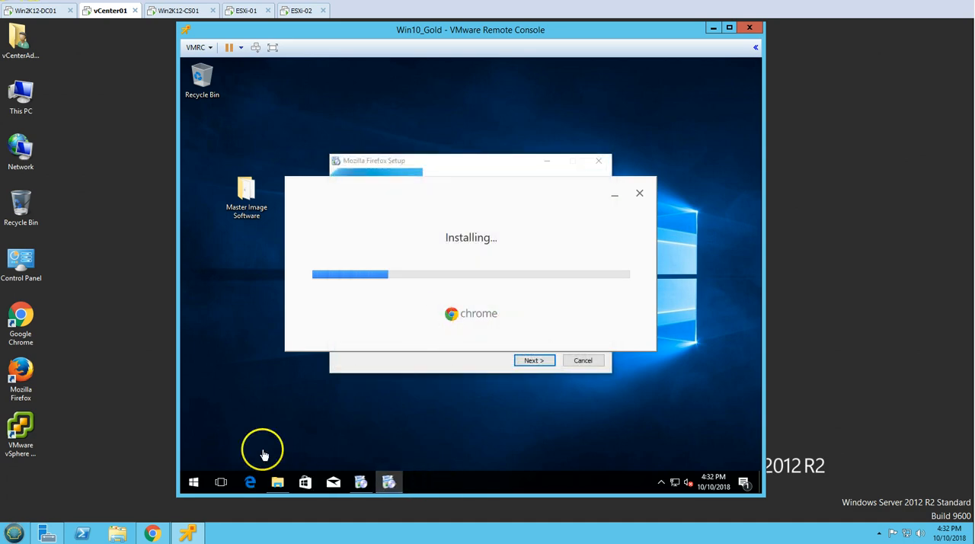
Open the Classic Start Menu settings, keep the Windows 7 style, and minimize the Chrome welcome window
left_click(194, 485)
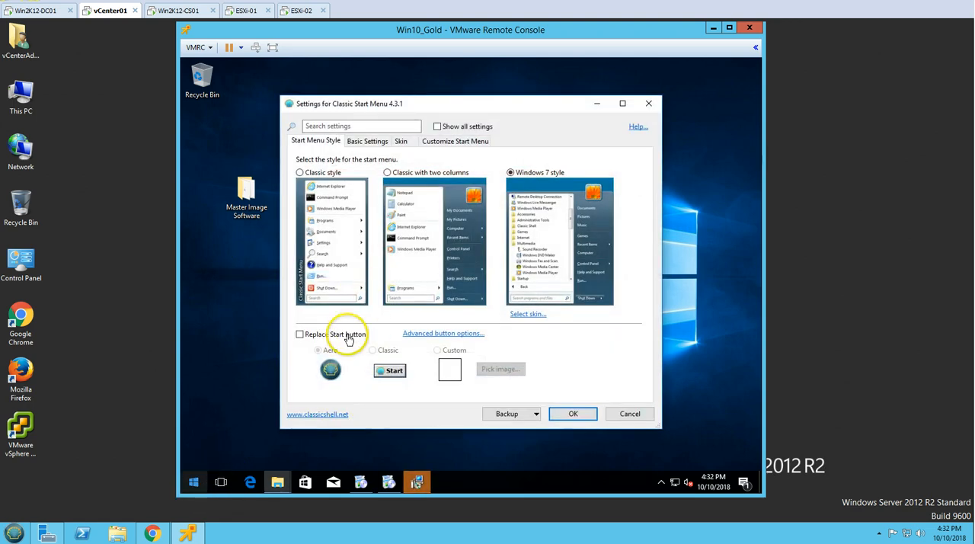
left_click(586, 419)
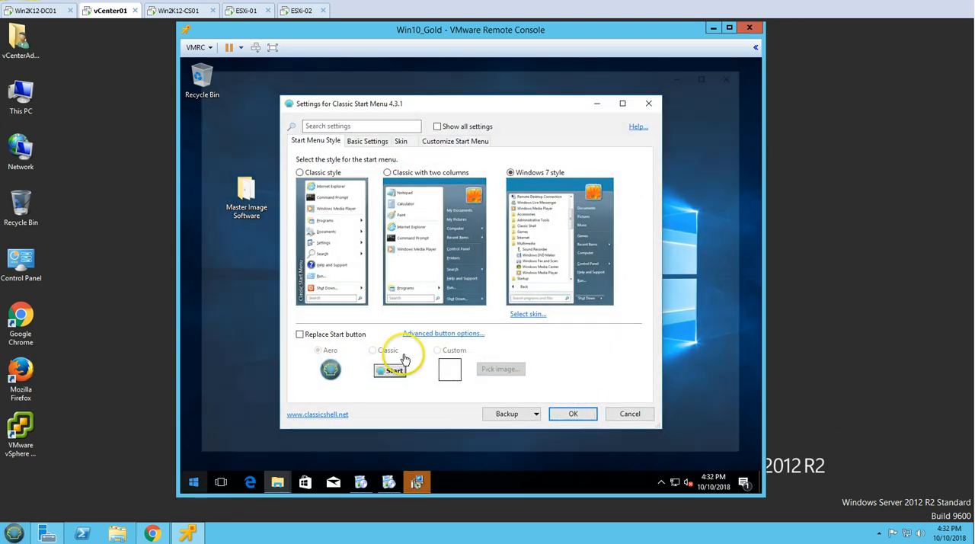
left_click(711, 74)
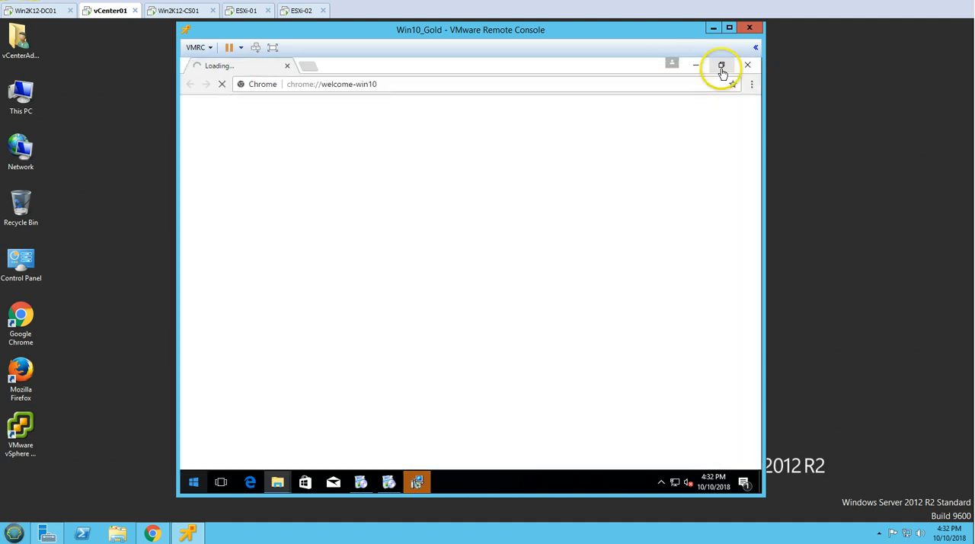
left_click(701, 65)
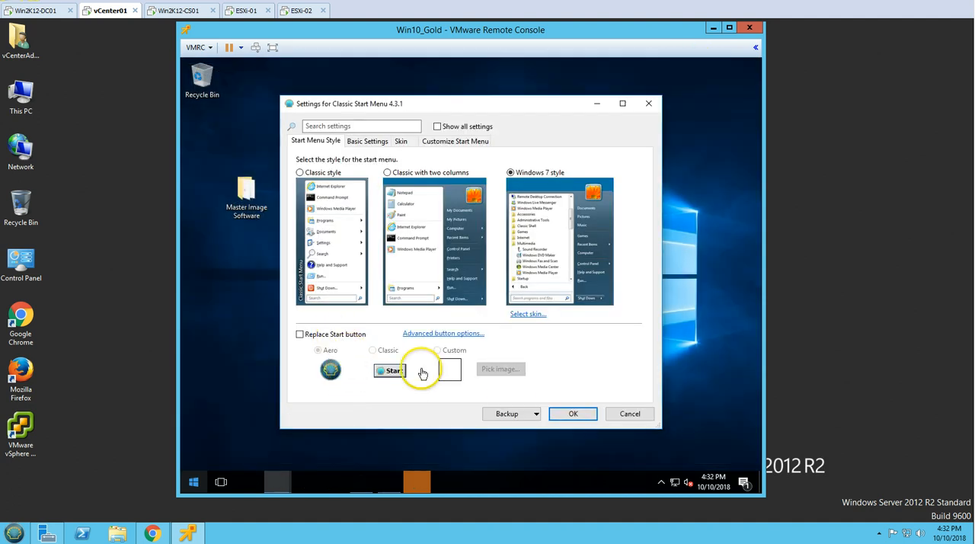
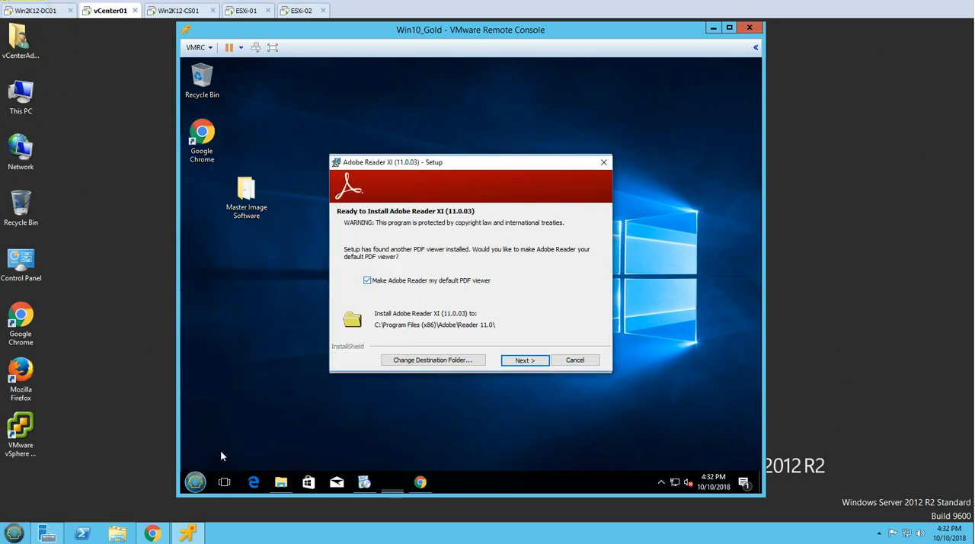
Install Adobe Reader XI as the default PDF viewer in its default folder, with updates checked and installed manually
left_click(541, 368)
left_click(472, 313)
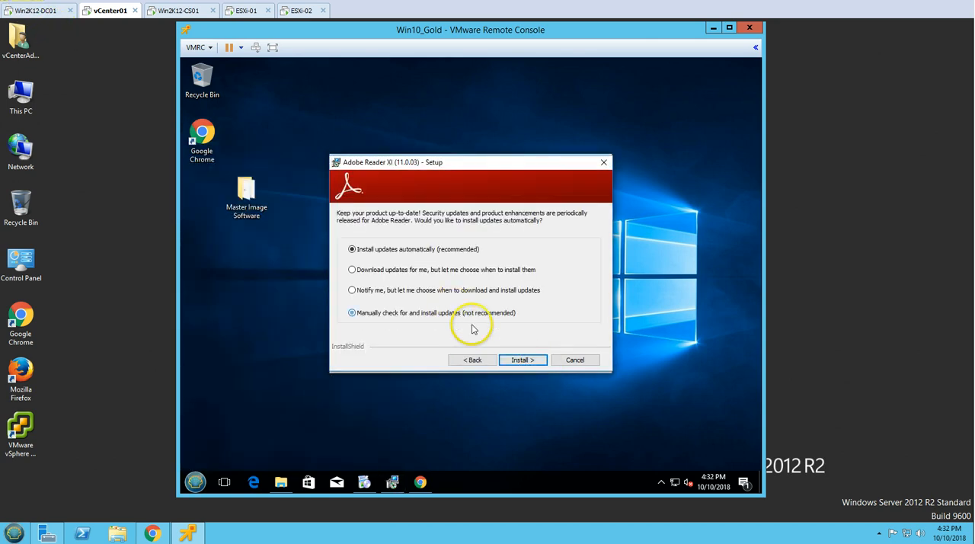
left_click(518, 363)
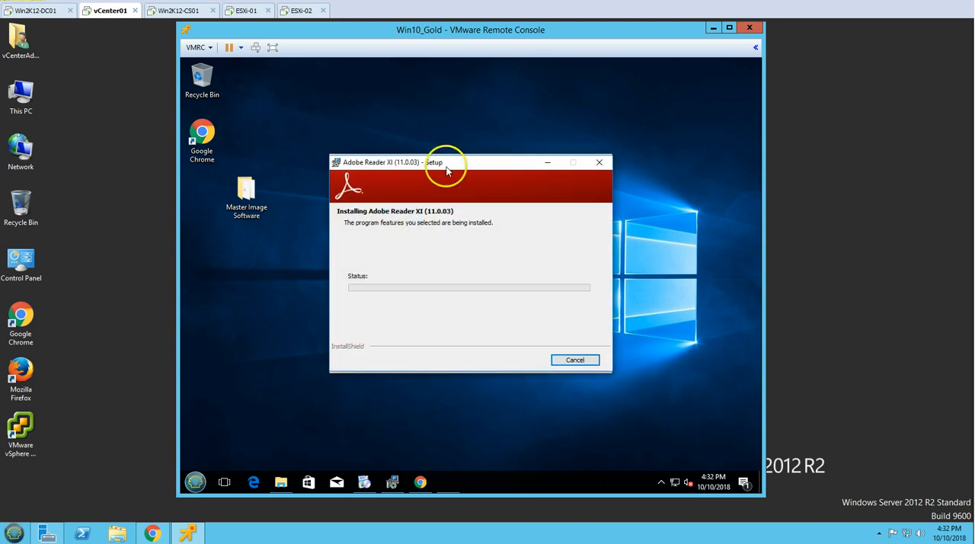
left_click_drag(449, 164, 579, 62)
Install Mozilla Firefox with the standard setup and finish the wizard with Launch Firefox now enabled
left_click_drag(444, 163, 325, 208)
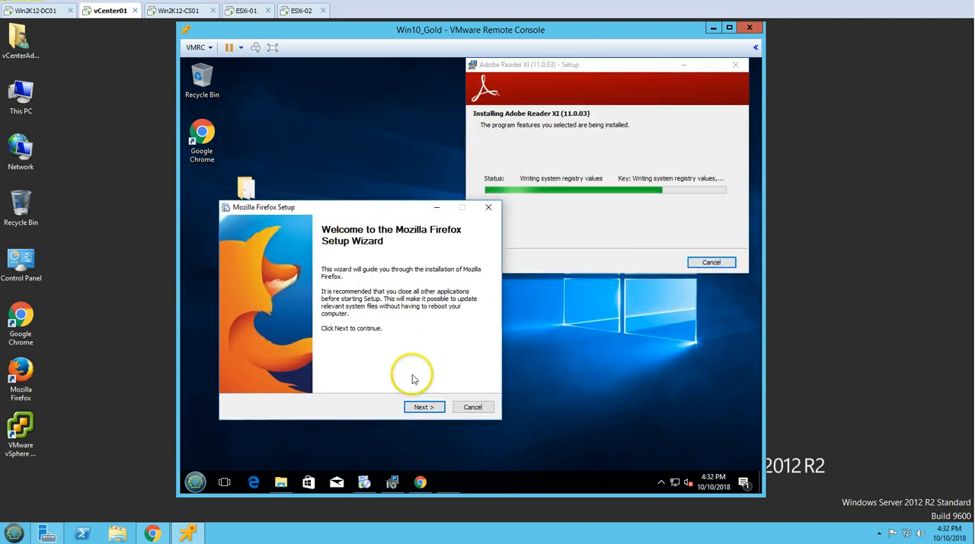
left_click(420, 409)
left_click(430, 409)
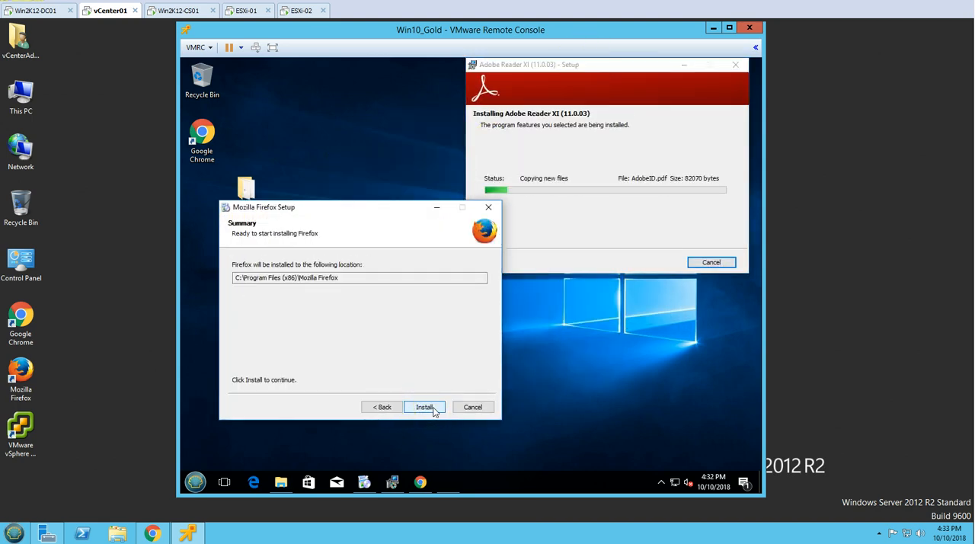
left_click(425, 407)
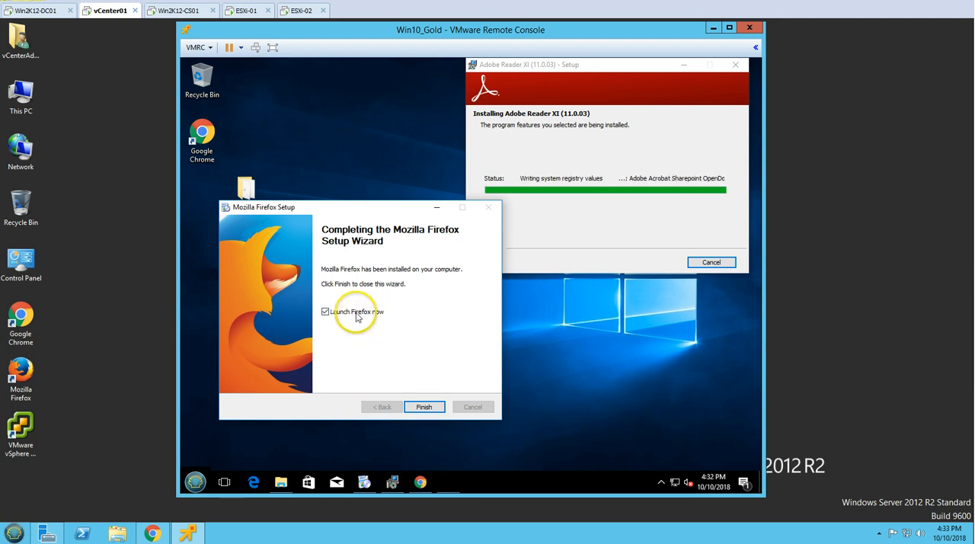
left_click(427, 408)
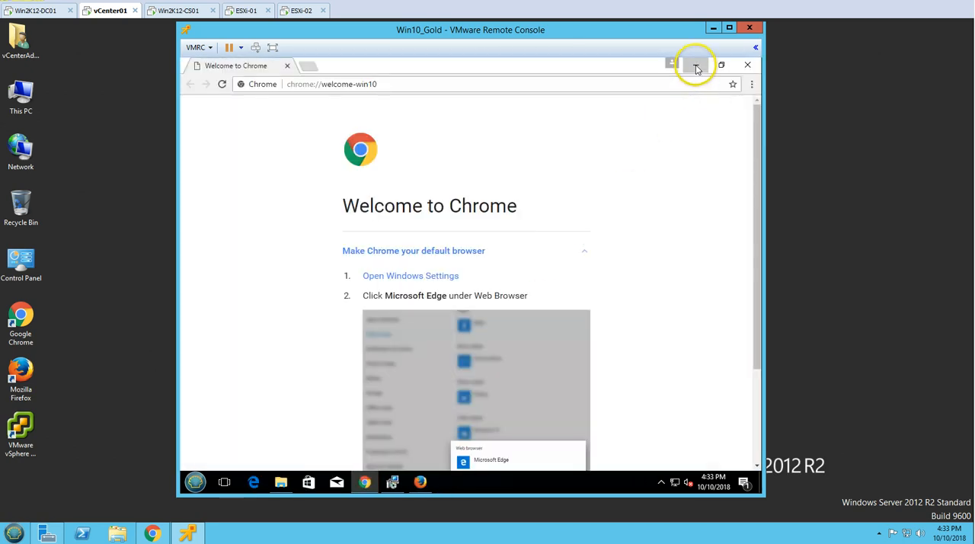
Decline Firefox's data import and default-browser offers, and close the completed Adobe Reader setup
left_click(697, 69)
left_click(380, 257)
left_click(525, 356)
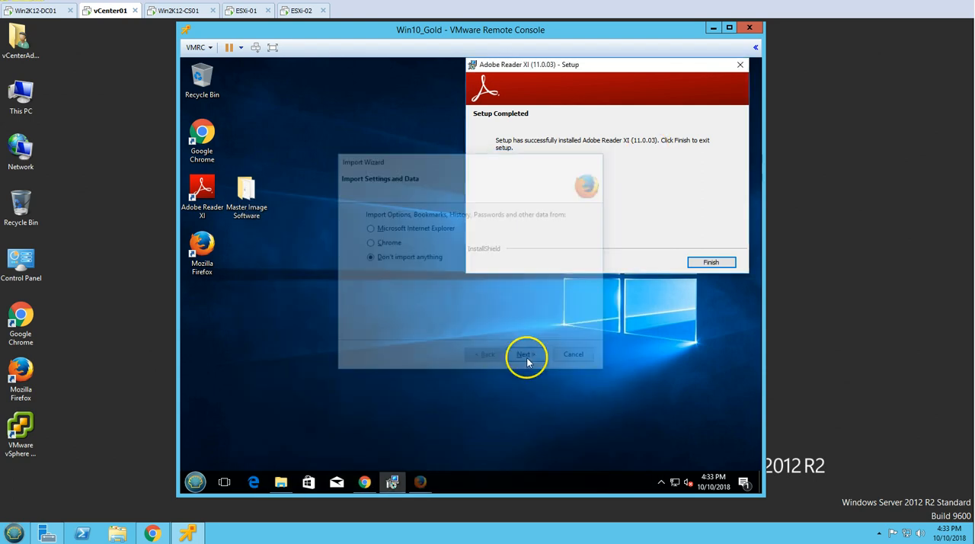
left_click(709, 262)
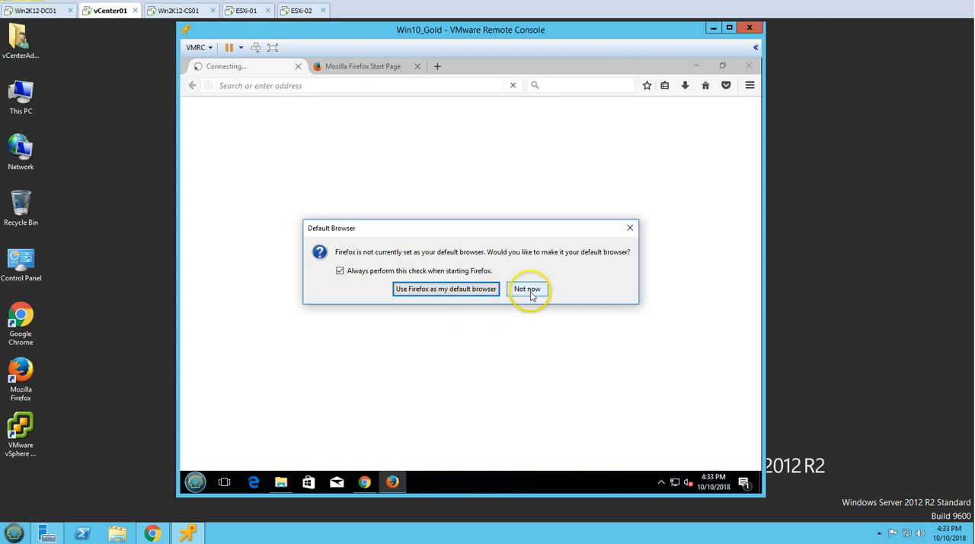
left_click(528, 290)
Open the About Google Chrome page to check for updates, and minimize the Chrome and Firefox windows
left_click(355, 488)
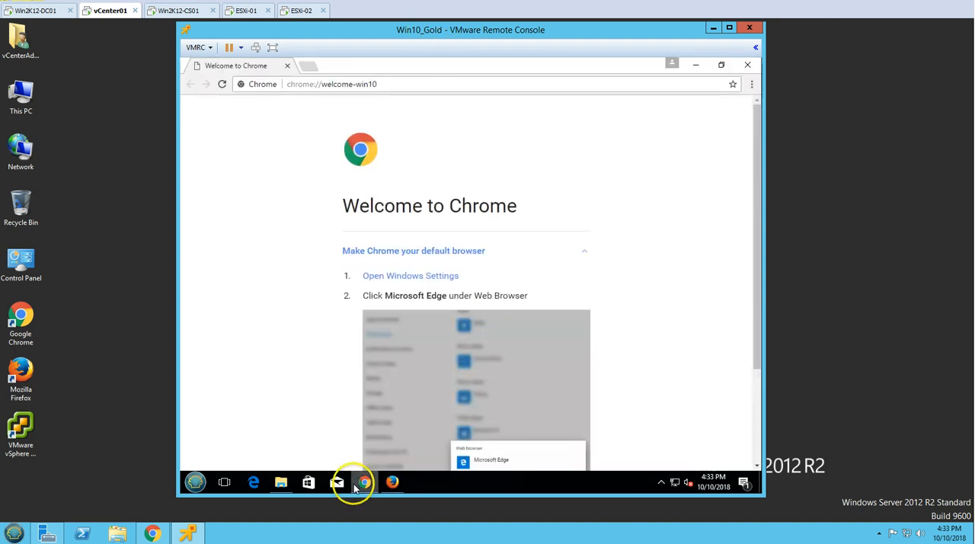
left_click(751, 84)
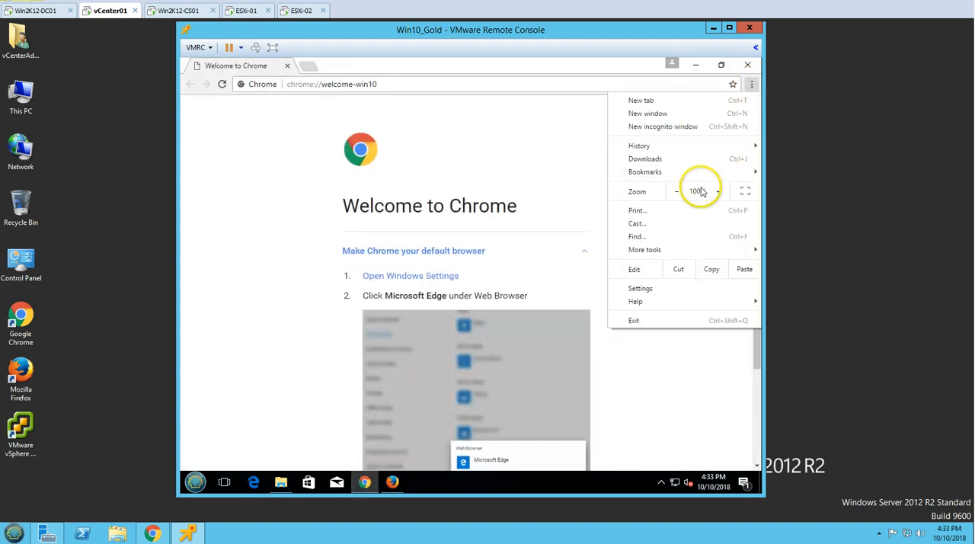
mouse_move(642, 308)
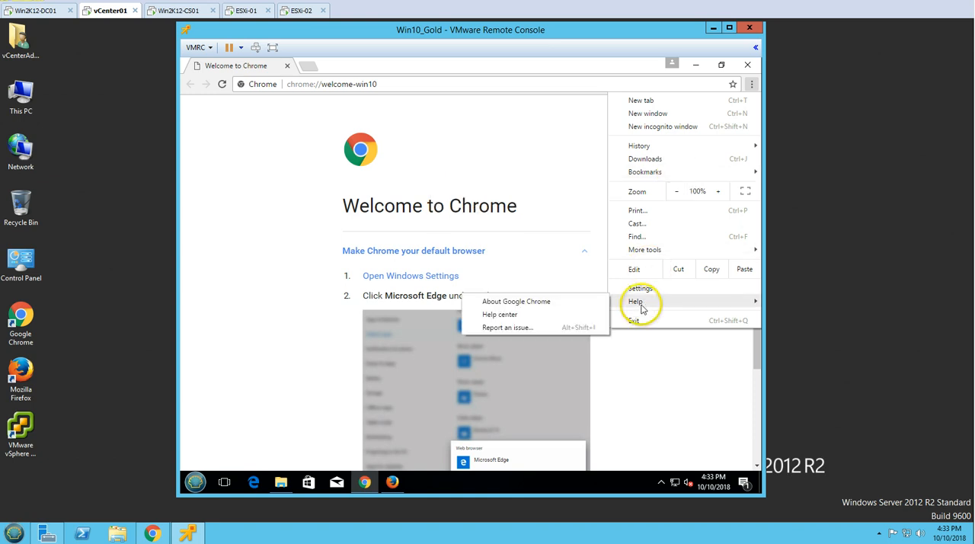
left_click(572, 302)
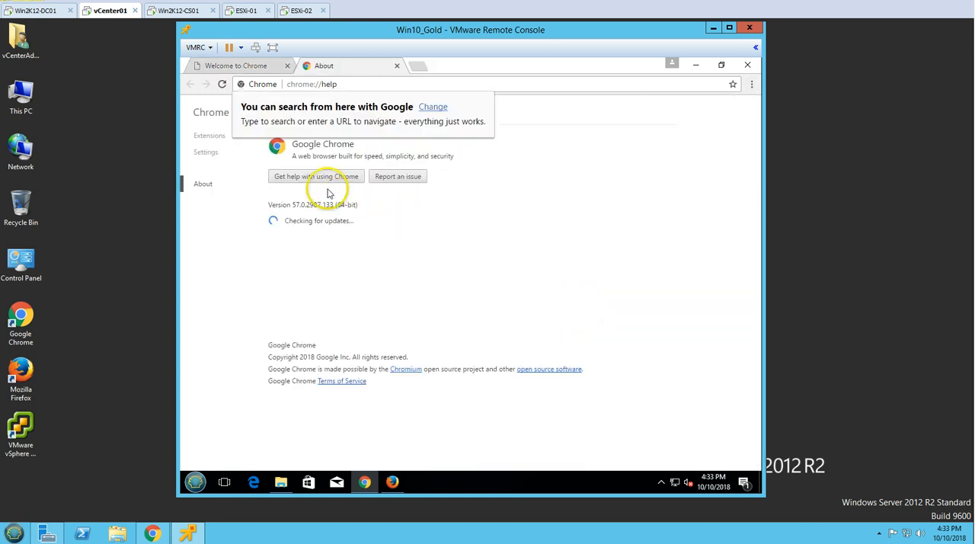
left_click(358, 480)
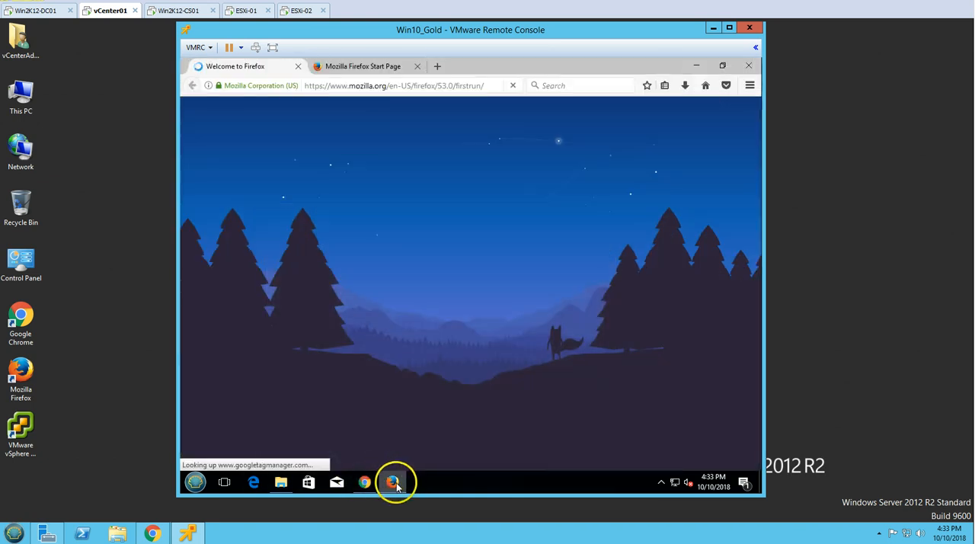
left_click(393, 481)
Launch the air13_win installer from the Master Image Software folder
left_click(281, 482)
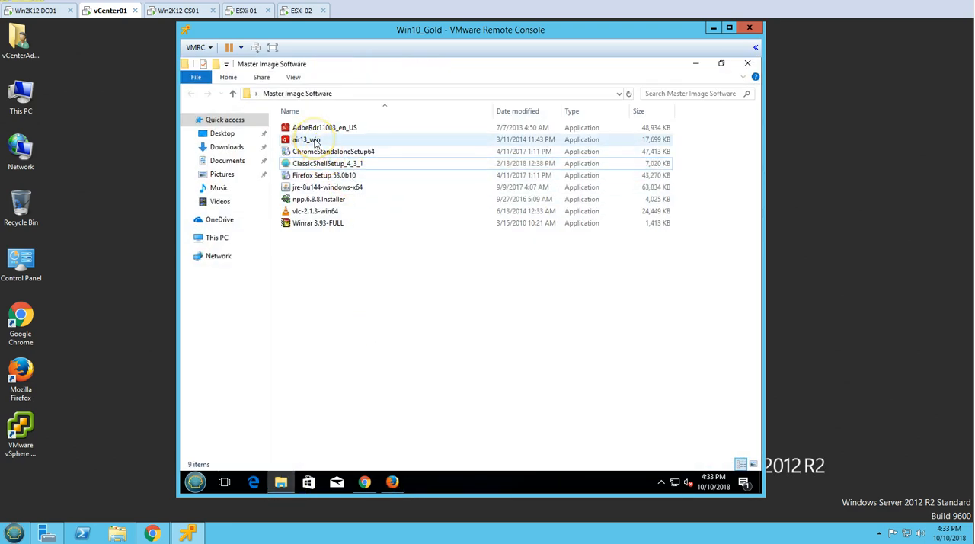
left_click(315, 141)
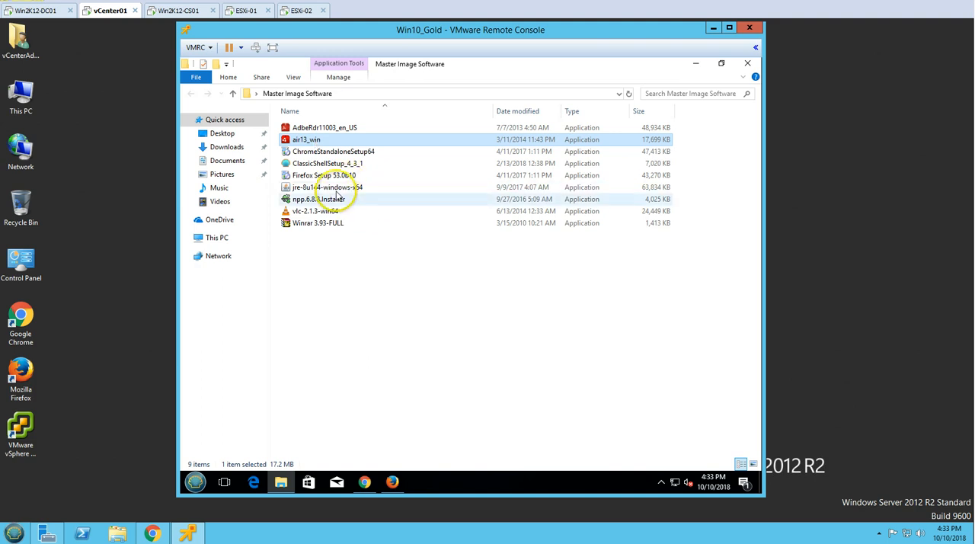
left_click(333, 191)
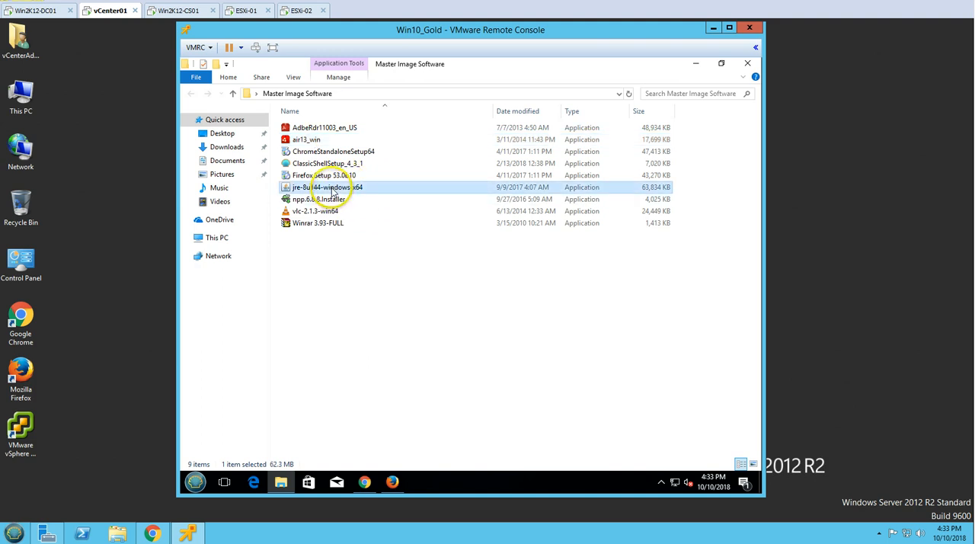
Delete the Adobe Reader, Chrome, Classic Shell and Firefox installer files from the Master Image Software folder
left_click(326, 131)
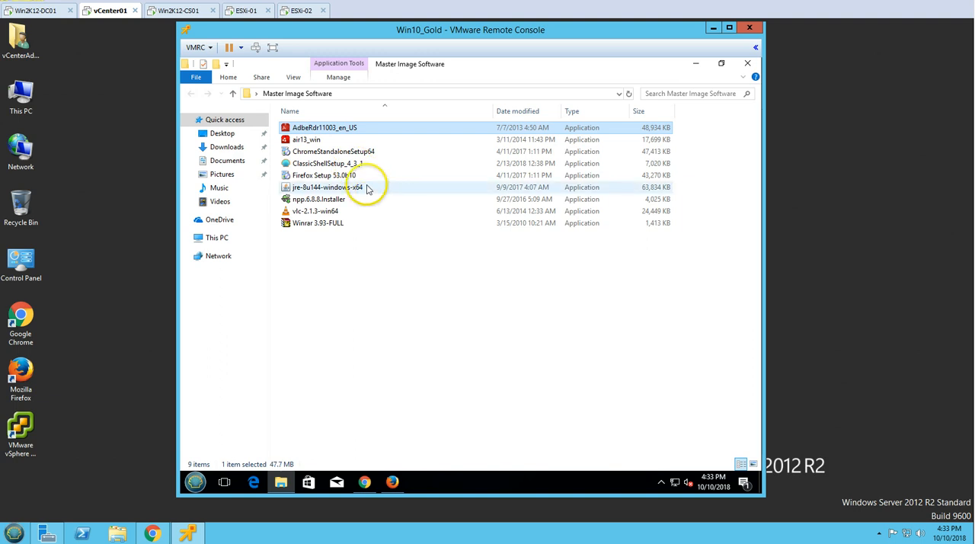
key("Delete")
left_click(323, 140)
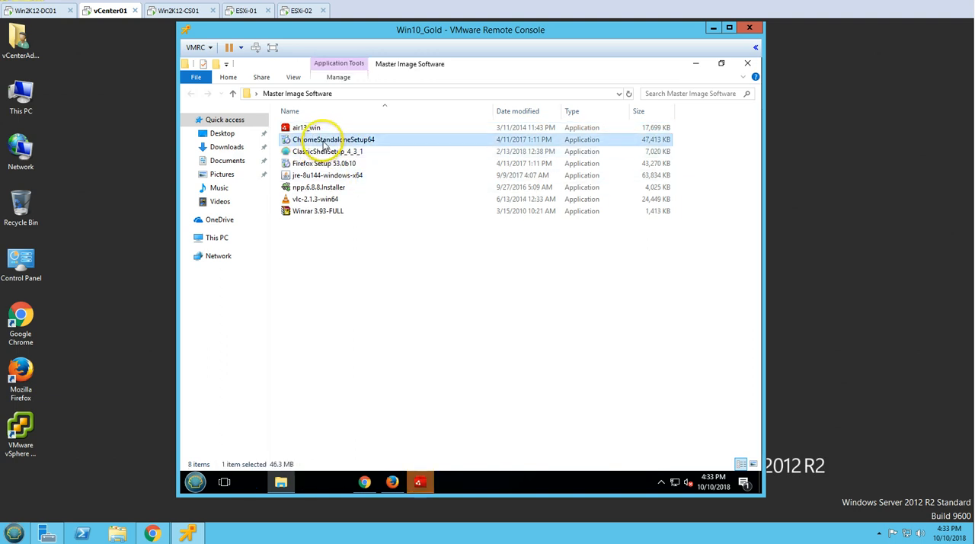
key("Delete")
left_click(327, 140)
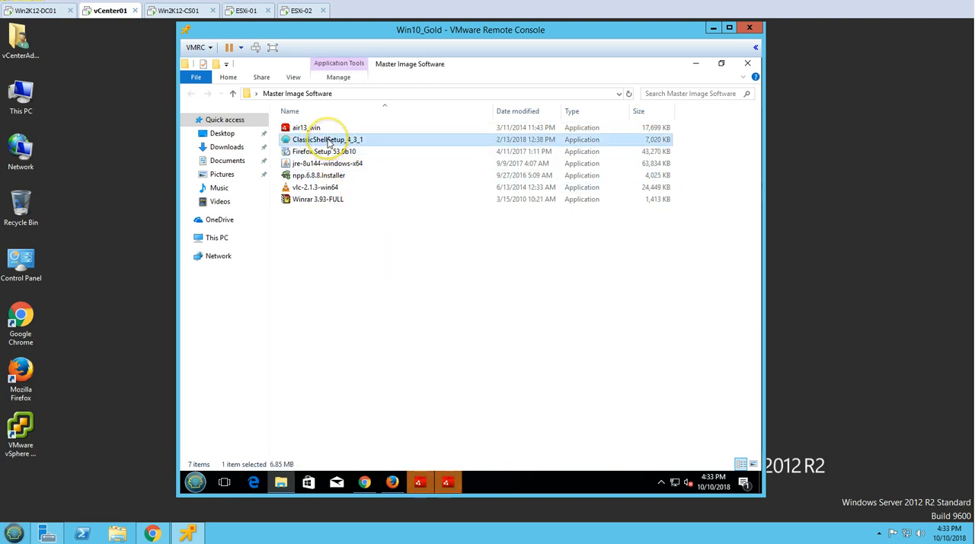
key("Delete")
key("Delete")
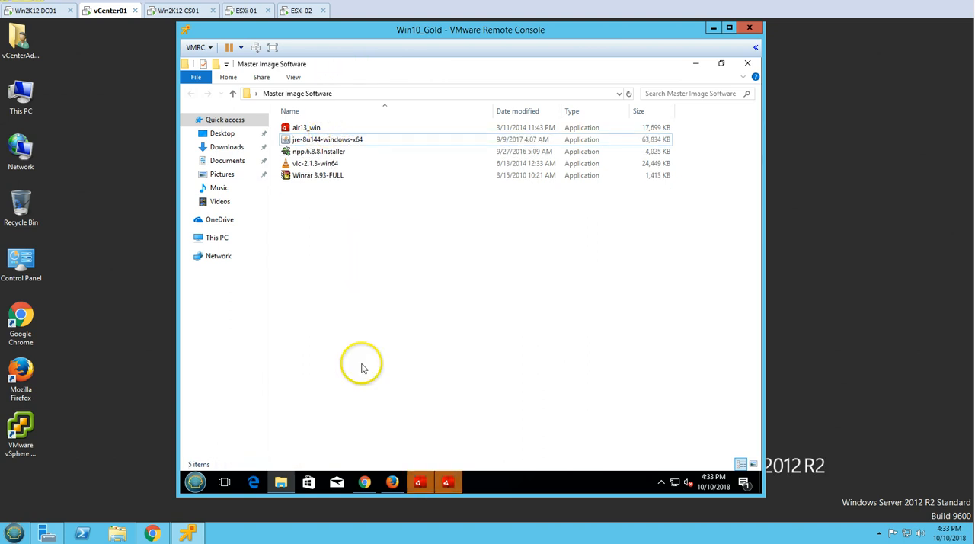
Accept the Adobe AIR license to start its installation and cancel the duplicate Adobe AIR setup
left_click(282, 482)
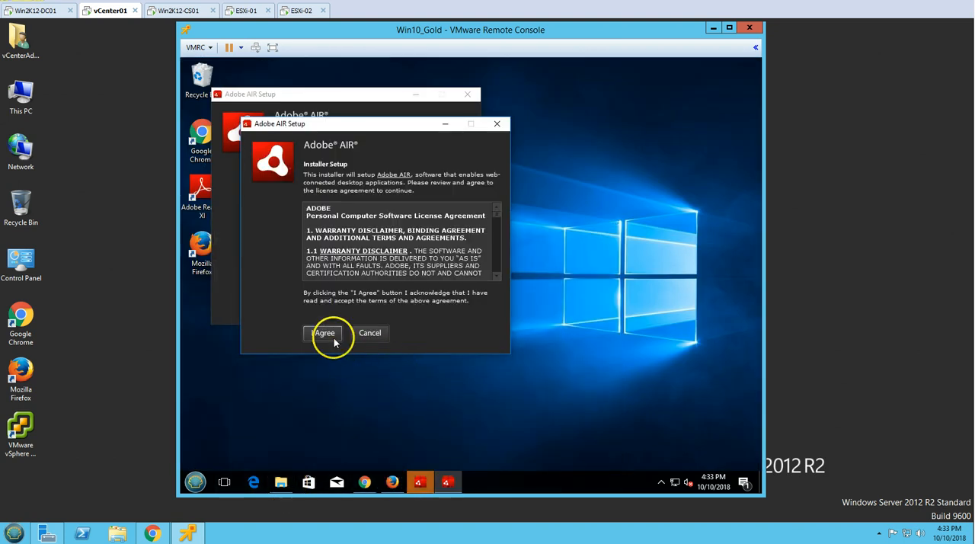
left_click(323, 333)
left_click_drag(364, 138, 490, 211)
left_click(337, 229)
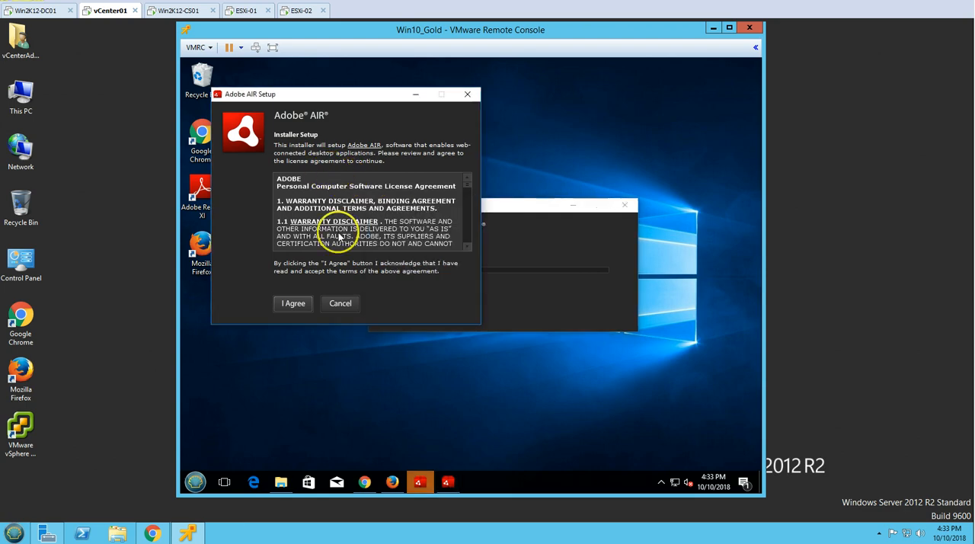
left_click(341, 303)
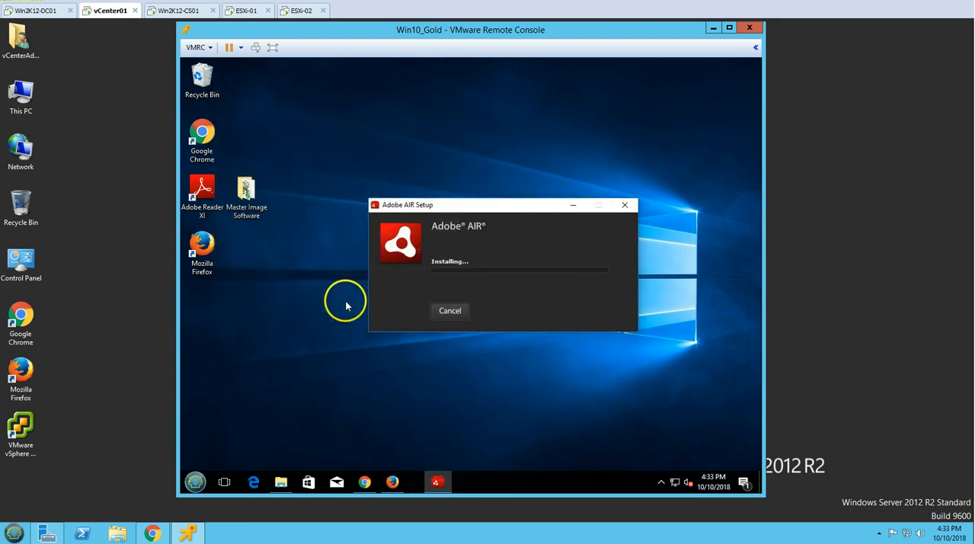
Check the Firefox and Chrome windows while Adobe AIR installs, and minimize them again
left_click(393, 483)
left_click(392, 483)
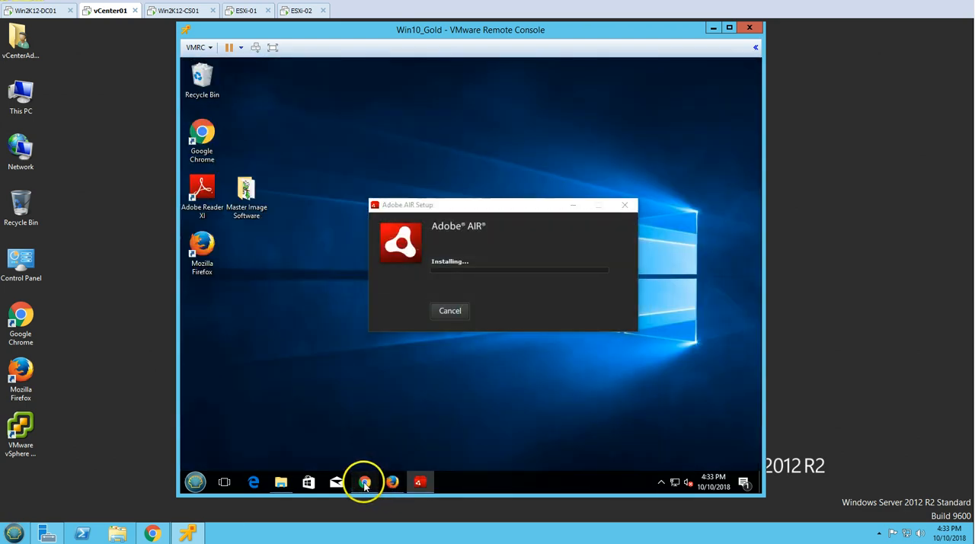
left_click(365, 482)
left_click(393, 483)
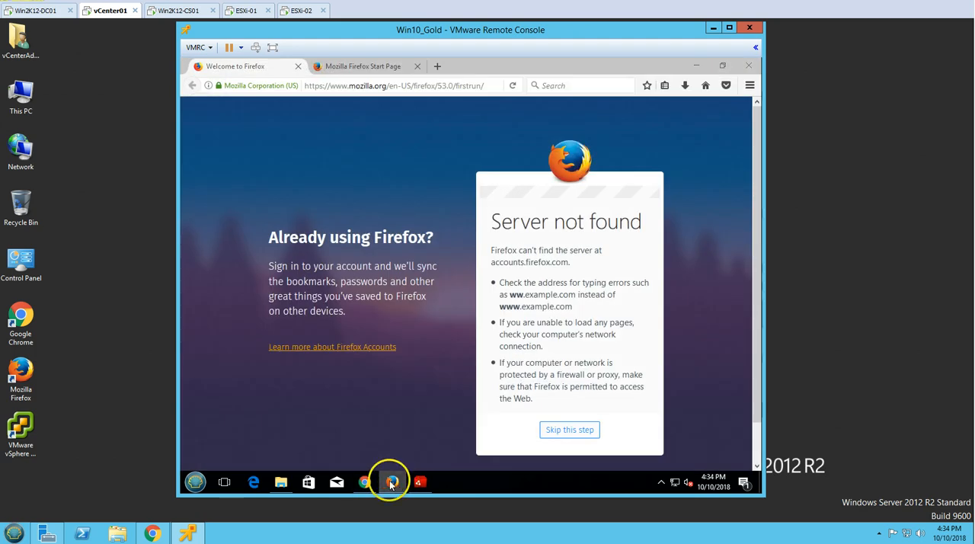
left_click(389, 483)
left_click(366, 483)
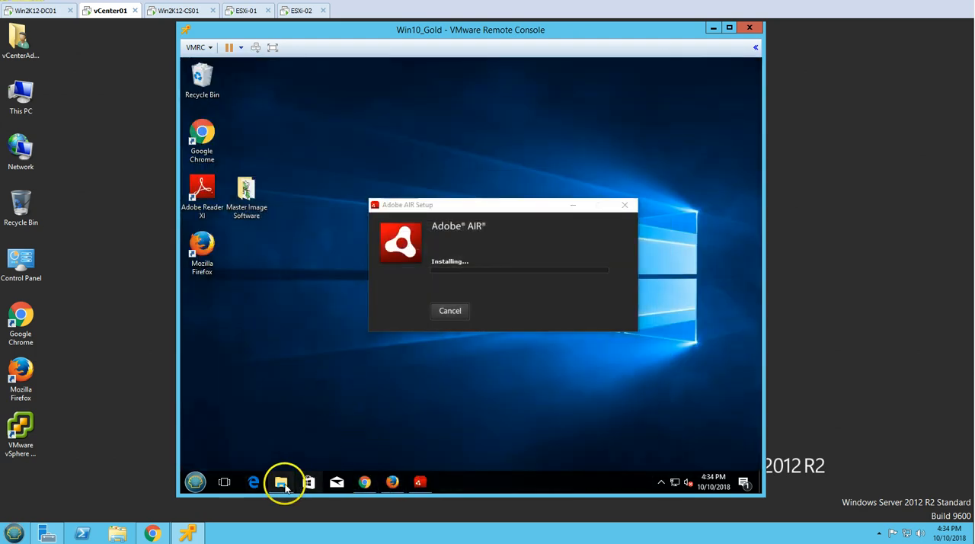
Launch the jre-8u144-windows-x64 and npp.6.8.8 installers from the Master Image Software folder
left_click(281, 482)
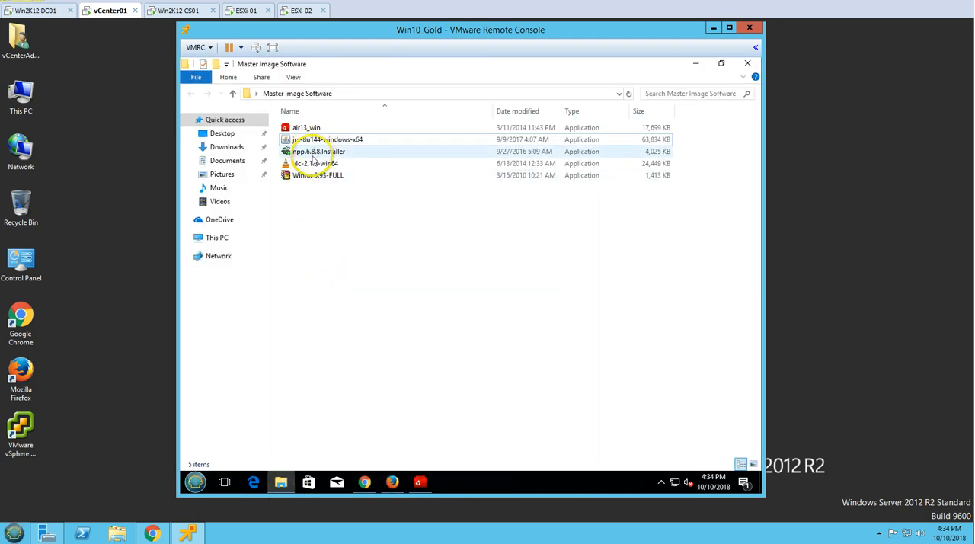
left_click(317, 140)
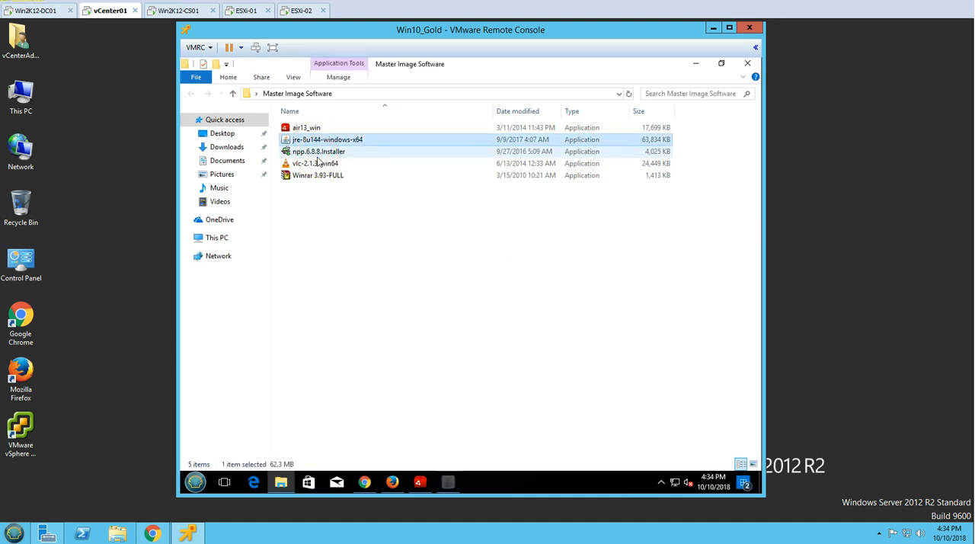
double_click(319, 152)
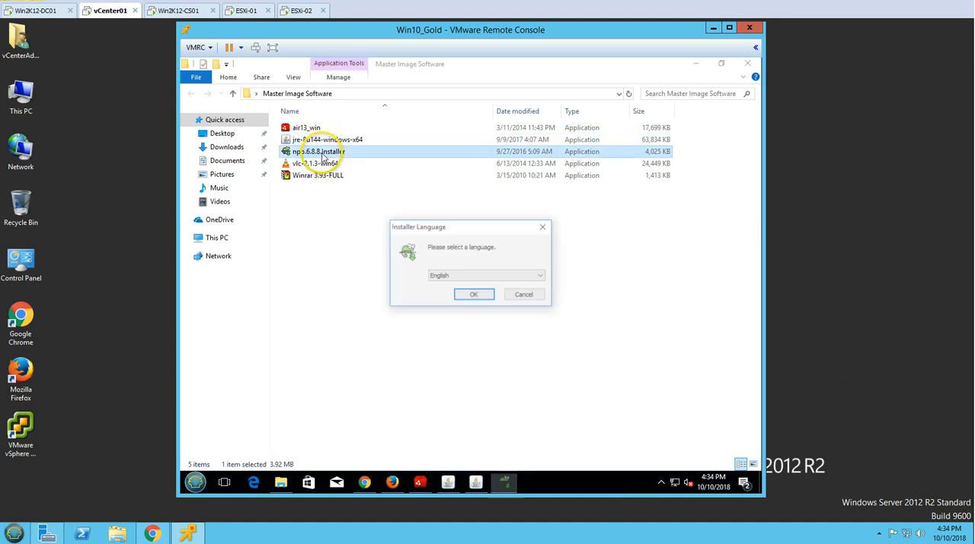
Install Notepad++ v6.8.8 in English with the default location and components, adding a desktop shortcut
left_click(476, 297)
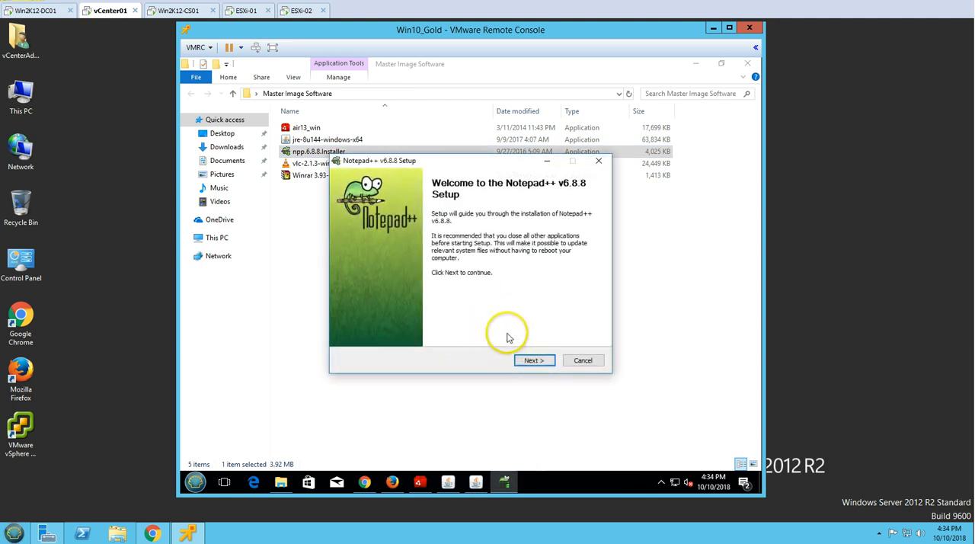
left_click(534, 361)
left_click(534, 361)
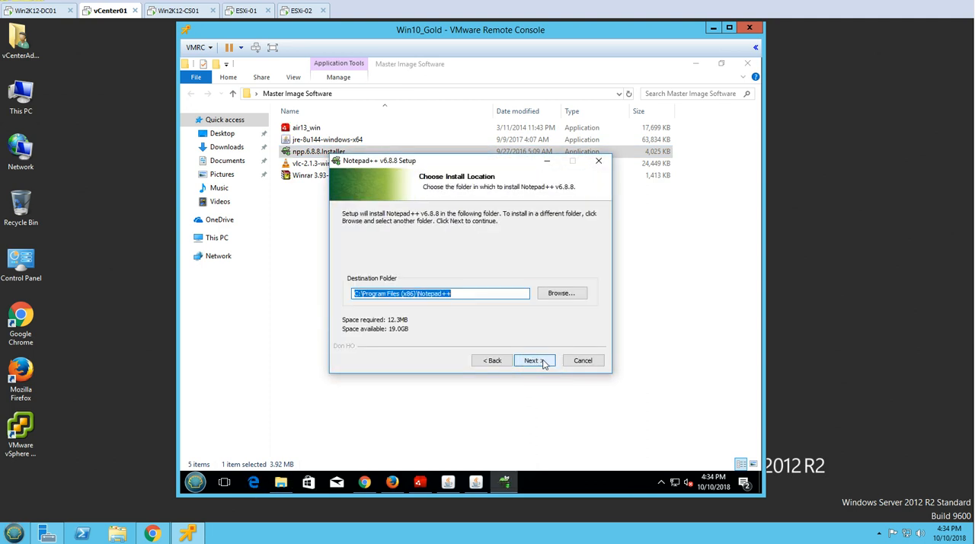
left_click(534, 360)
left_click(533, 360)
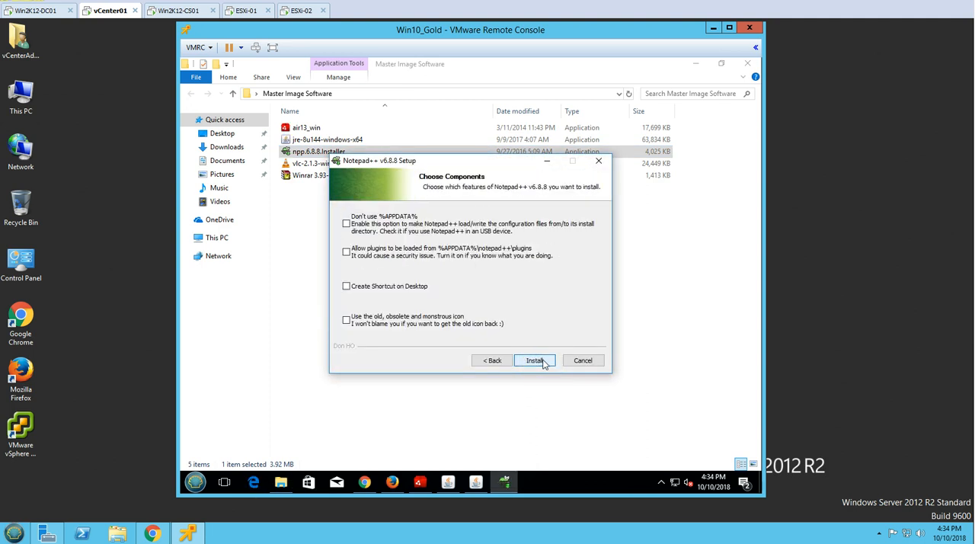
left_click(420, 290)
left_click(540, 361)
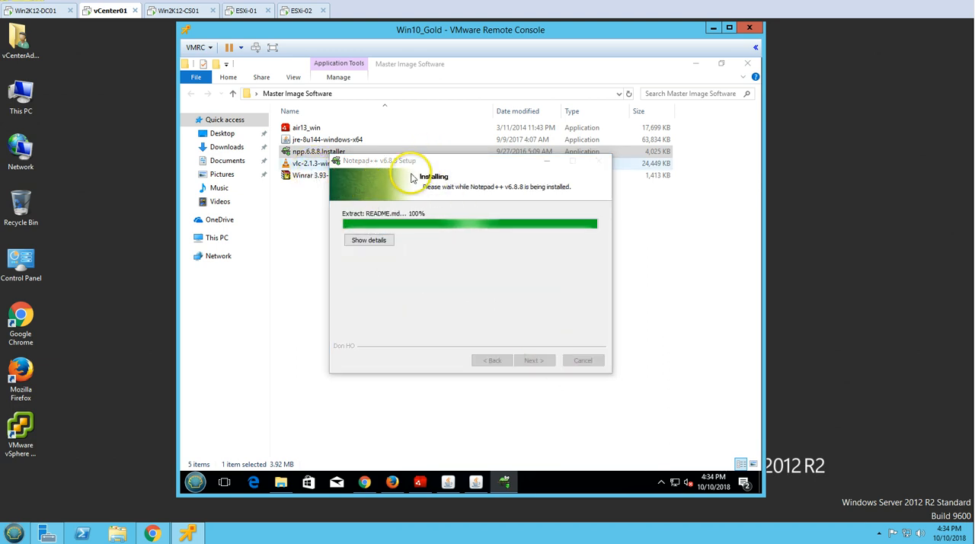
Install WinRAR 3.93 with a desktop shortcut and close its program group folder
double_click(312, 176)
left_click(444, 366)
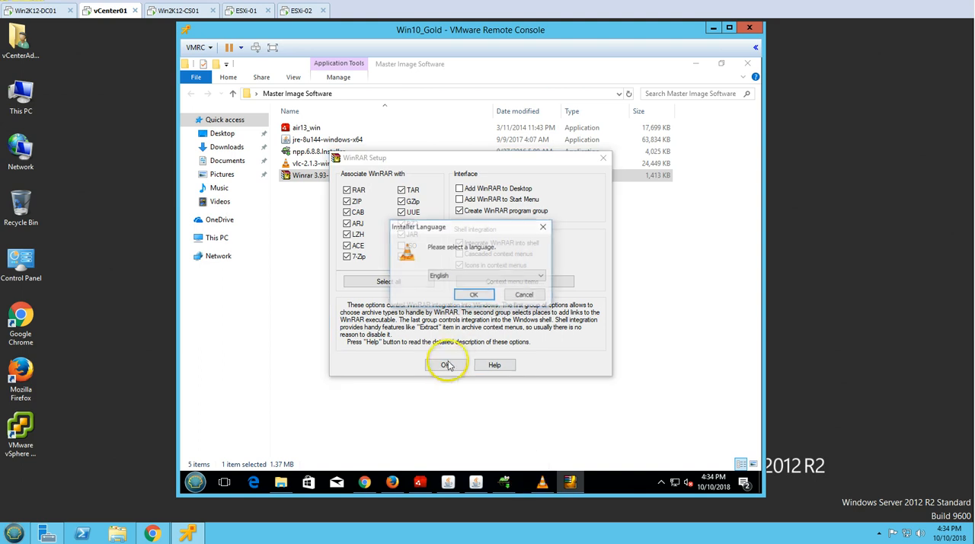
left_click(472, 189)
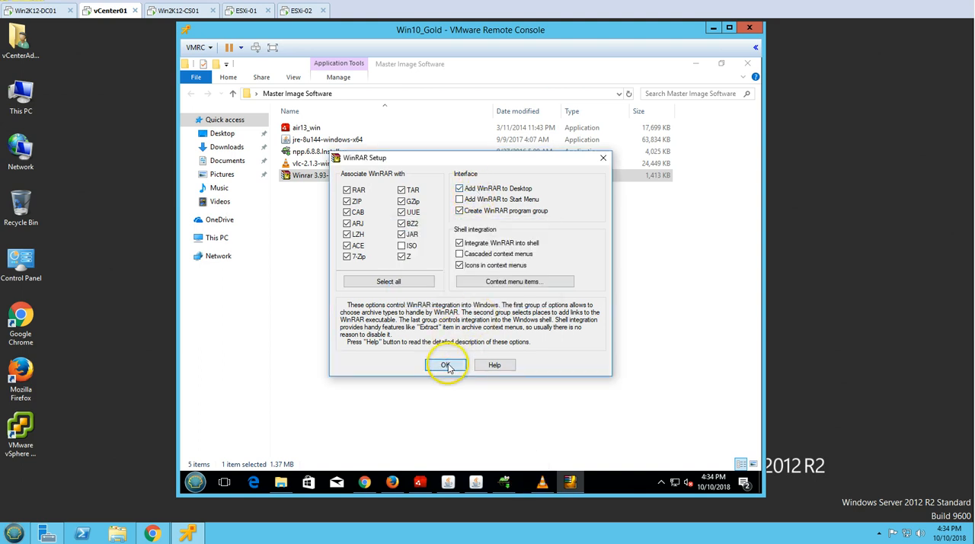
left_click(448, 366)
left_click(468, 365)
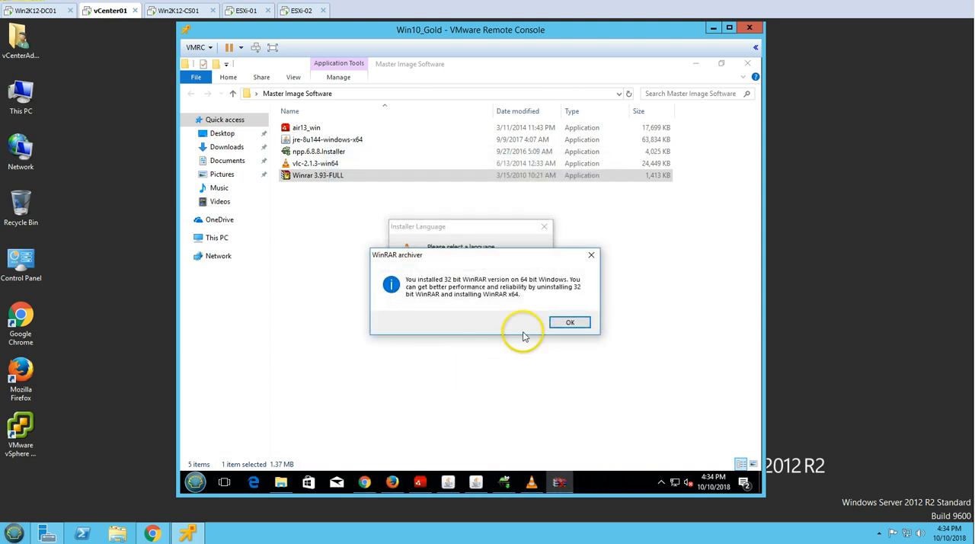
left_click(568, 324)
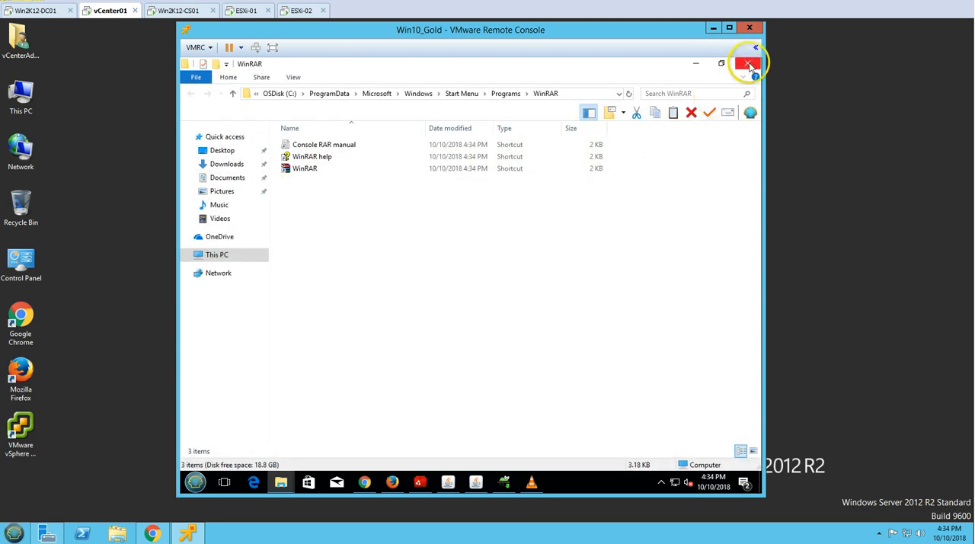
left_click(748, 64)
Start installing VLC media player 2.1.3 in English with the default components and location
left_click(481, 297)
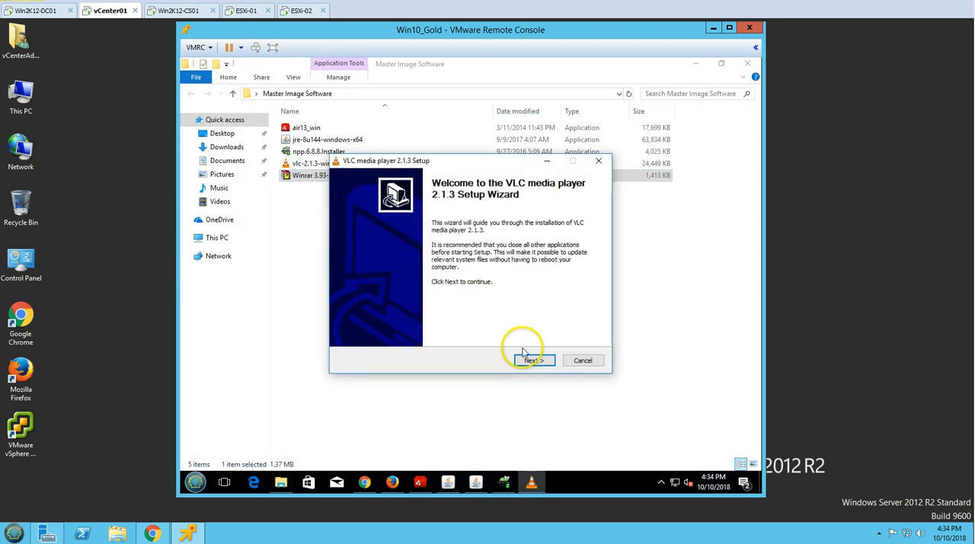
left_click(535, 362)
left_click(539, 362)
left_click(540, 361)
left_click(541, 362)
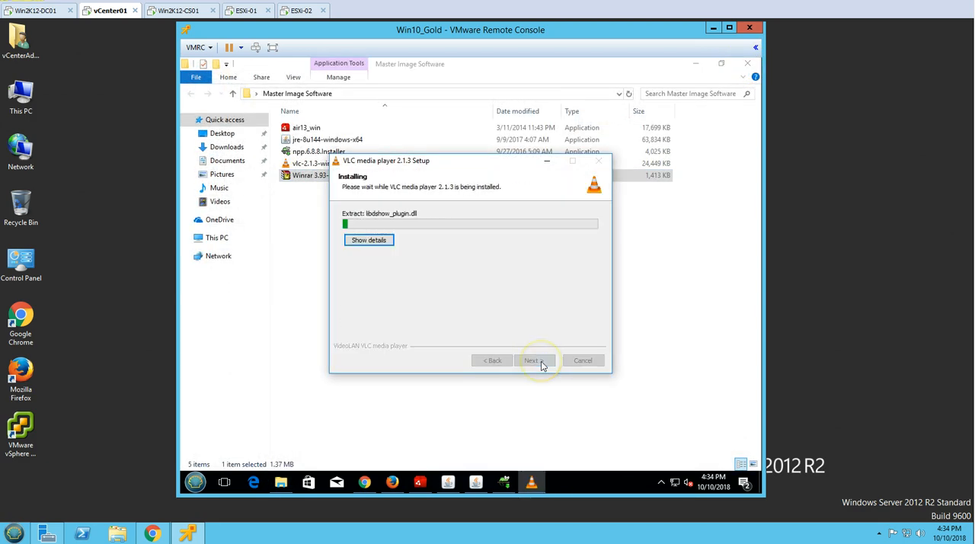
Minimize the Master Image Software folder and finish the Notepad++ v6.8.8 setup without running the program
left_click(700, 64)
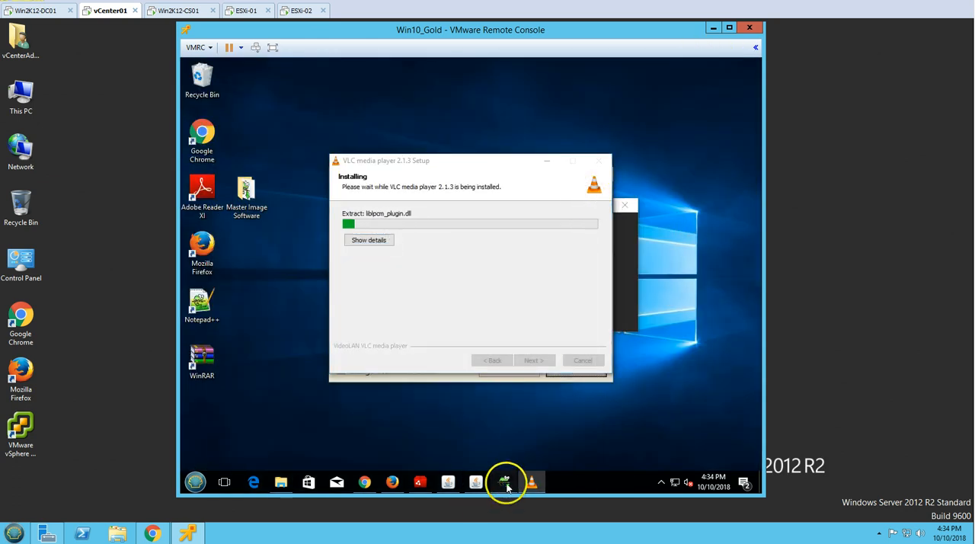
left_click(505, 482)
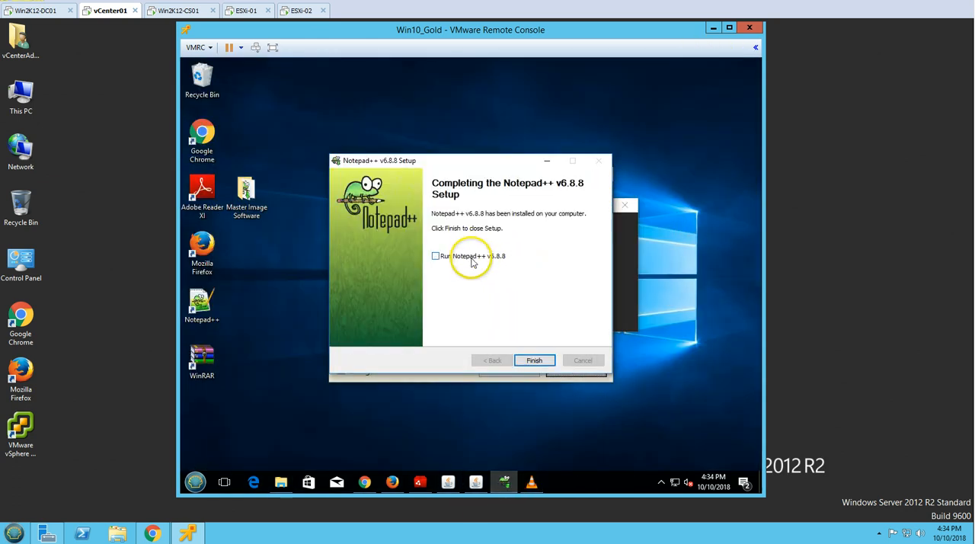
left_click(532, 357)
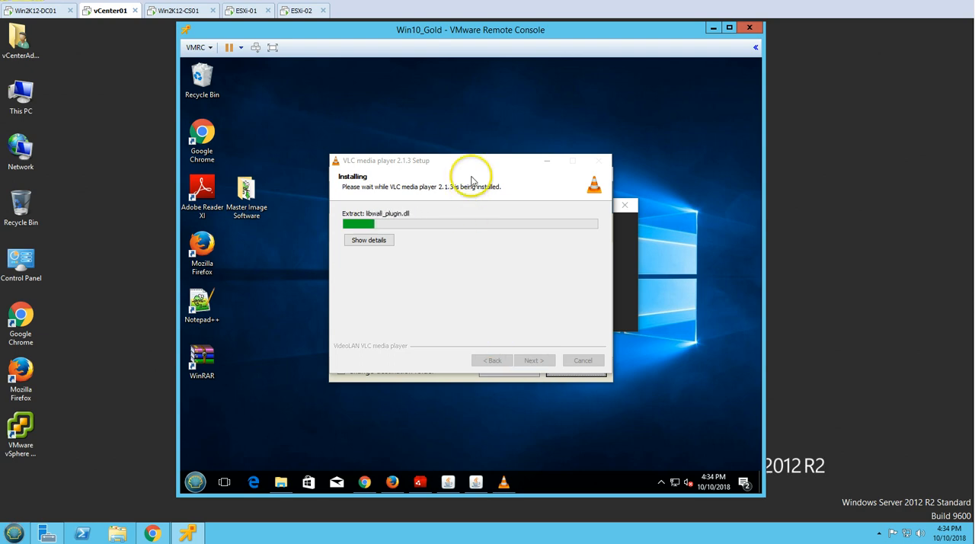
Move the VLC setup window aside, dismiss the duplicate Java installer's message, and bring the Java Setup welcome window forward
left_click_drag(473, 164, 580, 84)
left_click(404, 255)
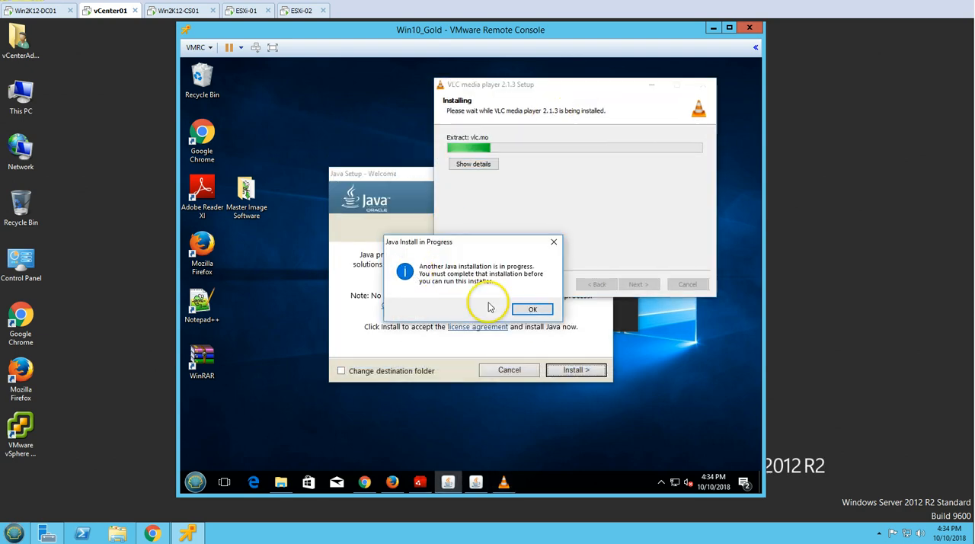
left_click(532, 308)
left_click(448, 482)
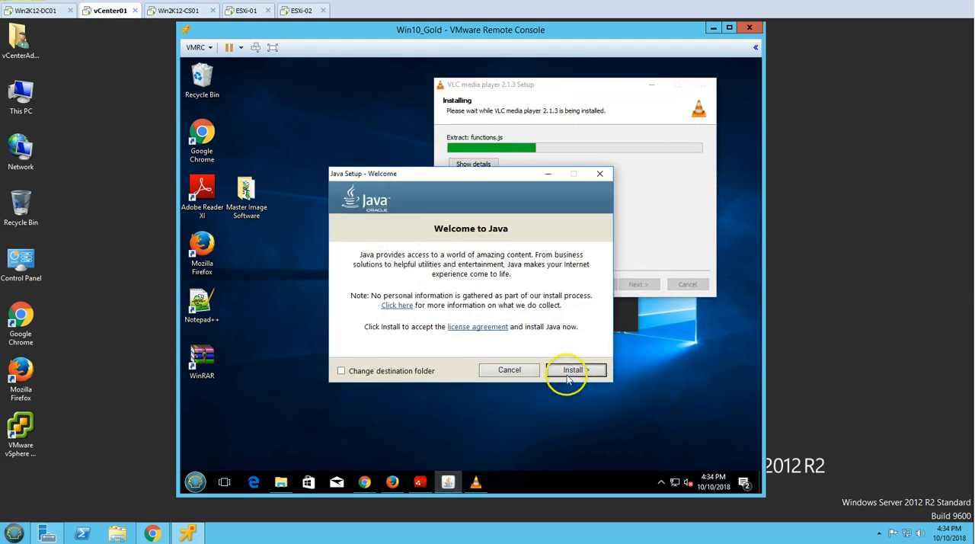
Finish the Adobe AIR and VLC media player setups, and start the Java installation in its default folder
left_click(418, 480)
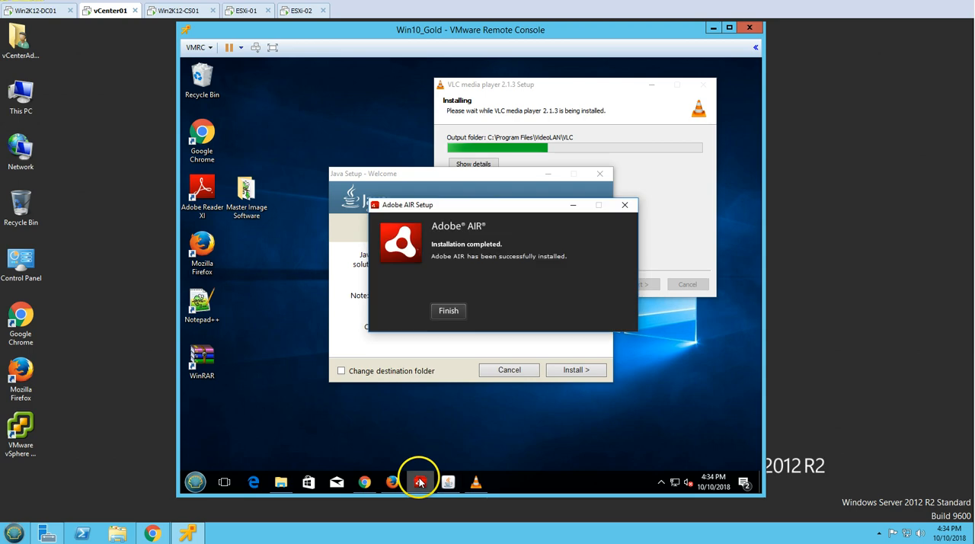
left_click(450, 311)
left_click(659, 229)
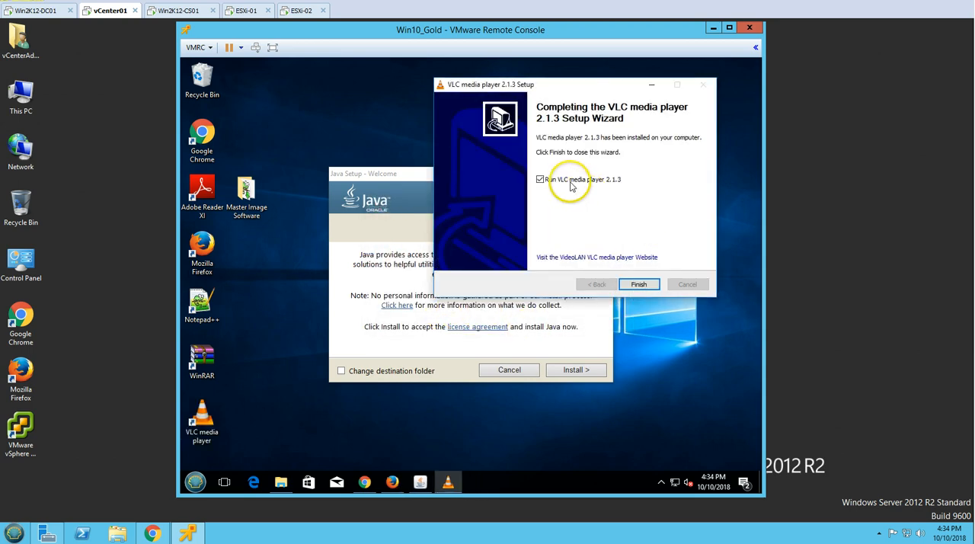
left_click(638, 284)
left_click(575, 370)
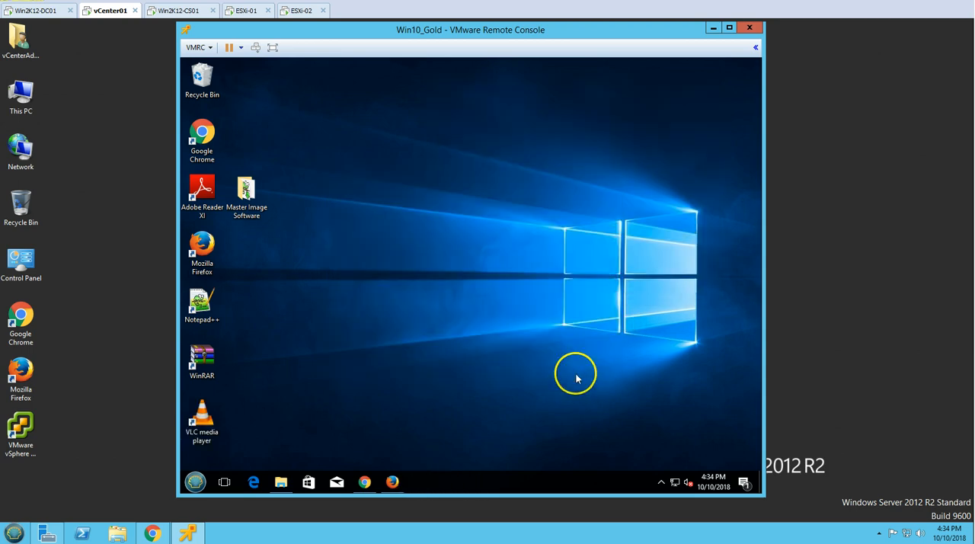
Delete the Winrar 3.93-FULL, vlc-2.1.3-win64, air13_win and npp.6.8.8.Installer files from the Master Image Software folder
left_click(281, 480)
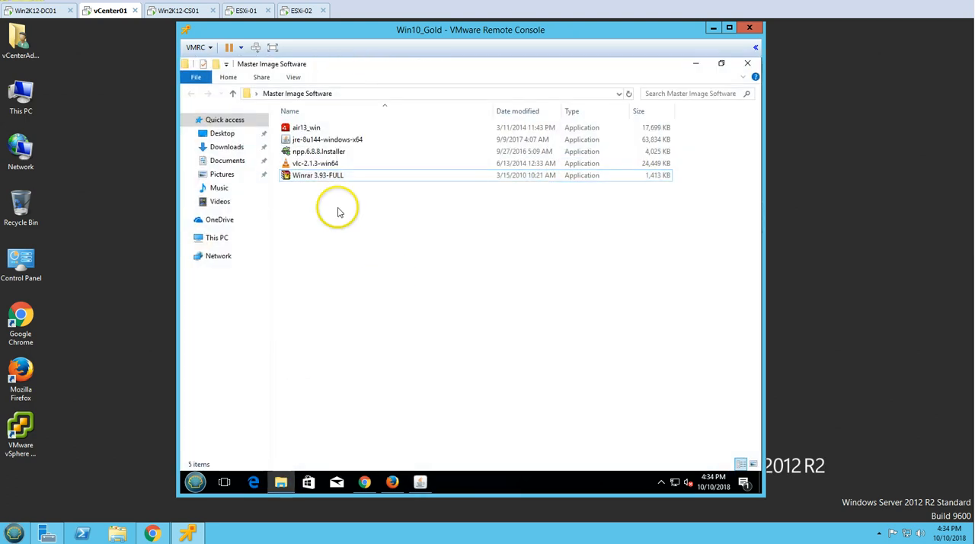
left_click(324, 177)
key("Delete")
left_click(328, 163)
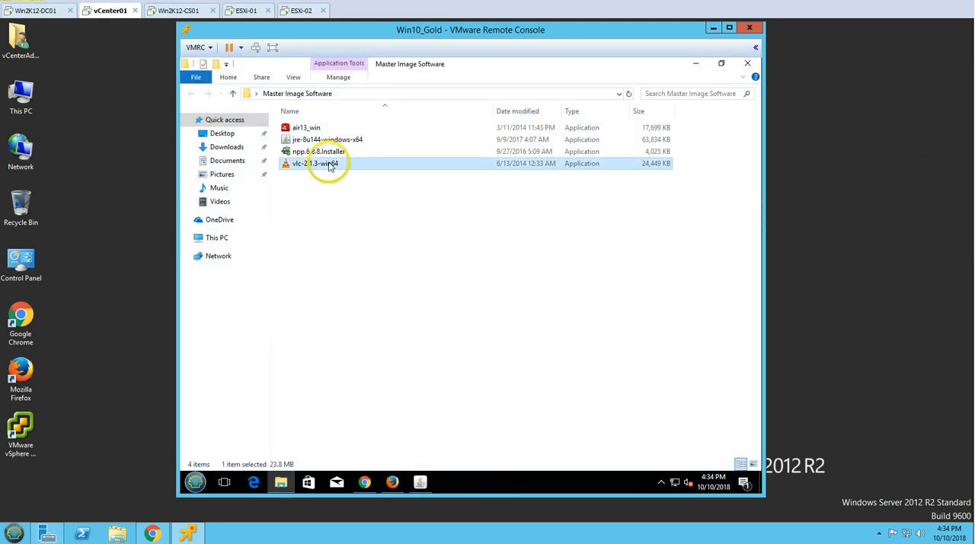
key("Delete")
left_click(338, 152)
left_click(326, 128)
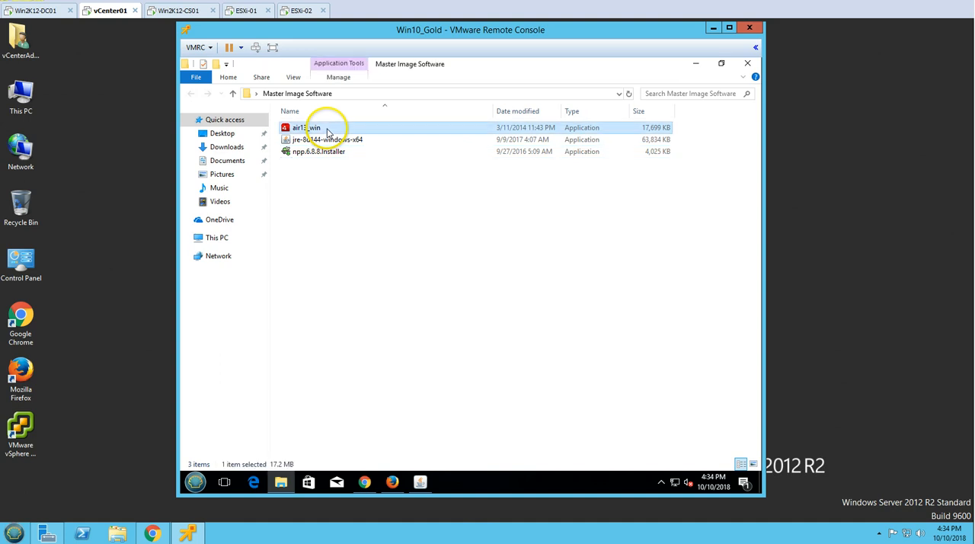
key("Delete")
left_click(331, 148)
key("Delete")
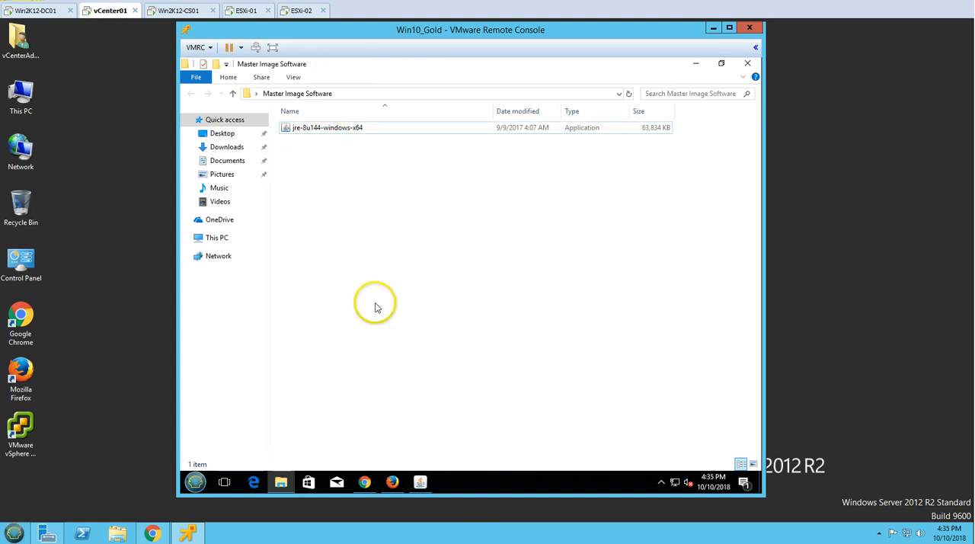
Minimize the Master Image Software folder and empty the guest's Recycle Bin
left_click(282, 484)
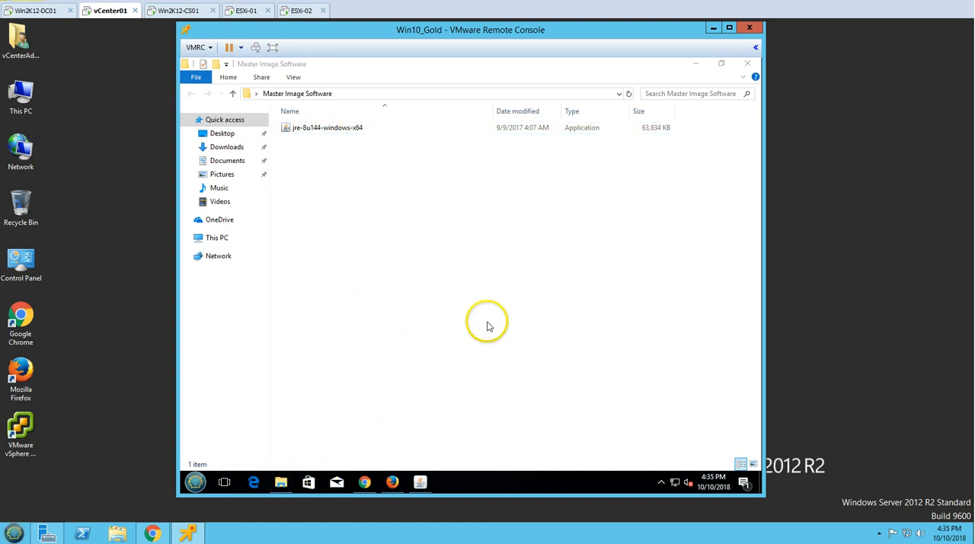
left_click(697, 67)
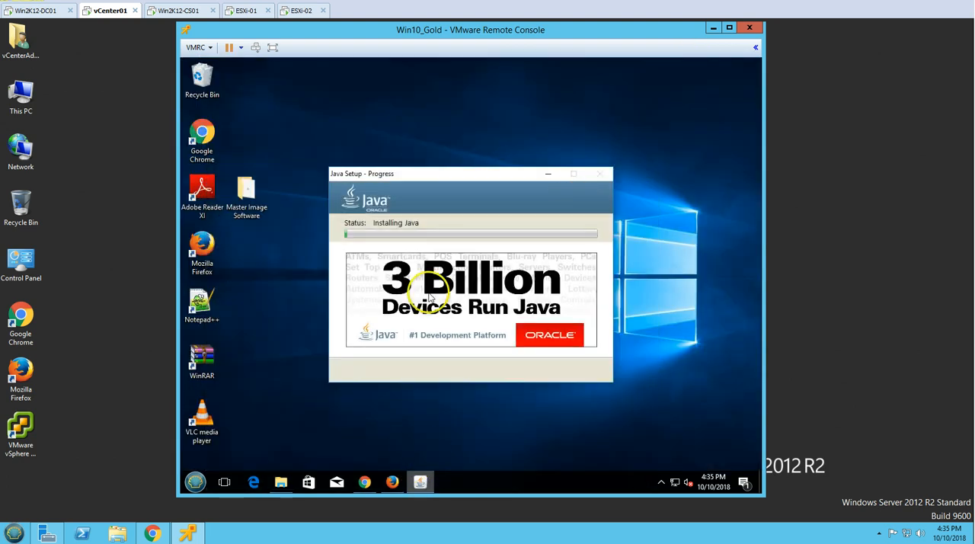
right_click(201, 76)
left_click(221, 100)
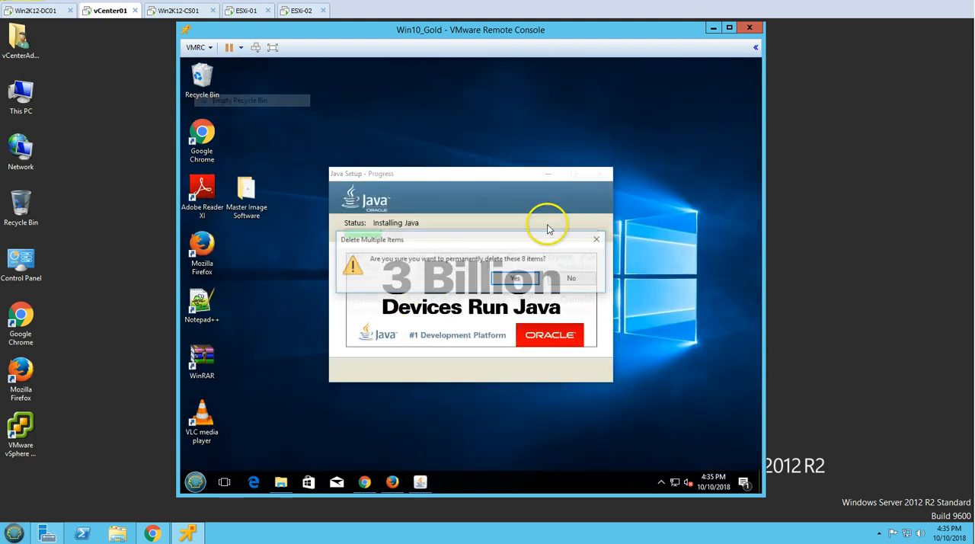
left_click(515, 277)
left_click(211, 48)
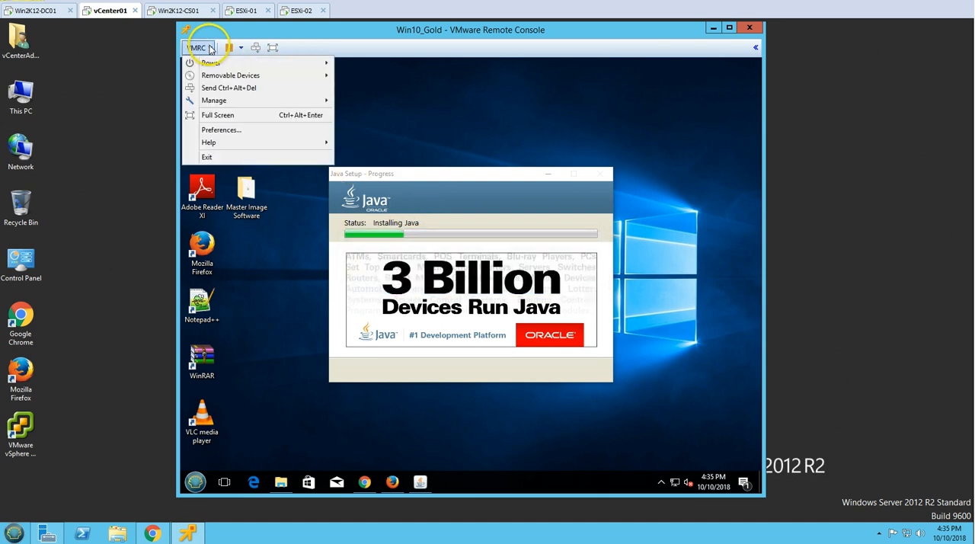
mouse_move(244, 76)
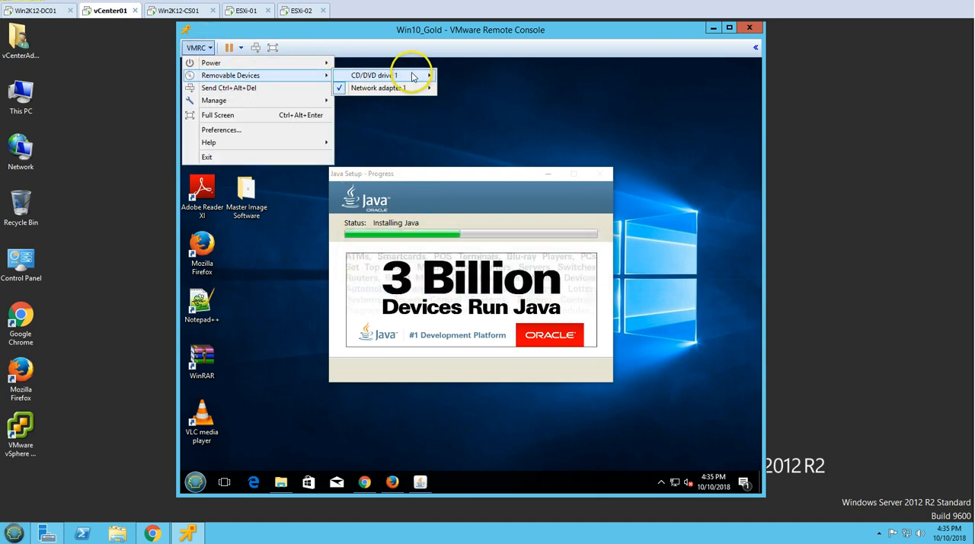
mouse_move(414, 76)
left_click(480, 119)
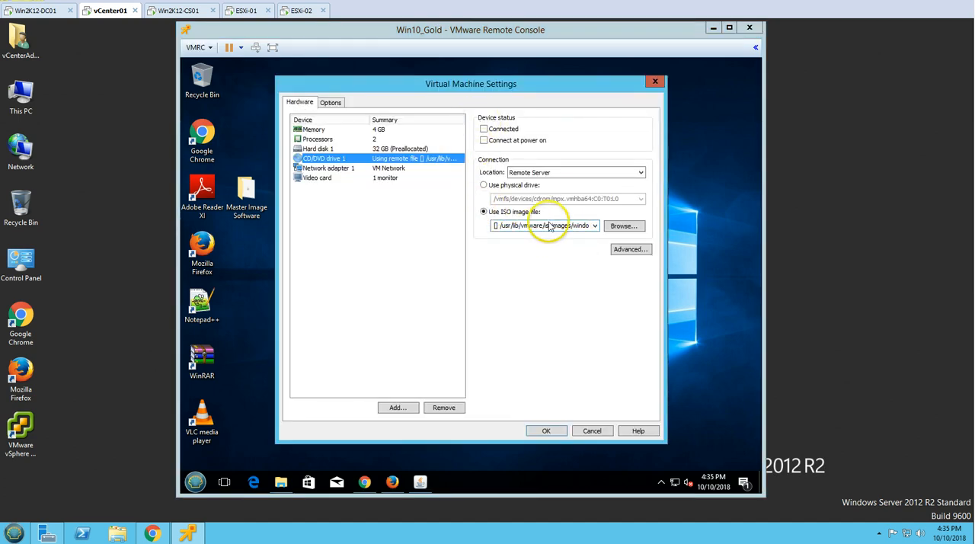
left_click(624, 226)
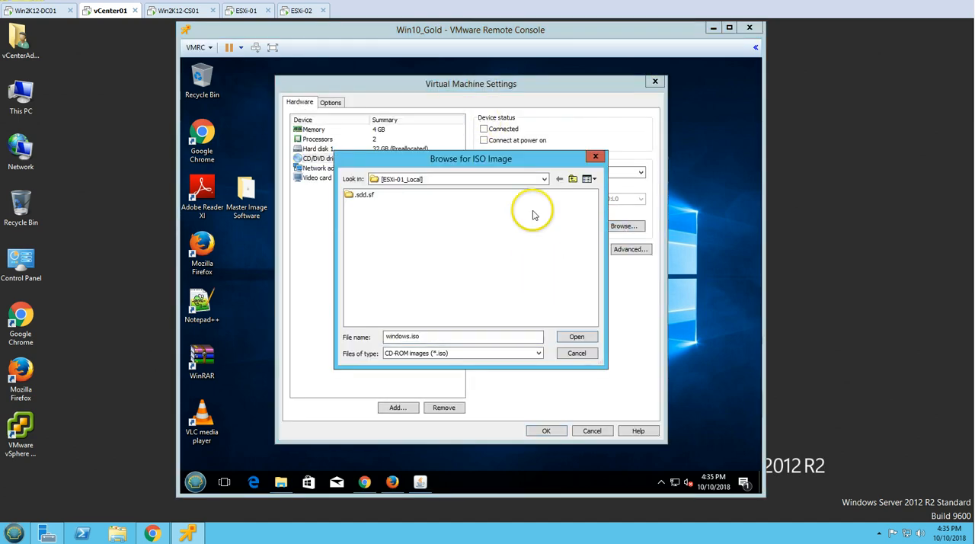
left_click(579, 355)
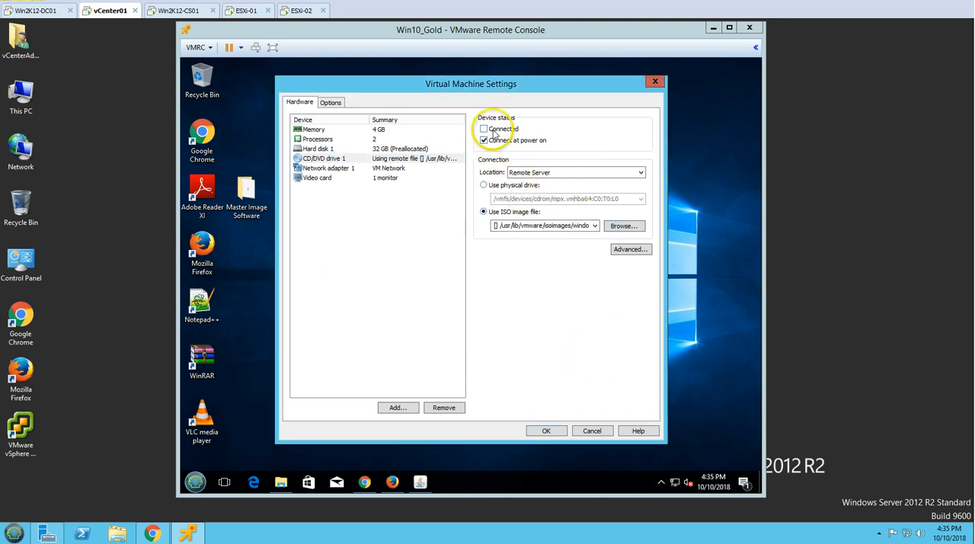
left_click(504, 189)
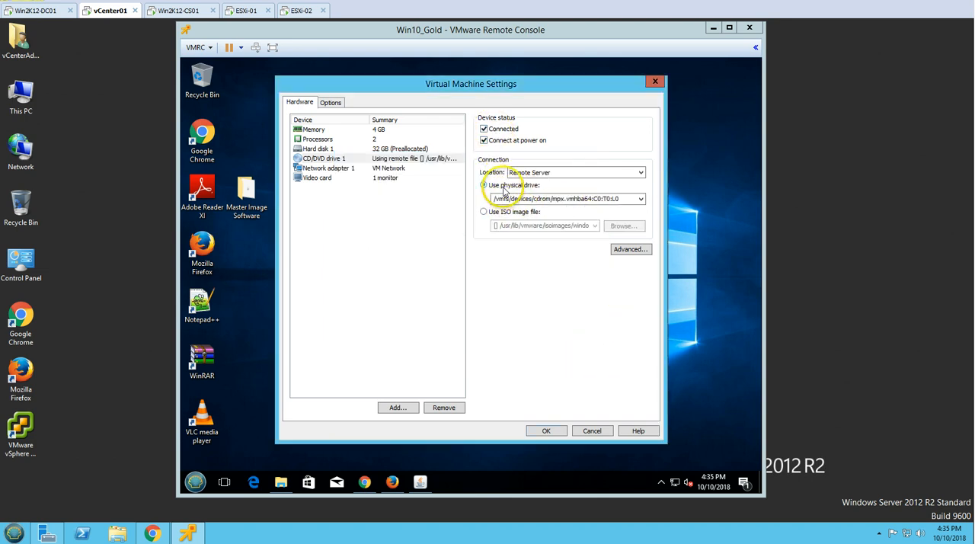
left_click(497, 215)
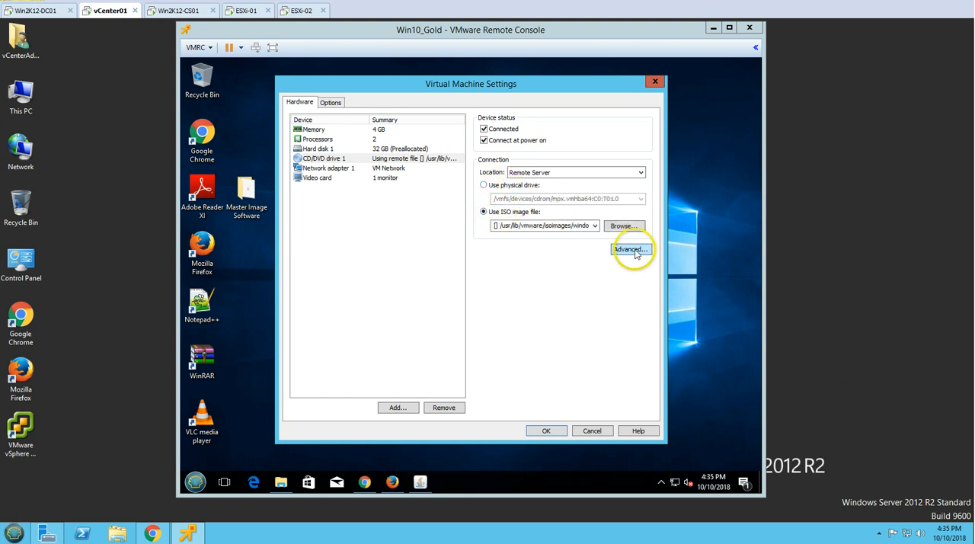
left_click(623, 226)
left_click(545, 180)
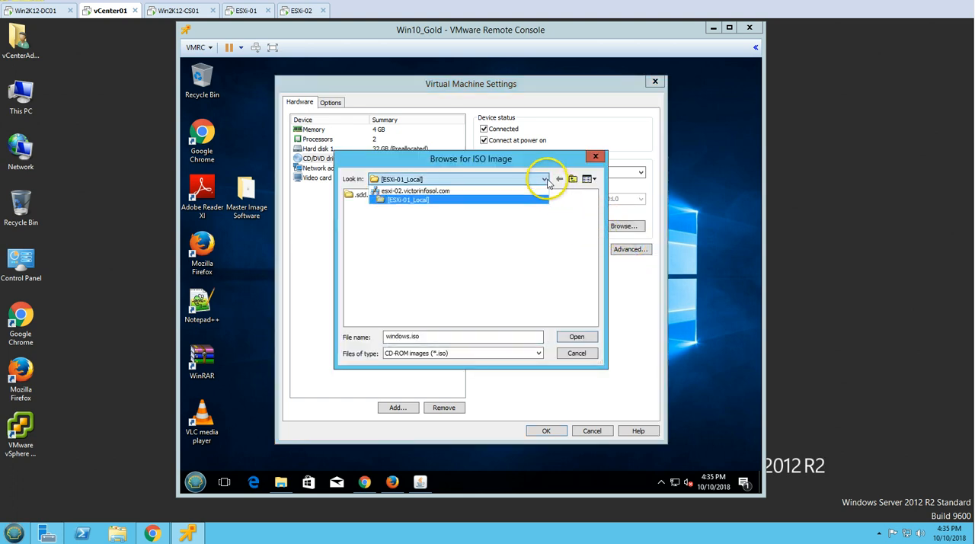
left_click(507, 279)
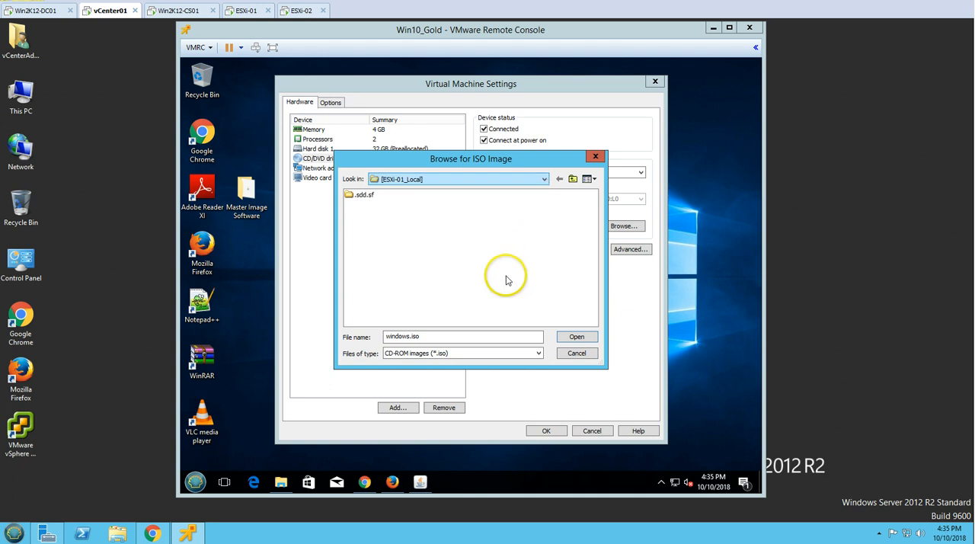
left_click(476, 262)
left_click(577, 354)
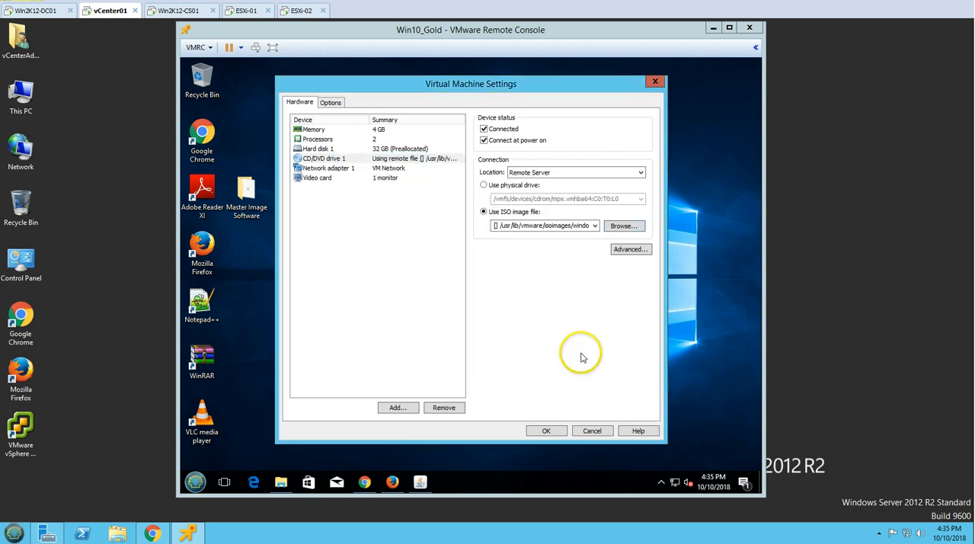
left_click(594, 431)
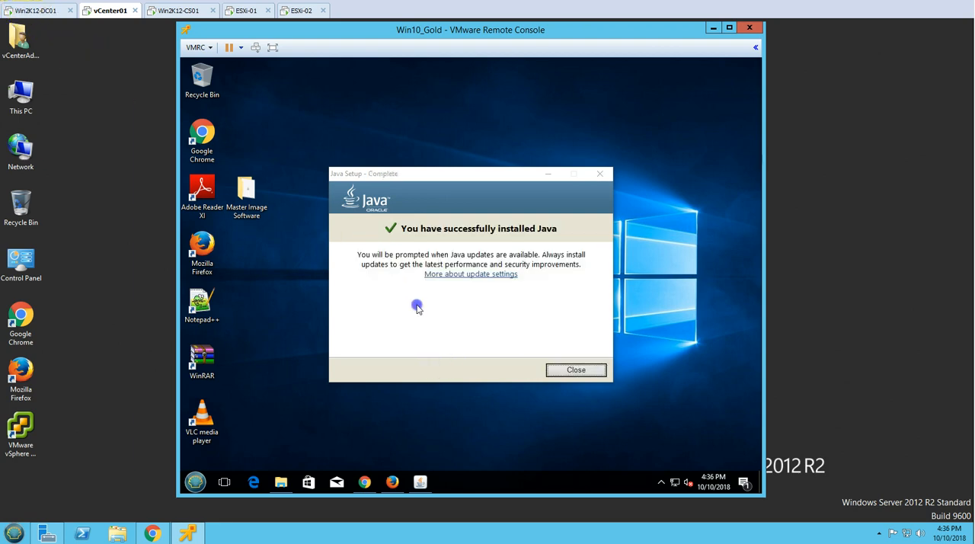
Close the completed Java setup and permanently delete the Master Image Software folder from the guest desktop, closing its open window and retrying
key("Return")
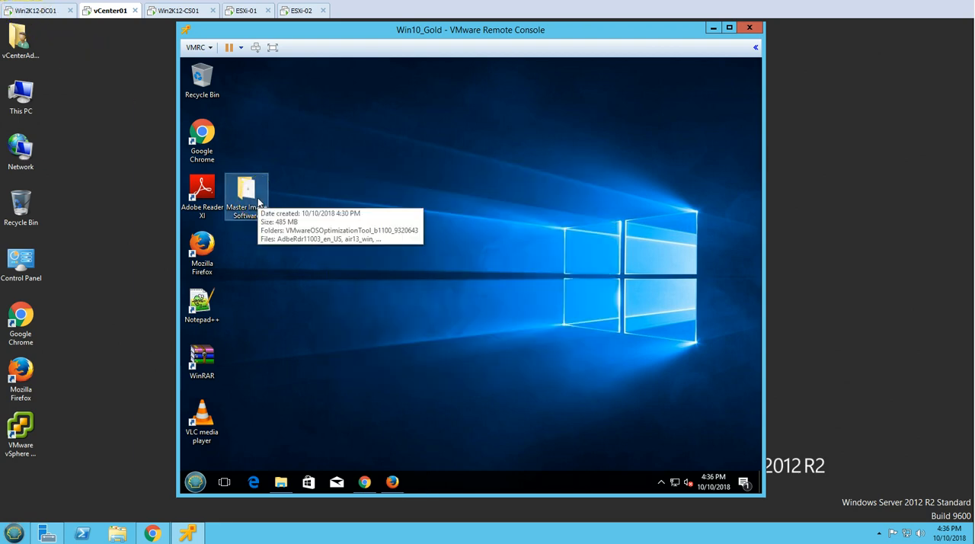
key("shift+Delete")
key("Return")
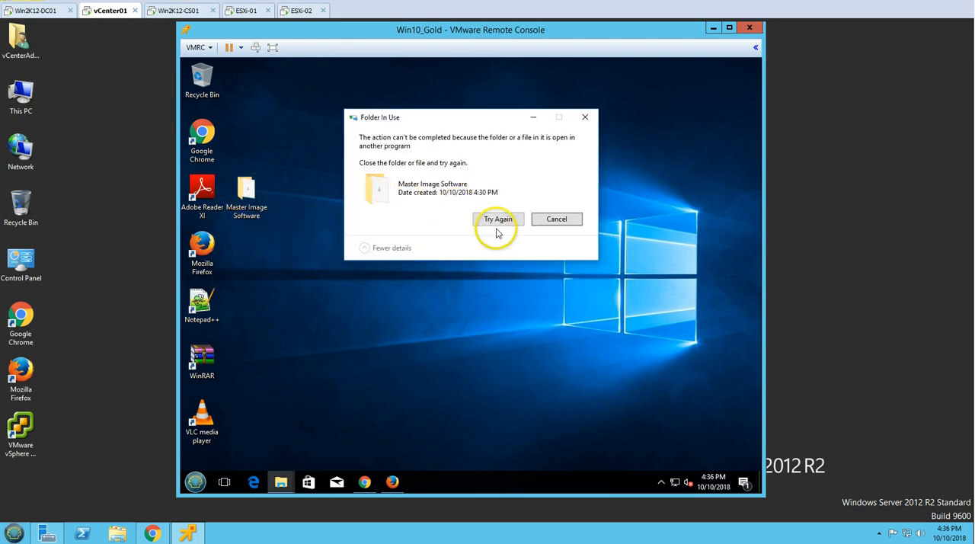
left_click(292, 482)
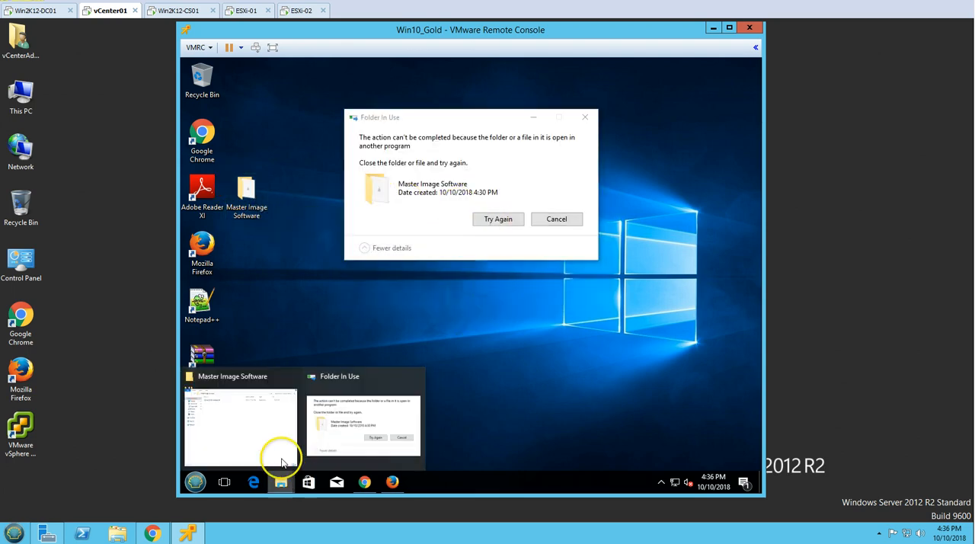
left_click(285, 435)
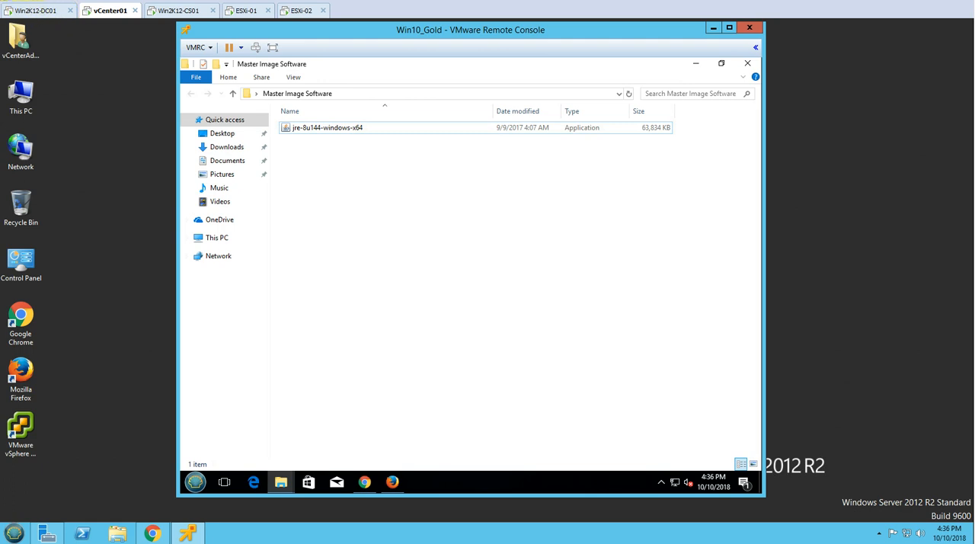
key("alt+F4")
left_click(502, 226)
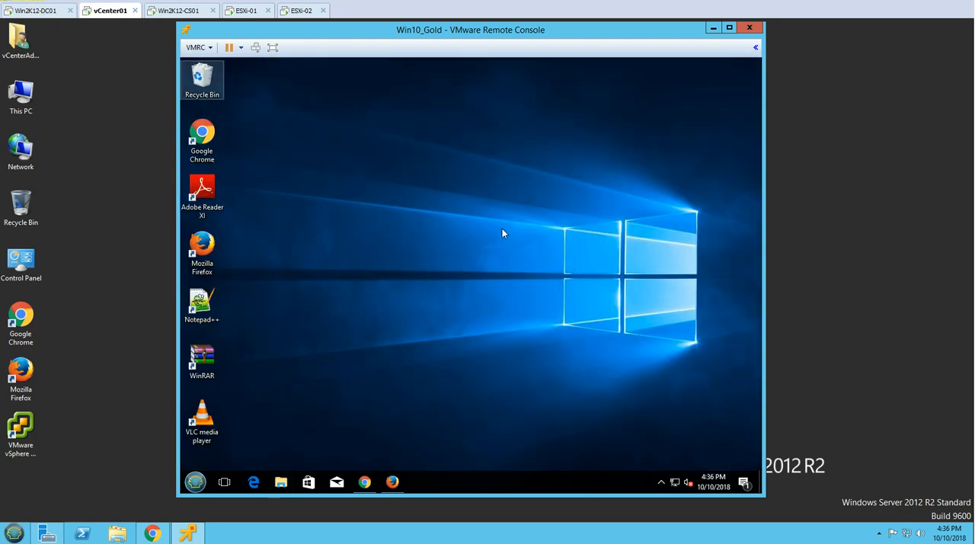
Empty the guest's Recycle Bin, confirming permanent deletion of the jre-8u144-windows-x64 installer
right_click(215, 79)
left_click(267, 100)
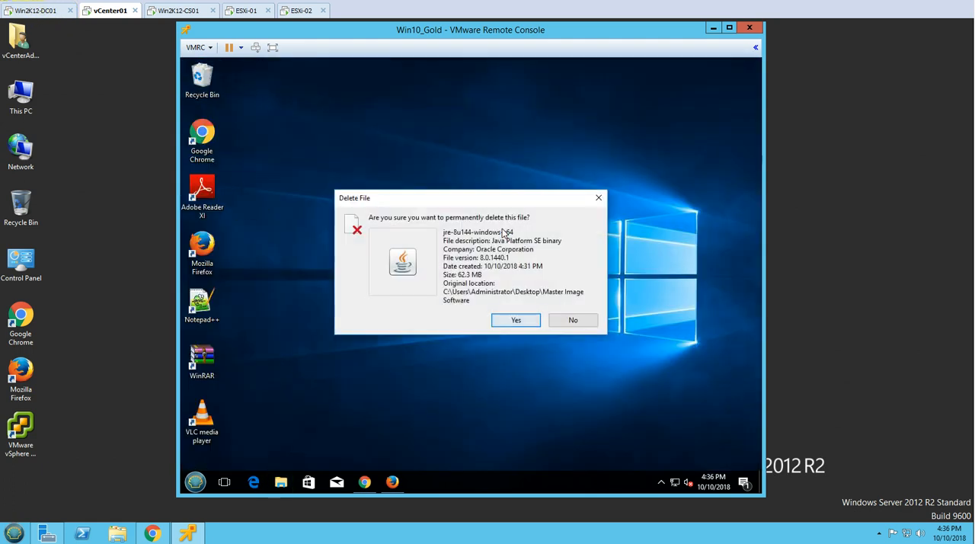
key("Return")
Relaunch the guest's Google Chrome to finish its update, and close the Firefox window with all its tabs
left_click(364, 482)
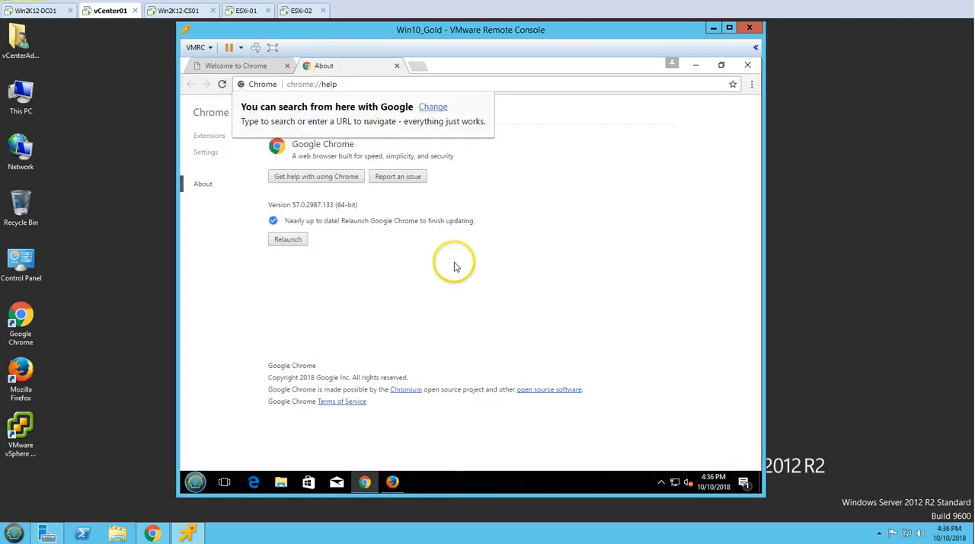
left_click(298, 240)
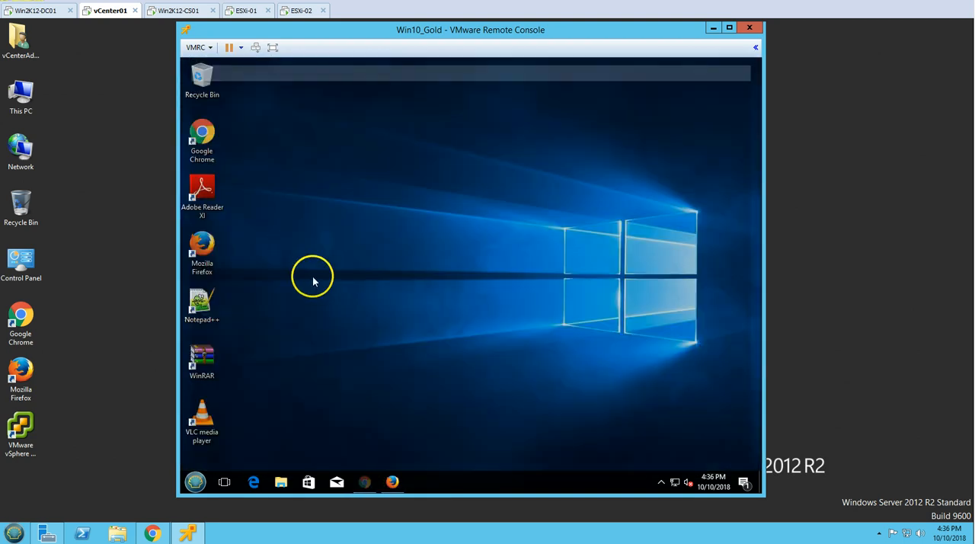
left_click(366, 482)
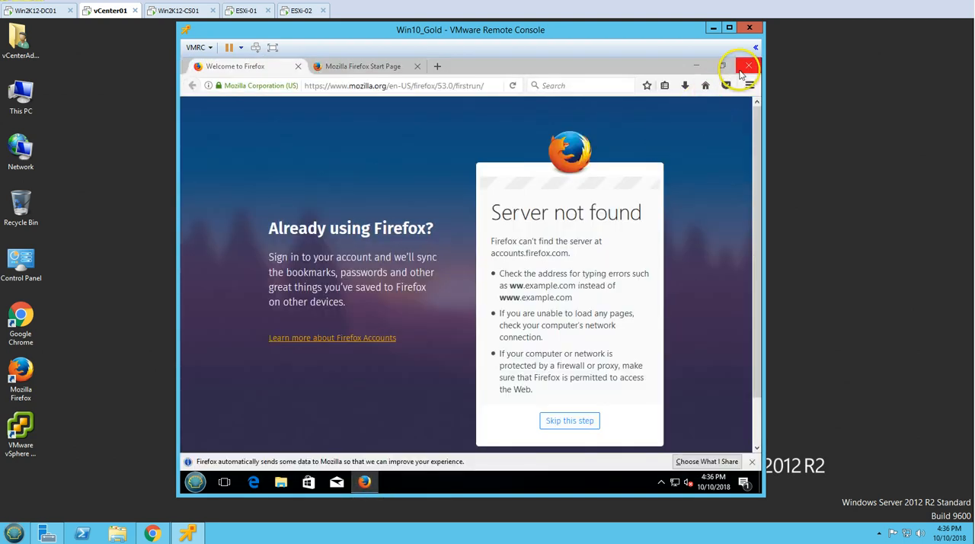
left_click(743, 69)
left_click(445, 289)
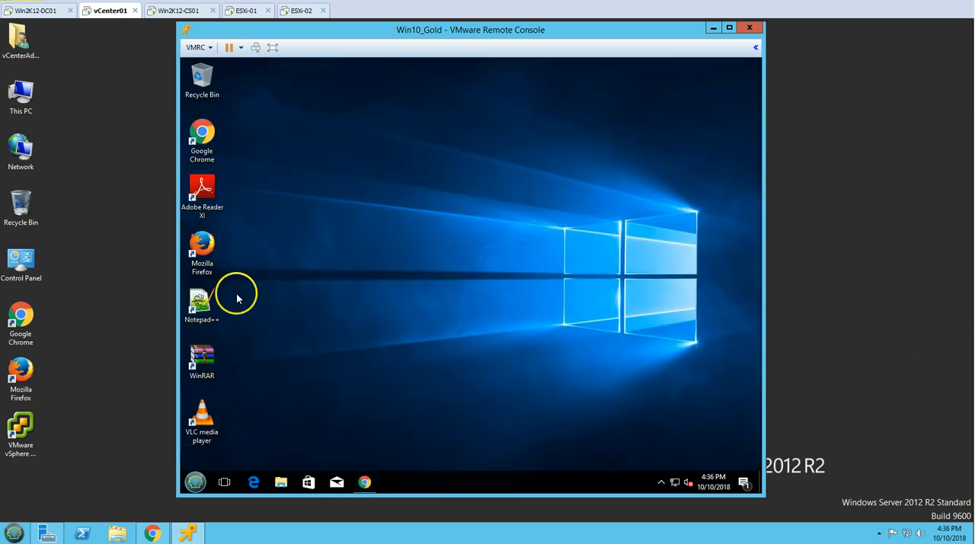
Start Firefox again, view and close the relaunched Chrome, decline making Firefox the default browser, and close Firefox
left_click(203, 241)
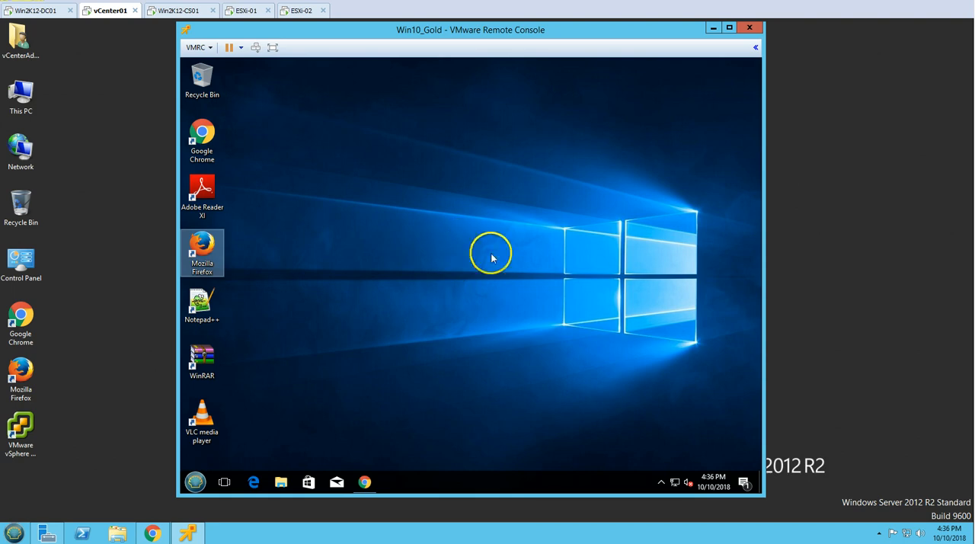
left_click(365, 482)
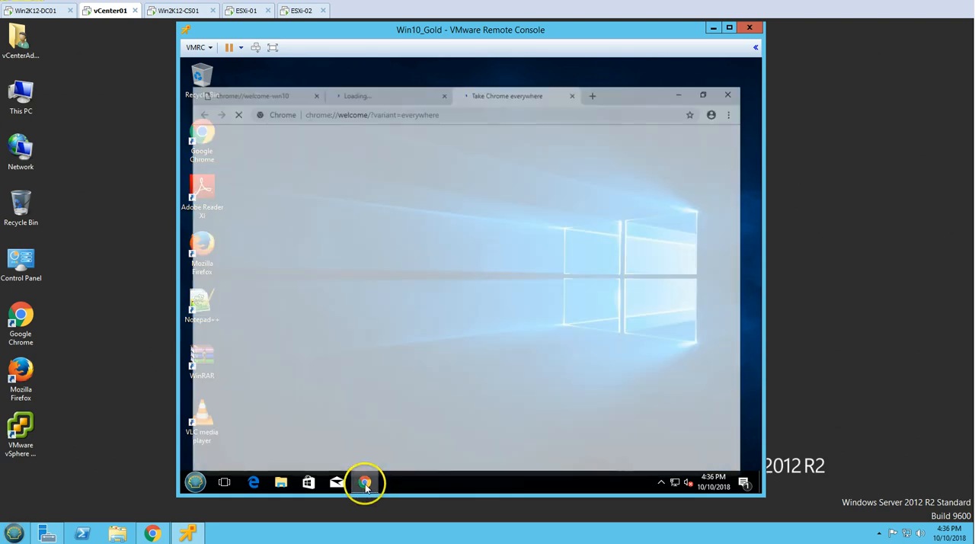
left_click(403, 67)
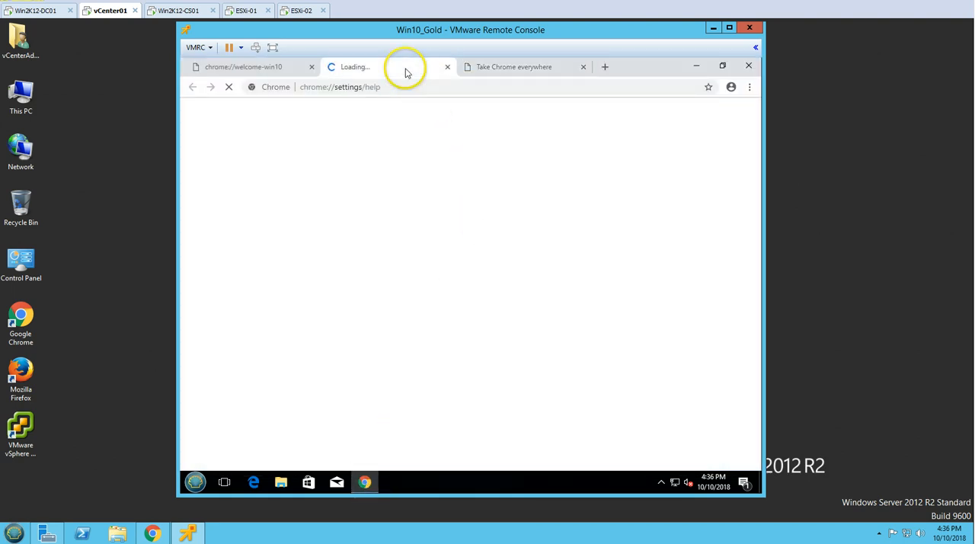
left_click(549, 66)
left_click(748, 66)
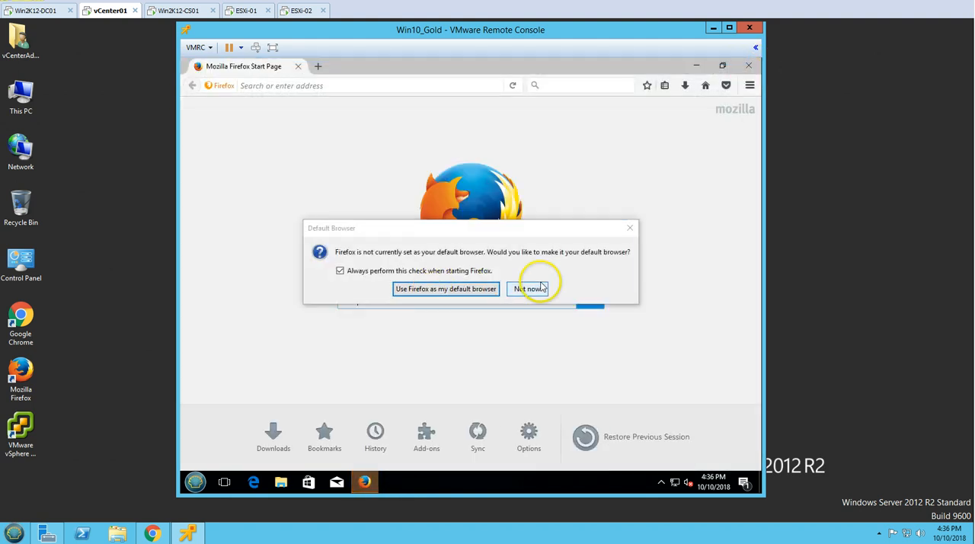
left_click(531, 288)
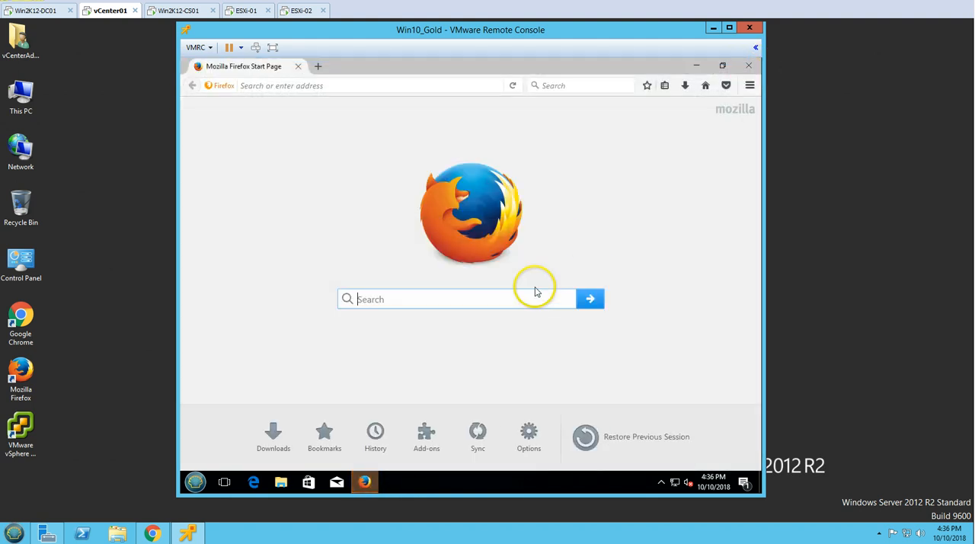
left_click(748, 66)
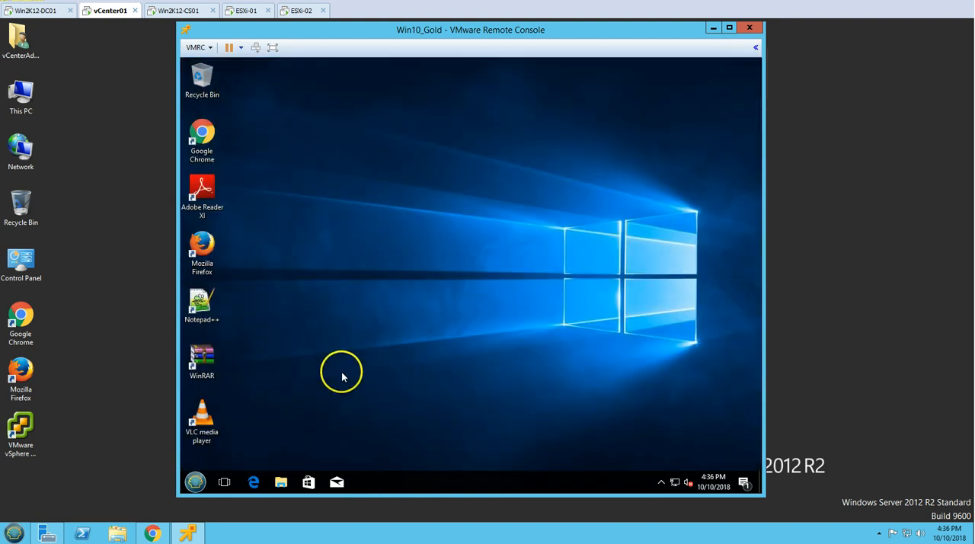
Check the Office ISO upload in the vSphere Web Client, and open the guest's Windows Update settings and minimize them
left_click(154, 535)
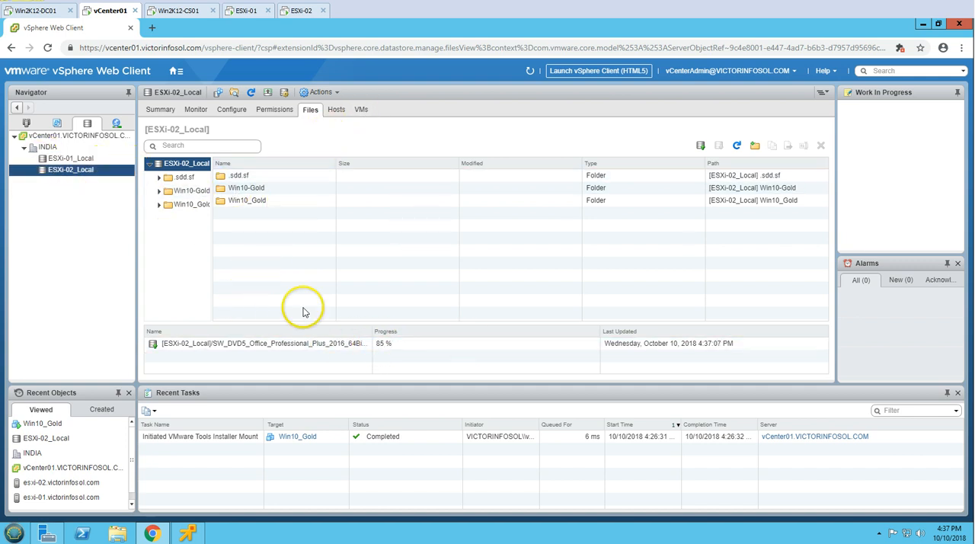
left_click(153, 532)
left_click(195, 481)
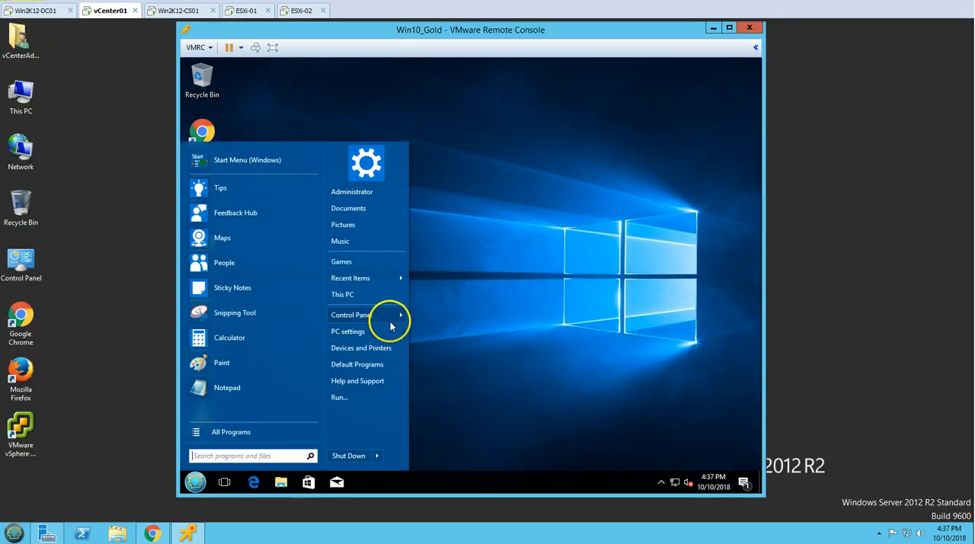
mouse_move(389, 320)
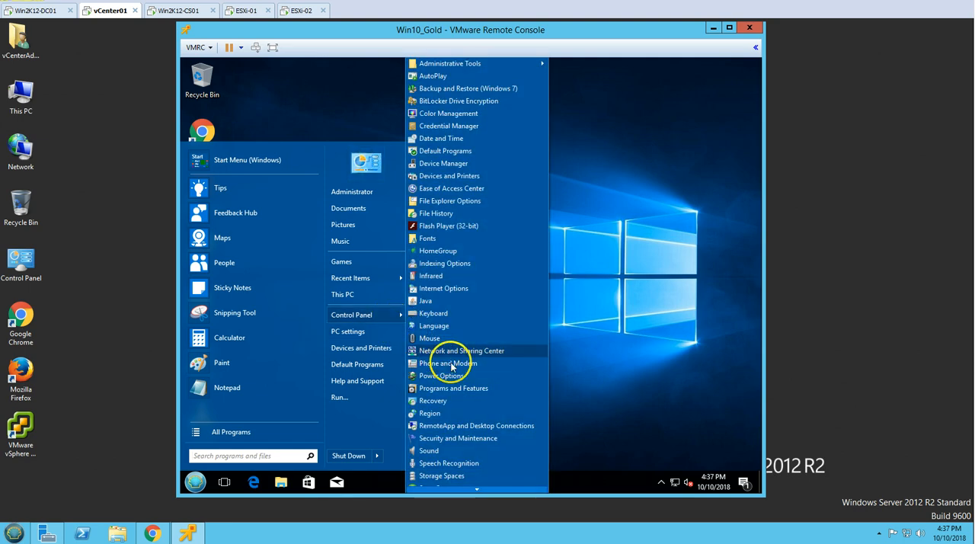
left_click(349, 331)
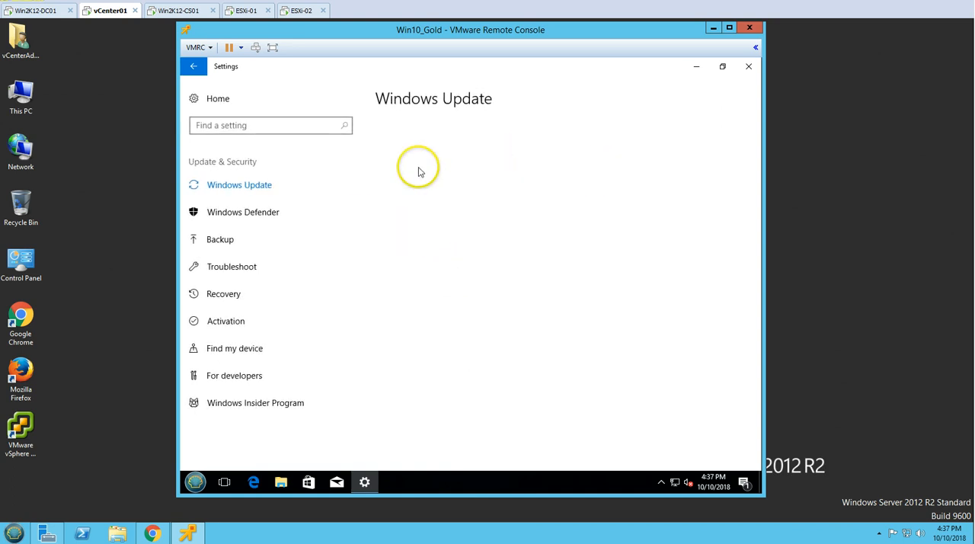
left_click(366, 483)
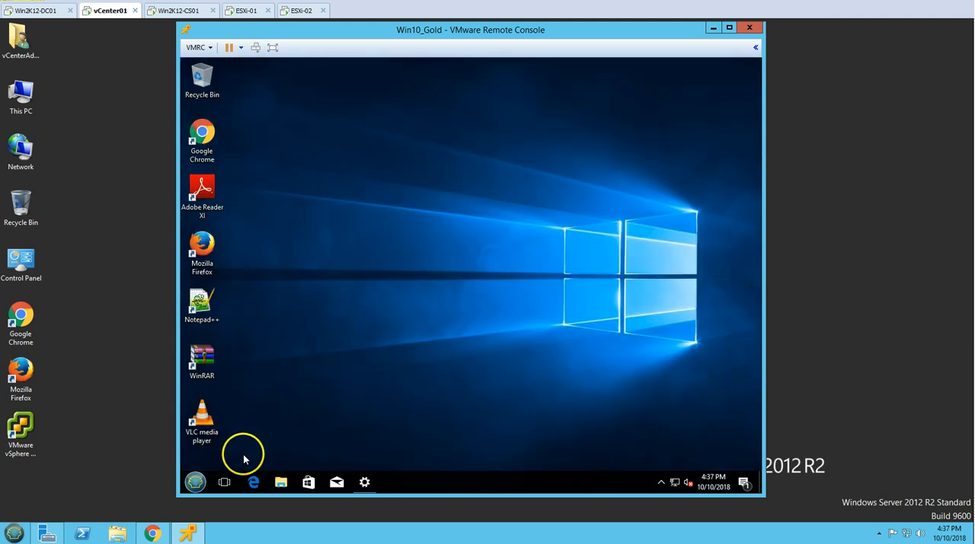
Recheck the Office ISO upload, and enable Connected and Connect at power on for Win10_Gold's CD/DVD drive 1
left_click(153, 533)
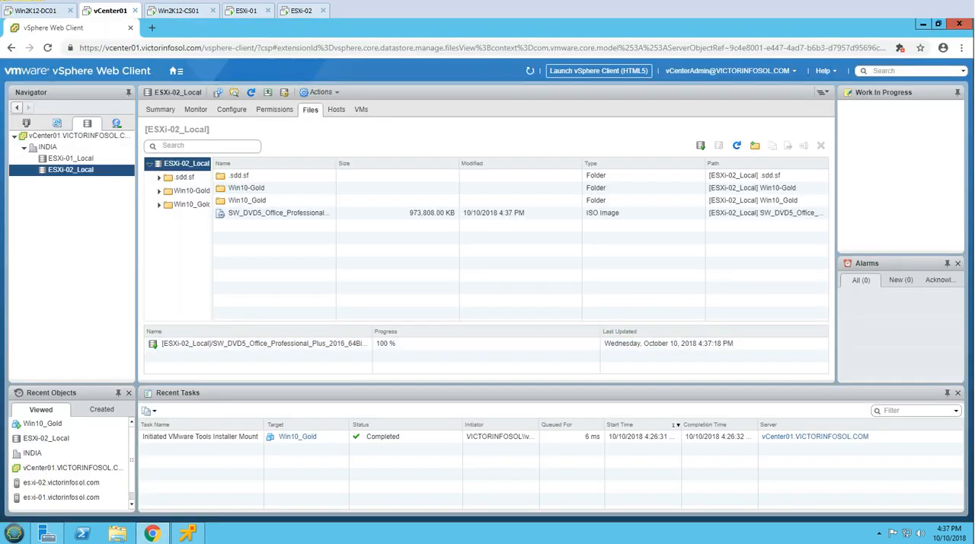
left_click(152, 533)
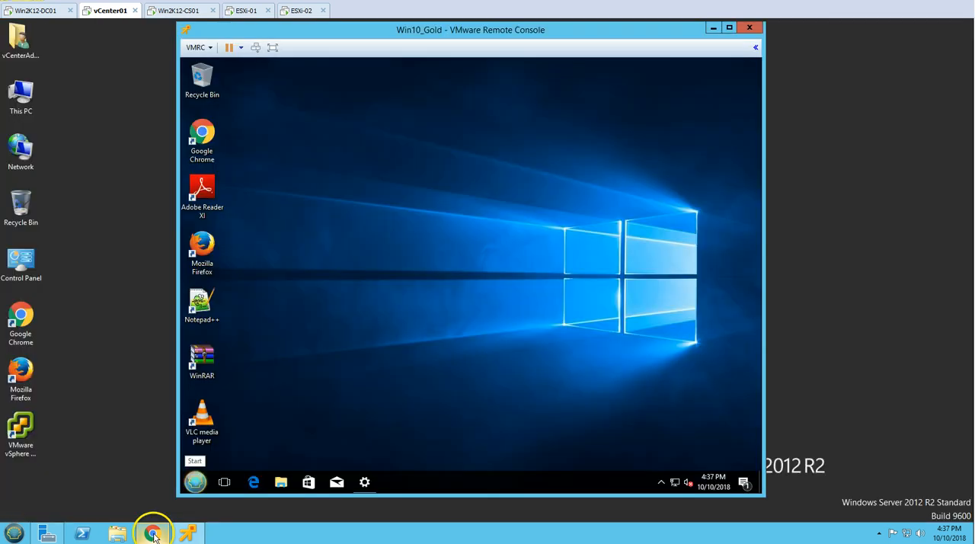
left_click(197, 48)
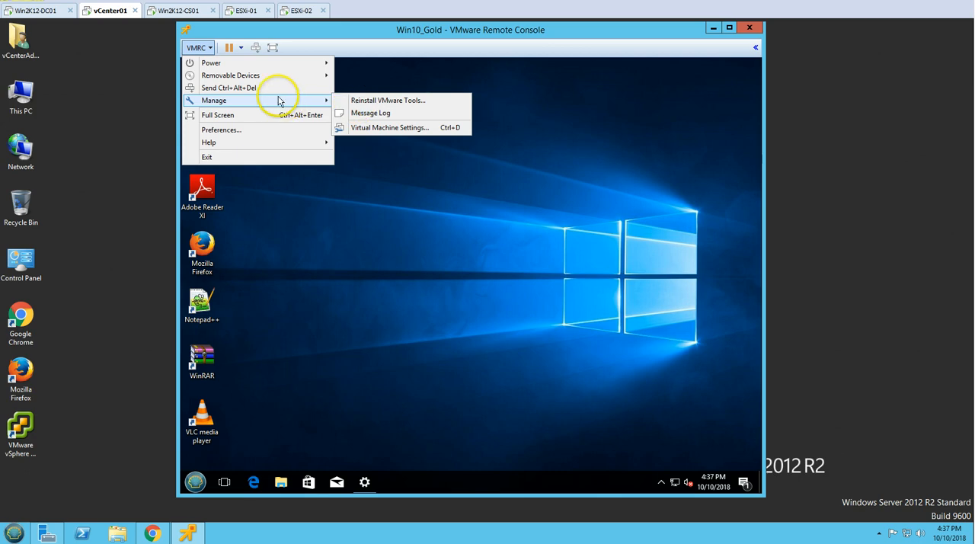
mouse_move(364, 77)
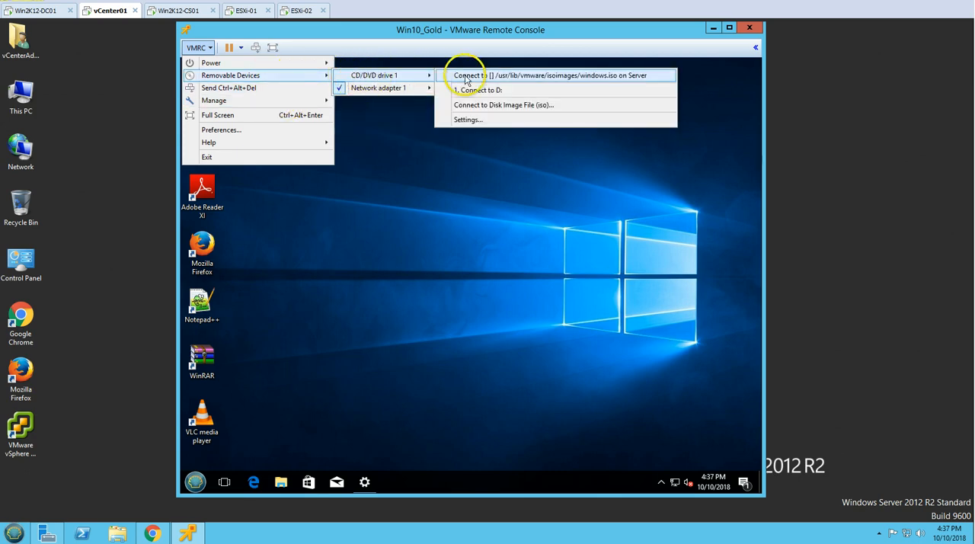
left_click(468, 120)
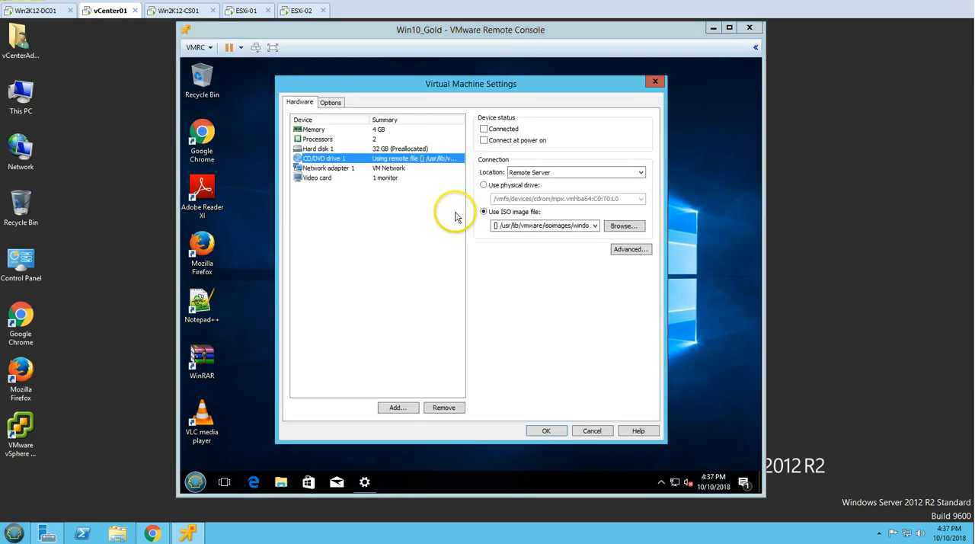
left_click(484, 129)
left_click(484, 140)
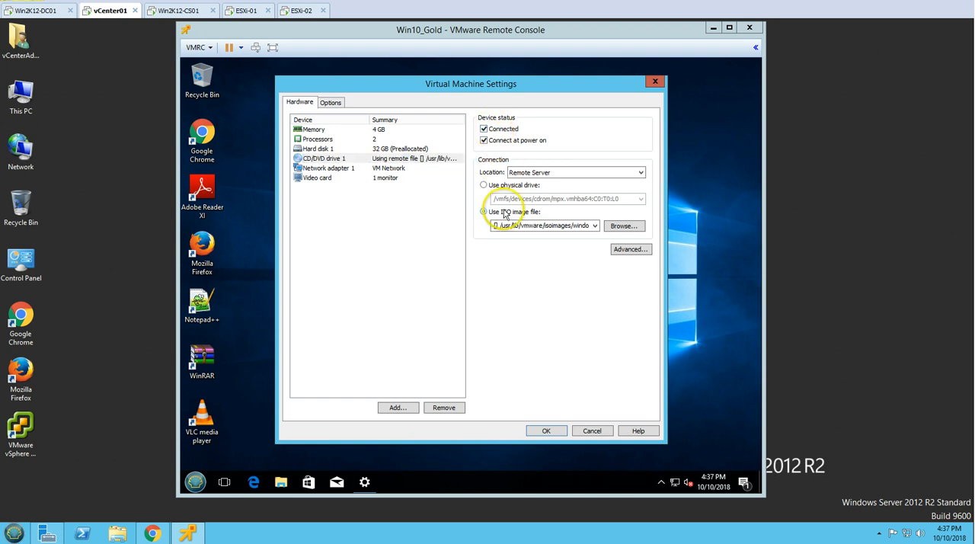
Mount SW_DVD5_Office_Professional_Plus_2016_64Bit_English_MLF_X20-42432.ISO from the ESXi-02_Local datastore in CD/DVD drive 1 and apply the settings
left_click(622, 226)
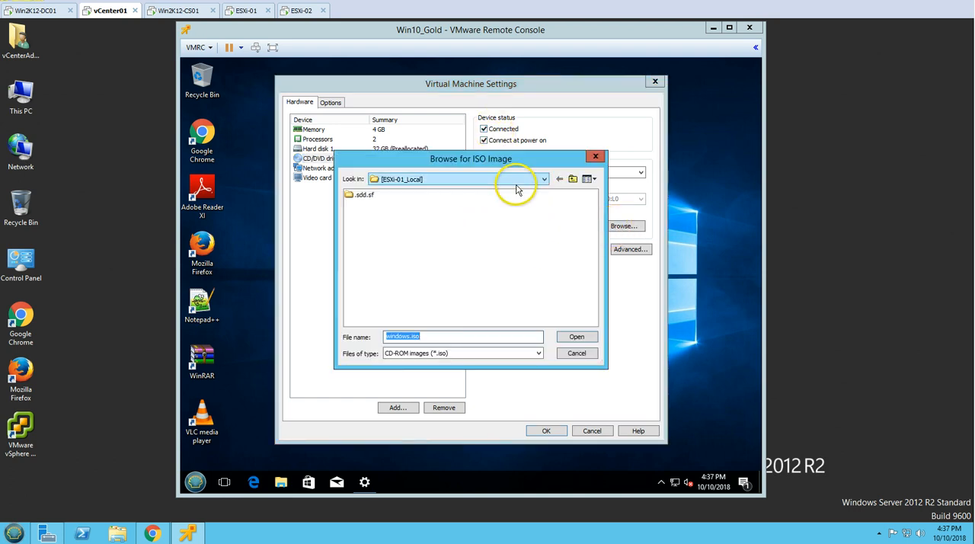
left_click(542, 220)
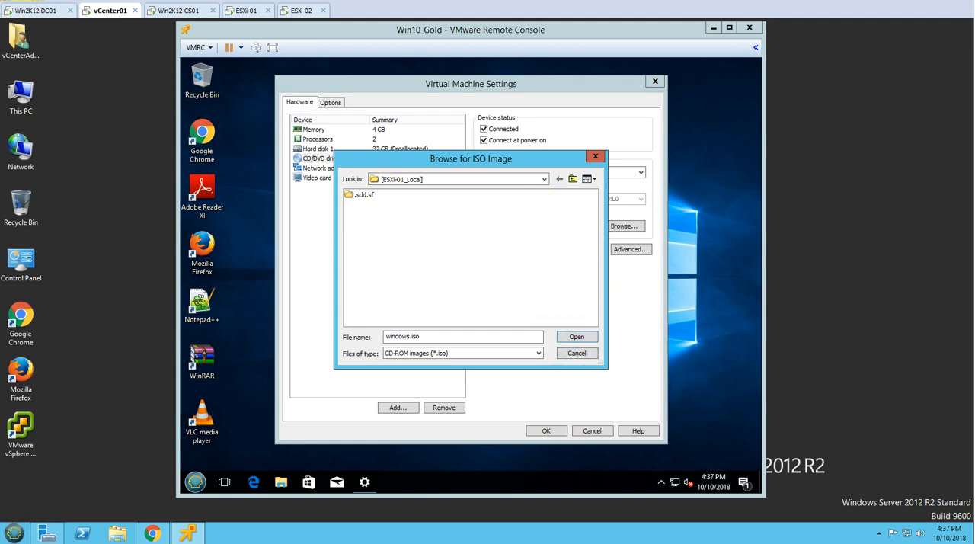
left_click(413, 229)
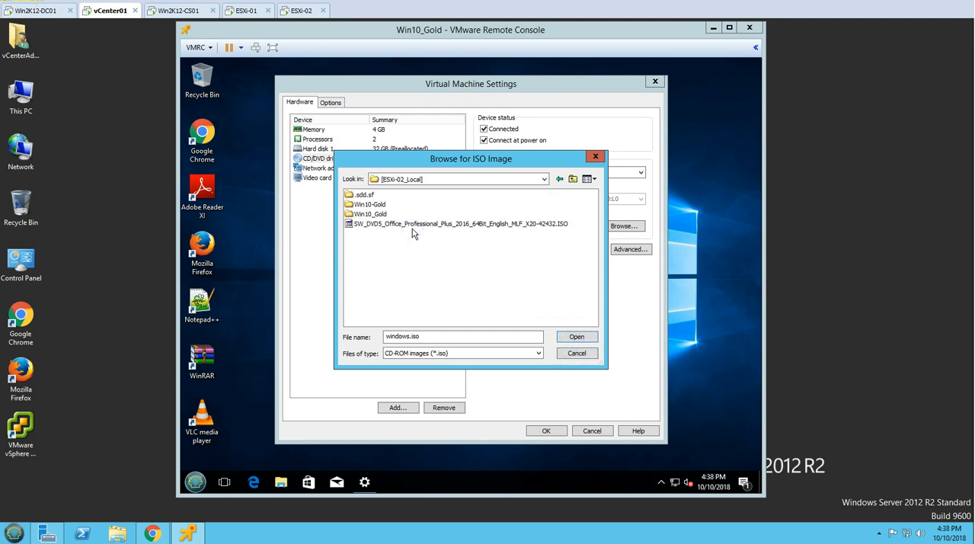
left_click(413, 224)
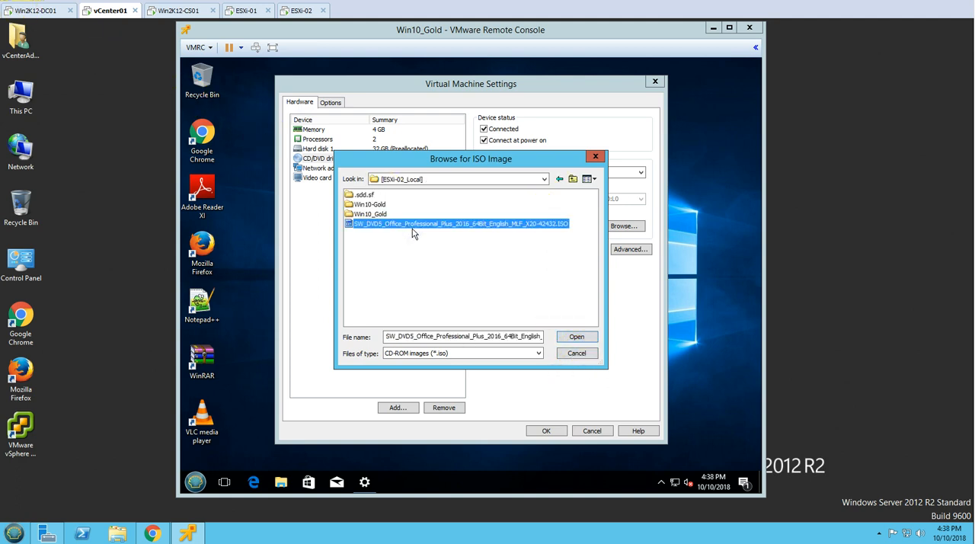
left_click(575, 337)
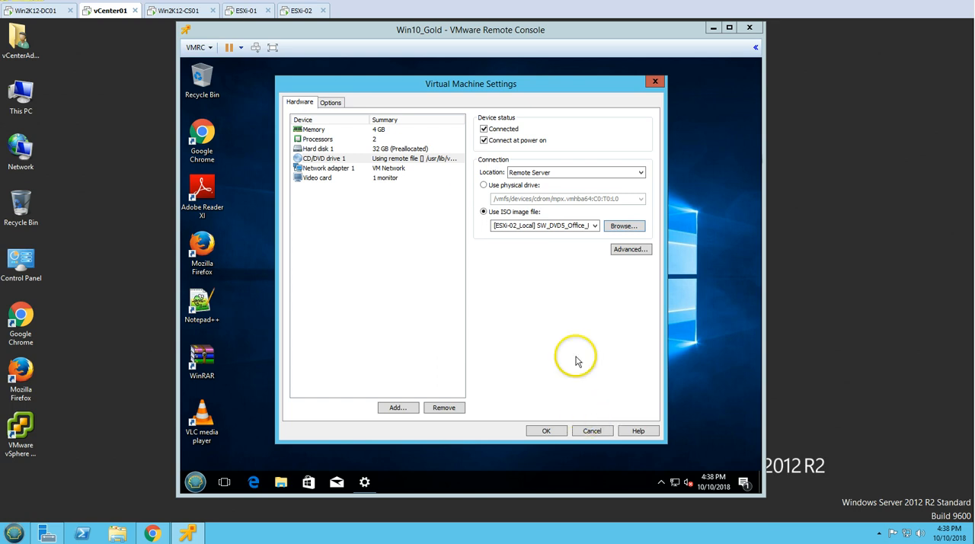
left_click(555, 433)
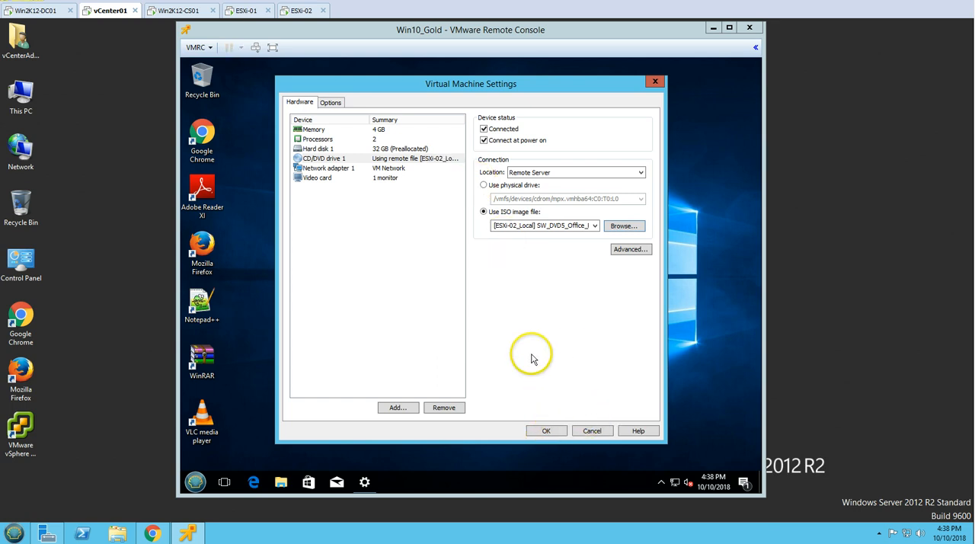
Launch the Microsoft Office Professional Plus 2016 setup from the guest's DVD drive (D:) and accept the license terms
left_click(281, 482)
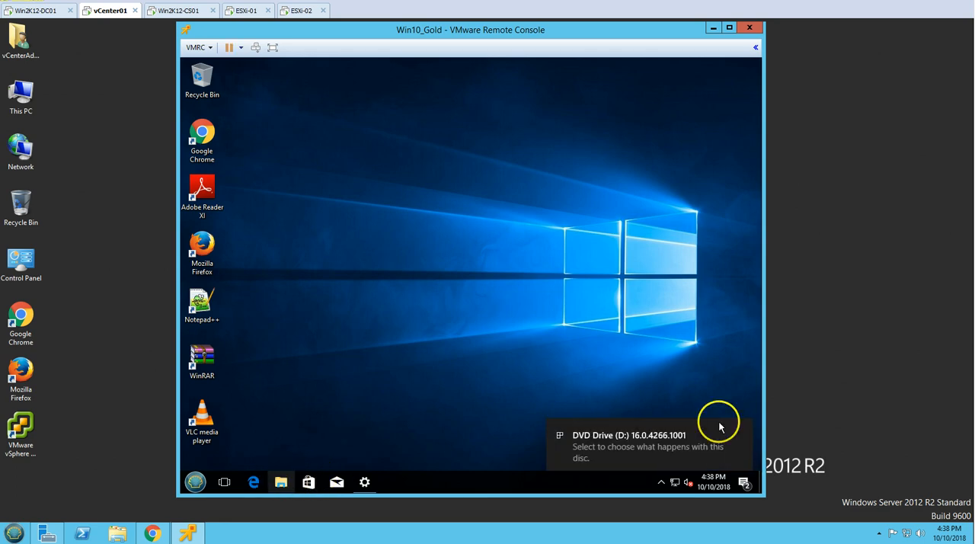
left_click(214, 240)
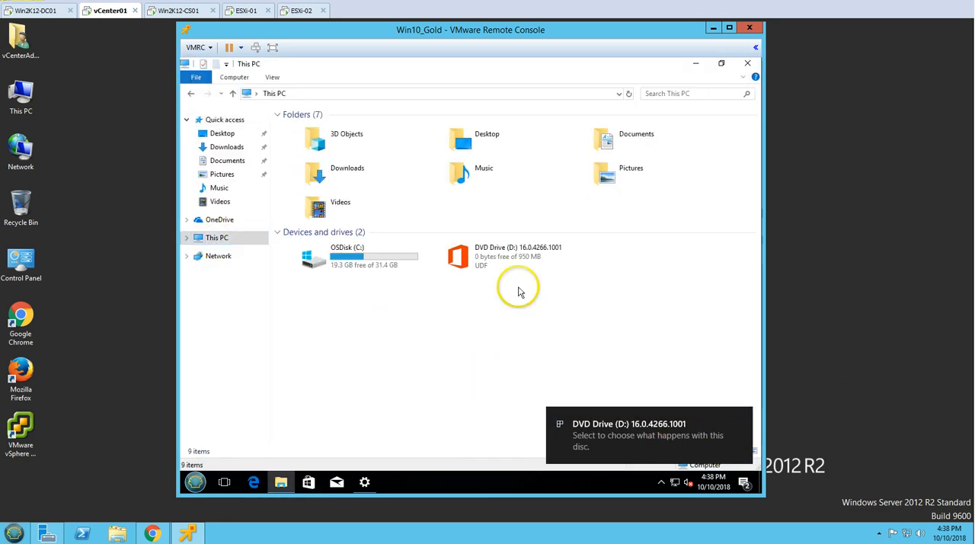
left_click(526, 257)
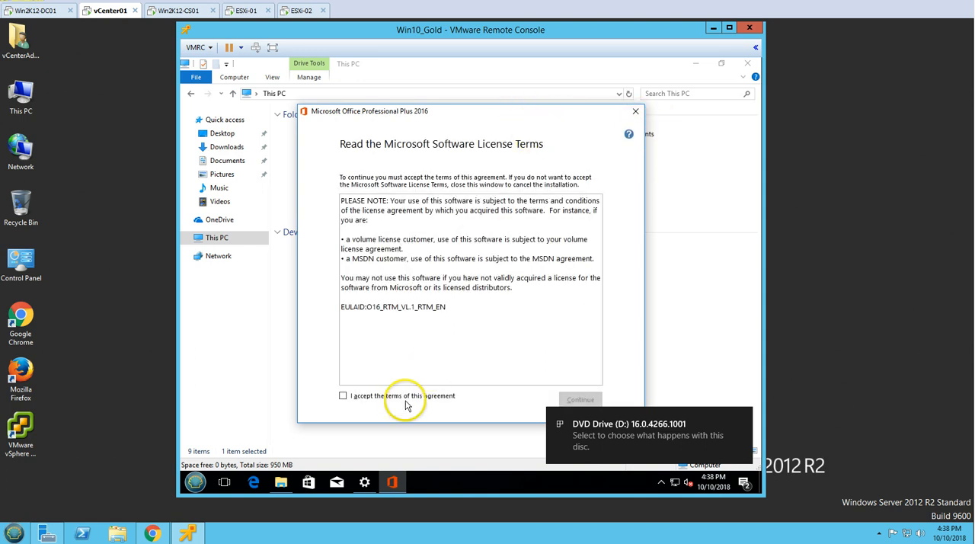
left_click(402, 396)
left_click(576, 402)
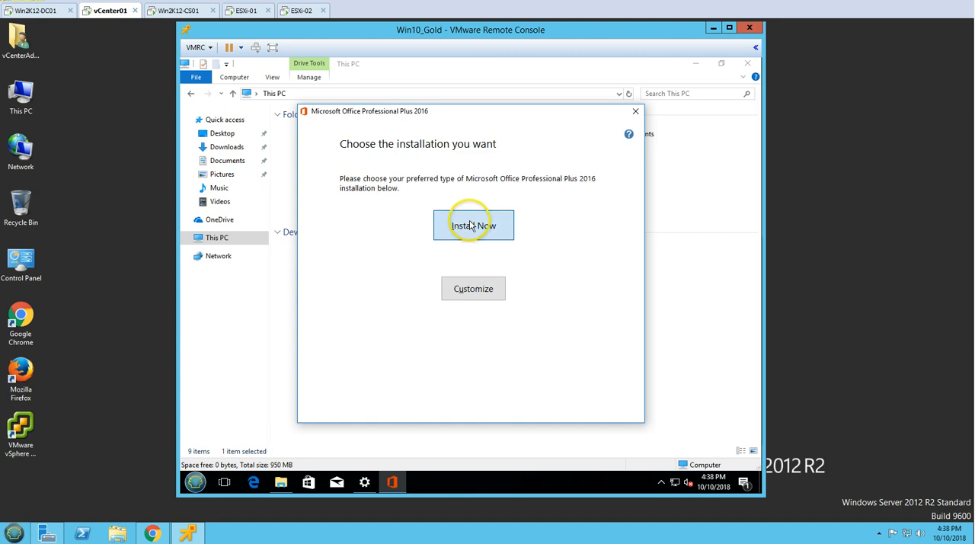
Start the default Microsoft Office Professional Plus 2016 installation and close the guest's This PC window
left_click(471, 226)
left_click(751, 109)
left_click(748, 63)
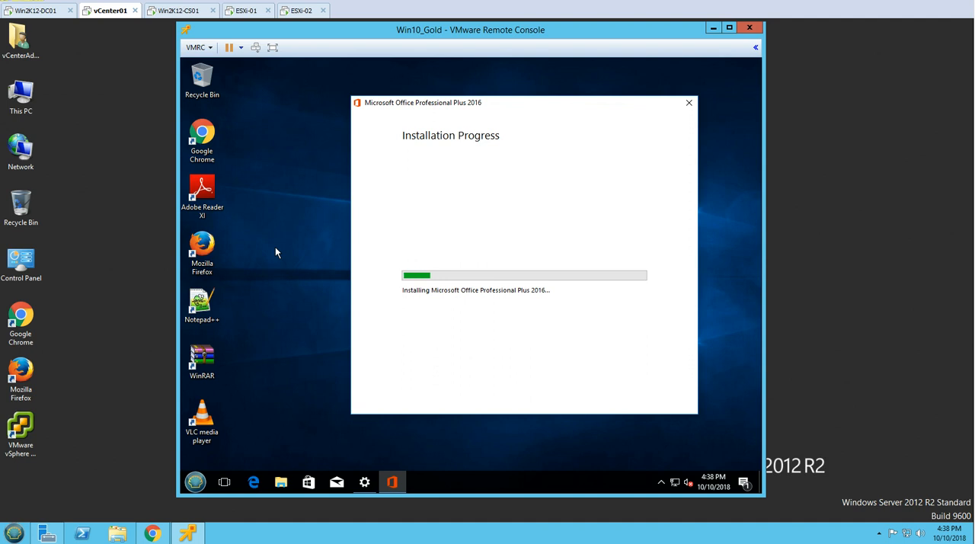
Switch to Win2K12-DC01, open Active Directory Users and Computers from Server Manager, and expand the INDIA organizational unit
left_click(42, 10)
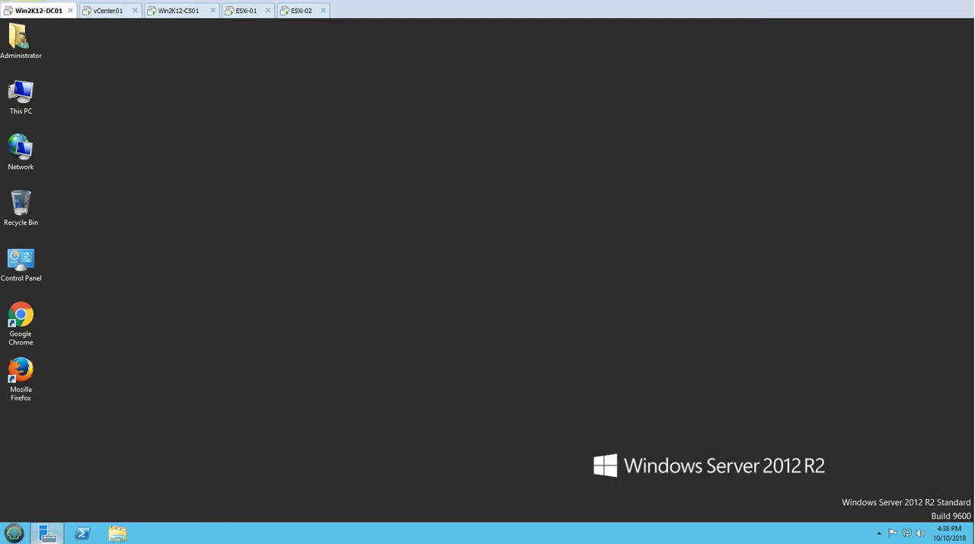
left_click(47, 533)
left_click(890, 49)
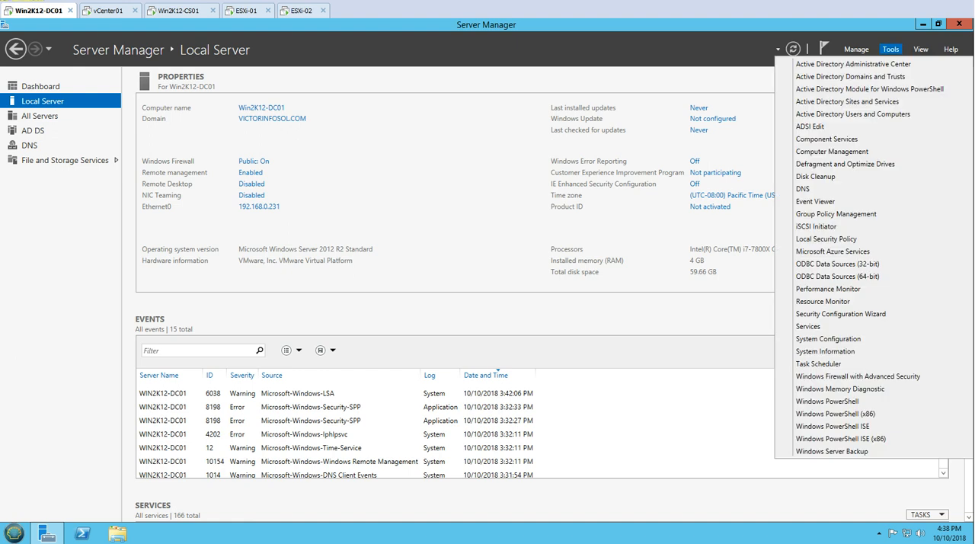
left_click(847, 101)
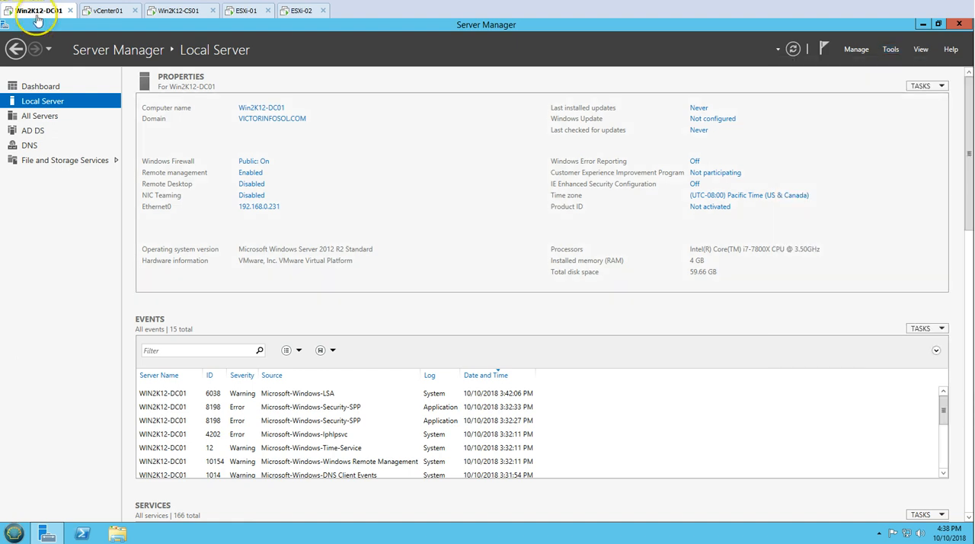
double_click(47, 140)
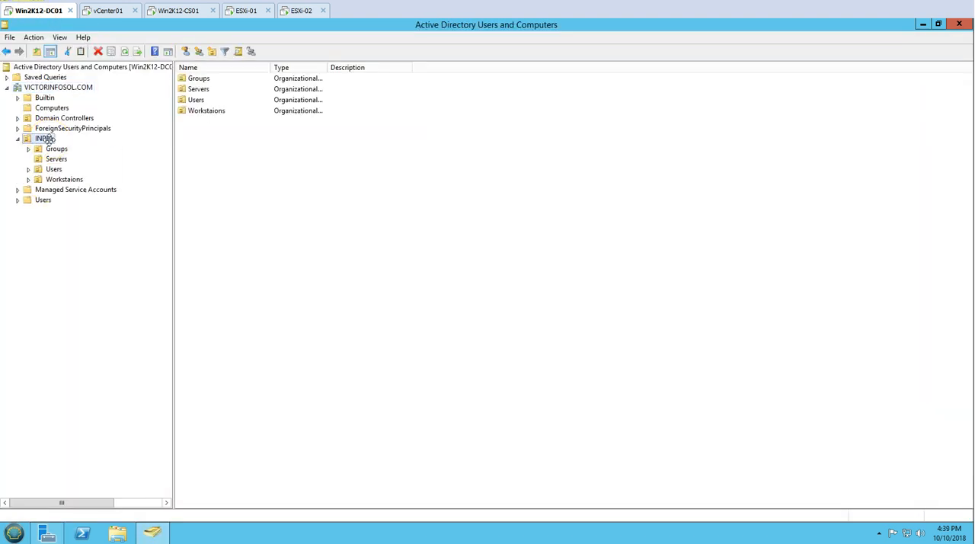
right_click(48, 141)
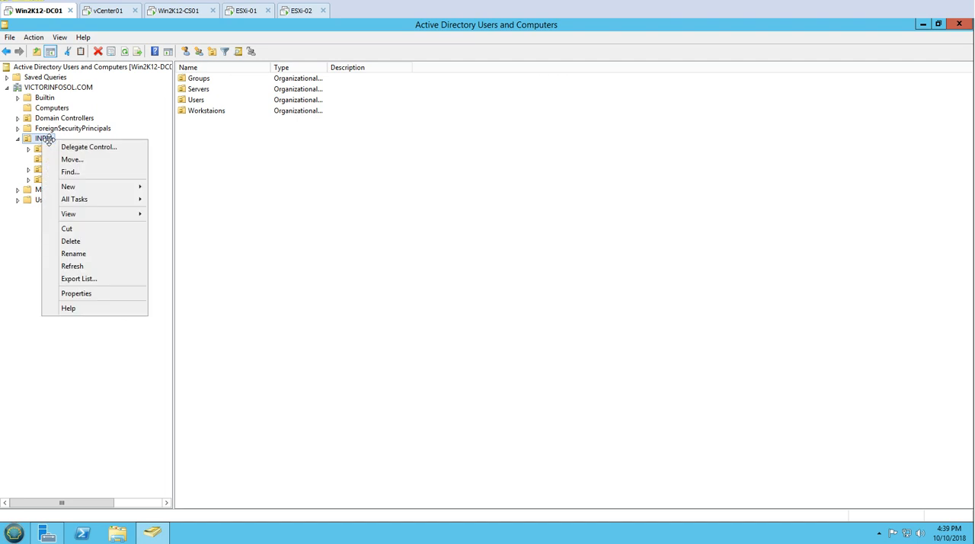
key("Escape")
Create an organizational unit named VDI inside INDIA's Workstaions organizational unit
left_click(54, 180)
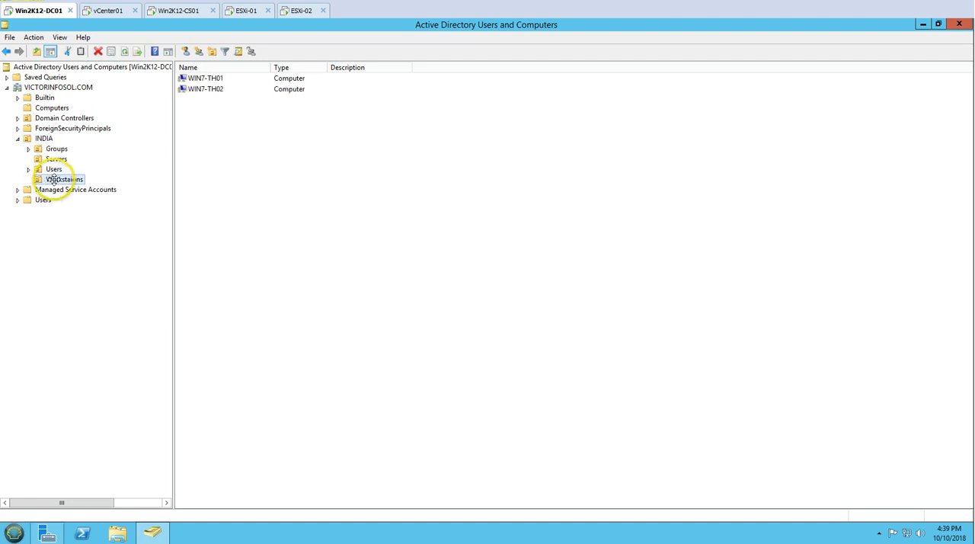
right_click(57, 179)
mouse_move(97, 226)
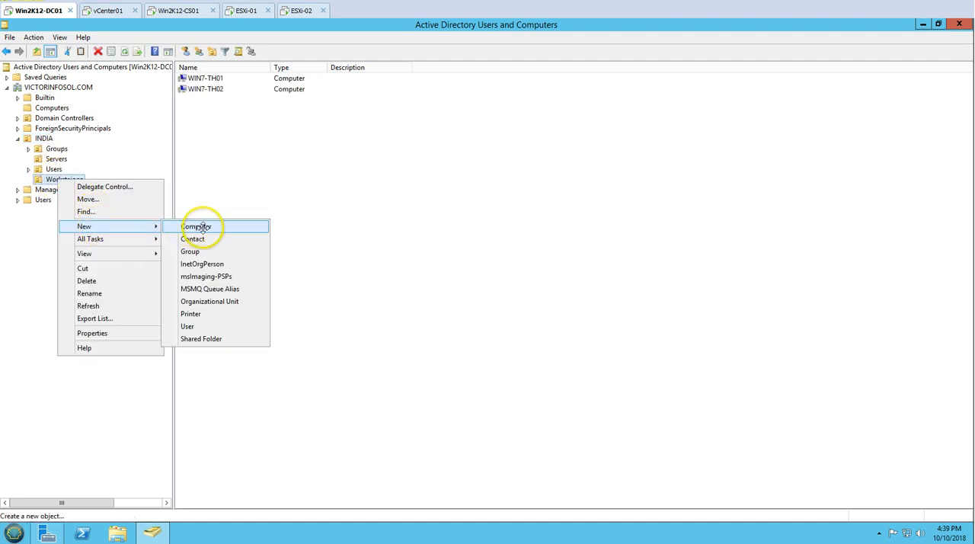
left_click(207, 301)
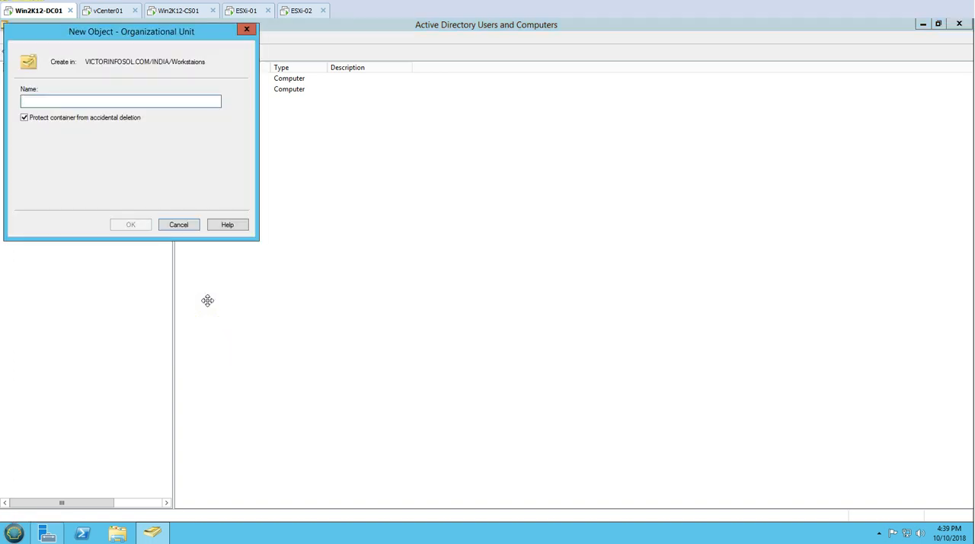
type("VDI")
key("Return")
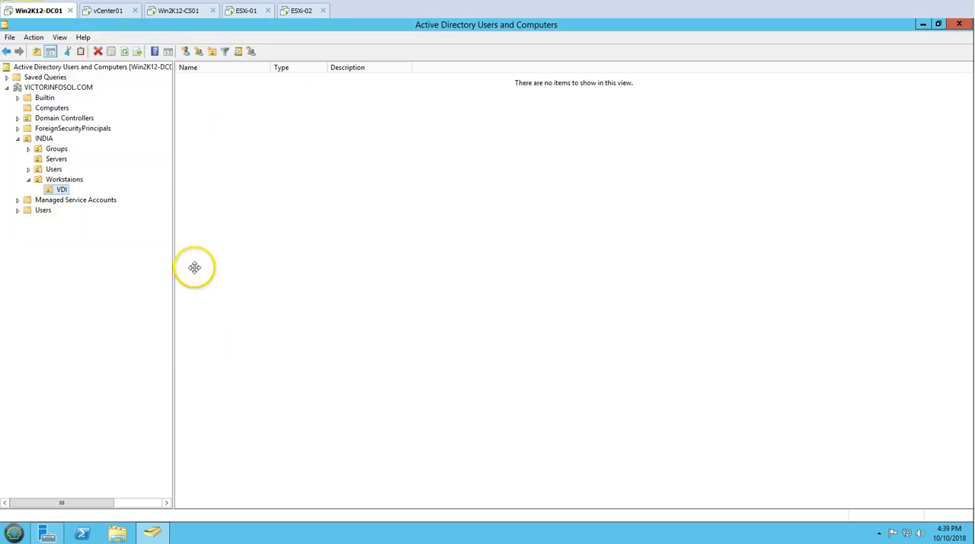
Move the WIN10_GOLD computer from Computers to the VDI organizational unit, suppressing further move warnings, and minimize Active Directory Users and Computers
left_click(54, 107)
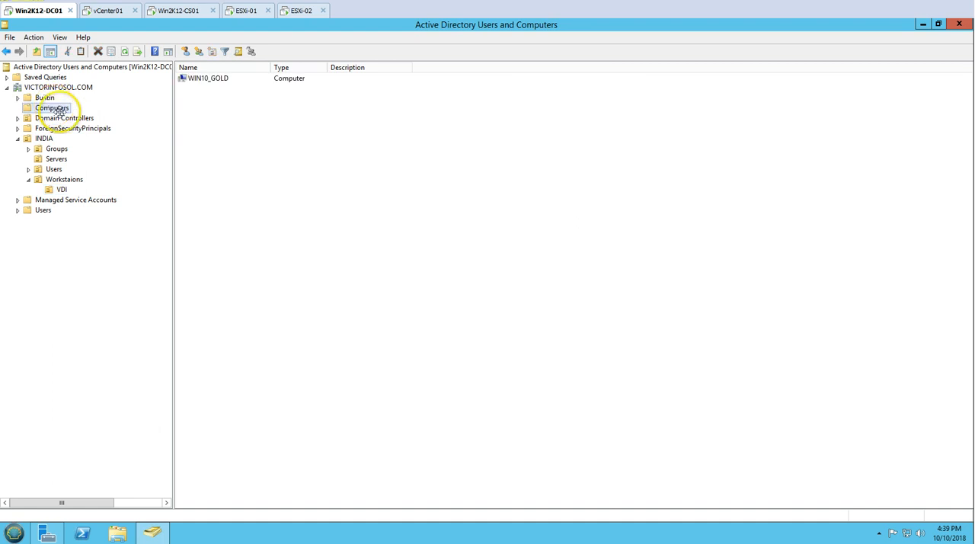
left_click_drag(212, 78, 62, 189)
left_click(415, 291)
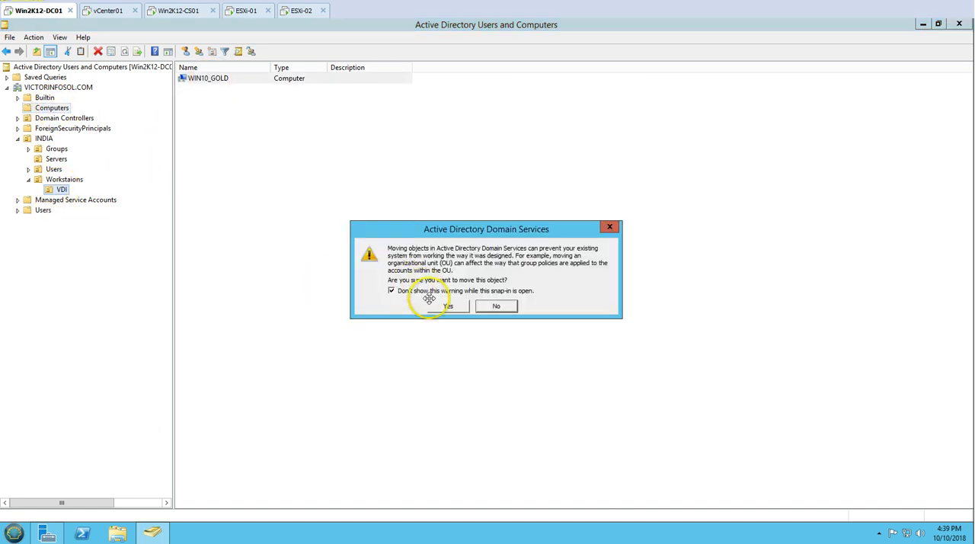
left_click(446, 305)
left_click(64, 179)
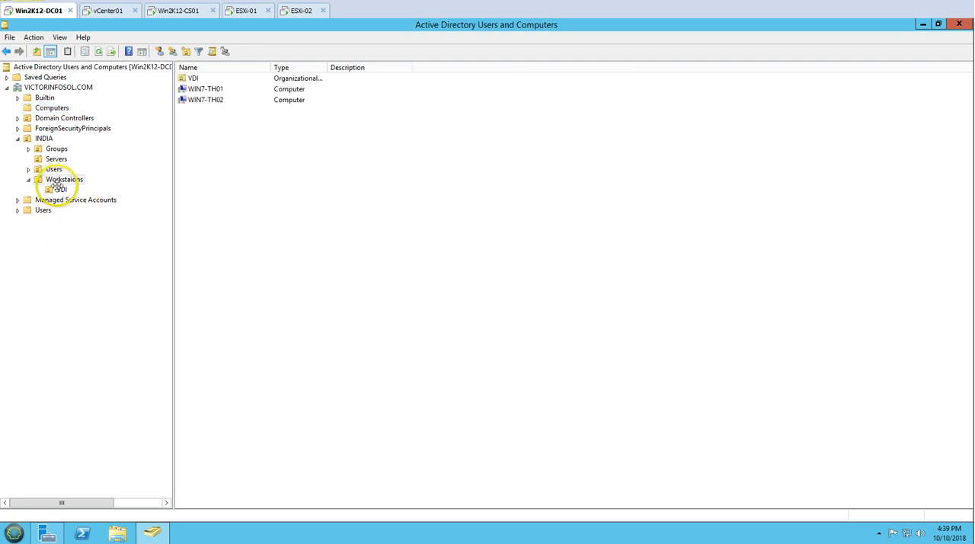
left_click(61, 189)
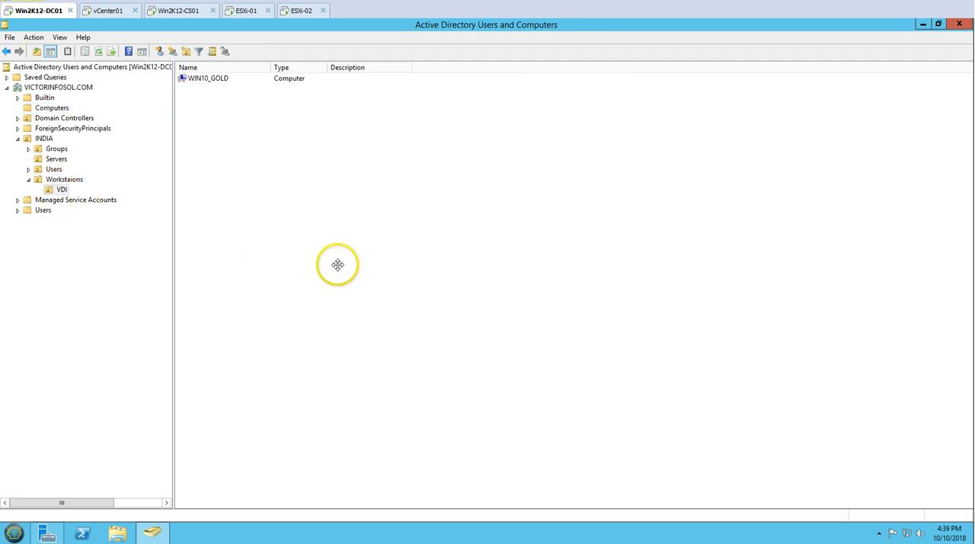
left_click(153, 533)
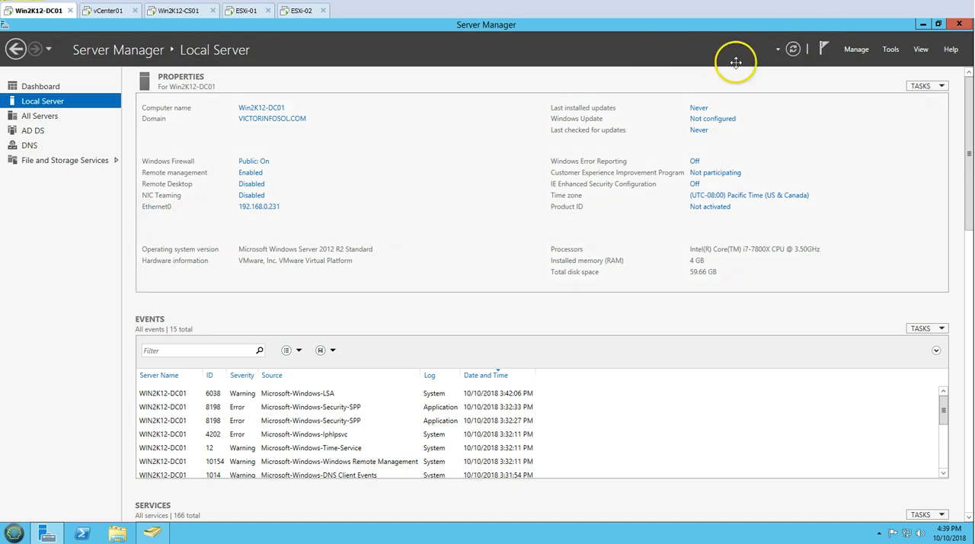
Return to the Win10_Gold console on vCenter01, close the Windows Update settings, and close the Office installer once setup completes
left_click(106, 11)
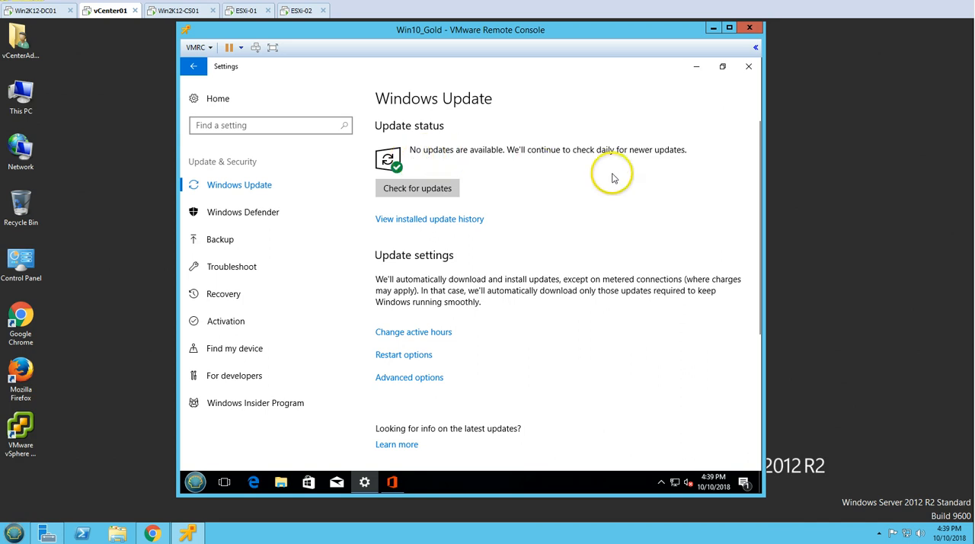
left_click(749, 68)
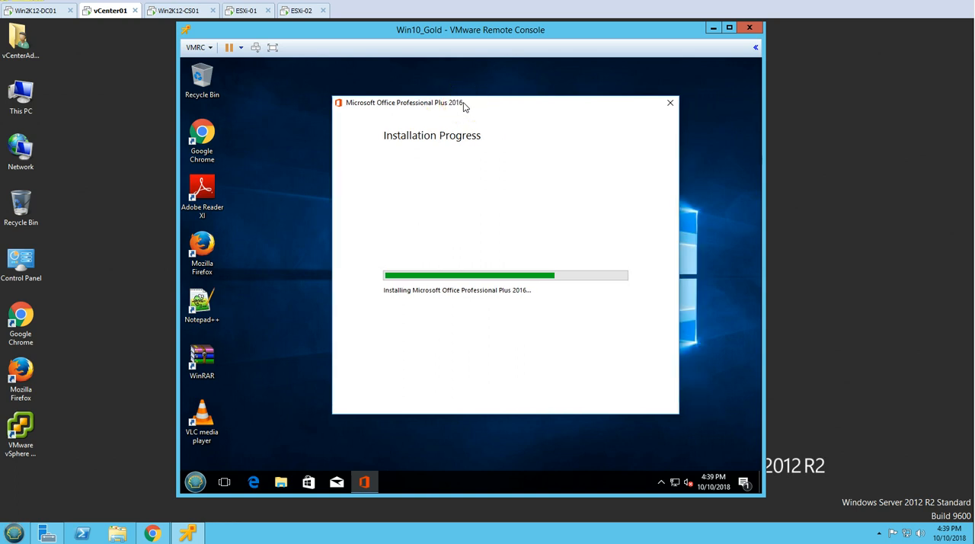
left_click(296, 240)
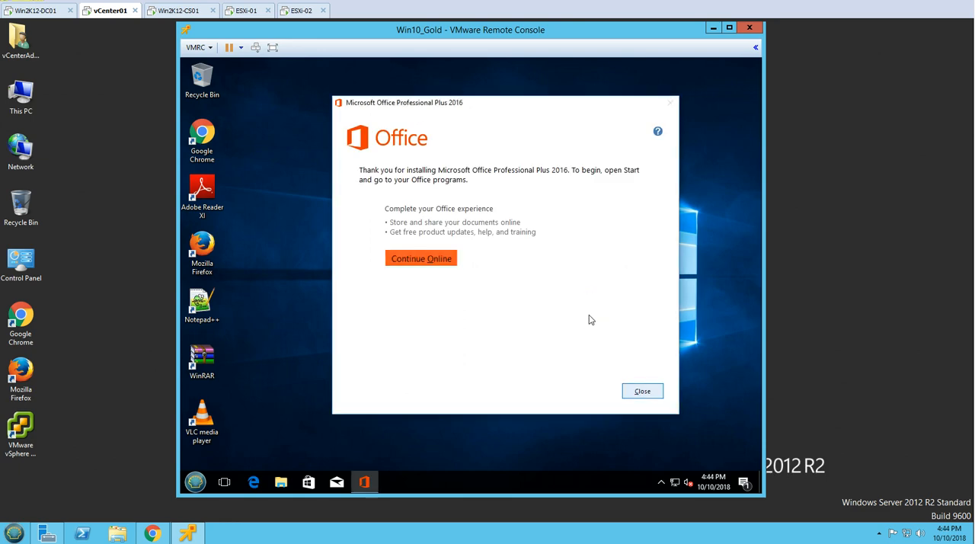
key("Return")
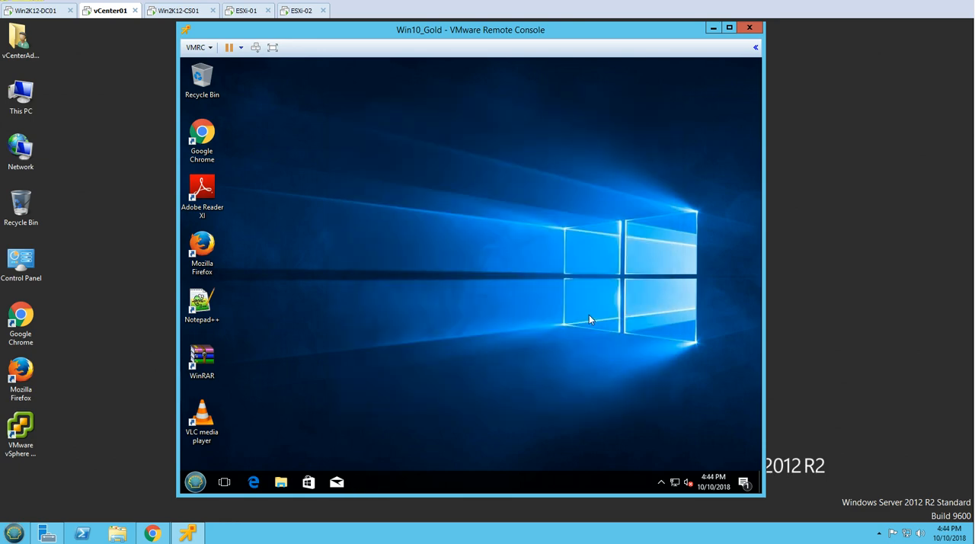
Review the guest's full program list for the installed Office 2016 applications
key("super")
left_click(256, 427)
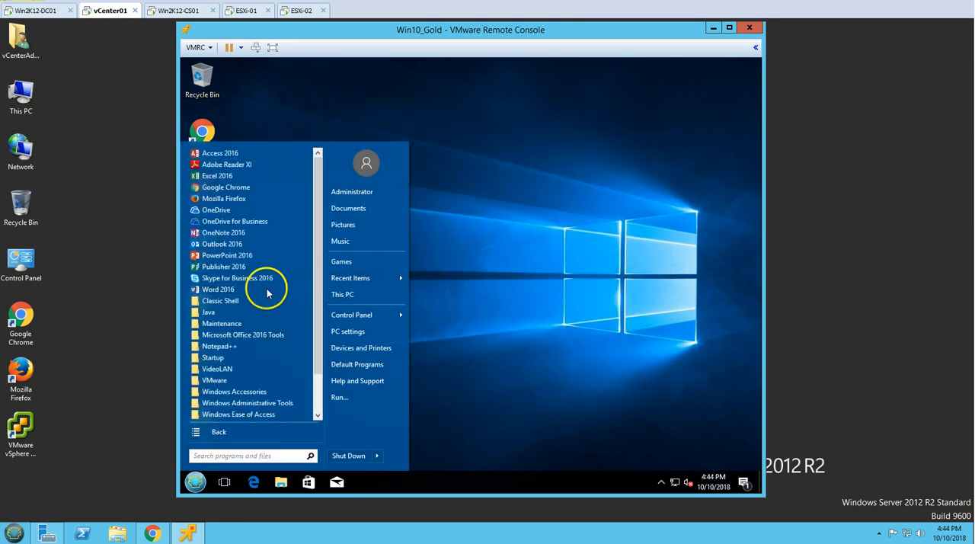
scroll(255, 350, "down", 2)
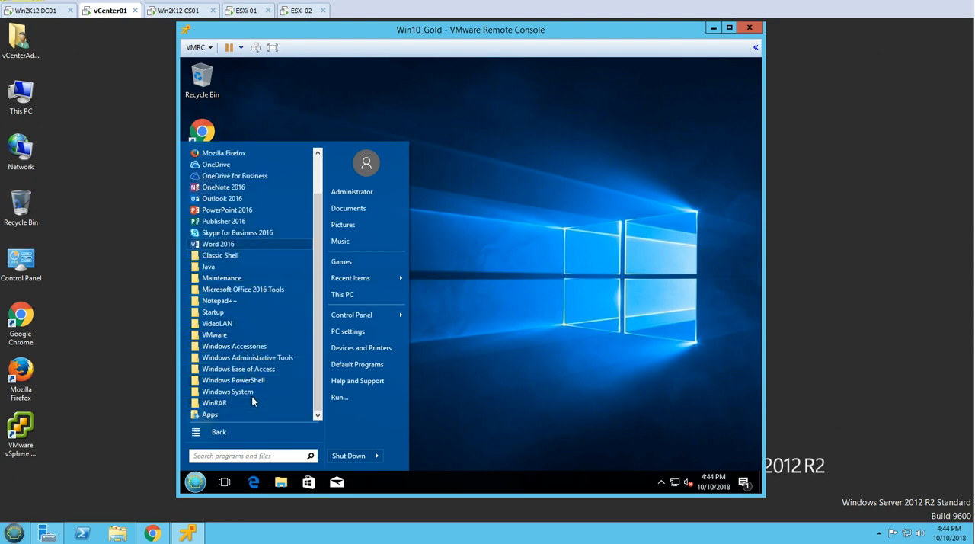
key("super")
key("super")
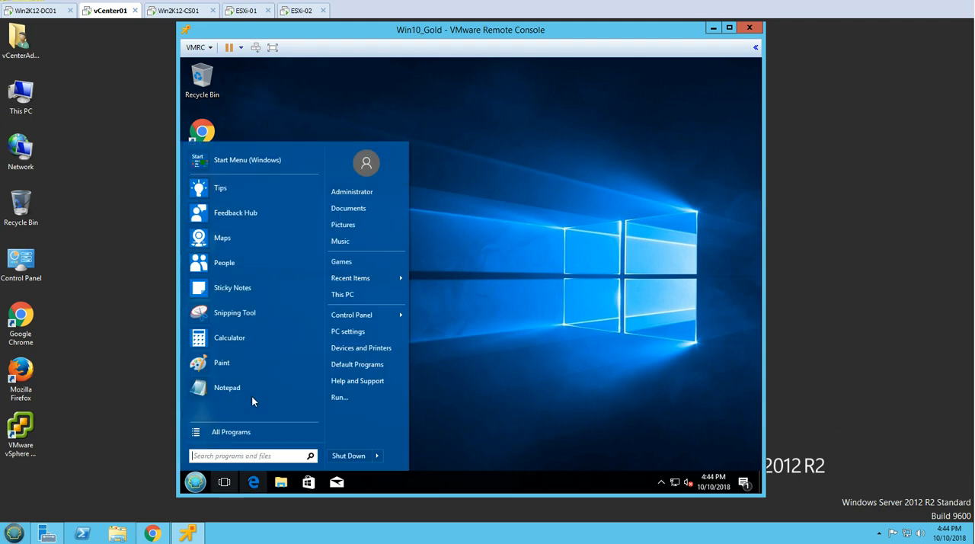
Restart the Win10_Gold guest operating system
left_click(377, 456)
left_click(418, 436)
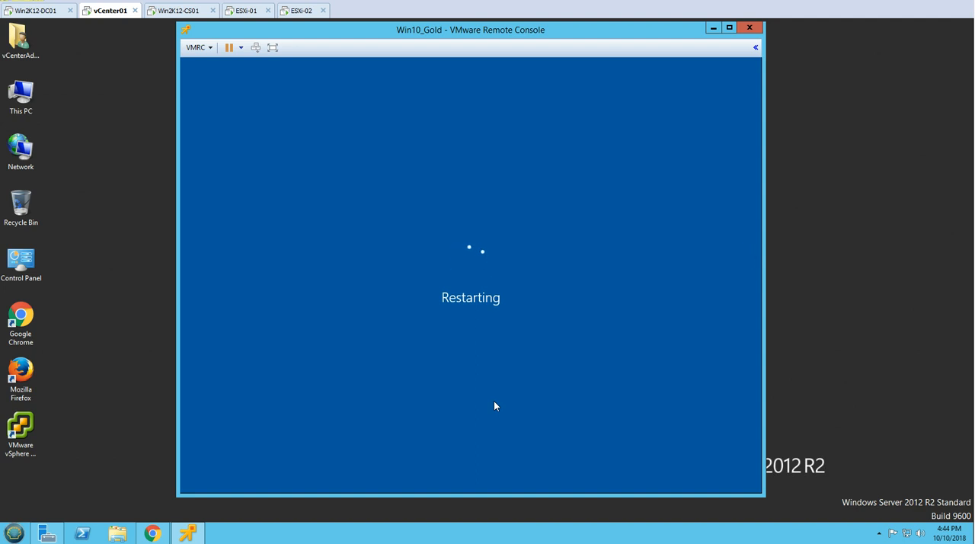
Switch to Win2K12-CS01, open Desktop Pools in Horizon Administrator, and log in again as ViewAdmin with the account password after the session timeout
left_click(183, 12)
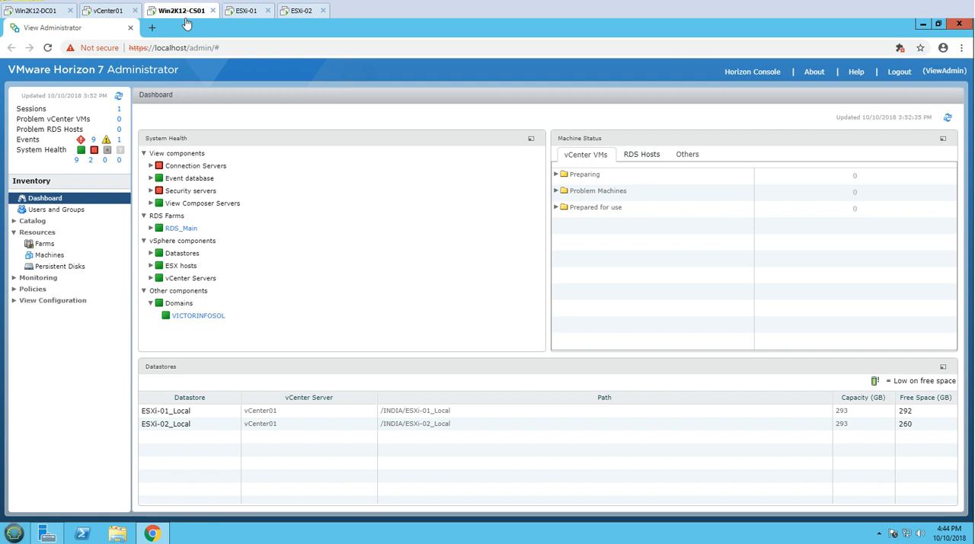
left_click(34, 223)
left_click(53, 233)
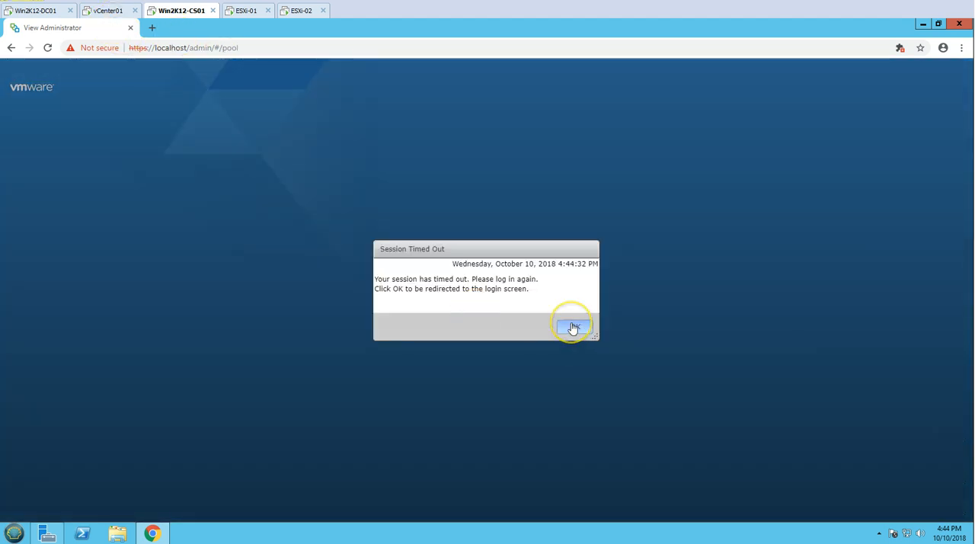
left_click(572, 326)
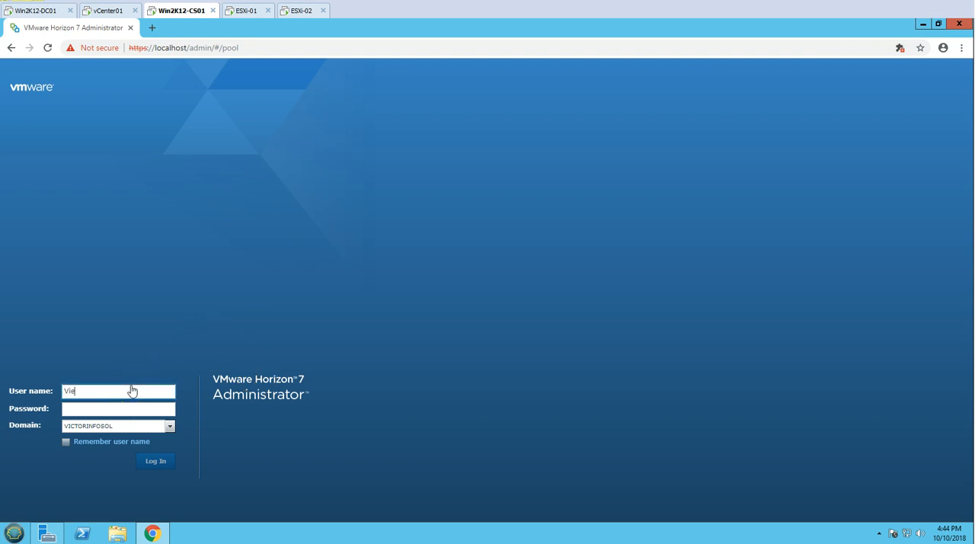
left_click(132, 390)
type("ViewAdmin")
key("Tab")
type("**")
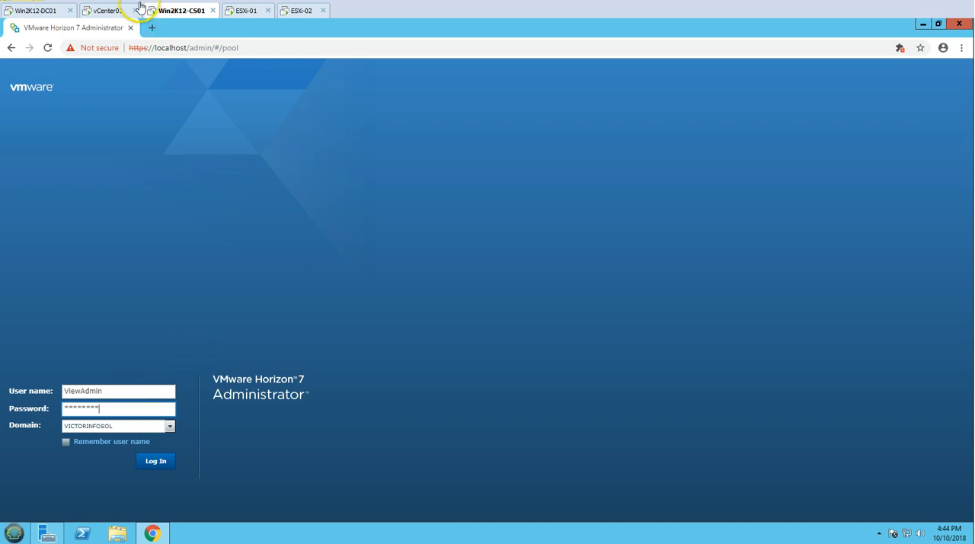
Check the Win10_Gold restart on vCenter01, and open the Horizon Administrator dashboard on Win2K12-CS01
left_click(111, 13)
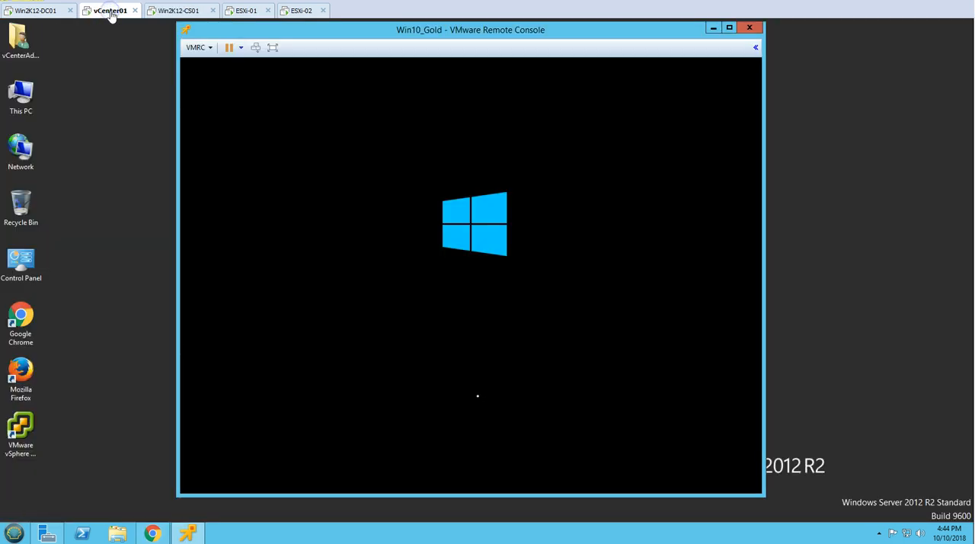
left_click(169, 11)
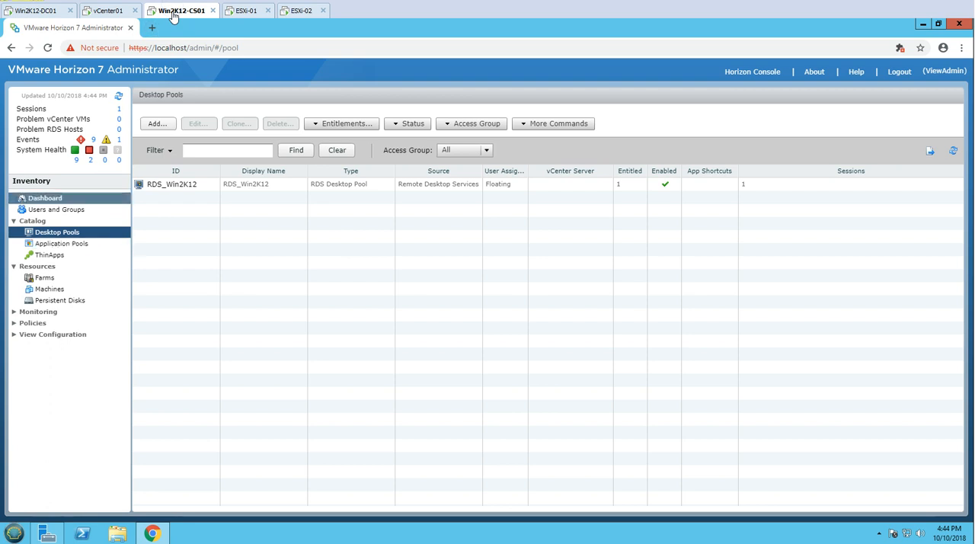
left_click(47, 199)
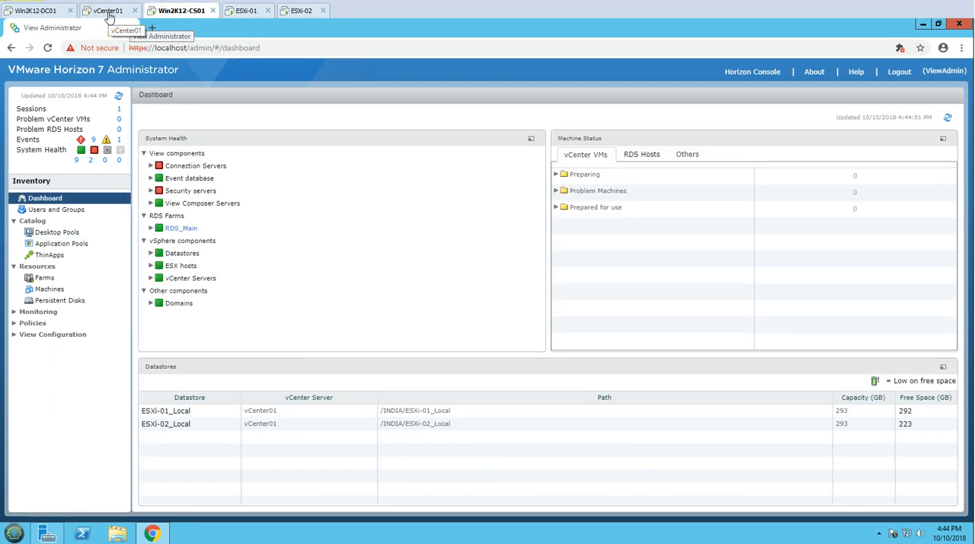
Return to the Win10_Gold console on vCenter01 and sign in to the guest as Administrator with the account password
left_click(109, 12)
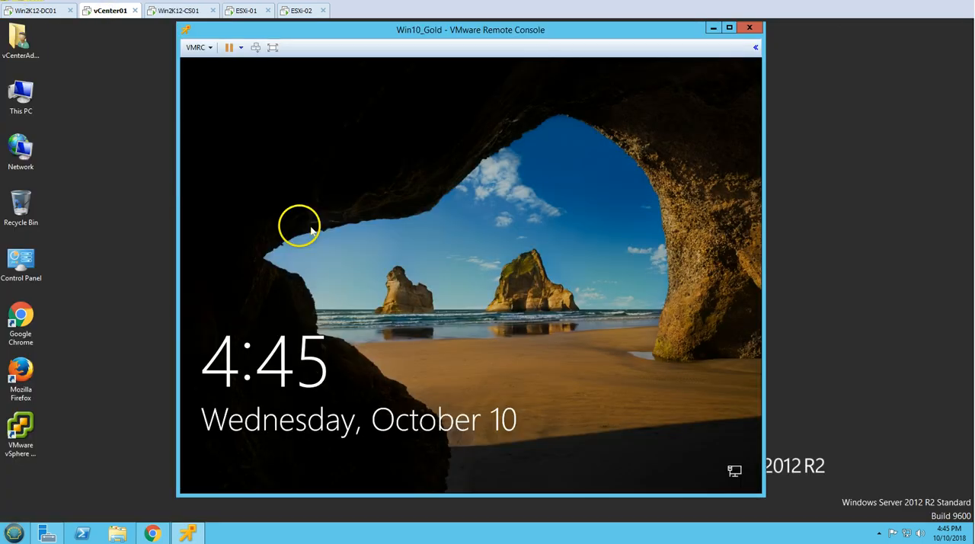
left_click(311, 230)
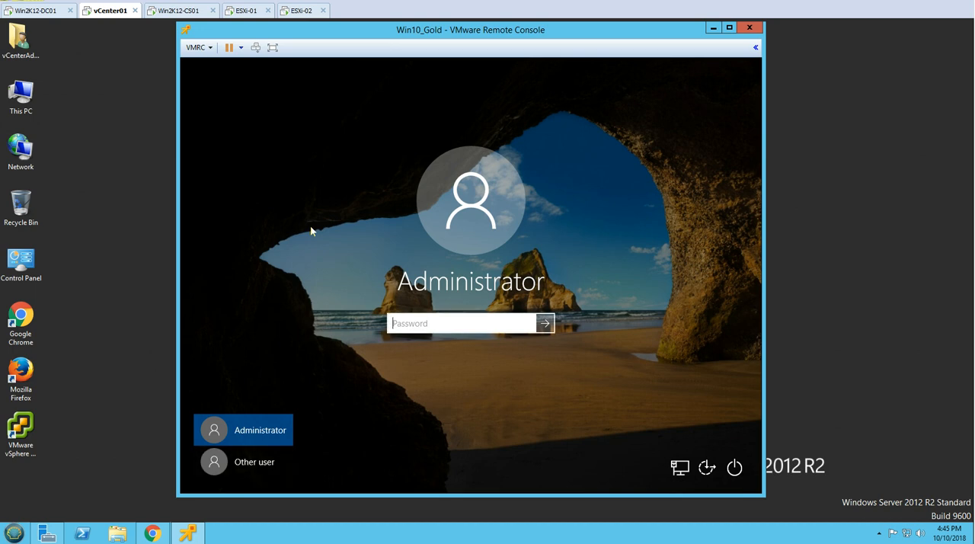
key("Return")
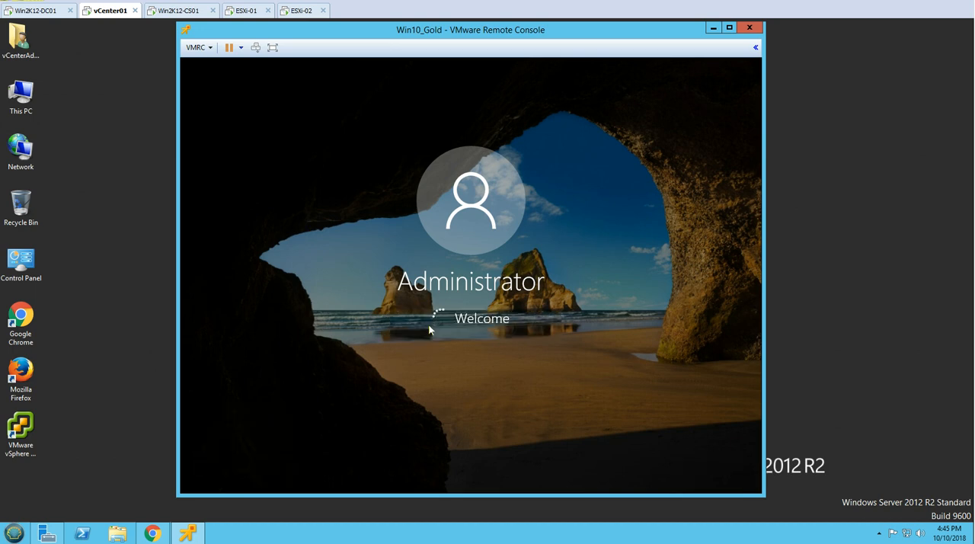
left_click(441, 307)
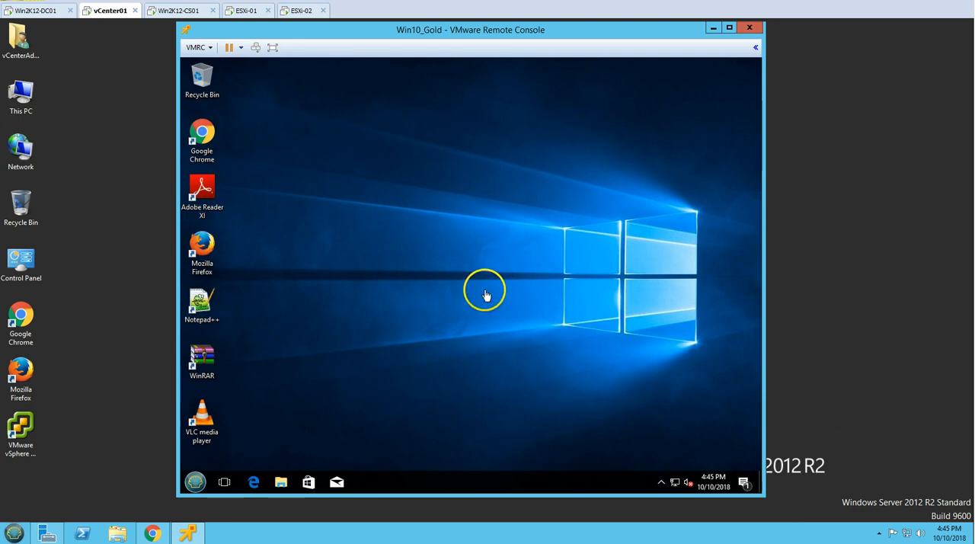
Launch the VMware-Horizon-Agent-x86_64-7.6.0-9539447 installer from the guest's Downloads folder and minimize the folder window
left_click(282, 483)
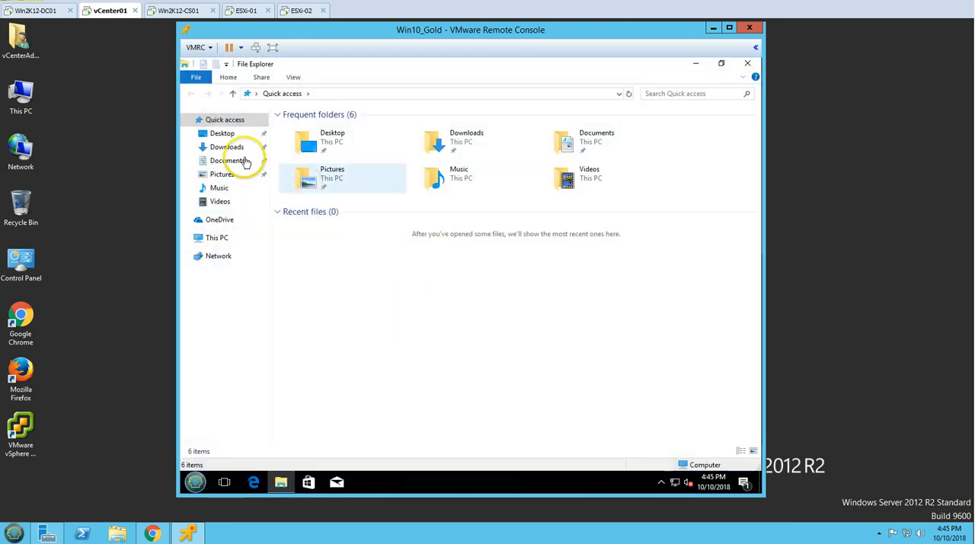
left_click(232, 148)
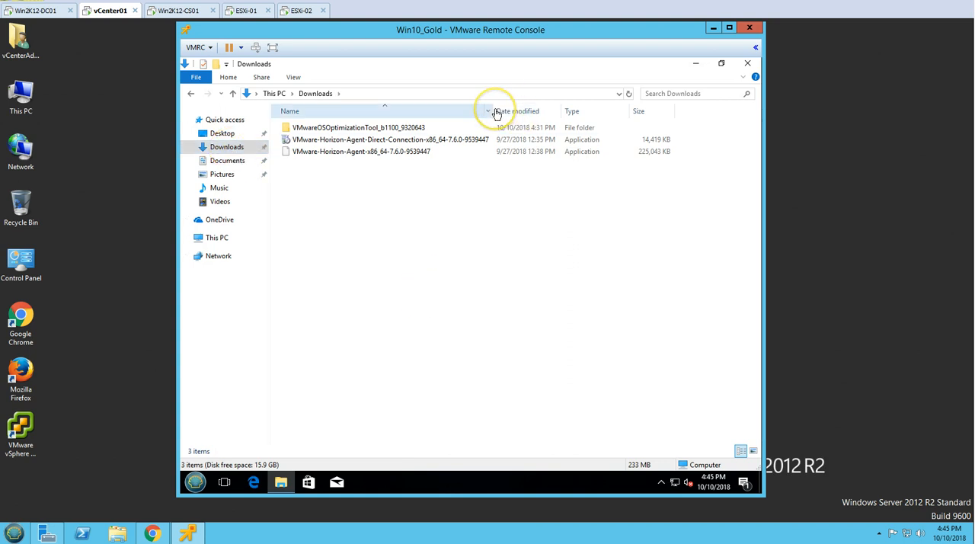
left_click(392, 145)
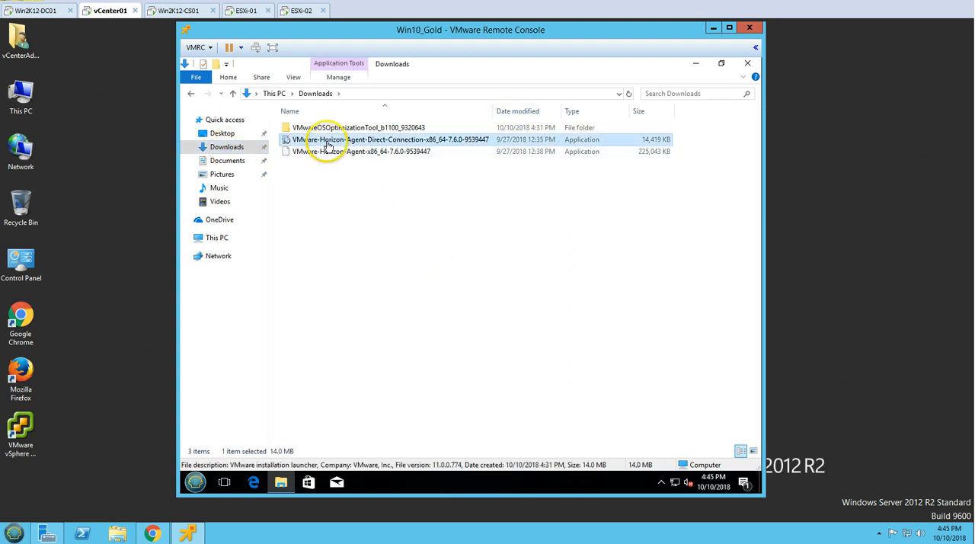
double_click(387, 153)
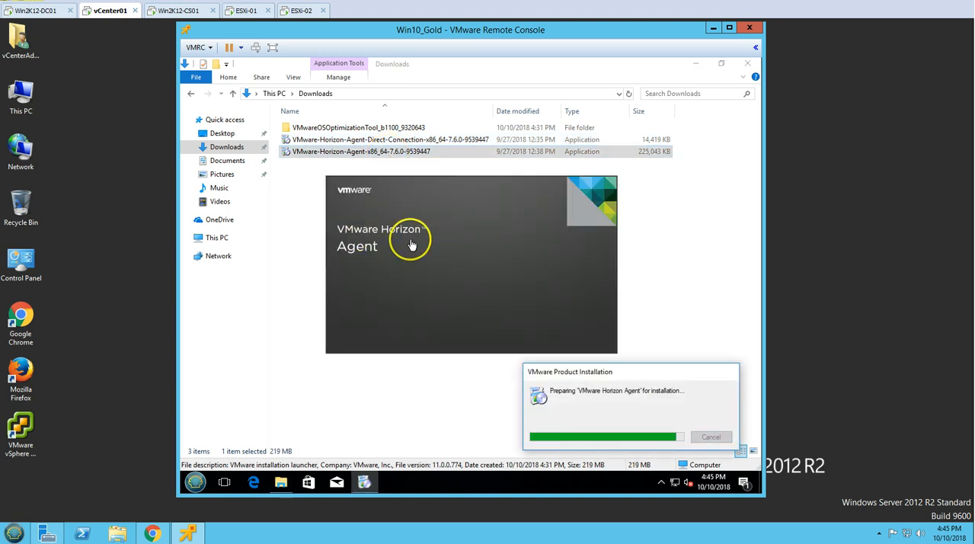
left_click(281, 484)
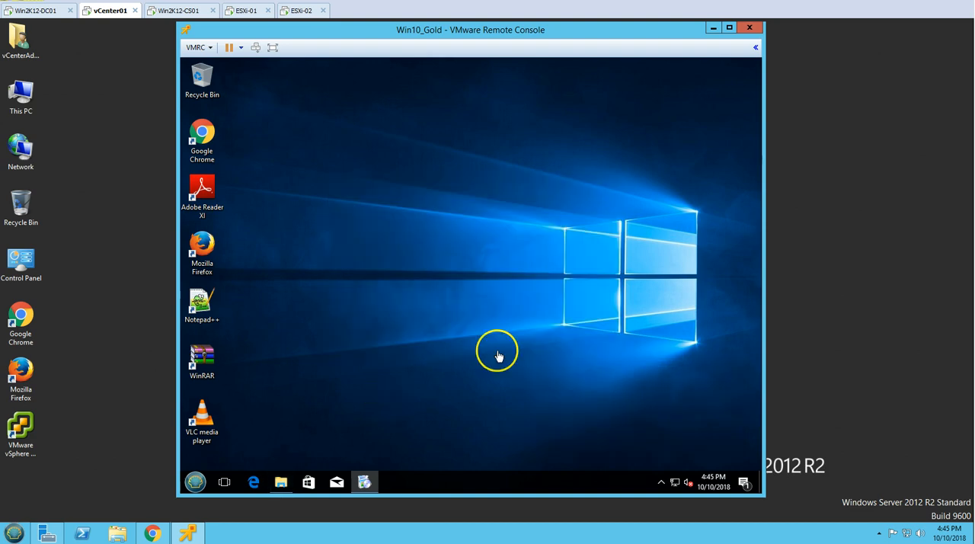
Review the guest's installed applications in Programs and Features, and minimize the window
left_click(197, 486)
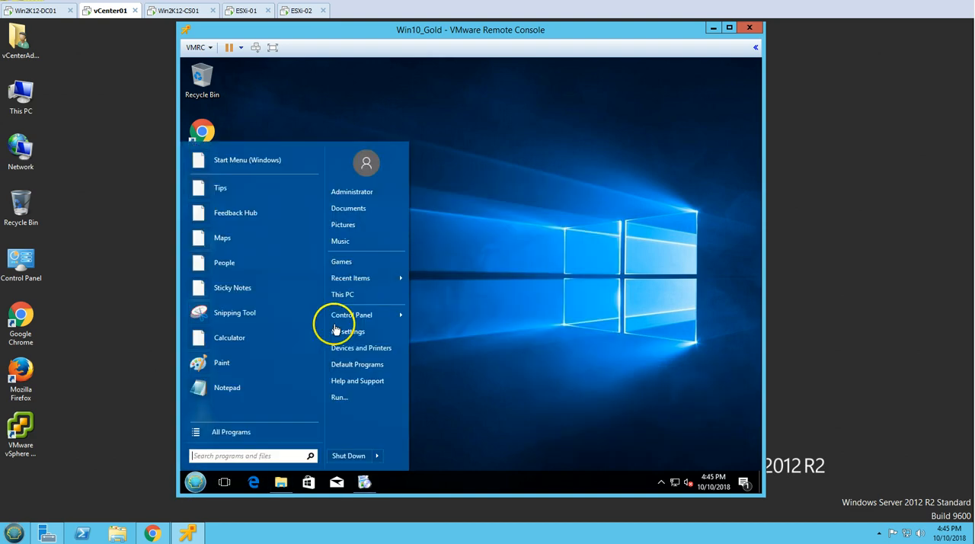
mouse_move(359, 315)
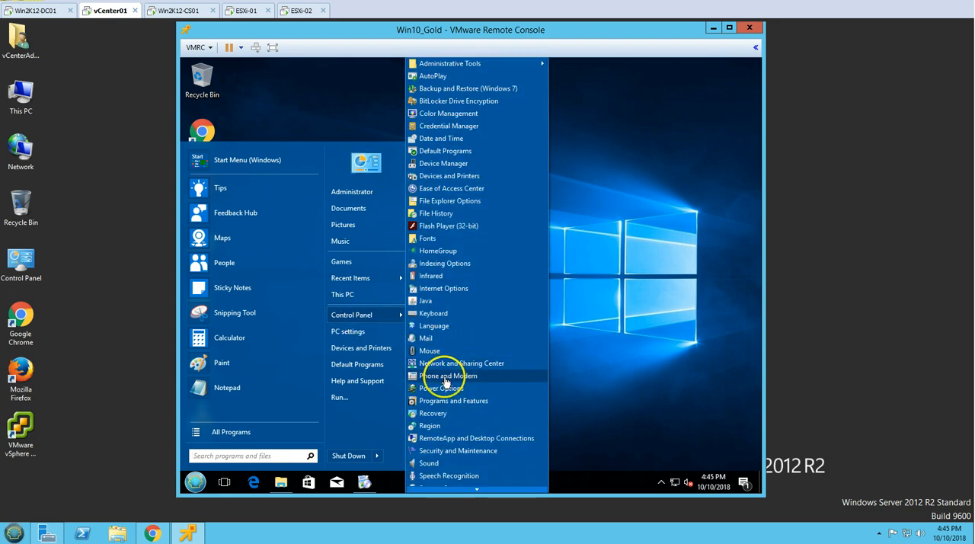
left_click(443, 400)
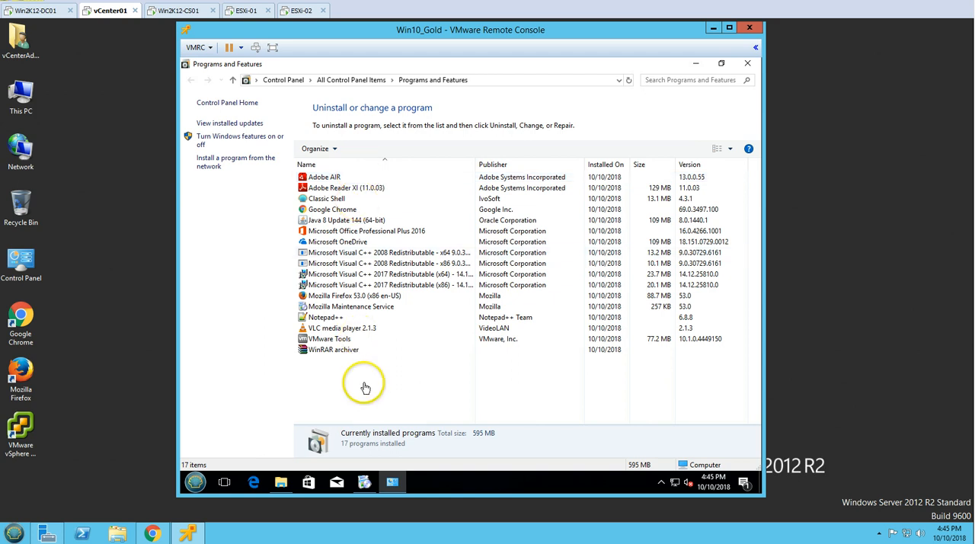
left_click(392, 482)
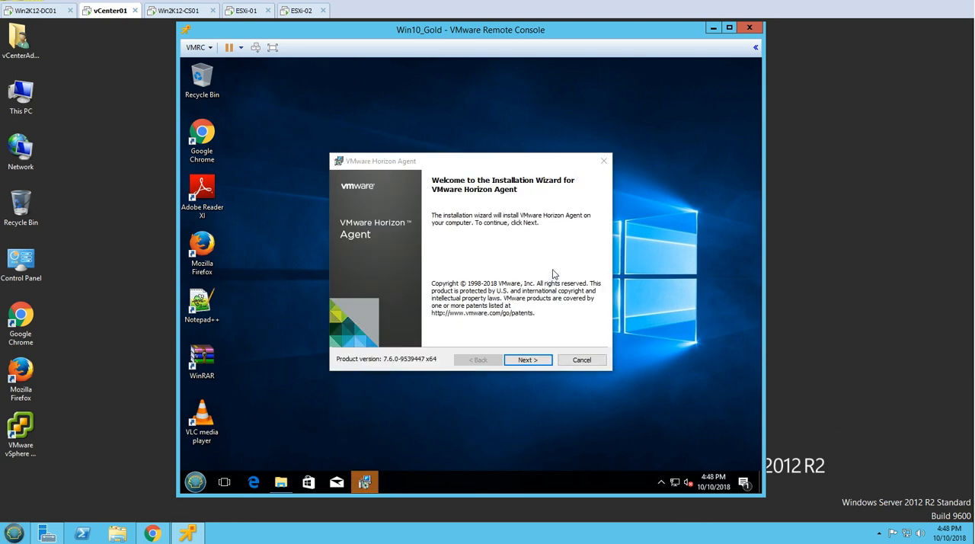
Accept the VMware Horizon Agent license agreement and proceed with IPv4 as the communication protocol
left_click(528, 360)
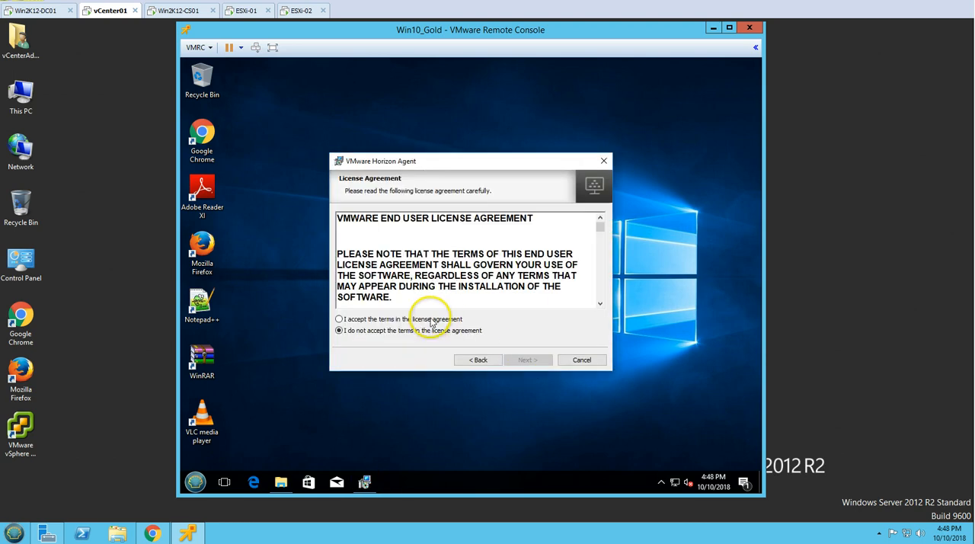
left_click(431, 320)
left_click(529, 361)
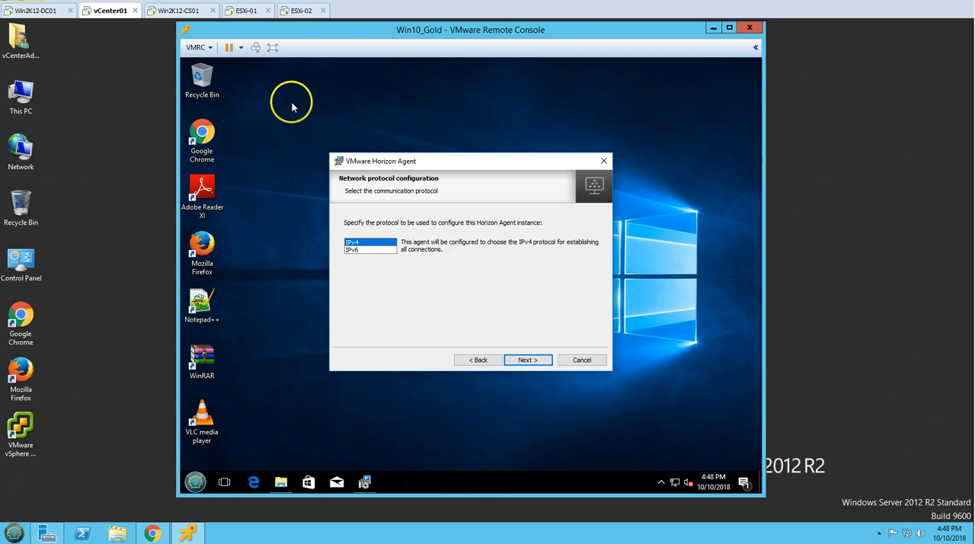
left_click(184, 12)
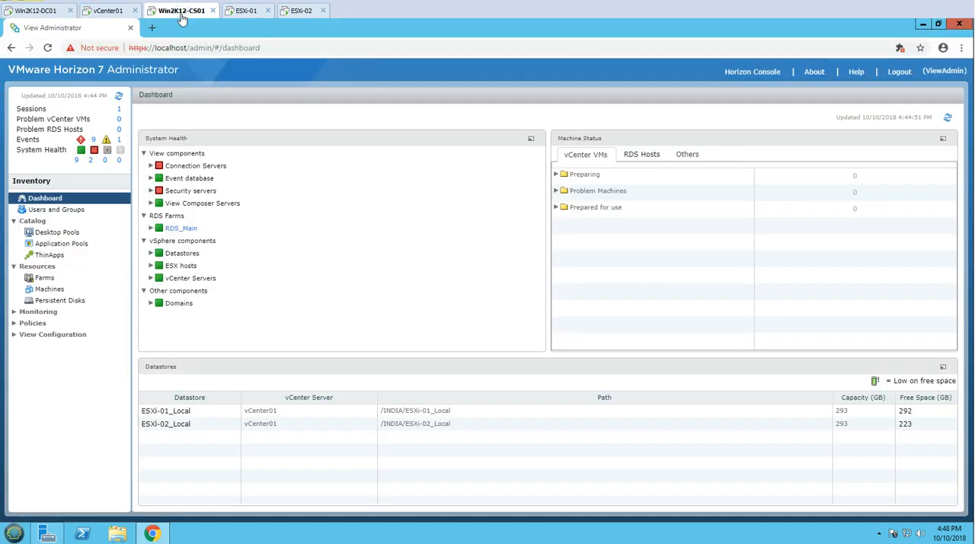
left_click(111, 12)
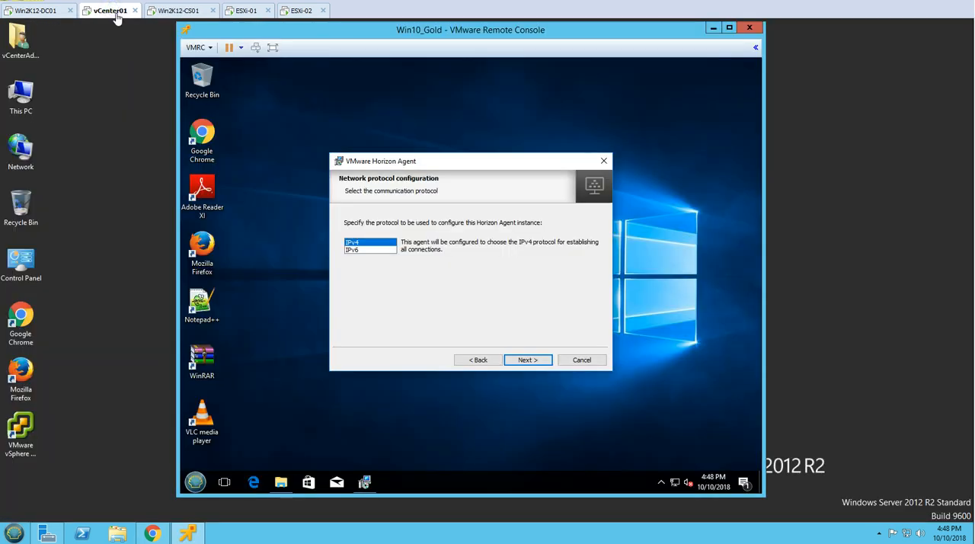
left_click(528, 359)
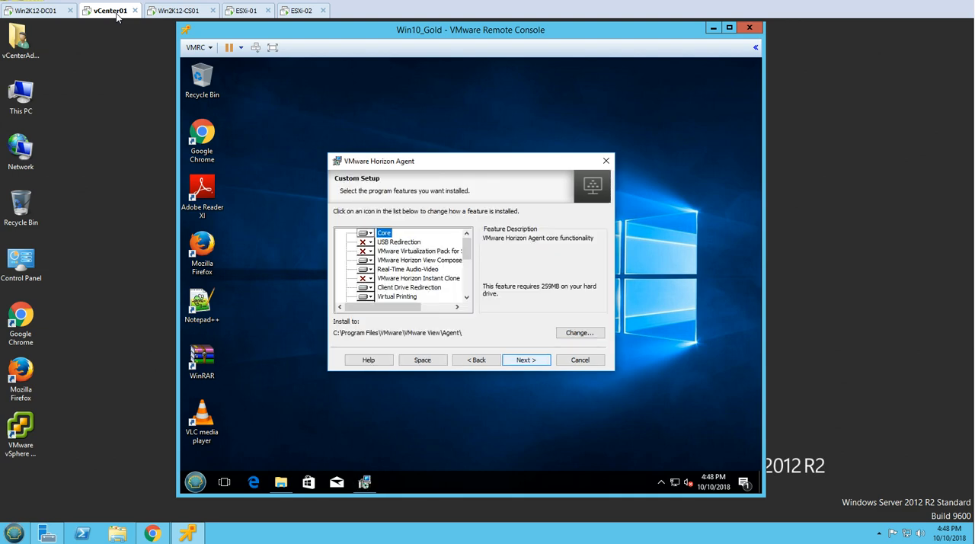
Enable the USB Redirection feature in the Horizon Agent custom setup, and check the VMware Horizon View Composer Agent entry
left_click(366, 242)
left_click(428, 255)
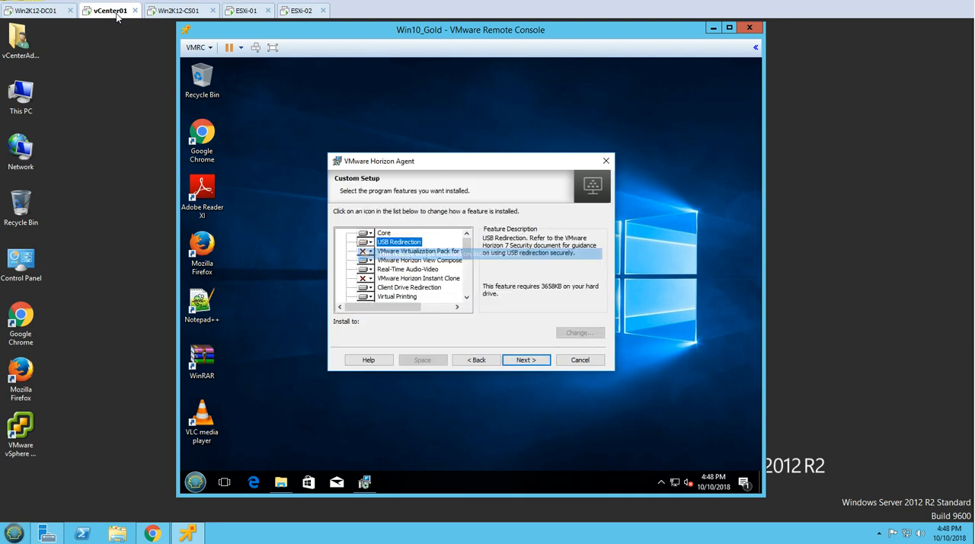
mouse_move(462, 242)
left_mouse_down()
mouse_move(465, 268)
mouse_move(467, 238)
left_mouse_up()
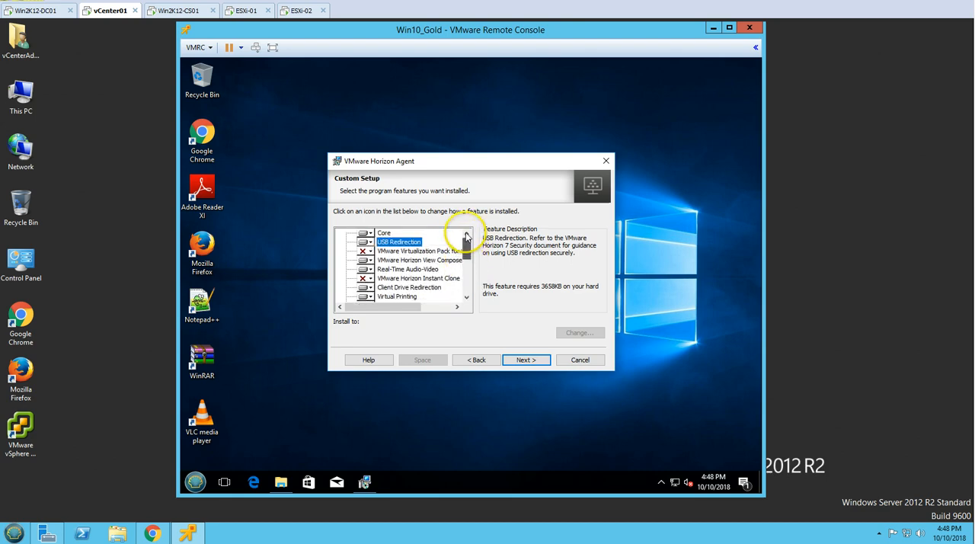
left_click(419, 259)
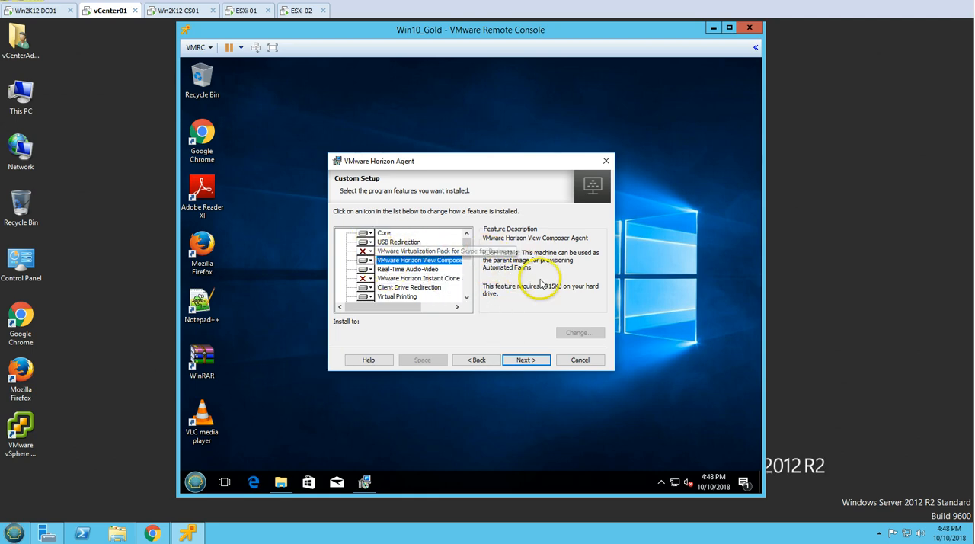
Confirm the selected features and the USB redirection notice, keep Remote Desktop capability enabled, and start the Horizon Agent installation
left_click(526, 359)
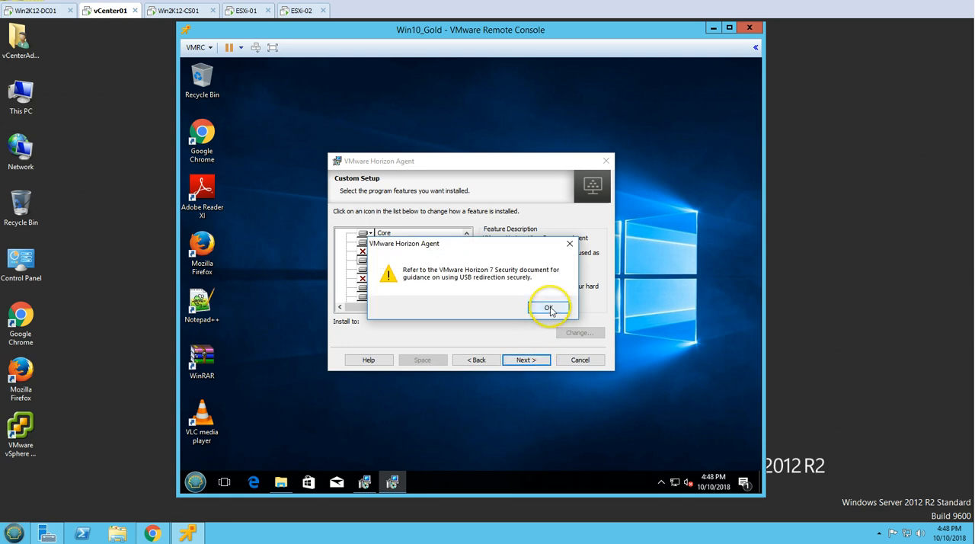
left_click(548, 307)
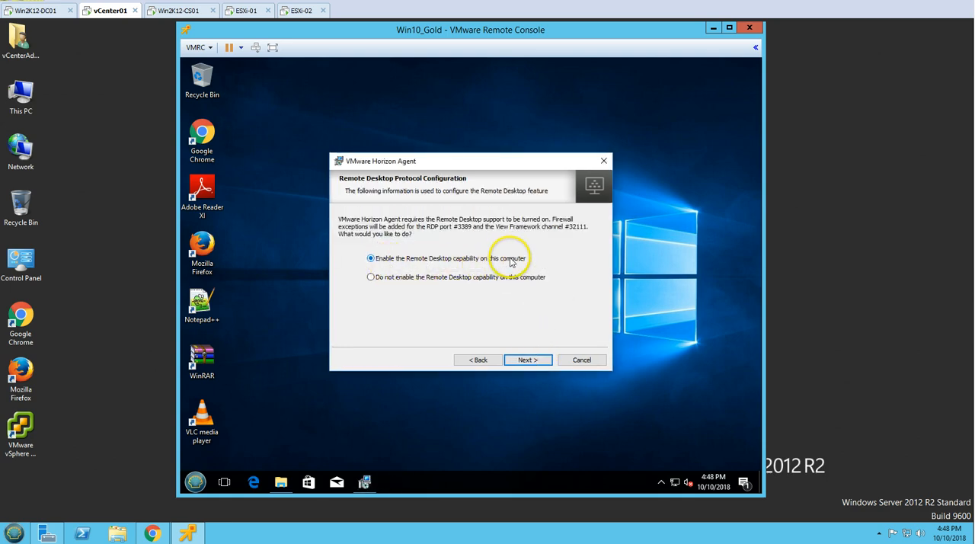
left_click(527, 359)
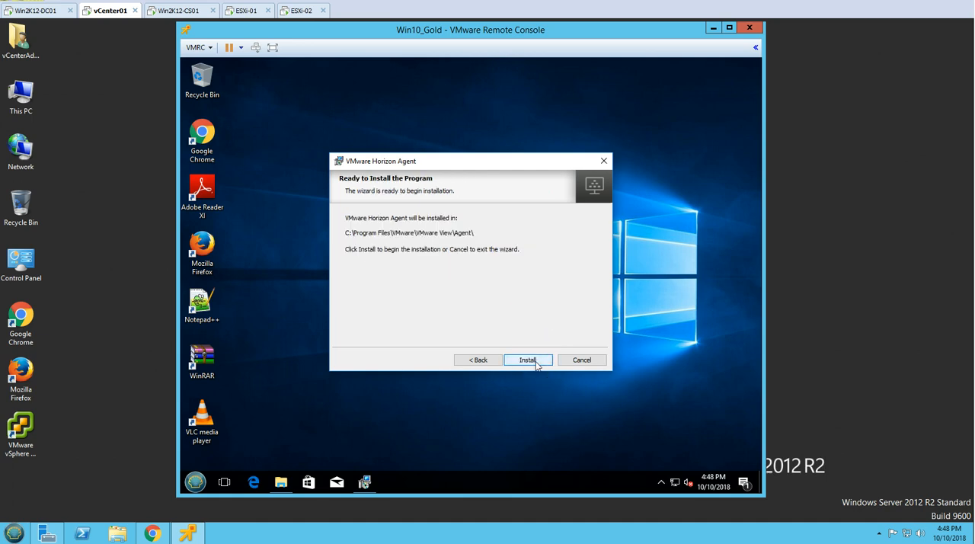
left_click(533, 362)
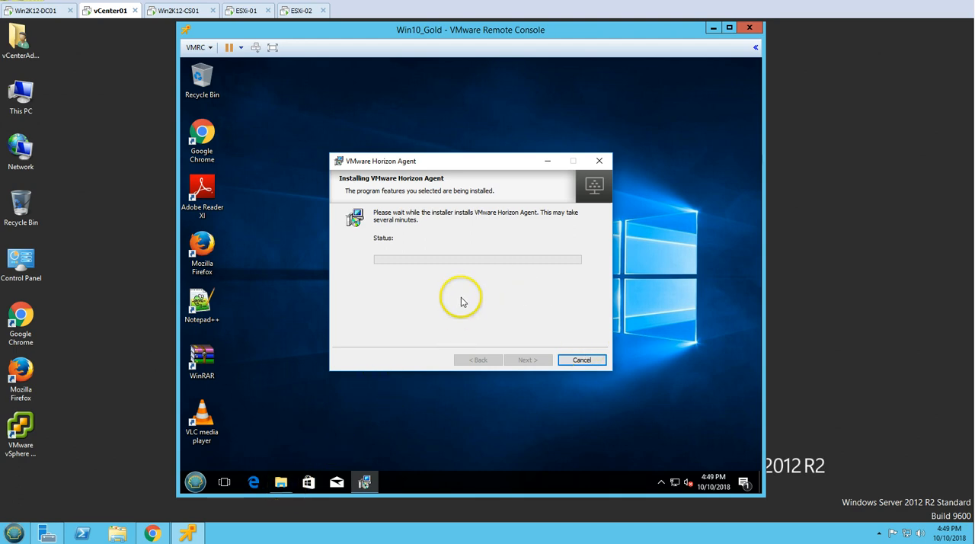
Locate the Horizon Agent Direct-Connection installer in Downloads and close the folder window
left_click(280, 481)
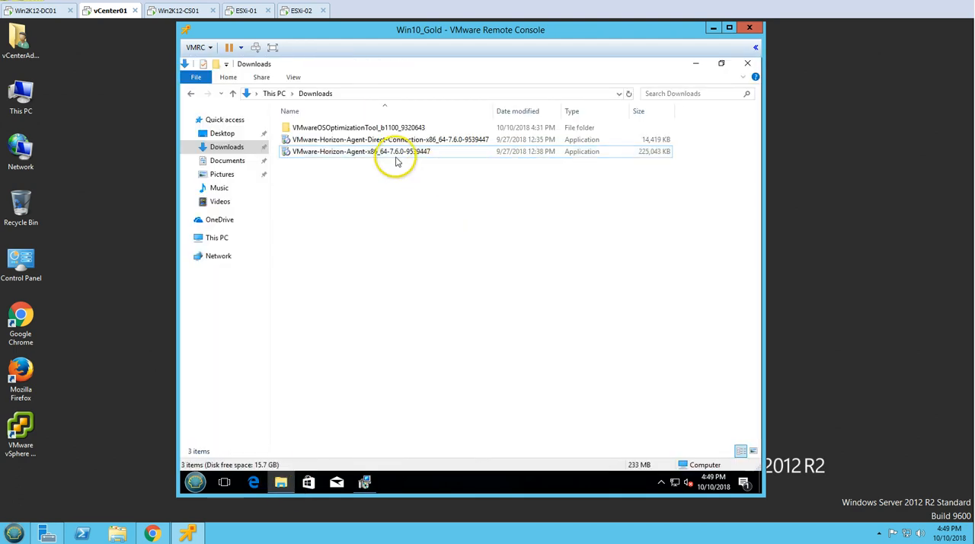
left_click(343, 142)
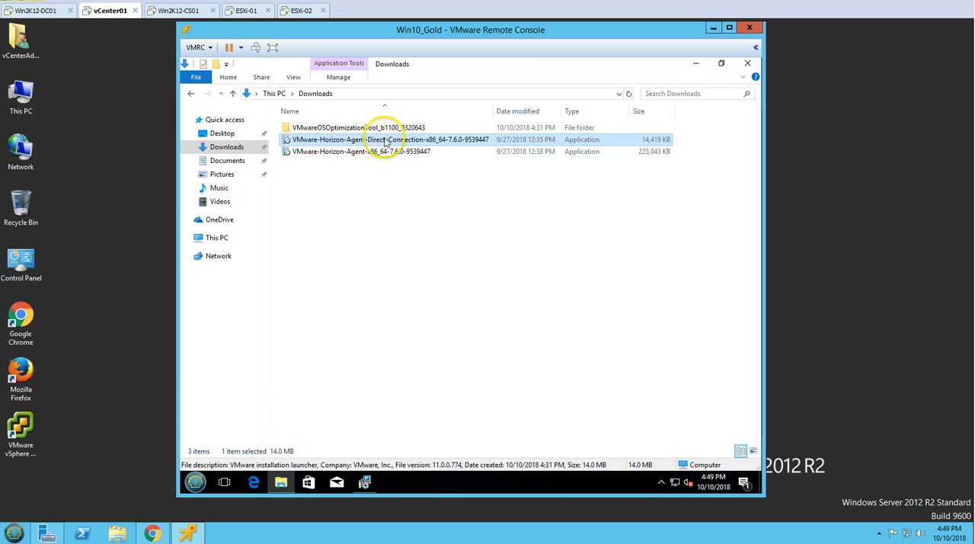
left_click(747, 64)
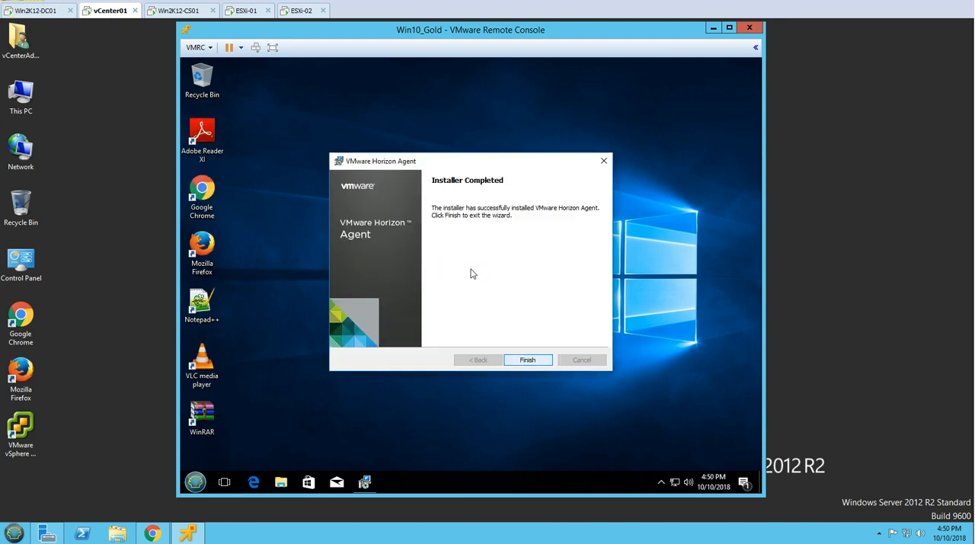
Finish the Horizon Agent wizard, restart the guest, and sign in again as Administrator with the account password
key("Return")
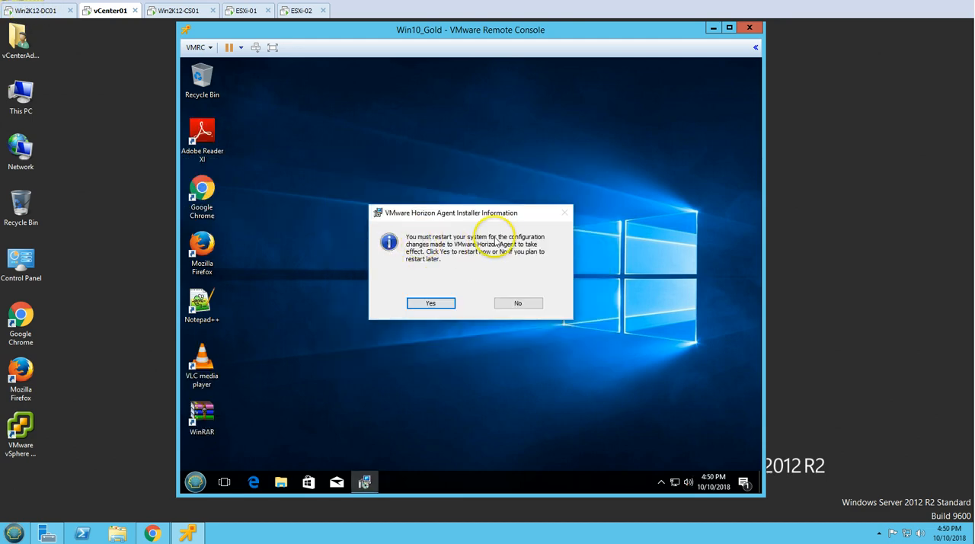
left_click(431, 303)
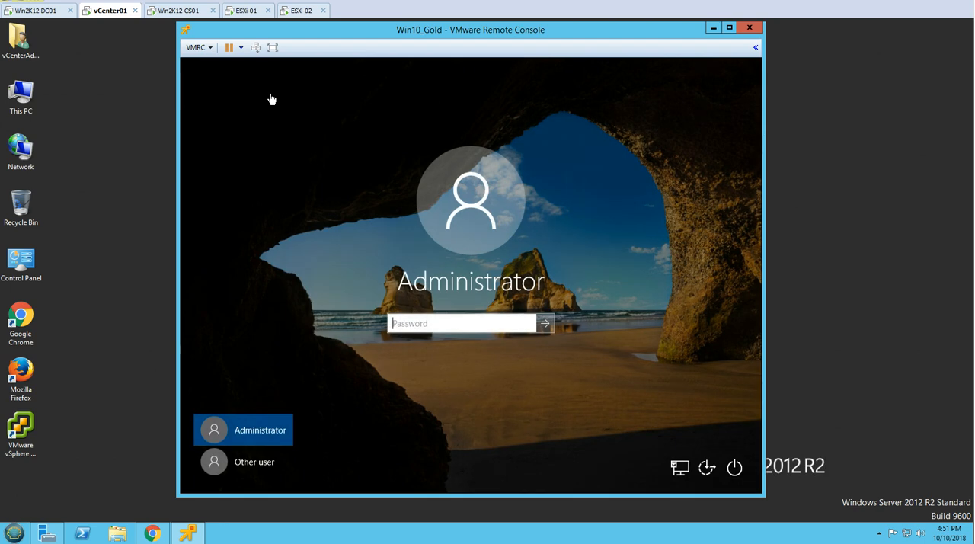
left_click(550, 328)
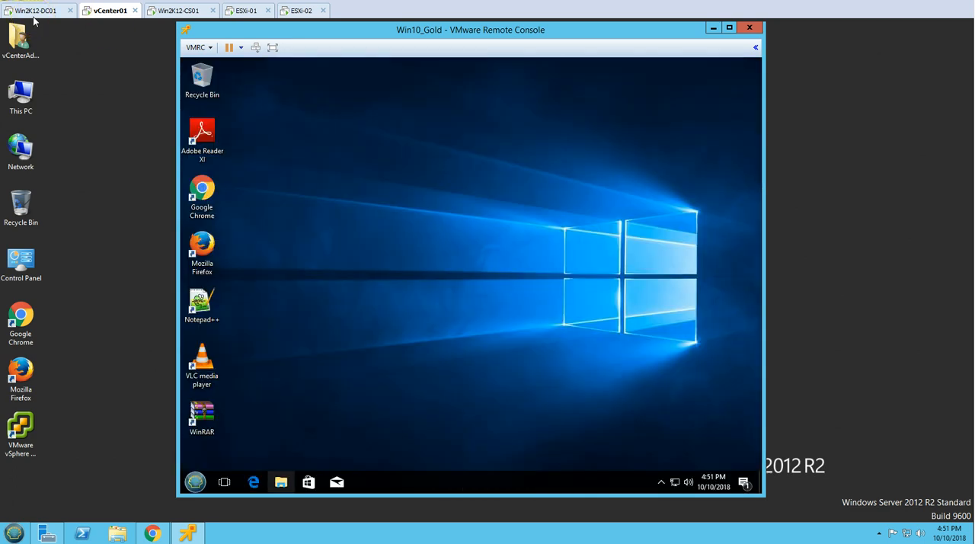
Launch the VMware-Horizon-Agent-Direct-Connection-x86_64-7.6.0-9539447 installer from Downloads and minimize the folder window
left_click(281, 482)
left_click(227, 148)
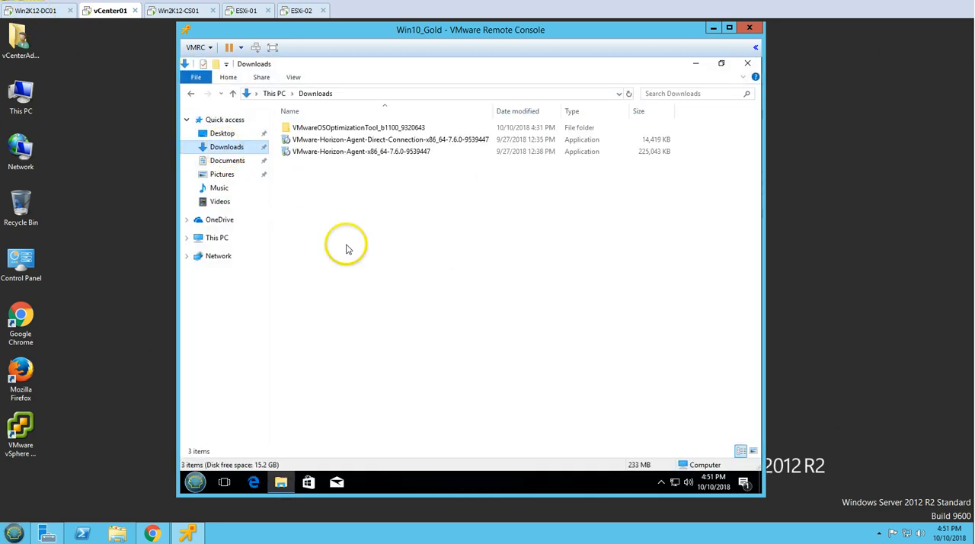
left_click(331, 142)
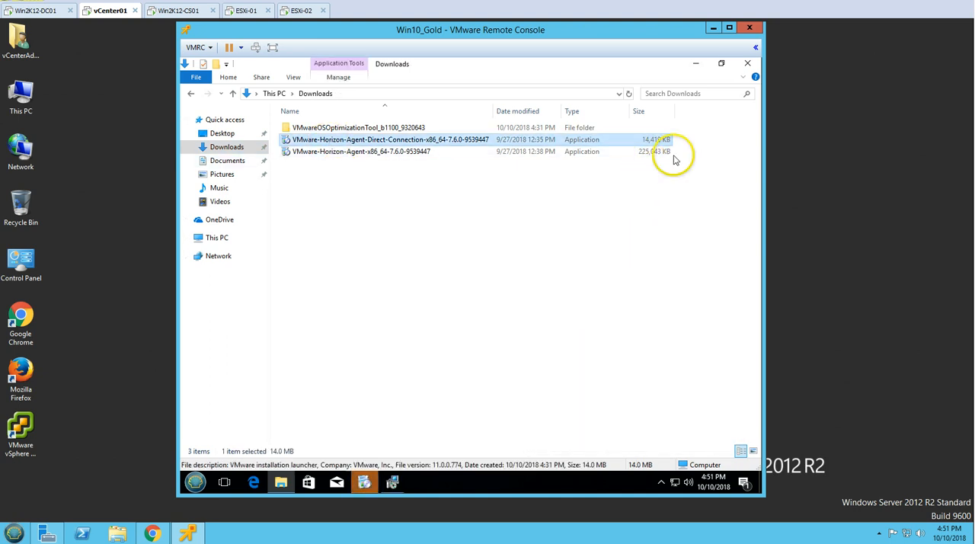
left_click(697, 64)
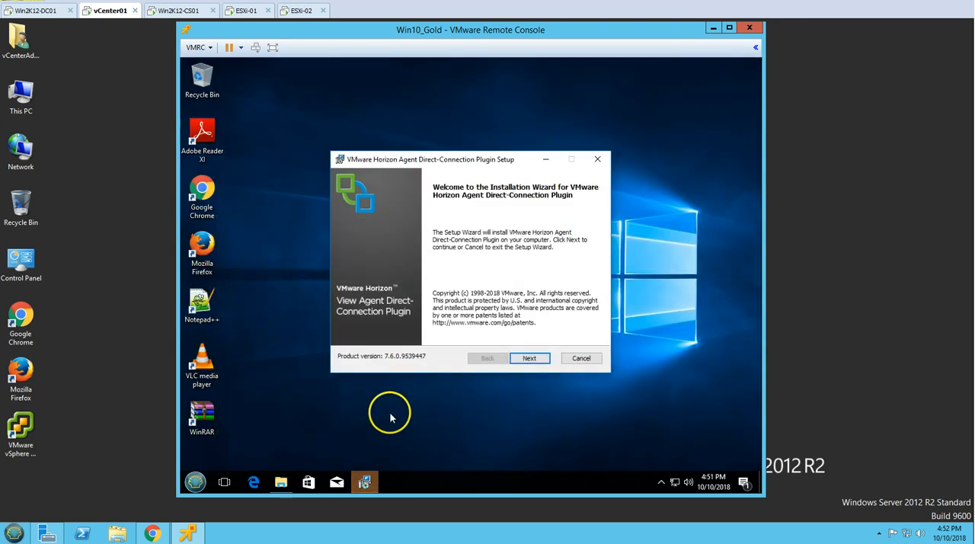
Accept the Direct-Connection Plugin license, keep HTTPS port 443 with automatic Windows Firewall configuration, and install the plugin
left_click(535, 359)
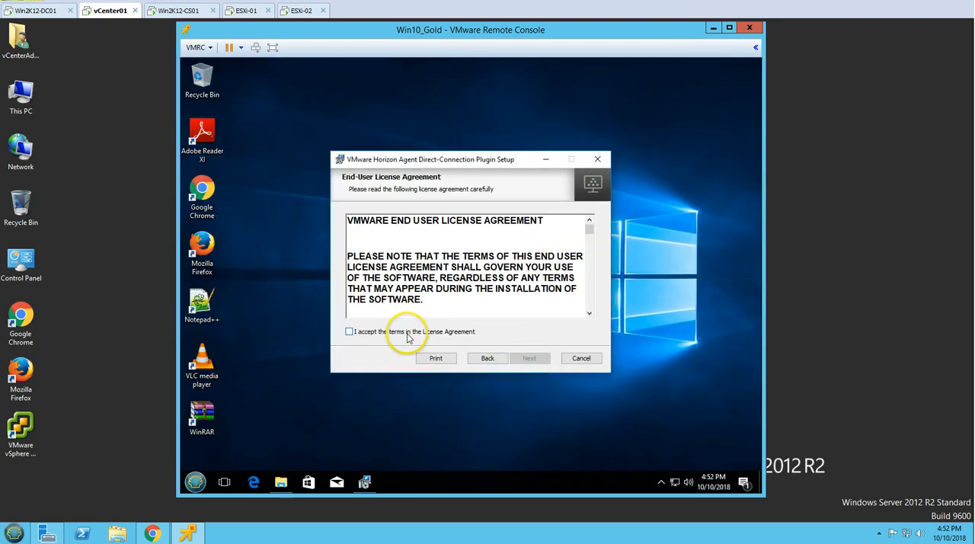
left_click(408, 335)
left_click(531, 359)
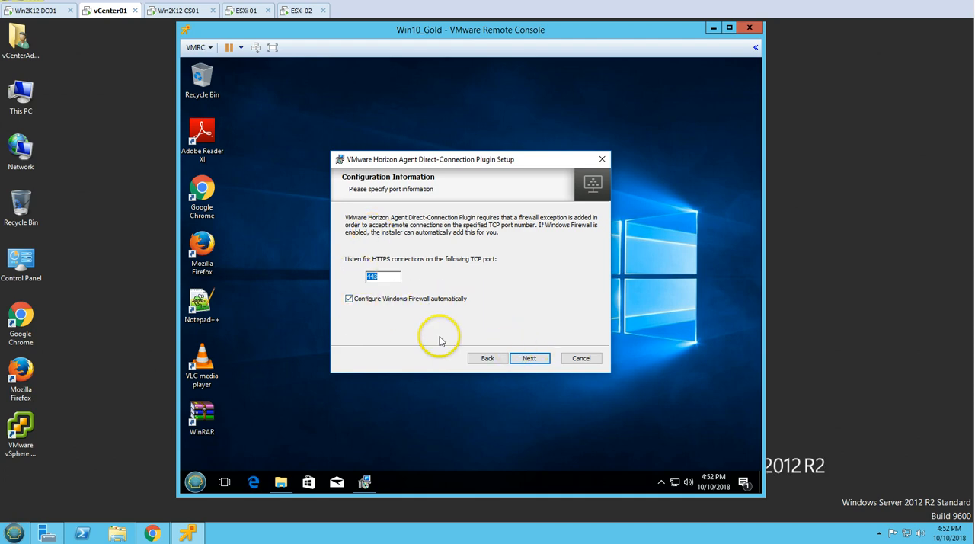
left_click(528, 358)
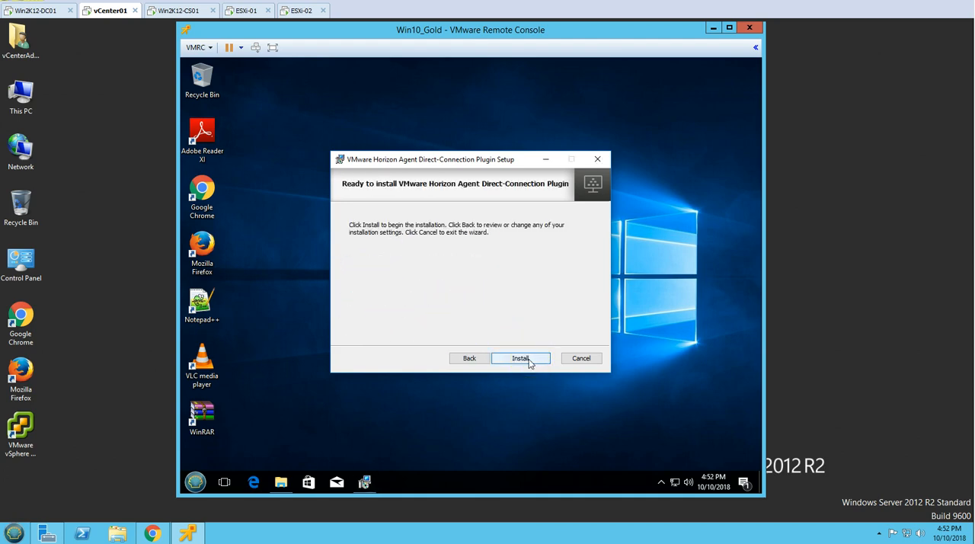
left_click(529, 362)
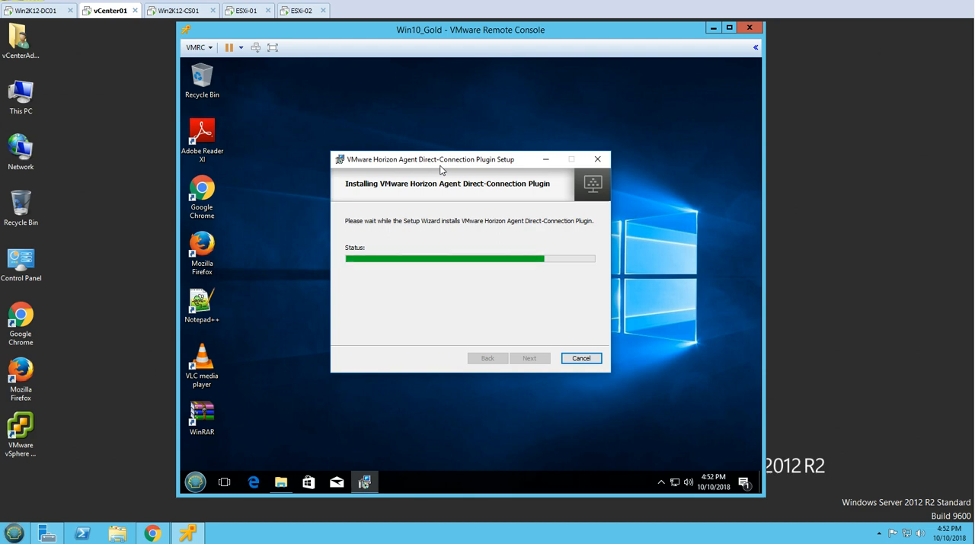
left_click(426, 277)
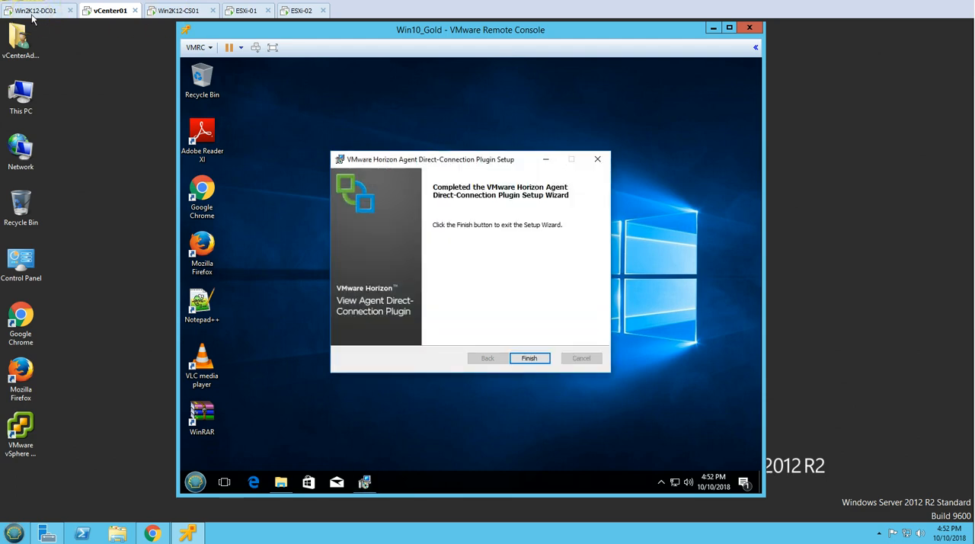
Exit the completed Direct-Connection Plugin wizard and restart the guest, signing back in with the account password
key("Return")
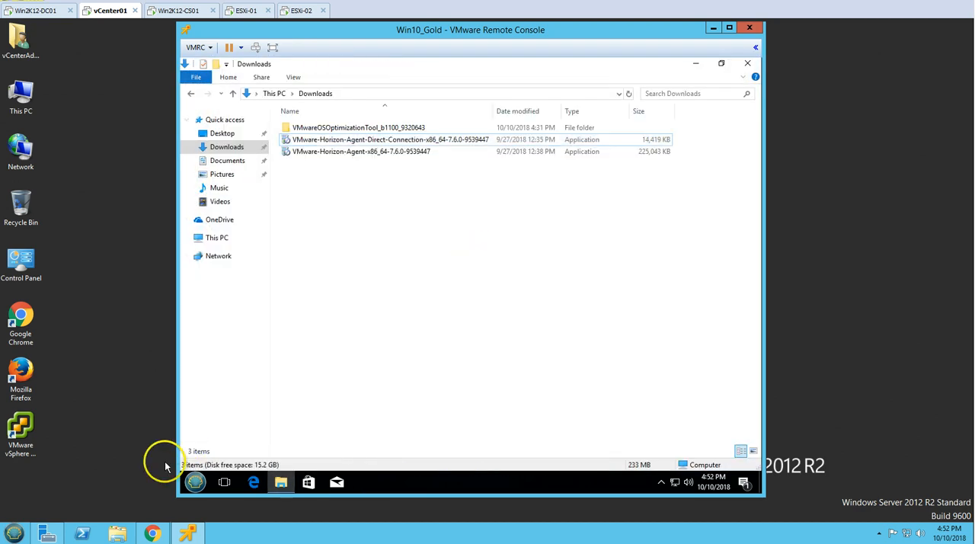
left_click(196, 483)
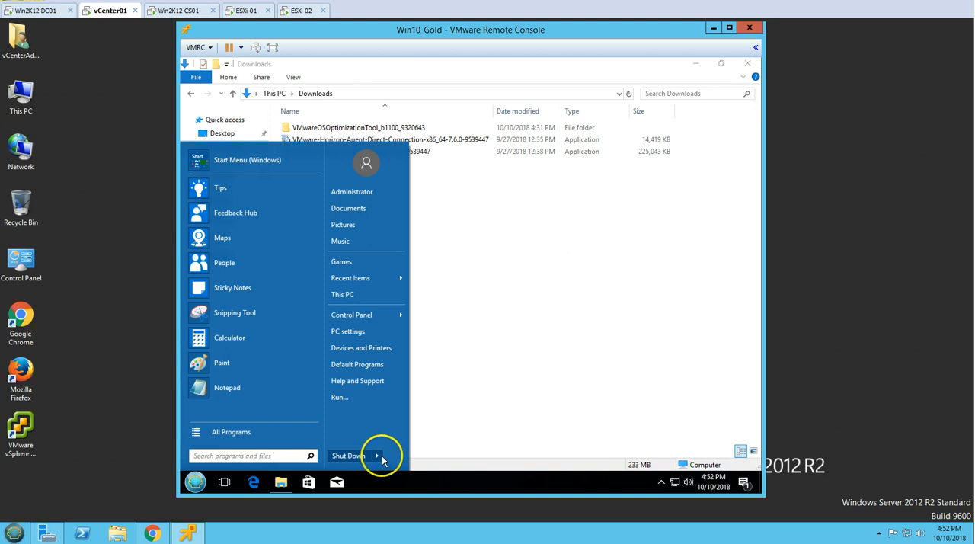
mouse_move(378, 456)
left_click(406, 482)
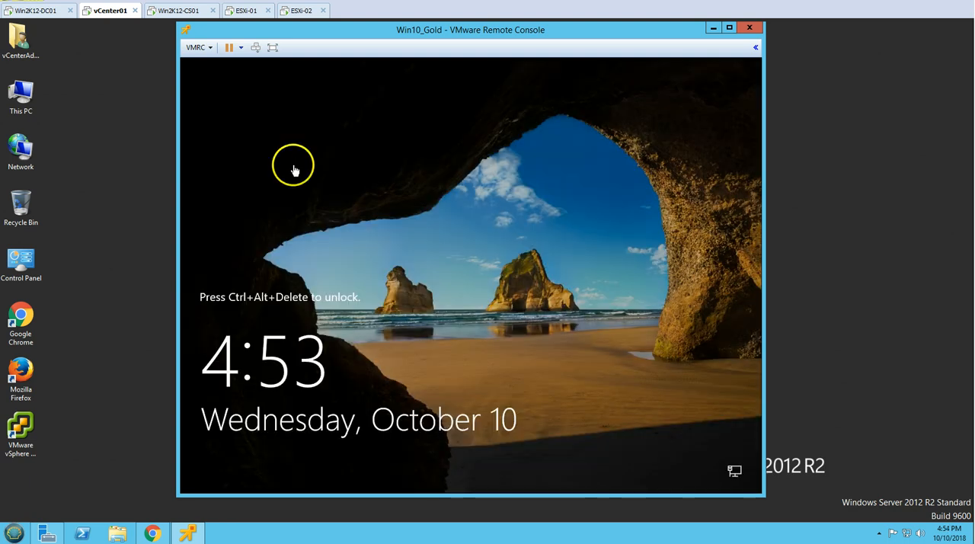
left_click(256, 48)
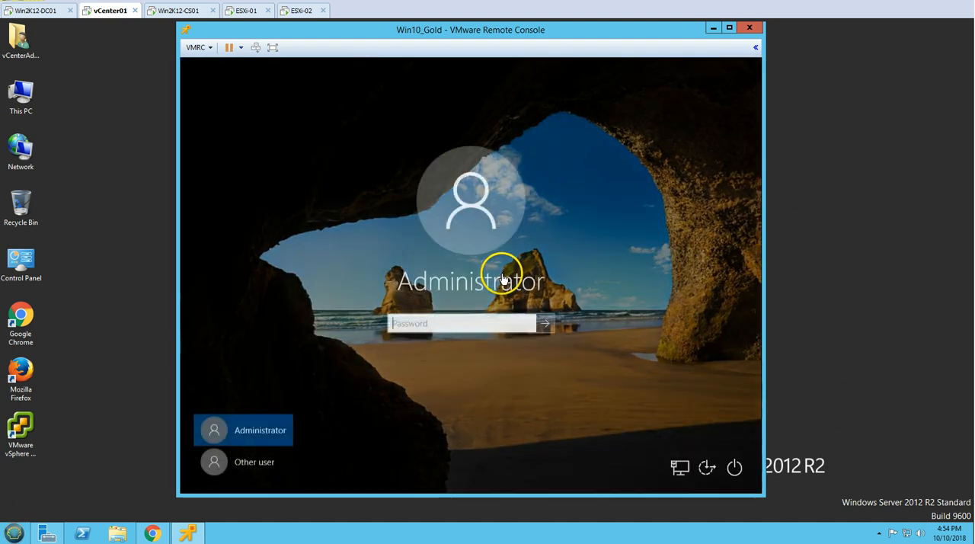
left_click(494, 322)
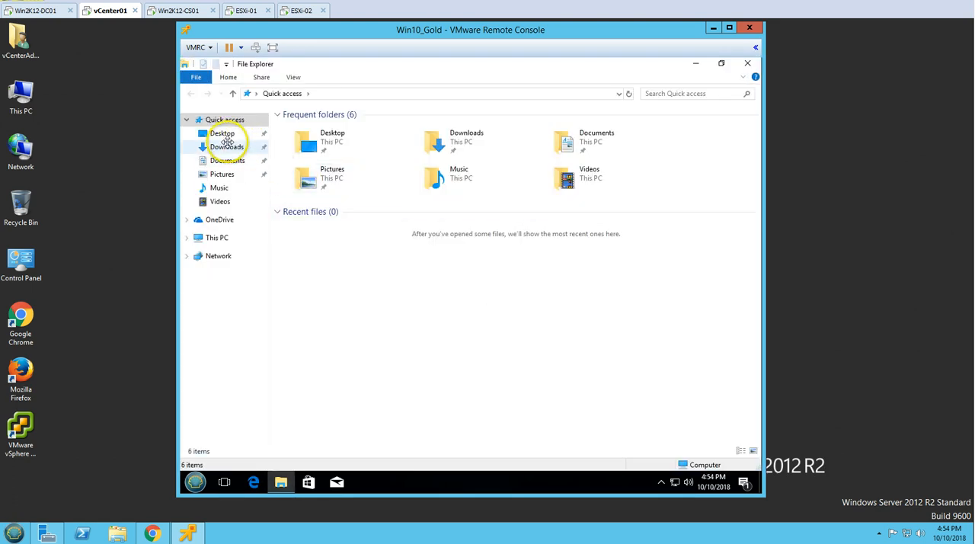
Launch VMwareOSOptimizationTool from the VMwareOSOptimizationTool_b1100_9320643 folder in Downloads and close the folder window
left_click(226, 147)
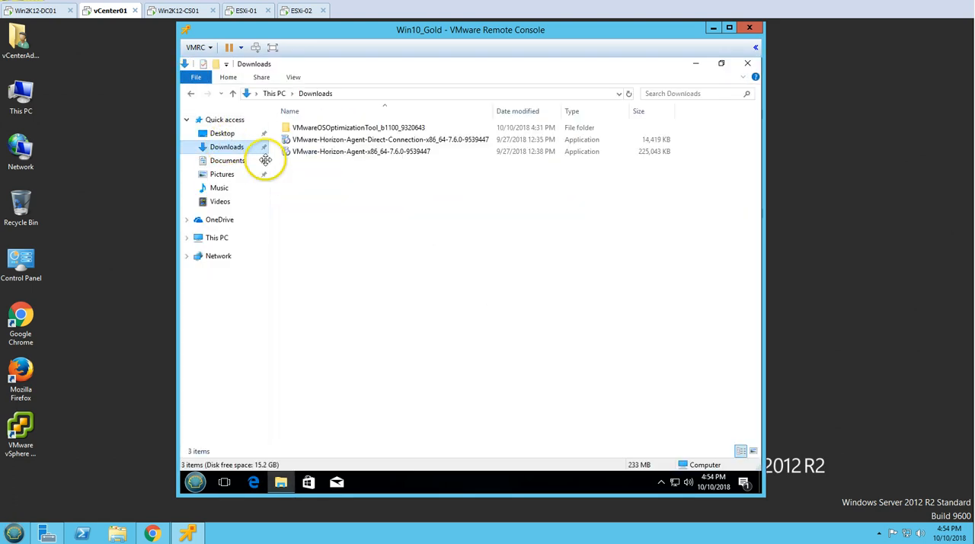
double_click(322, 127)
left_click(312, 128)
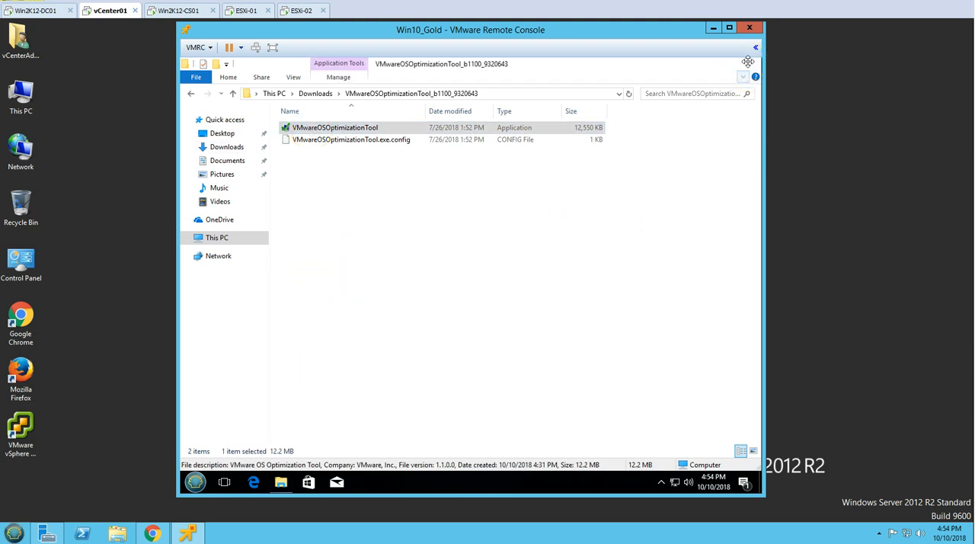
left_click(748, 62)
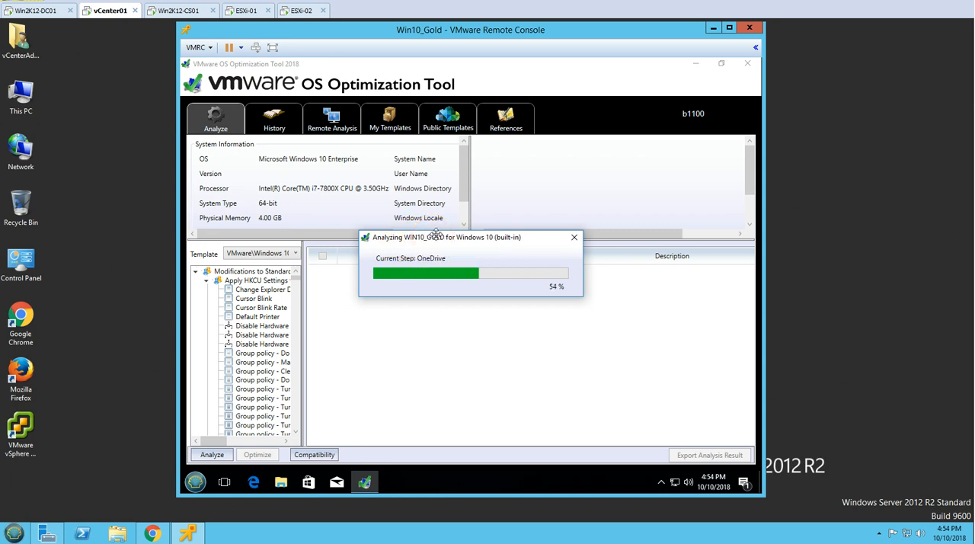
Review the analysis summary, choose the VMware\Windows 10 template, and apply the checked optimizations to the image
left_click_drag(432, 236, 405, 316)
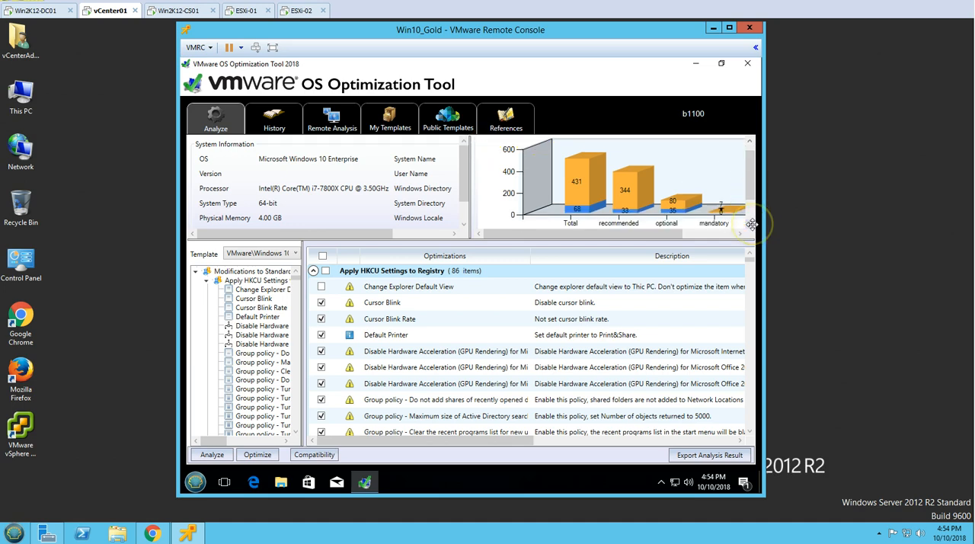
scroll(751, 224, "down", 1)
scroll(751, 225, "down", 1)
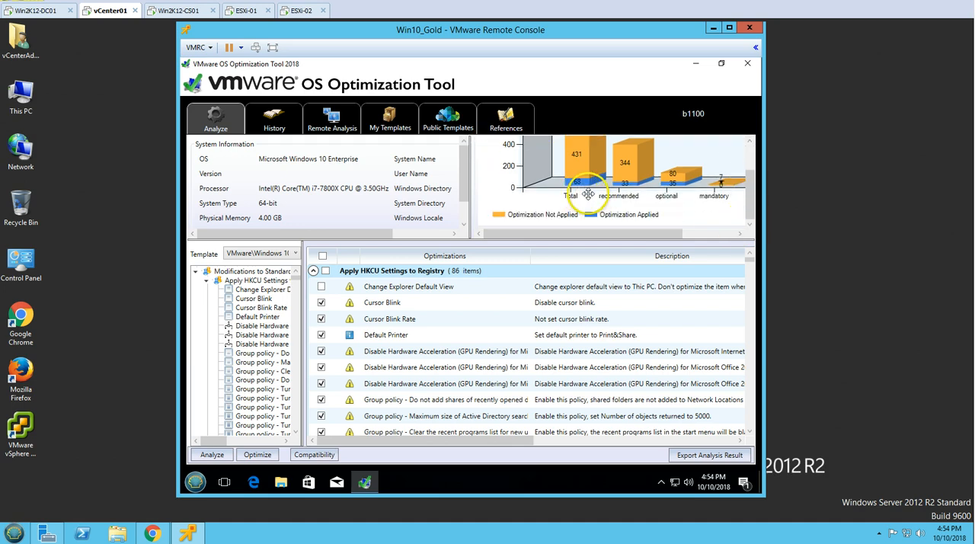
left_click_drag(751, 196, 756, 215)
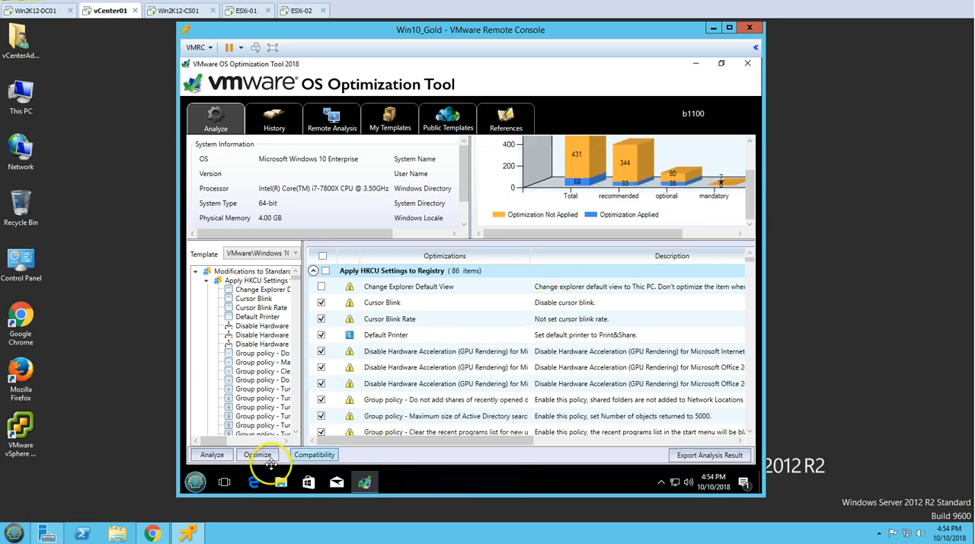
left_click(281, 254)
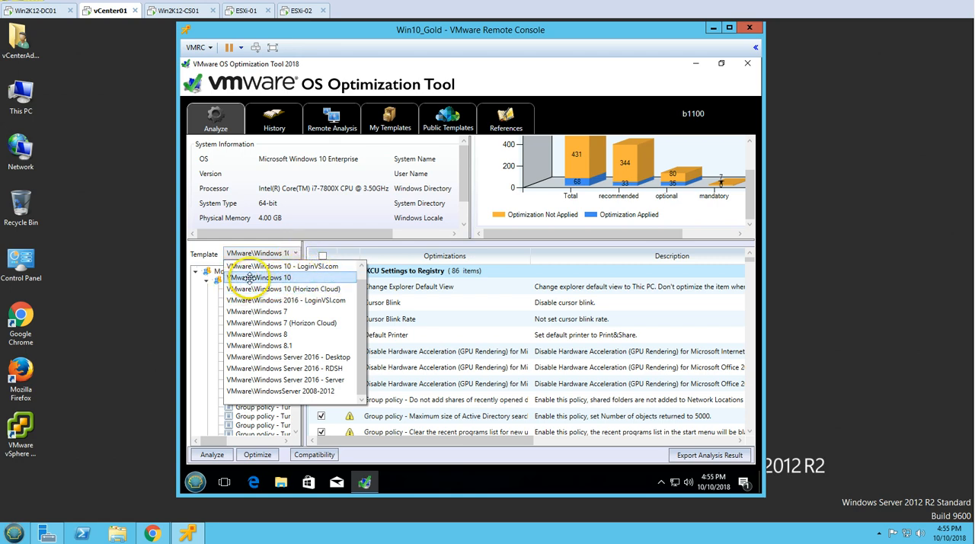
left_click(299, 279)
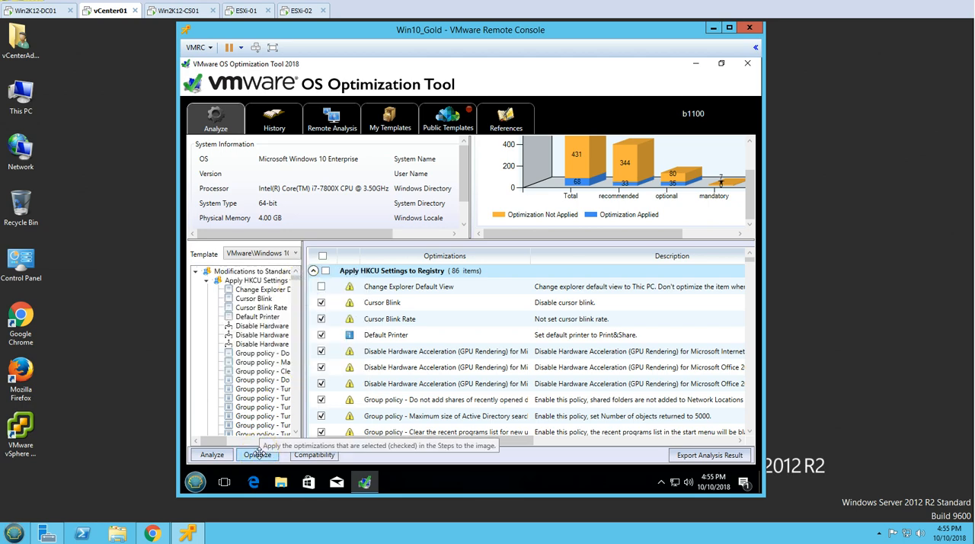
left_click(258, 454)
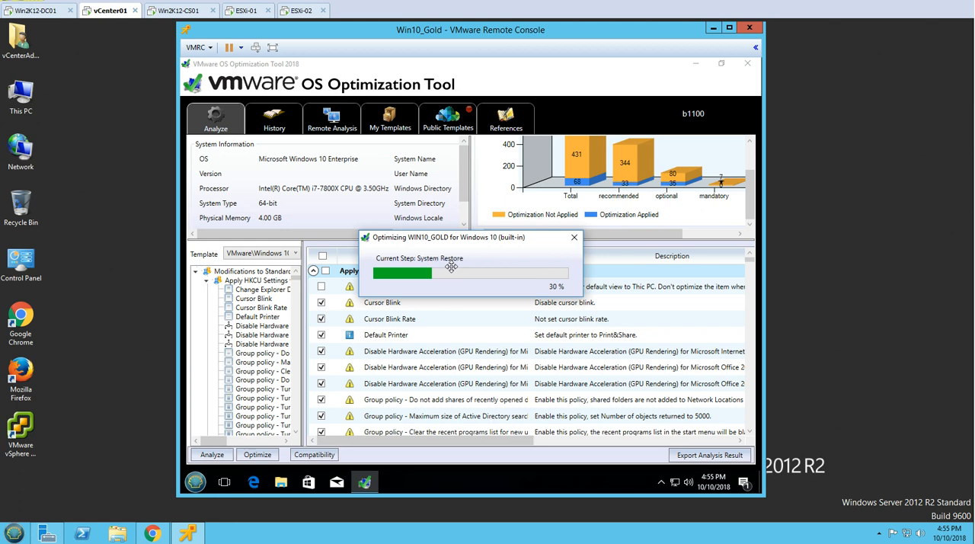
left_click(446, 266)
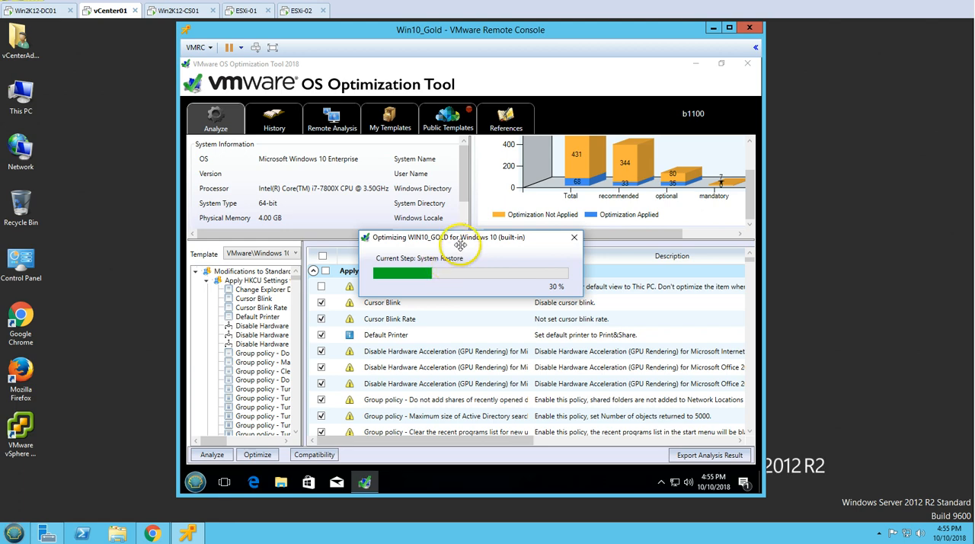
left_click_drag(459, 246, 470, 318)
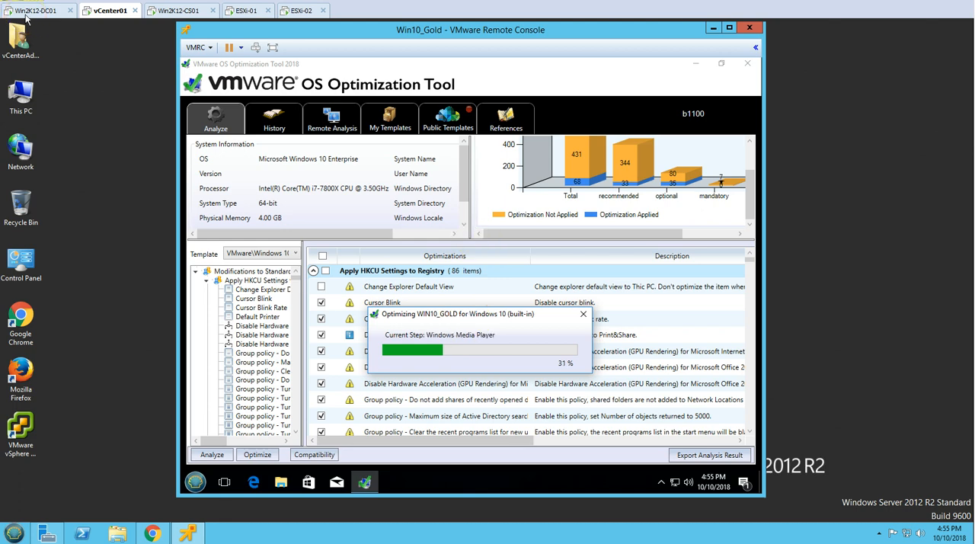
left_click_drag(451, 320, 502, 297)
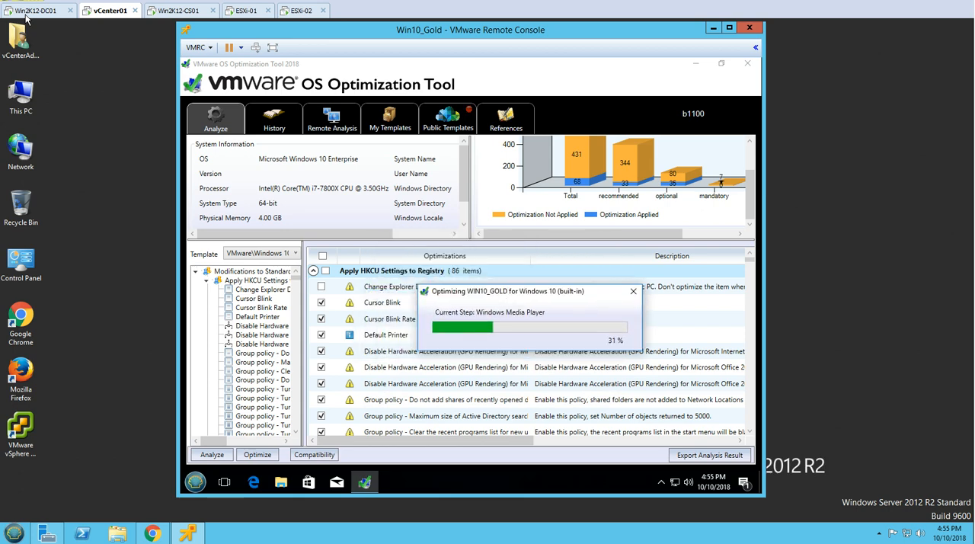
left_click(503, 297)
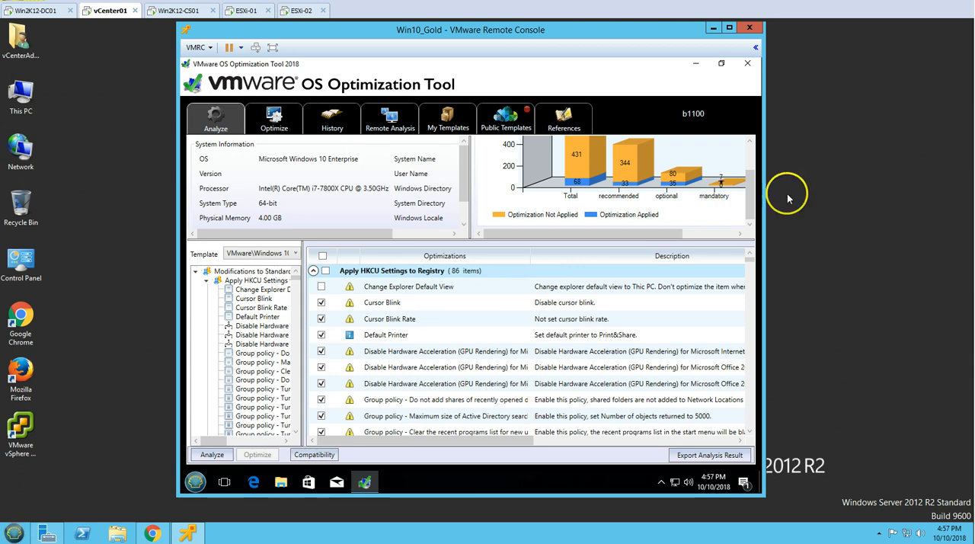
Analyze the image again to review the optimization results, and close the OS Optimization Tool
scroll(750, 183, "up", 1)
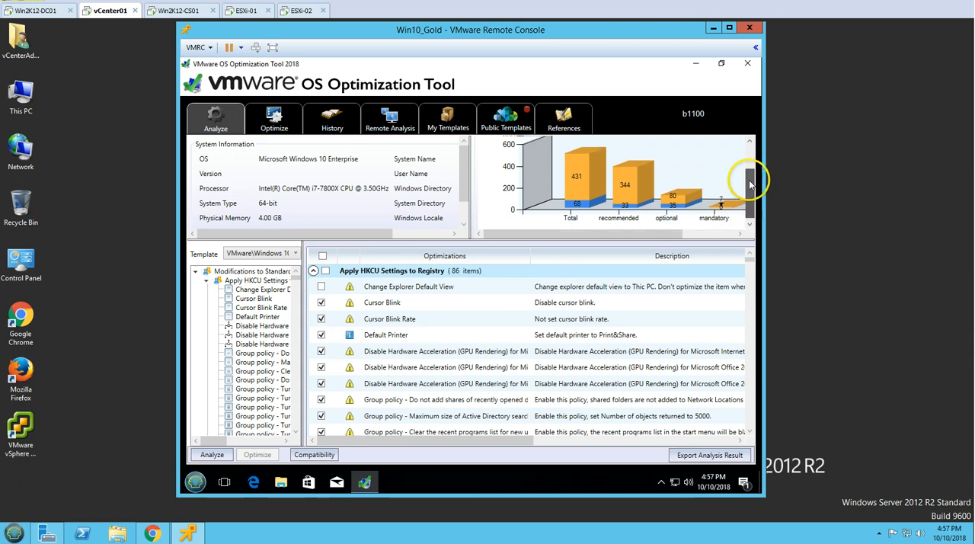
left_click_drag(750, 183, 754, 157)
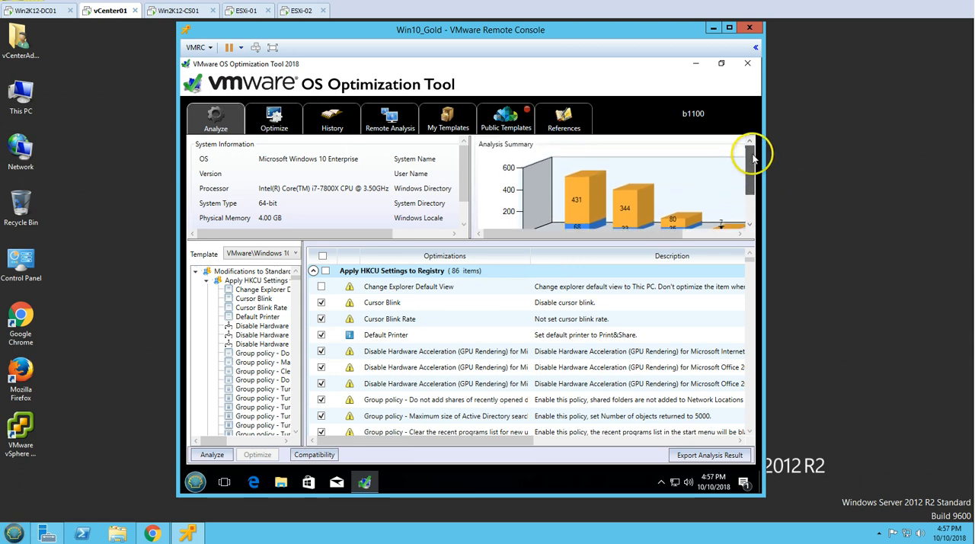
left_click(218, 457)
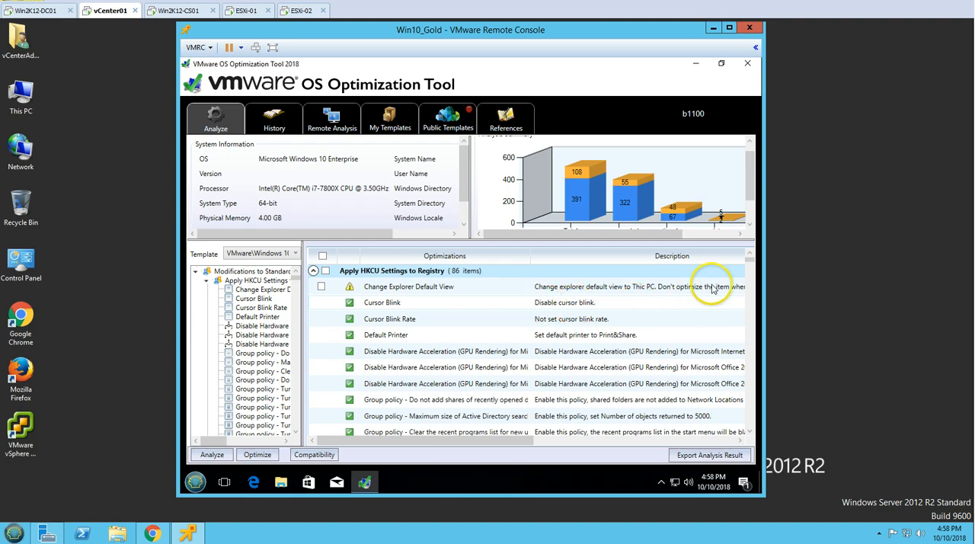
left_click_drag(750, 262, 757, 426)
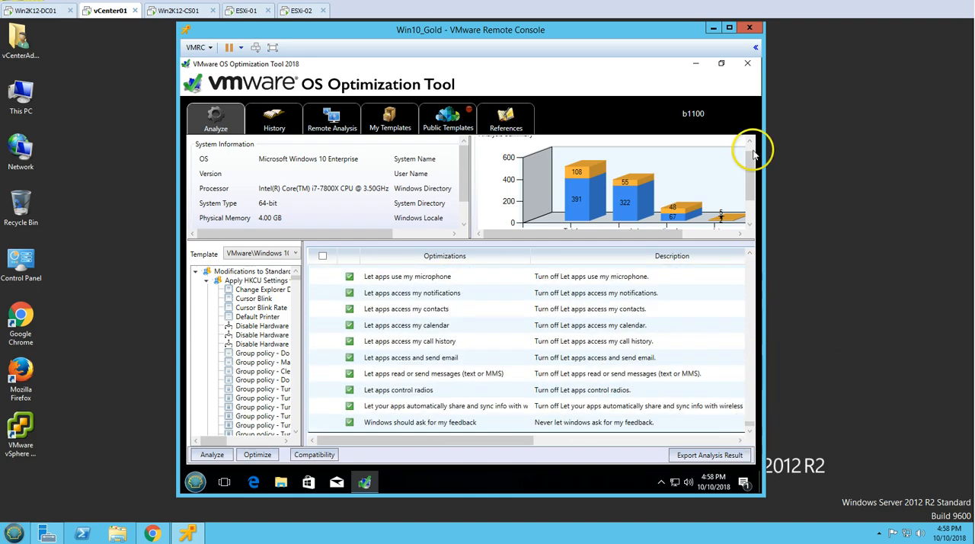
left_click(748, 64)
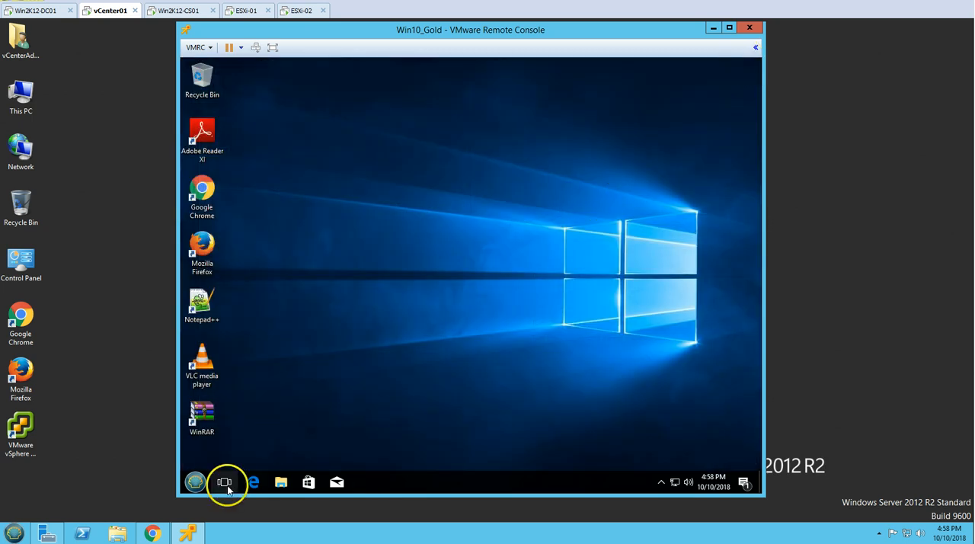
Permanently delete the optimization tool folder and both Horizon Agent installers from Downloads, and open This PC
left_click(192, 480)
left_click(282, 480)
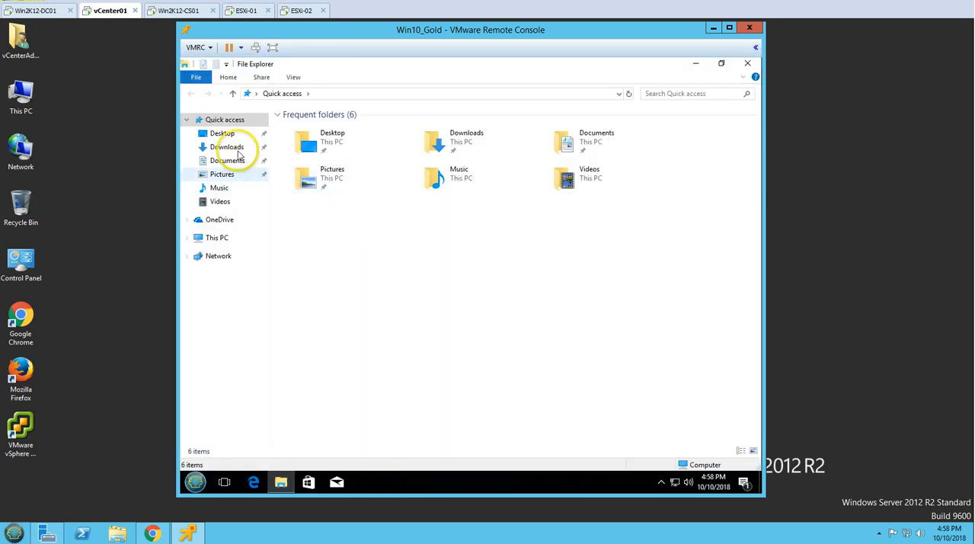
left_click(227, 147)
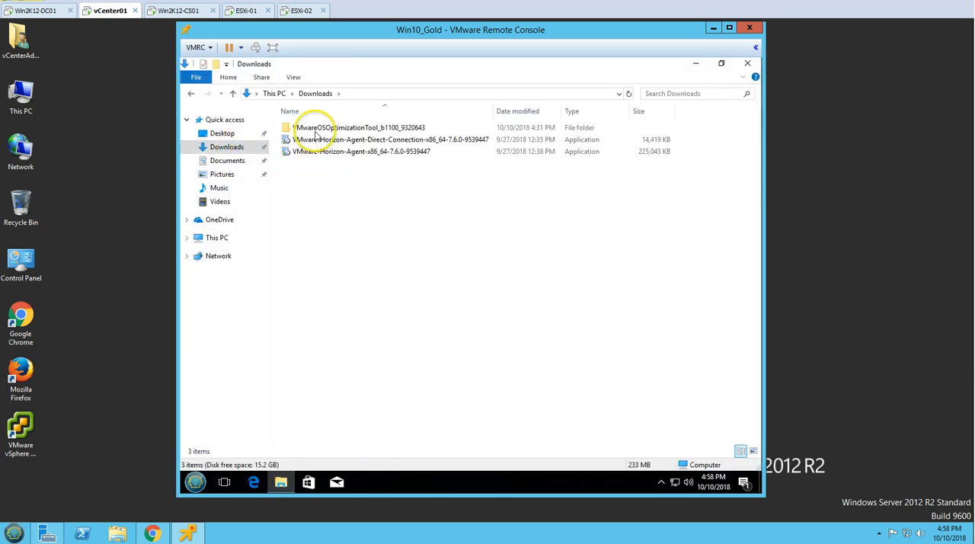
key("ctrl+a")
key("shift+Delete")
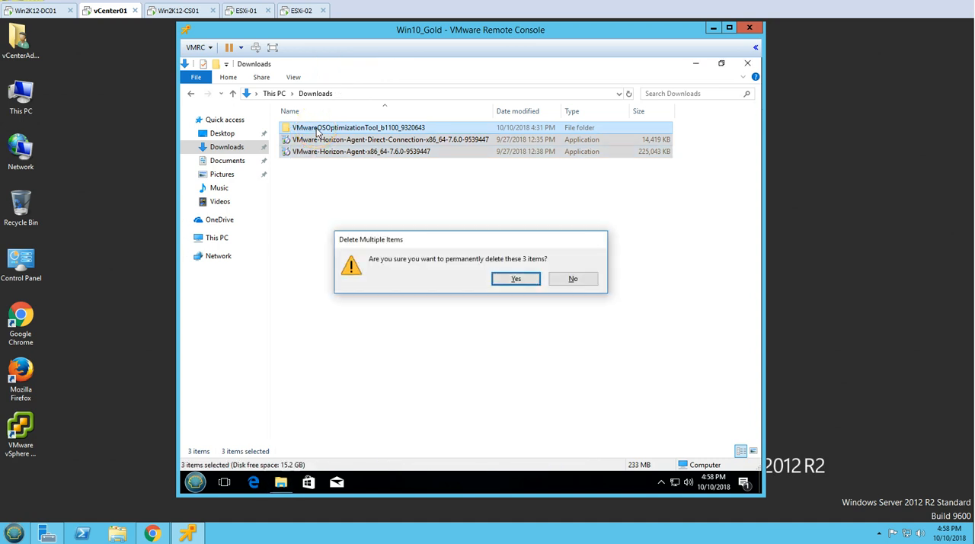
key("Return")
left_click(228, 237)
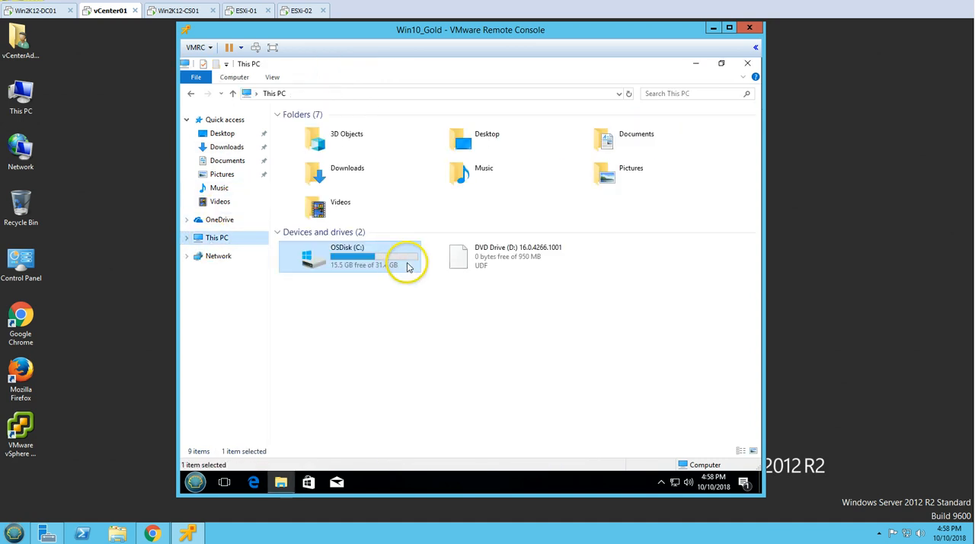
left_click(409, 259)
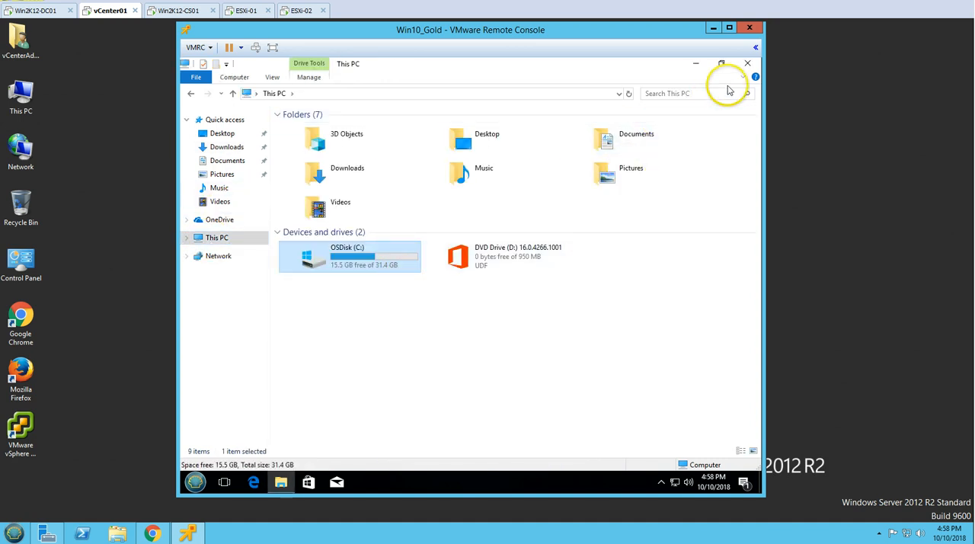
left_click(197, 47)
mouse_move(231, 100)
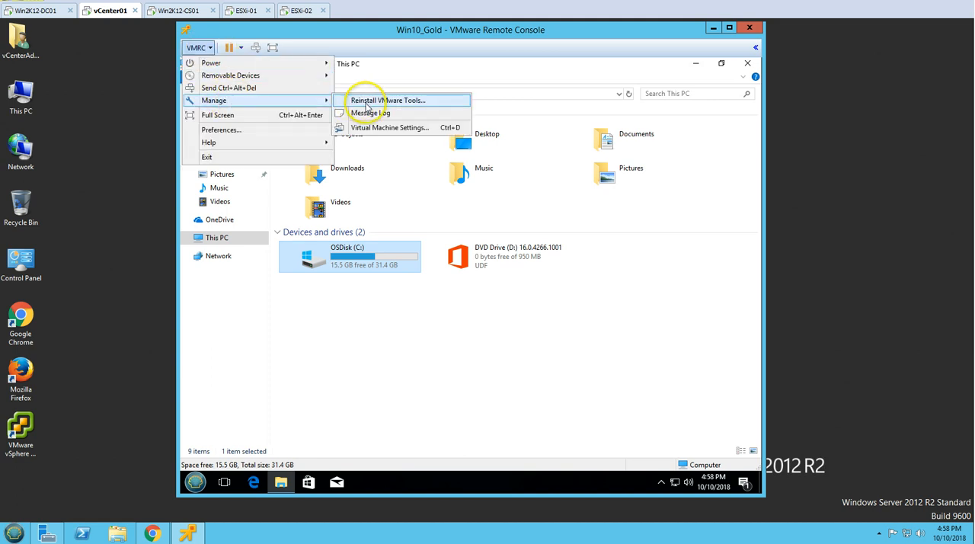
left_click(381, 128)
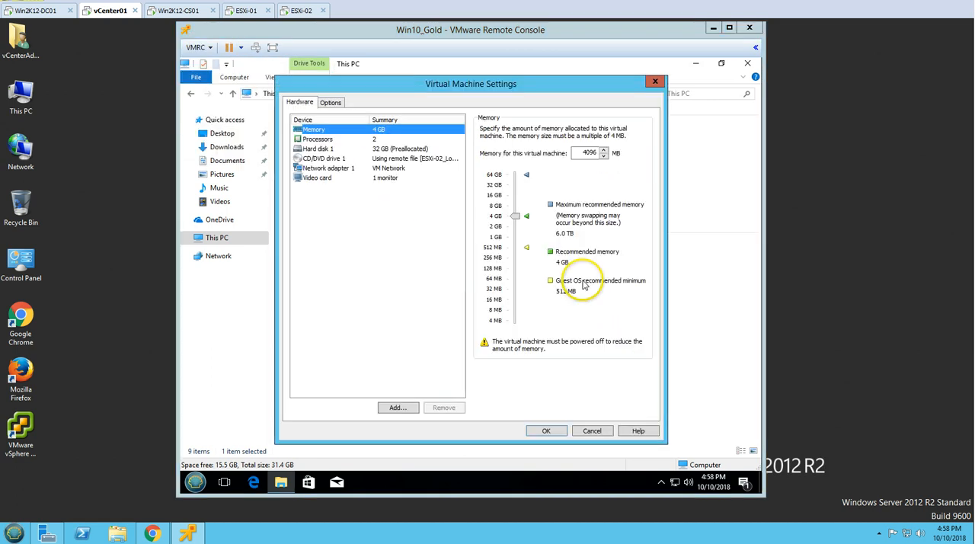
left_click(416, 158)
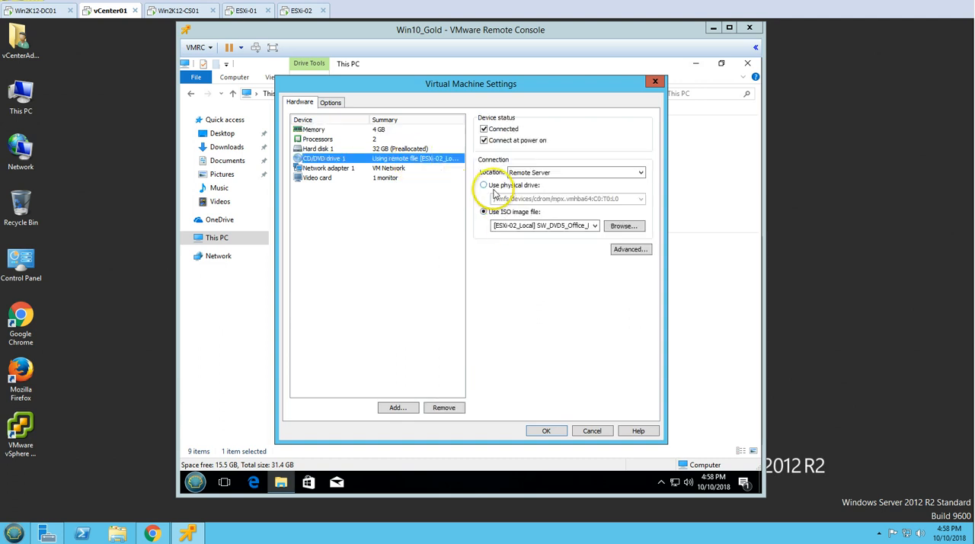
left_click(512, 176)
left_click(483, 185)
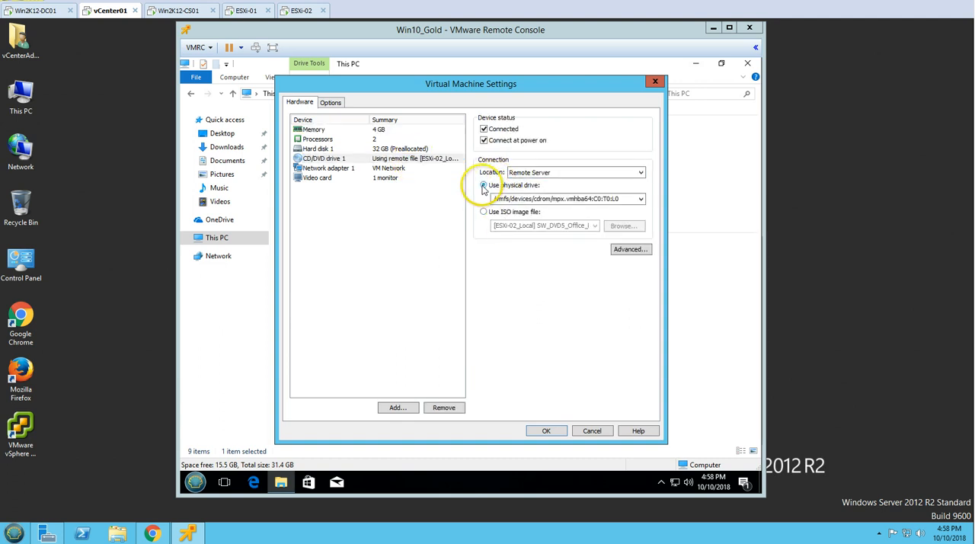
left_click(591, 431)
Eject the Office disc from DVD Drive (D:) and refresh the This PC view
right_click(508, 268)
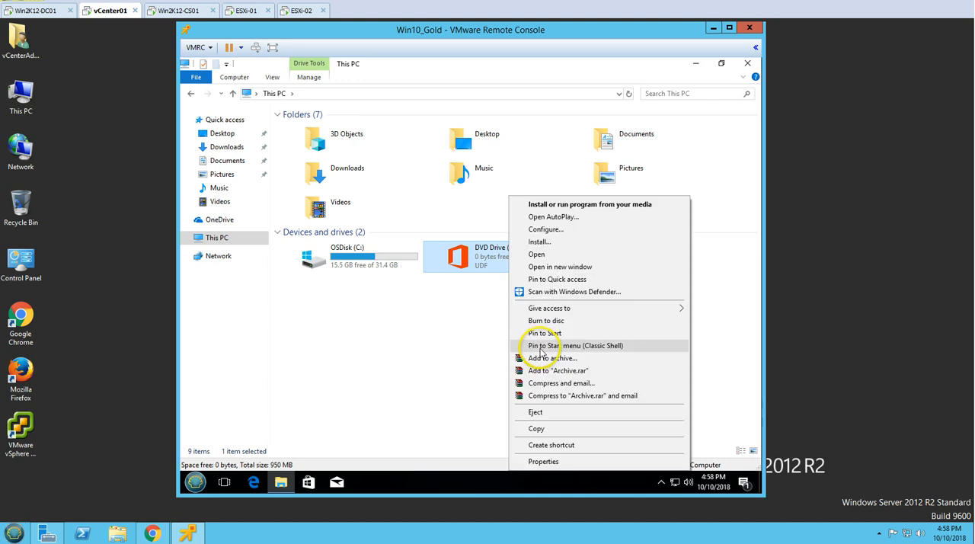
left_click(547, 412)
right_click(525, 350)
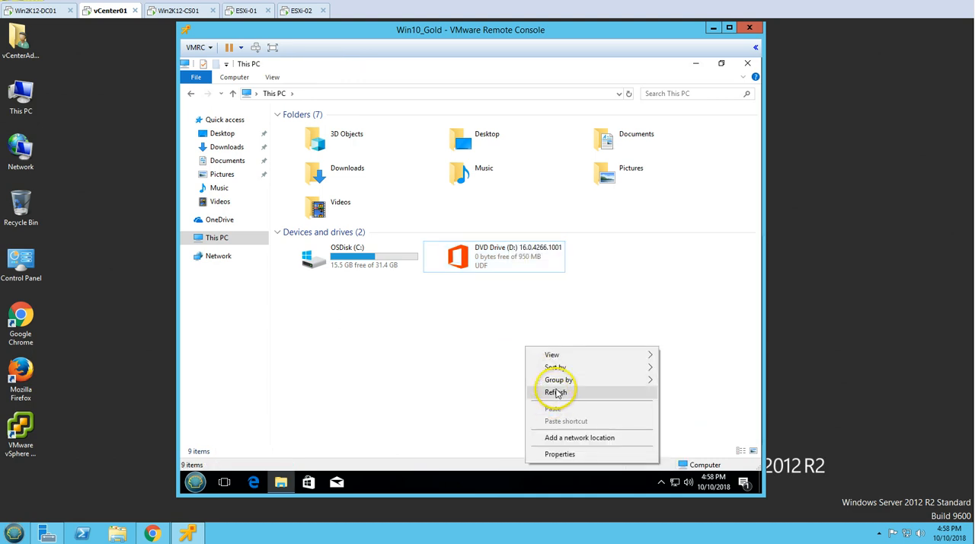
left_click(555, 393)
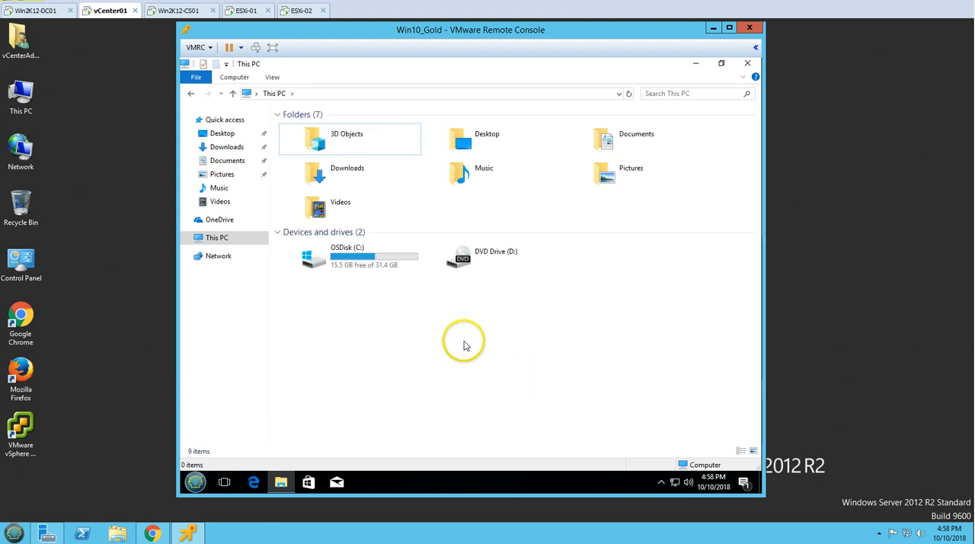
Close the This PC window and shut down Windows inside the Win10_Gold virtual machine
left_click(748, 64)
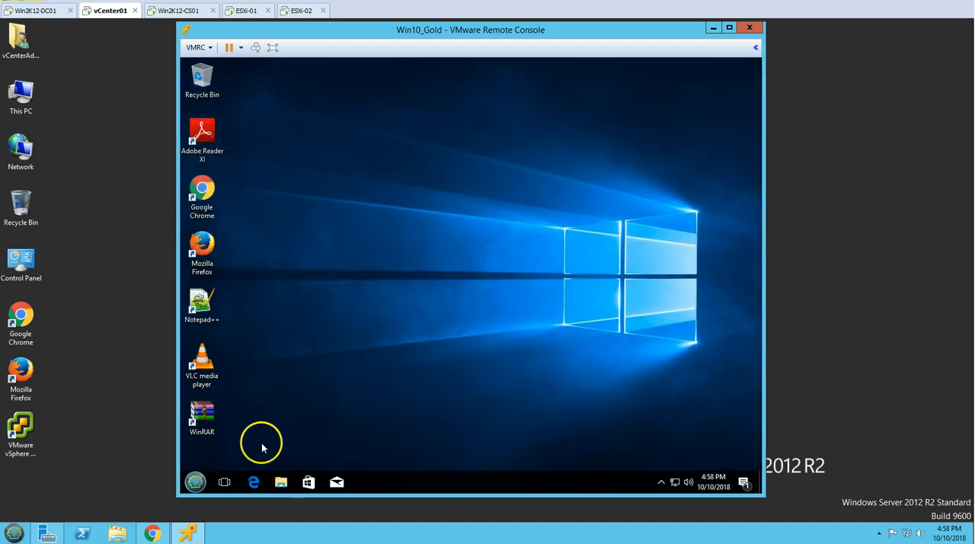
left_click(173, 489)
left_click(193, 480)
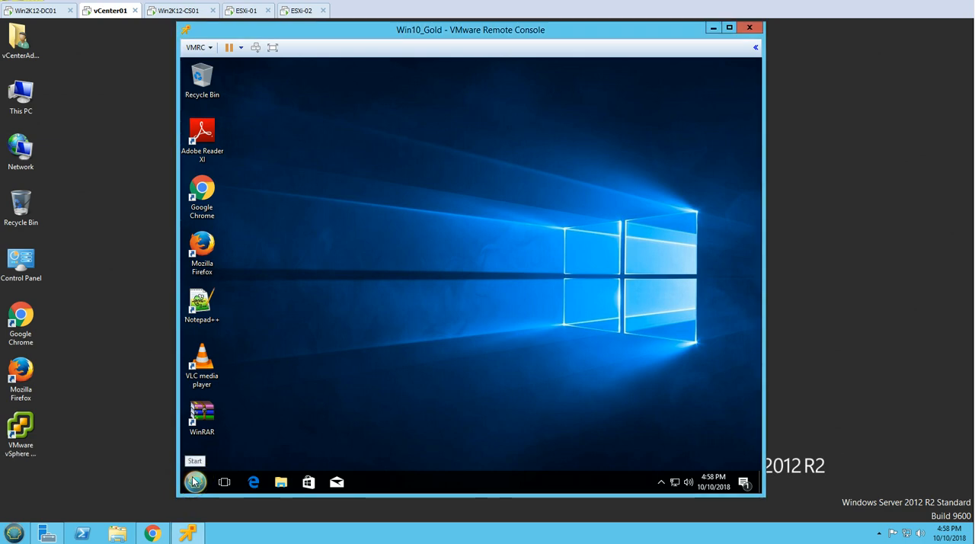
left_click(193, 480)
left_click(342, 456)
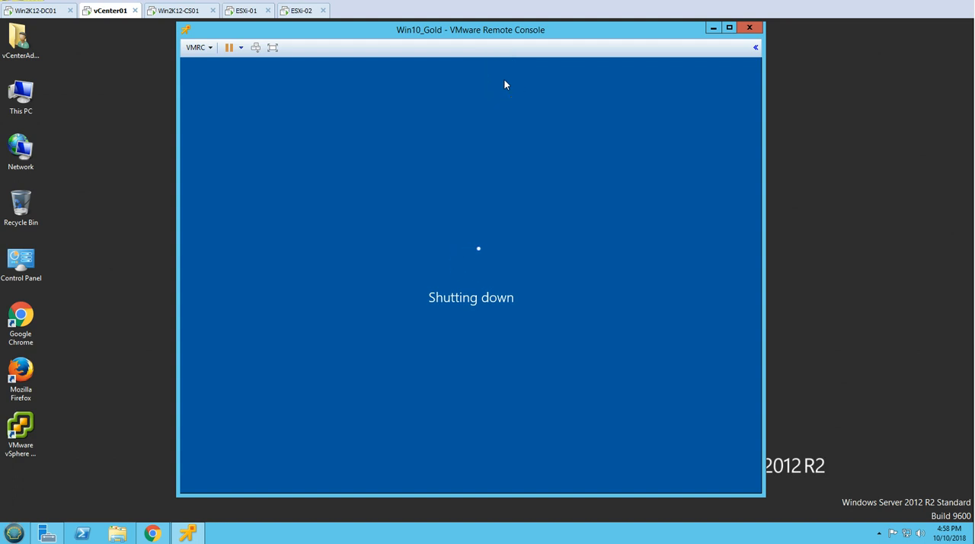
Switch to the vSphere Web Client, show the vCenter01 summary from the VMs inventory, and close the Win10_Gold remote console after shutdown
left_click(152, 532)
left_click(57, 123)
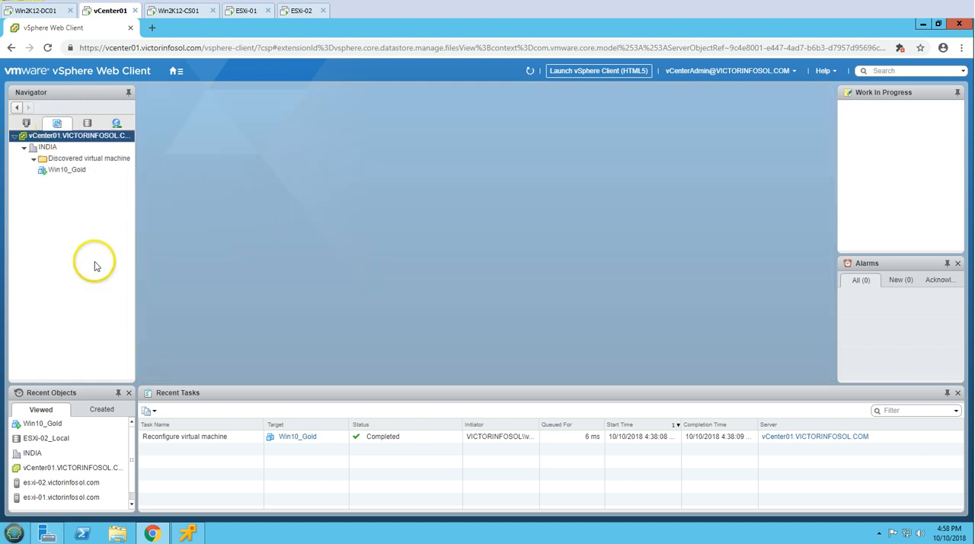
left_click(189, 533)
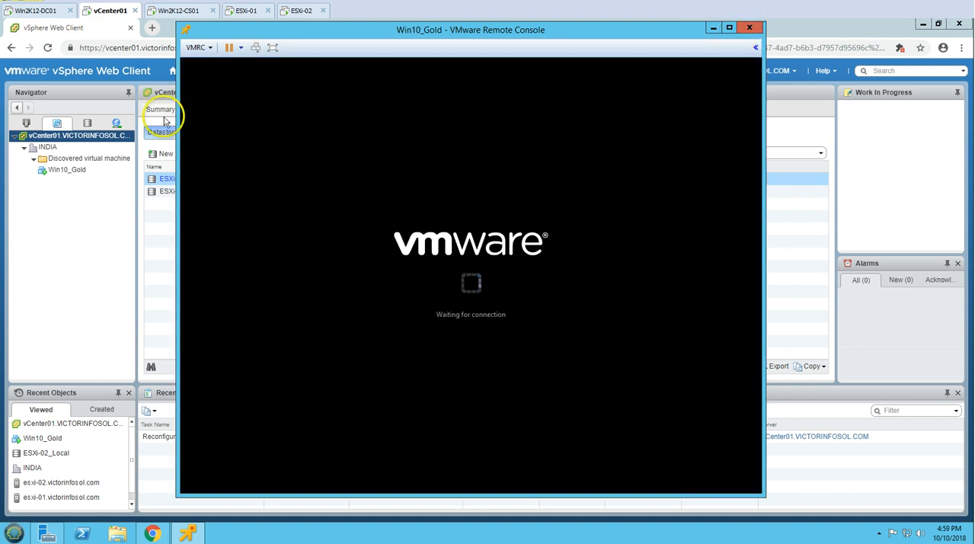
left_click(161, 112)
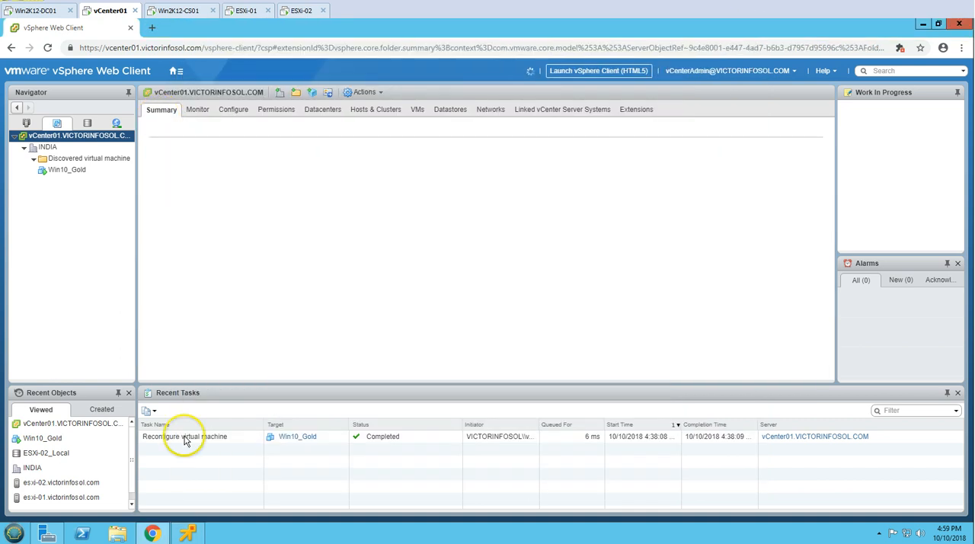
left_click(188, 532)
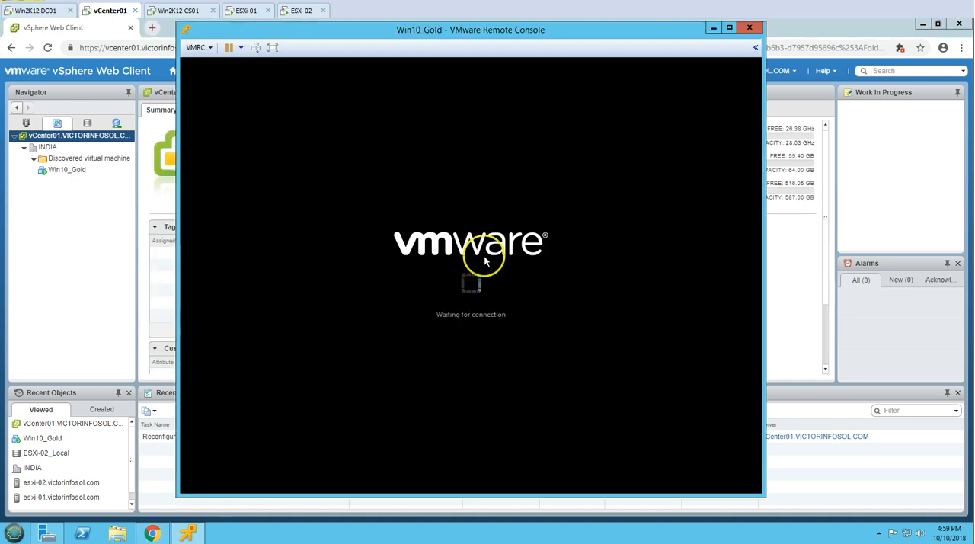
left_click(749, 29)
Take a snapshot of the Win10_Gold virtual machine named "Ready for Desktop Pool"
left_click(69, 172)
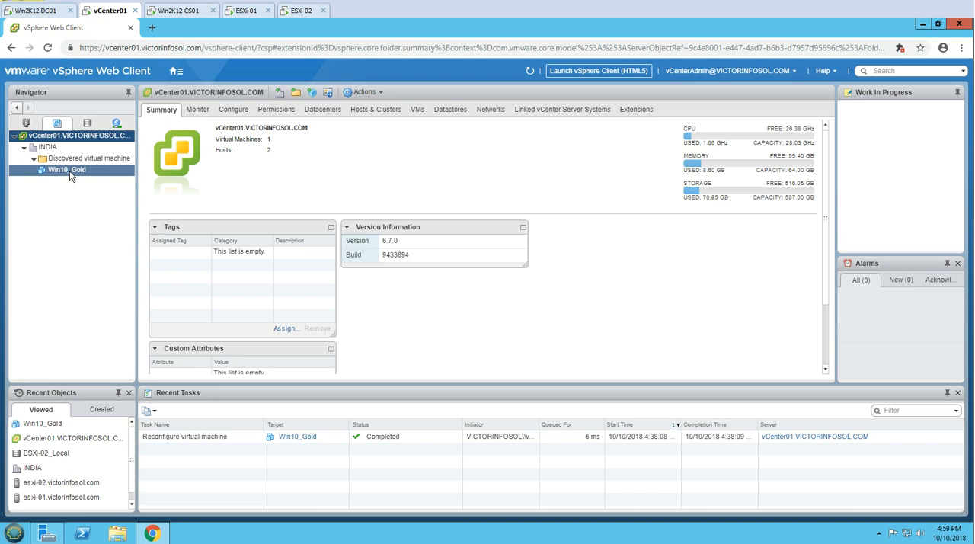
left_click(72, 173)
right_click(72, 173)
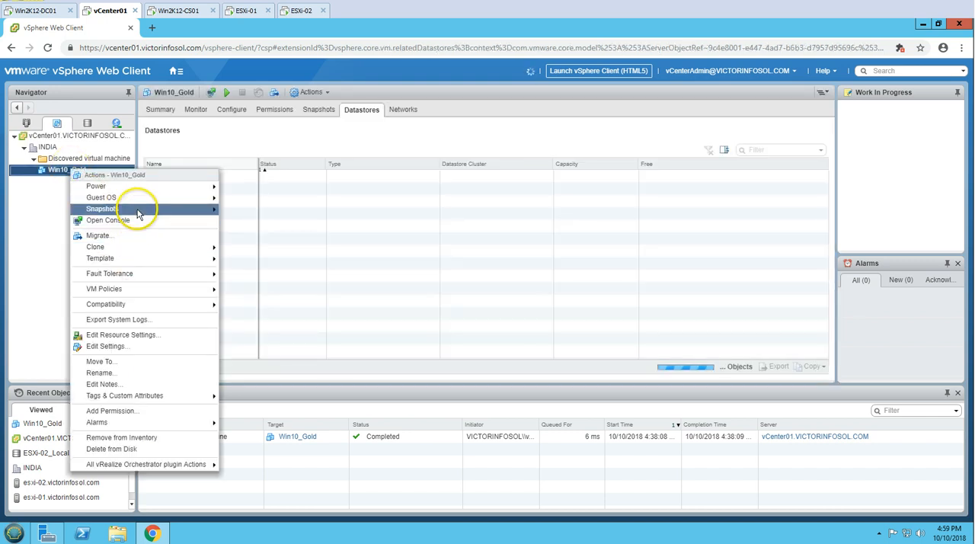
mouse_move(185, 209)
left_click(252, 211)
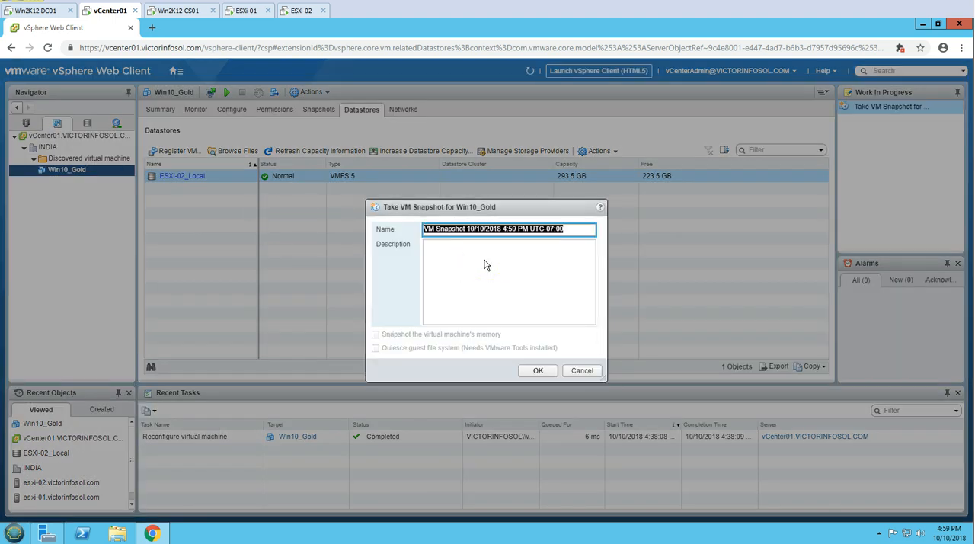
type("Ready")
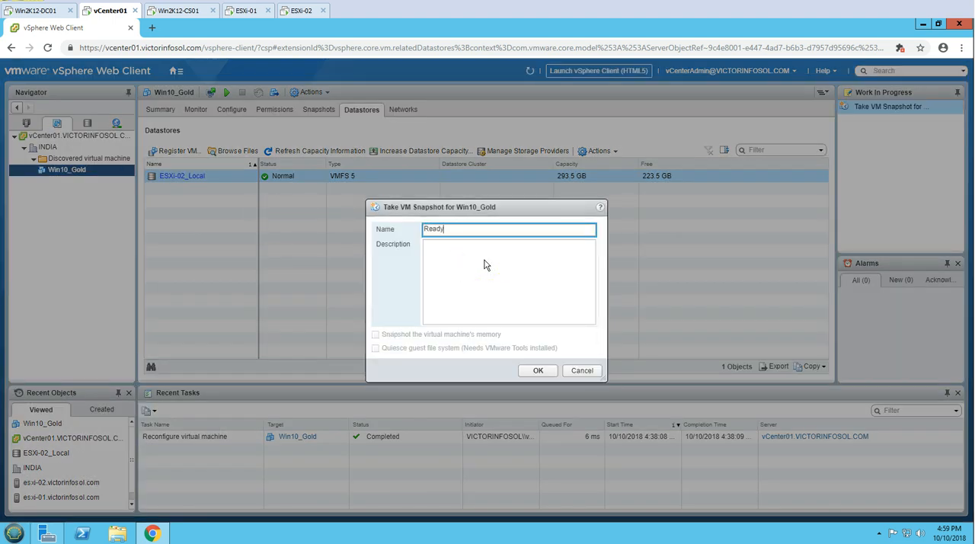
type(" for use")
key("BackSpace")
key("BackSpace")
key("BackSpace")
key("BackSpace")
type("Desktop Pool")
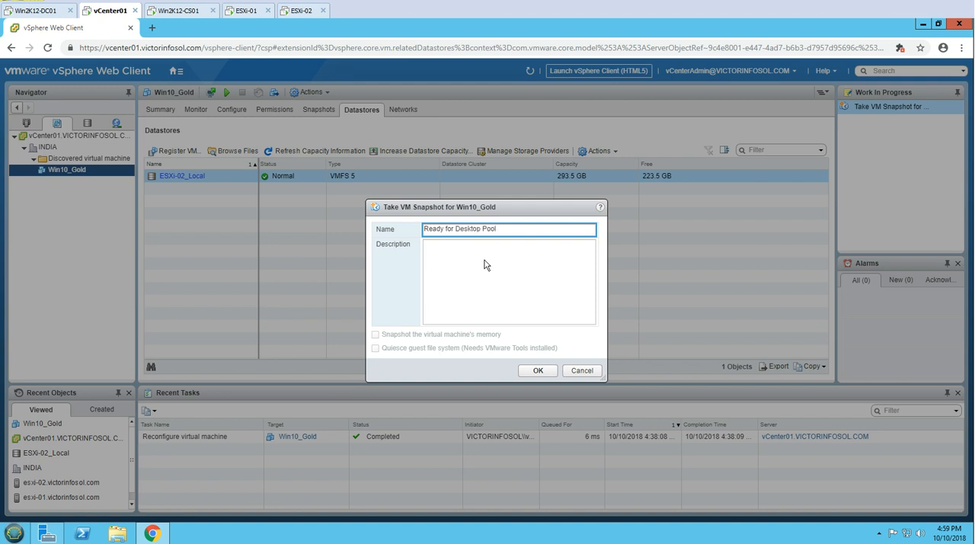
left_click(538, 371)
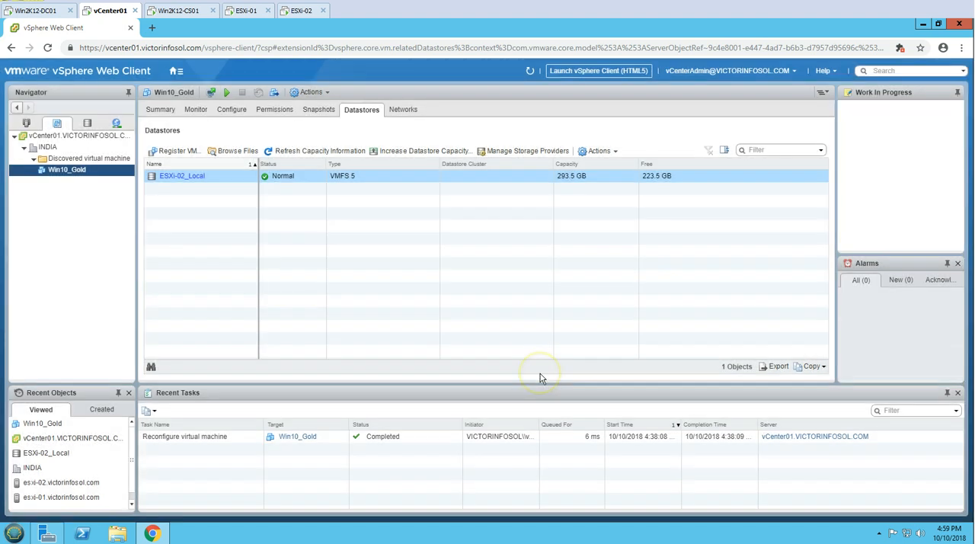
Review the snapshots of Win10_Gold and select the INDIA datacenter in the inventory
left_click(313, 112)
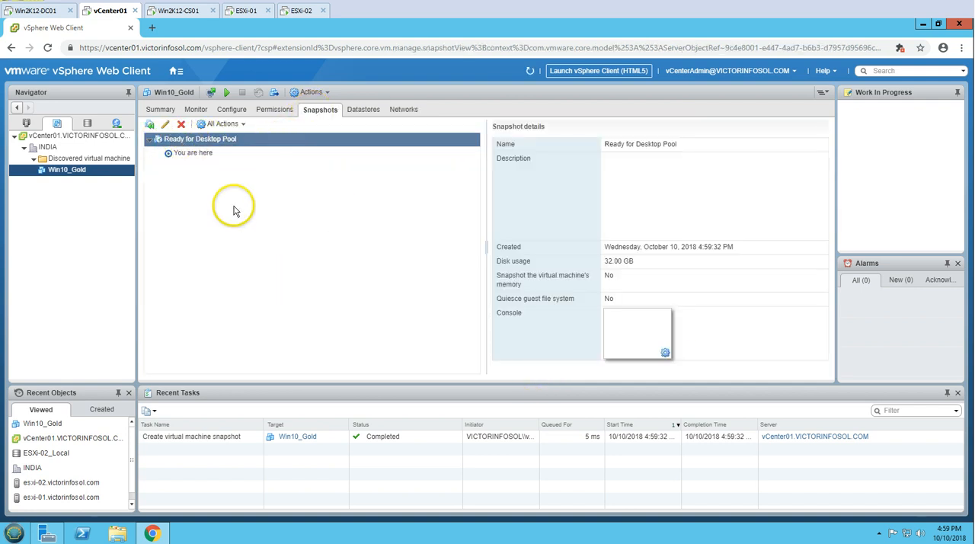
left_click(45, 148)
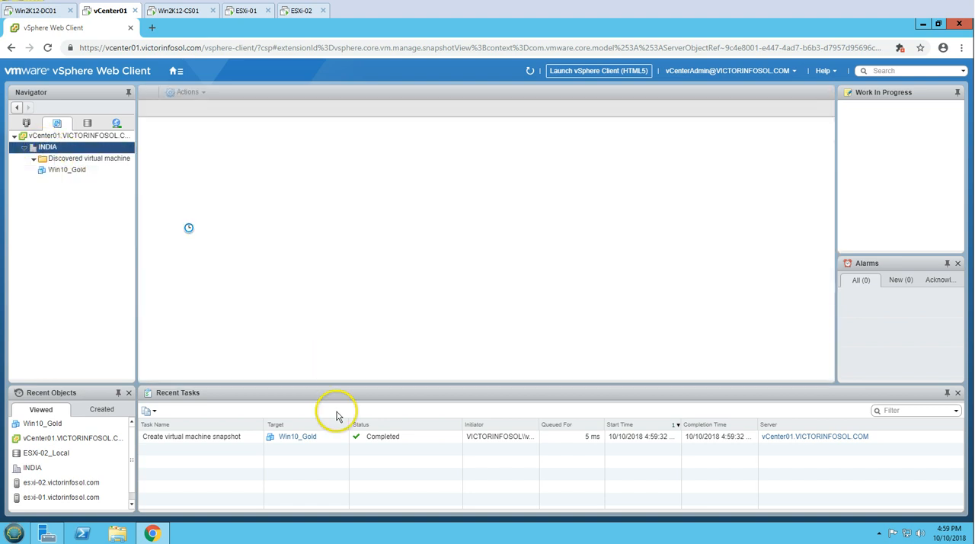